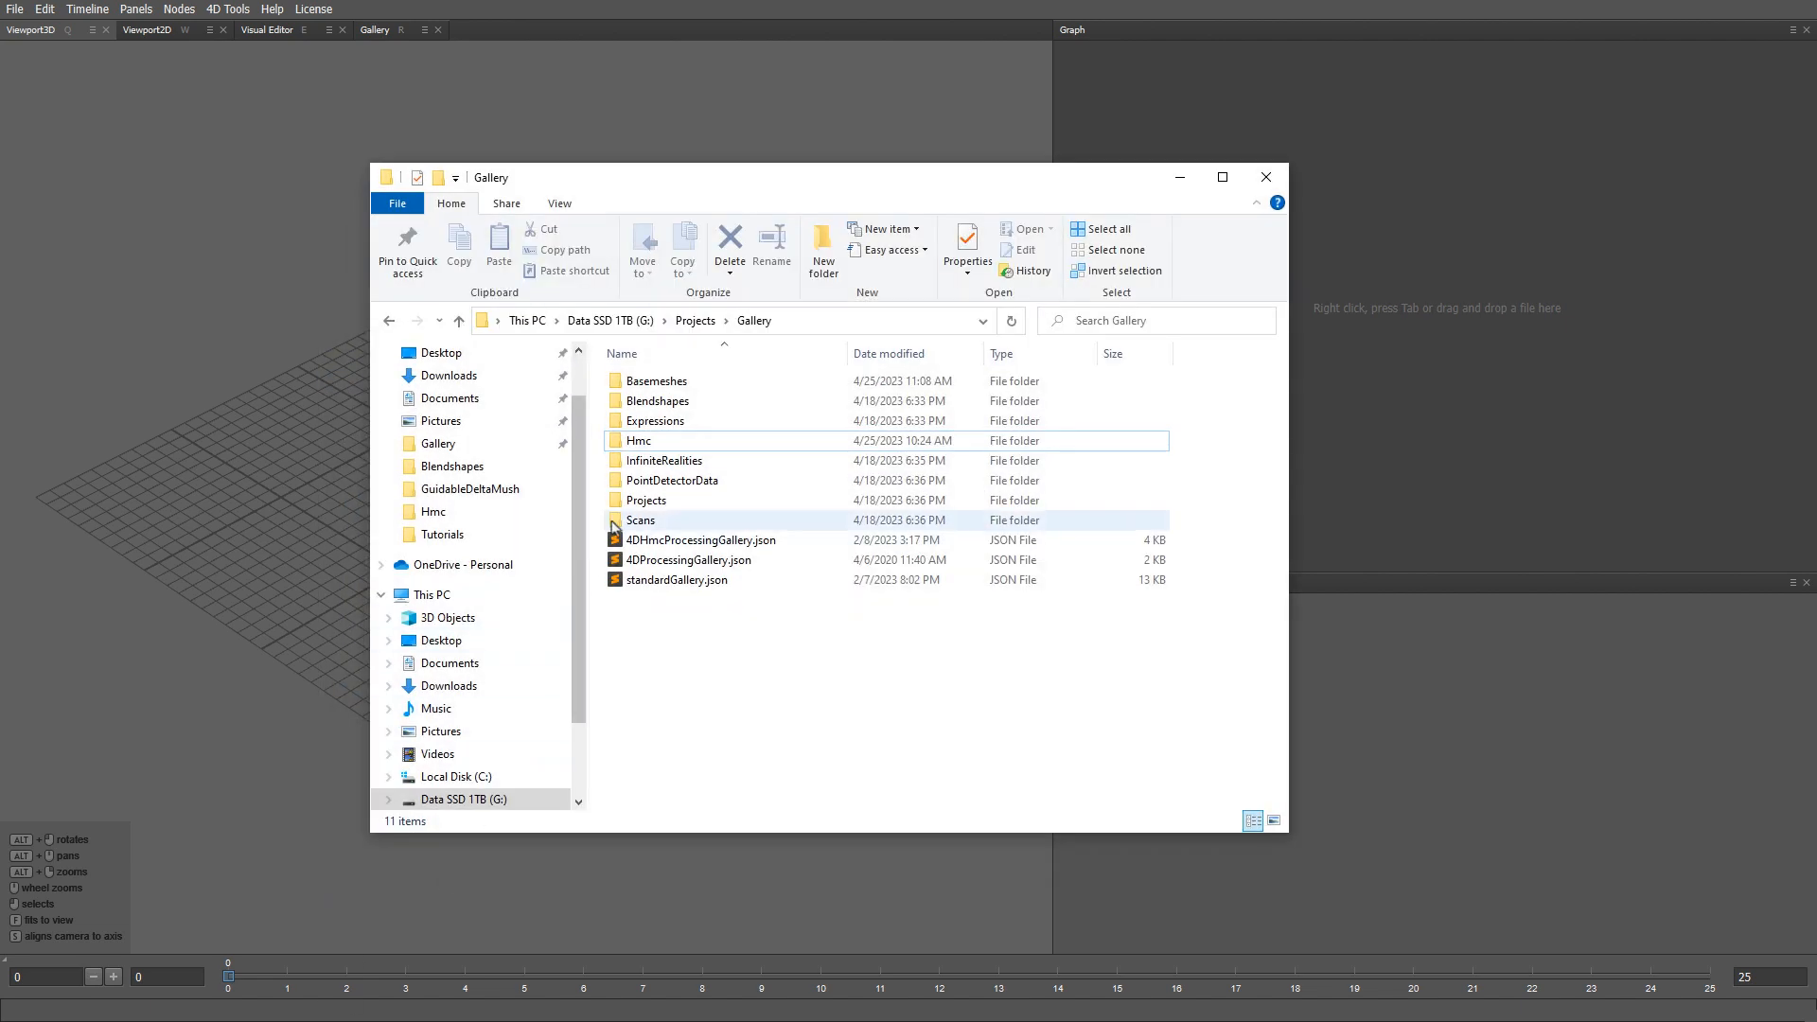
- Load NeutralL1.obj from Hmc > Blendshapes as a single file and view the head from the front
left_click(639, 443)
double_click(639, 443)
double_click(654, 398)
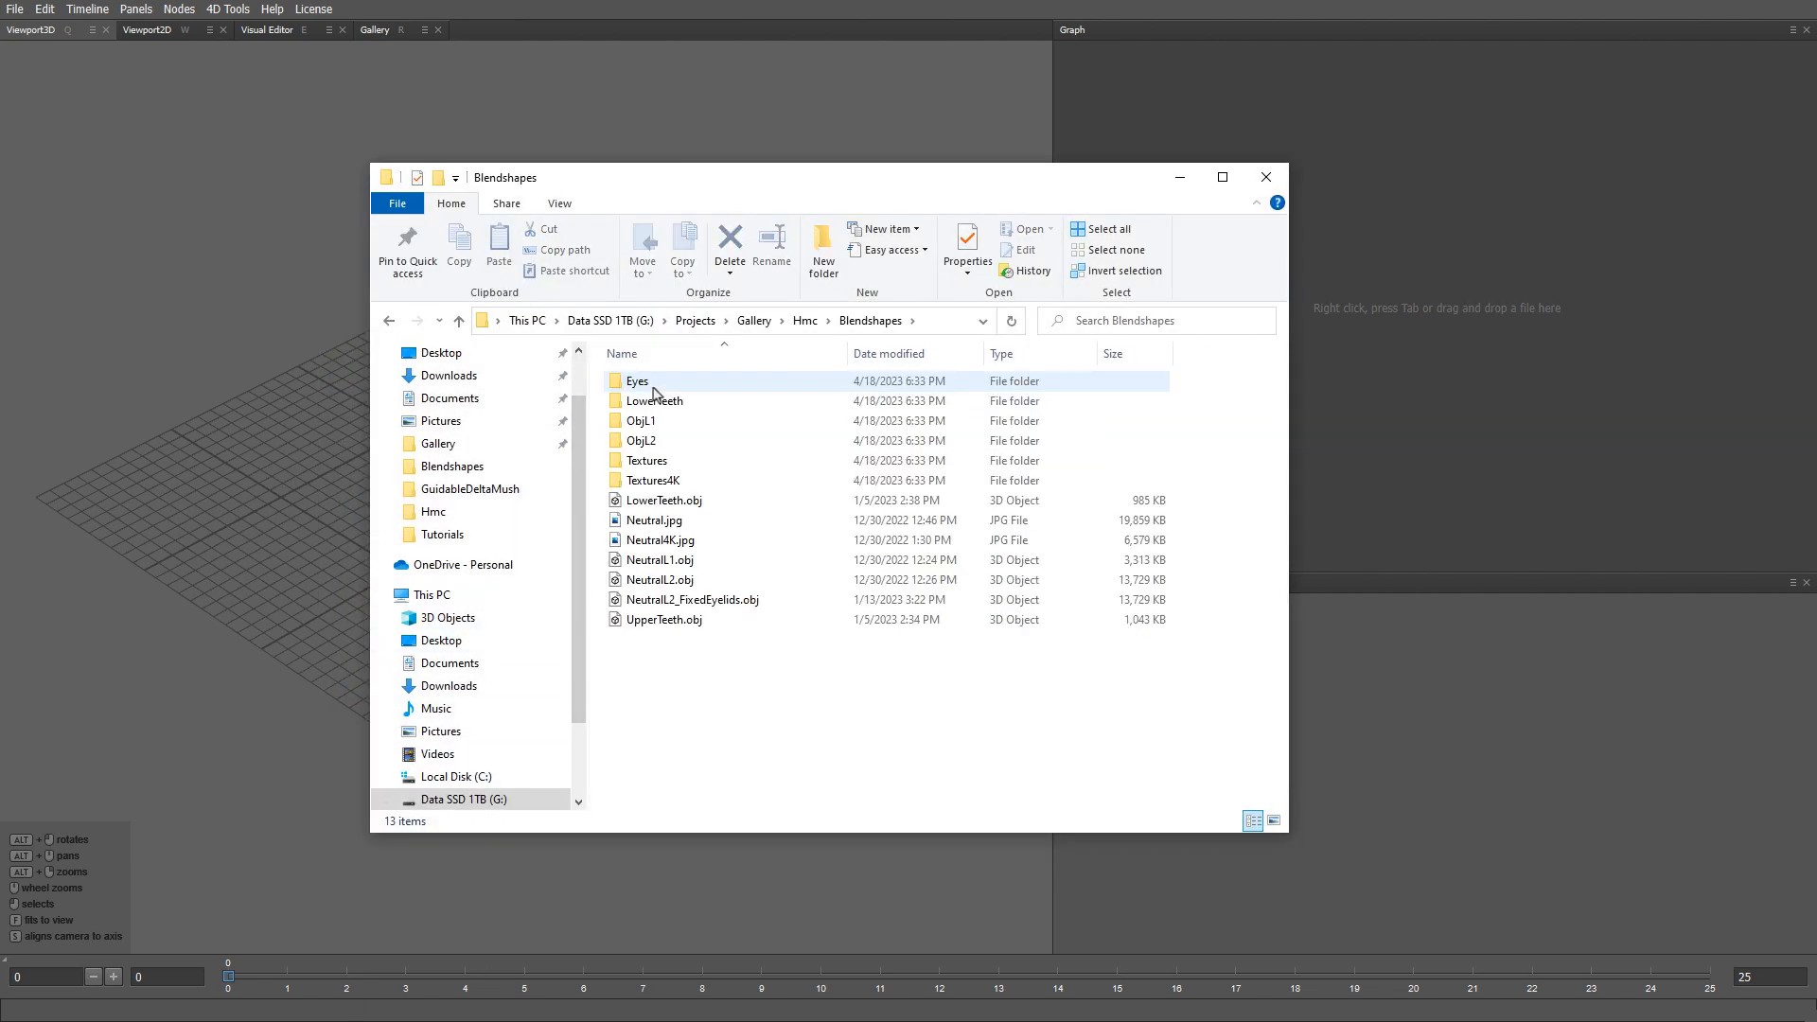
left_click_drag(660, 559, 1378, 280)
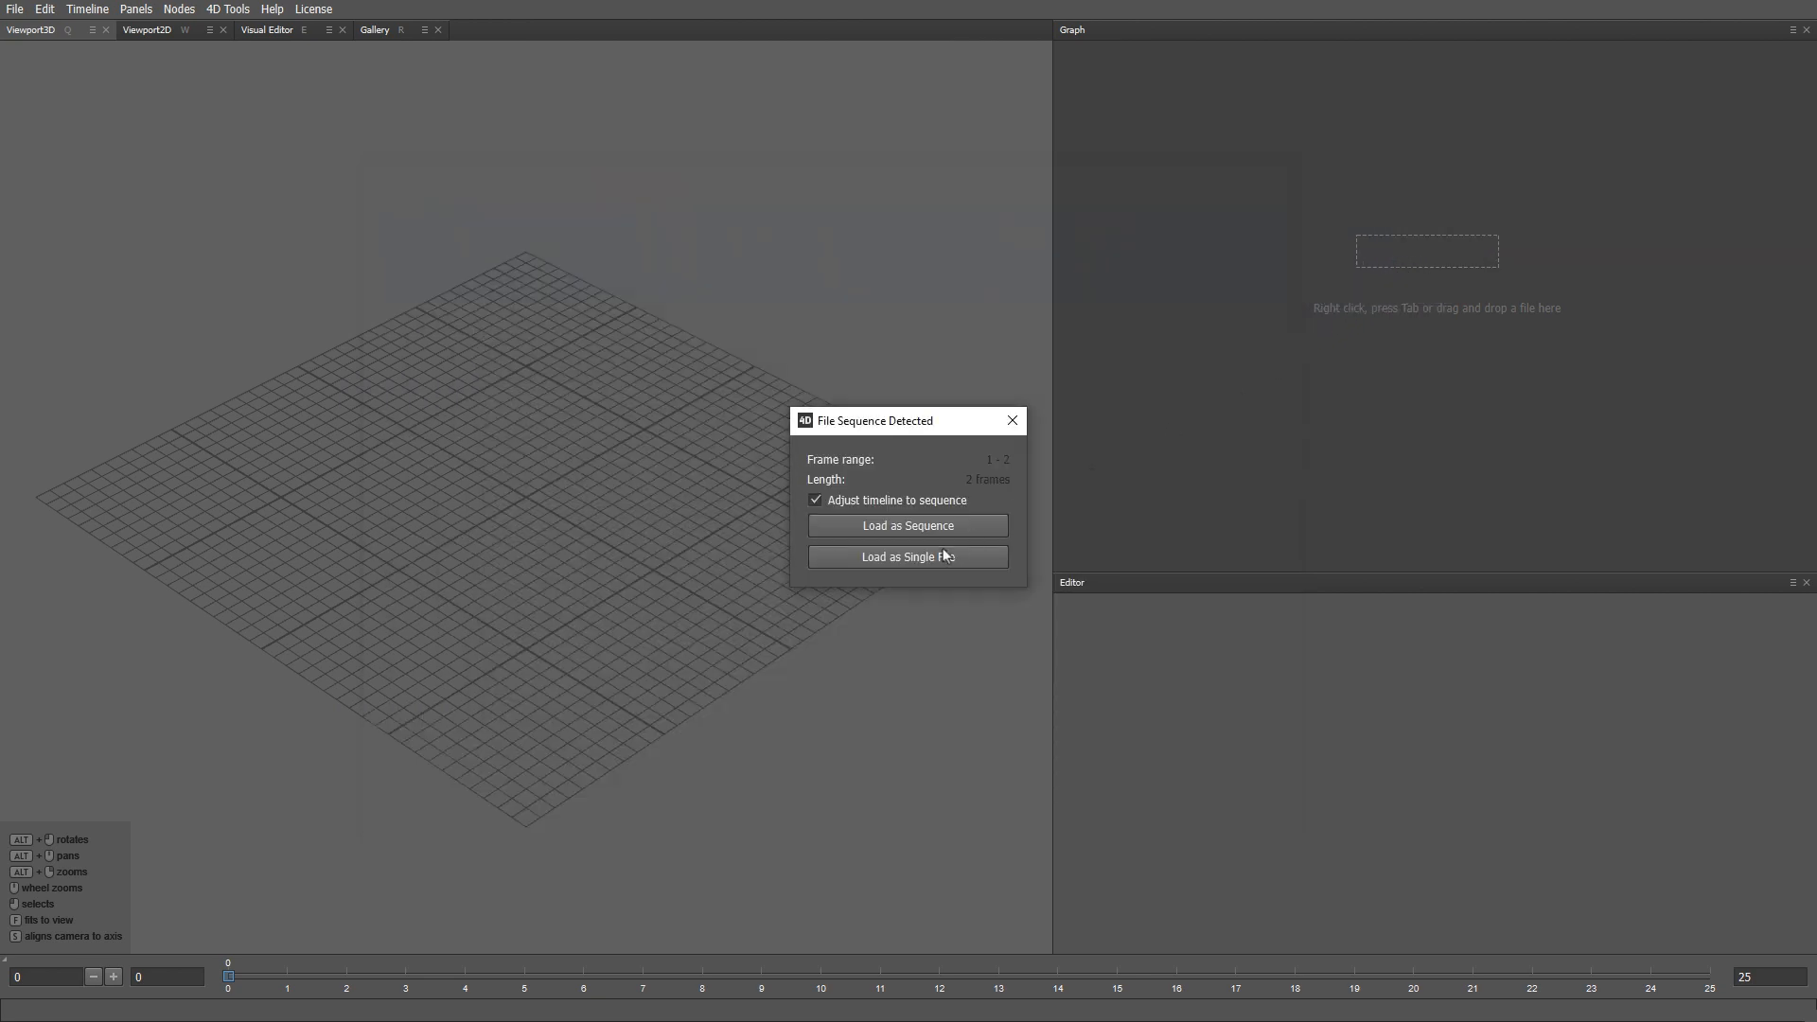
left_click(933, 559)
left_click_drag(894, 563, 674, 470, "alt")
right_click_drag(674, 470, 690, 541, "alt")
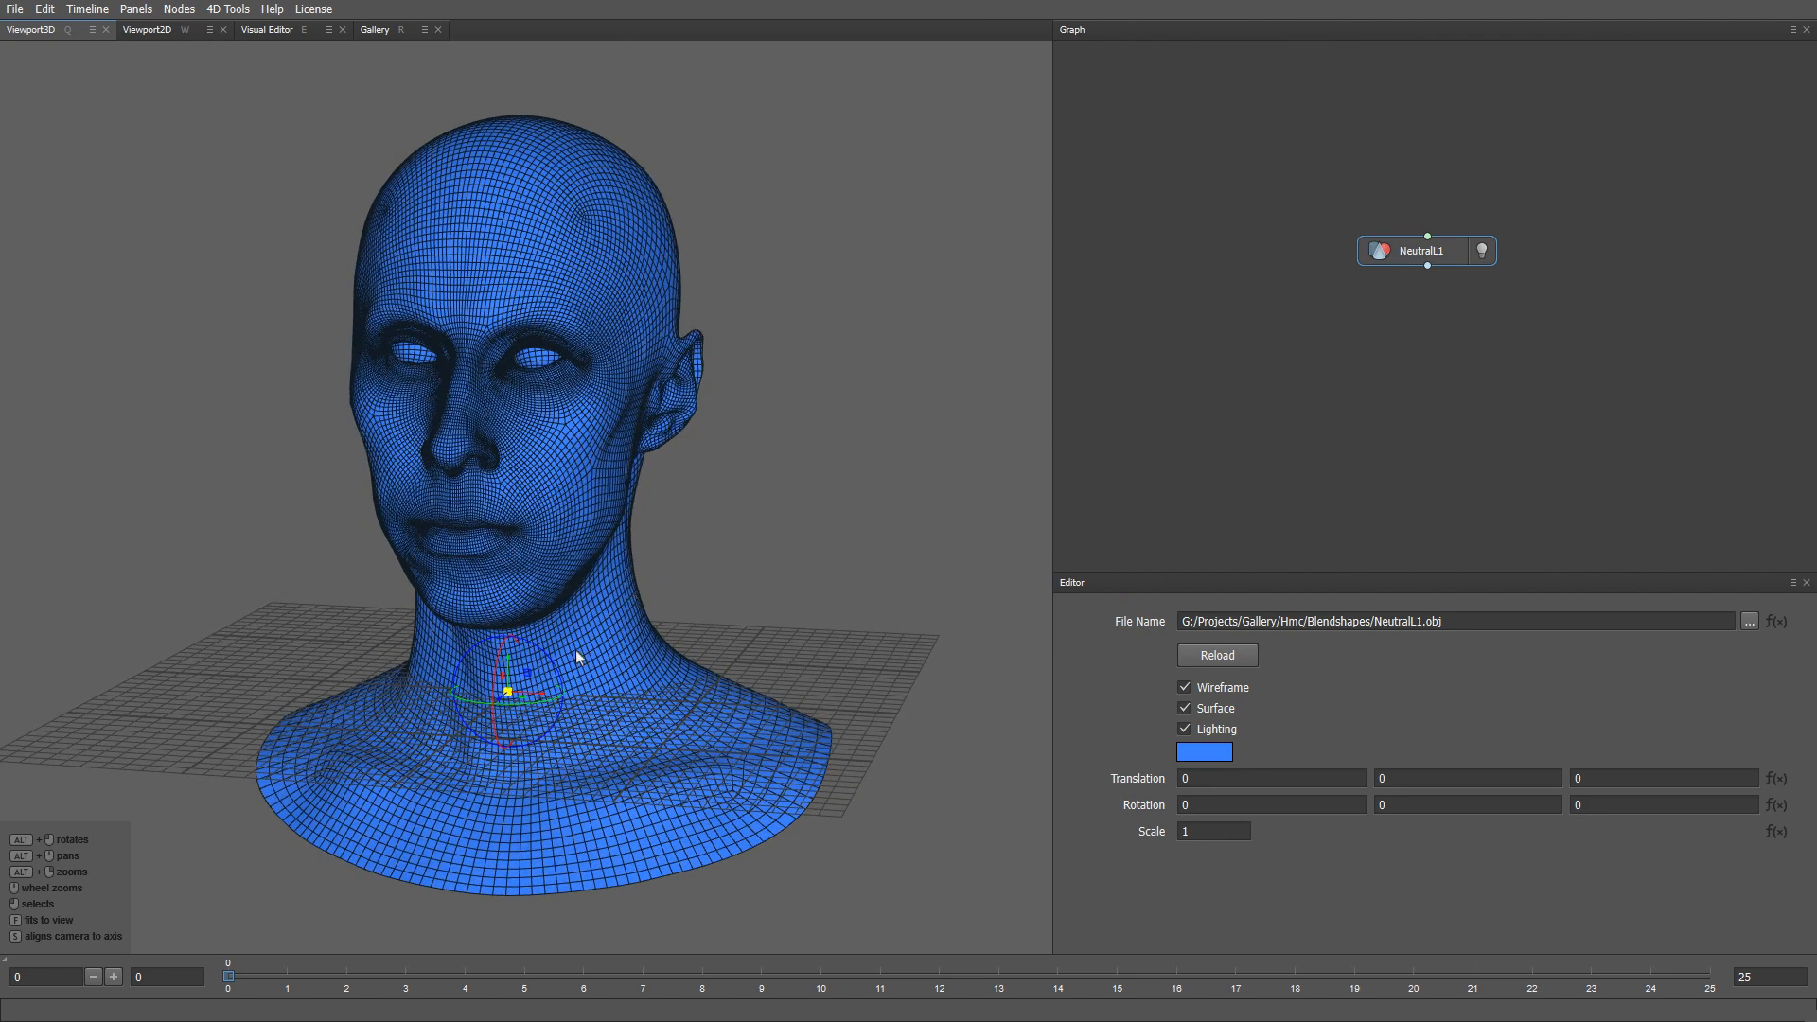
key("alt+Tab")
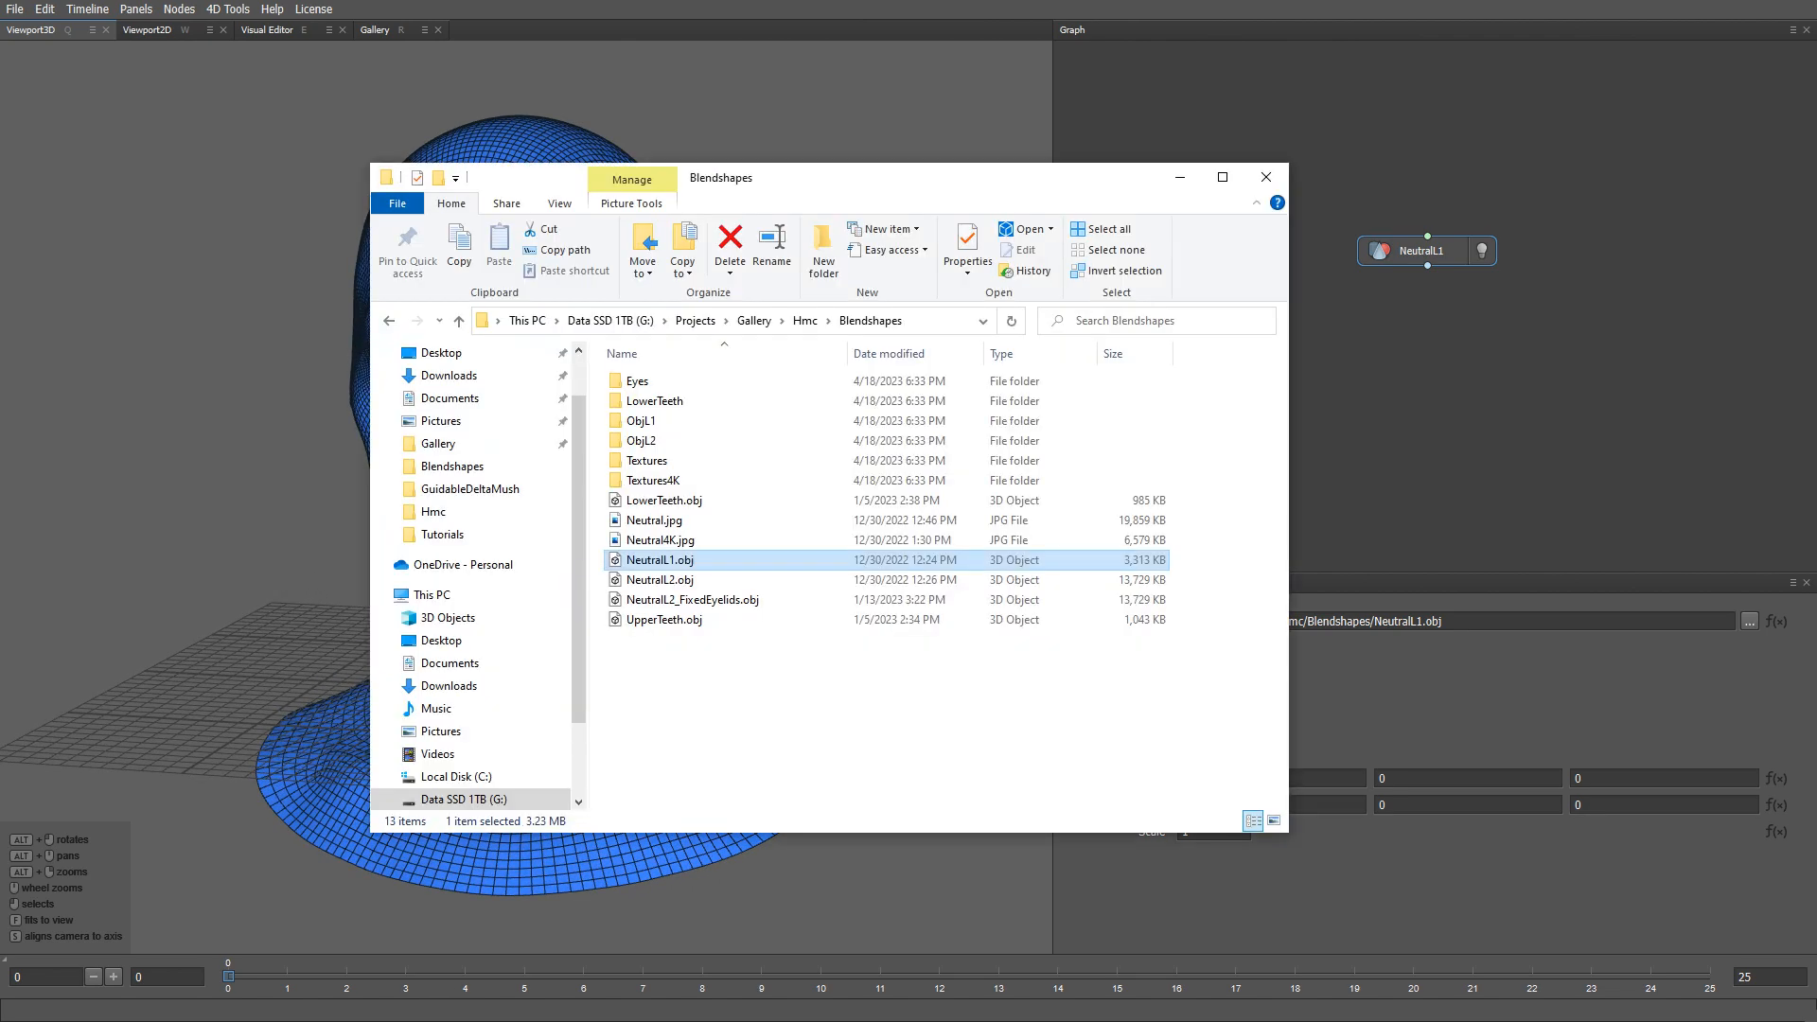
- Load the Take01 GuidableReplace Frame0000.ply frames as a 985-frame animated sequence
left_click(805, 320)
double_click(657, 441)
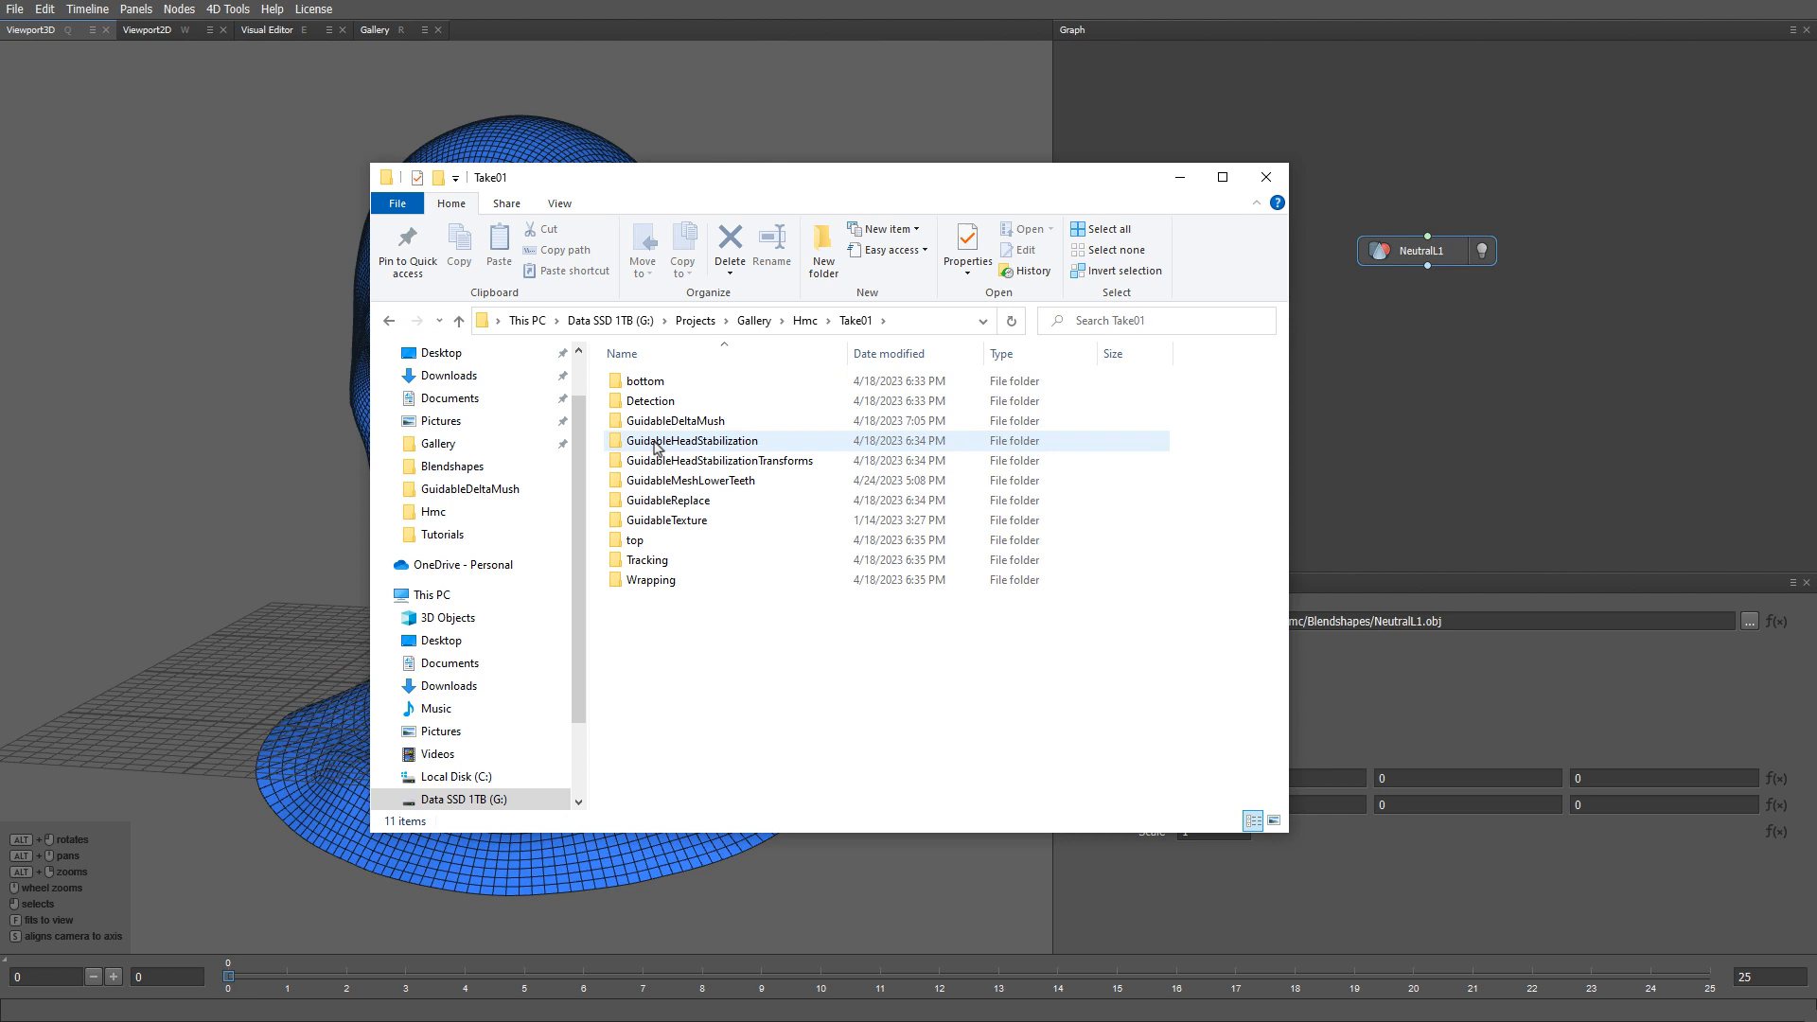
double_click(668, 500)
left_click_drag(663, 381, 1445, 323)
left_click(959, 524)
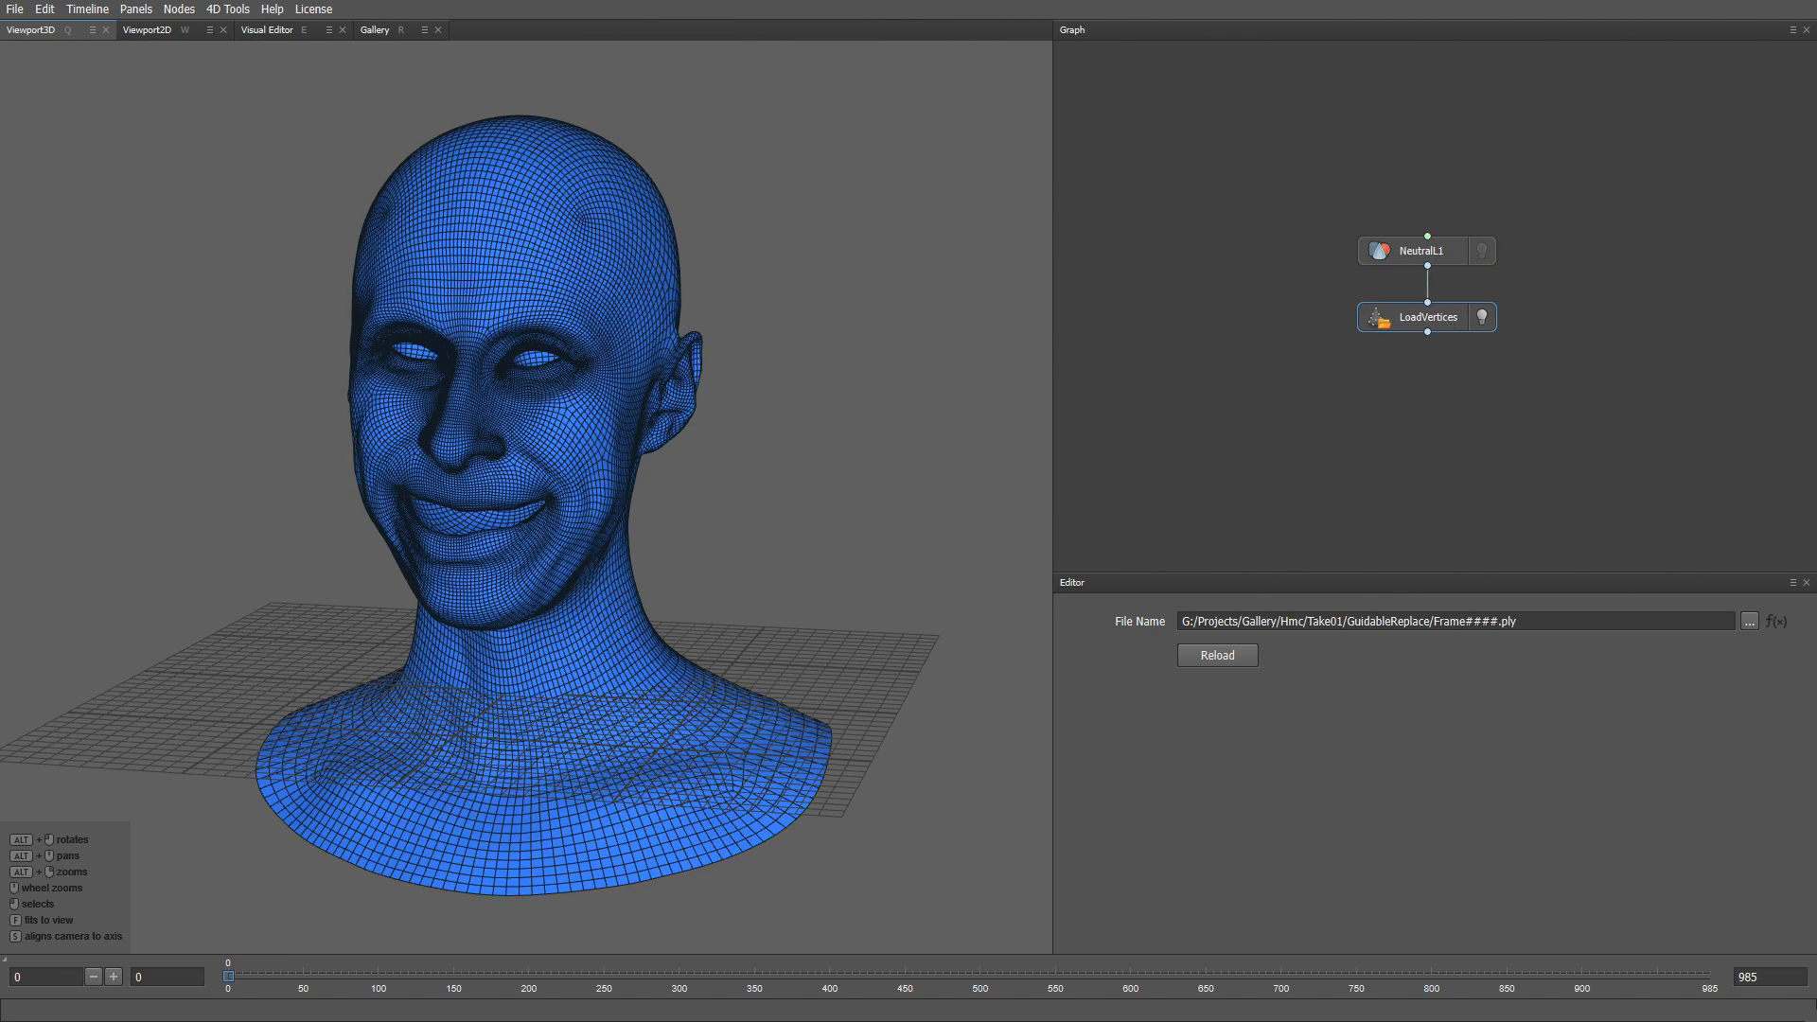
key("alt+Tab")
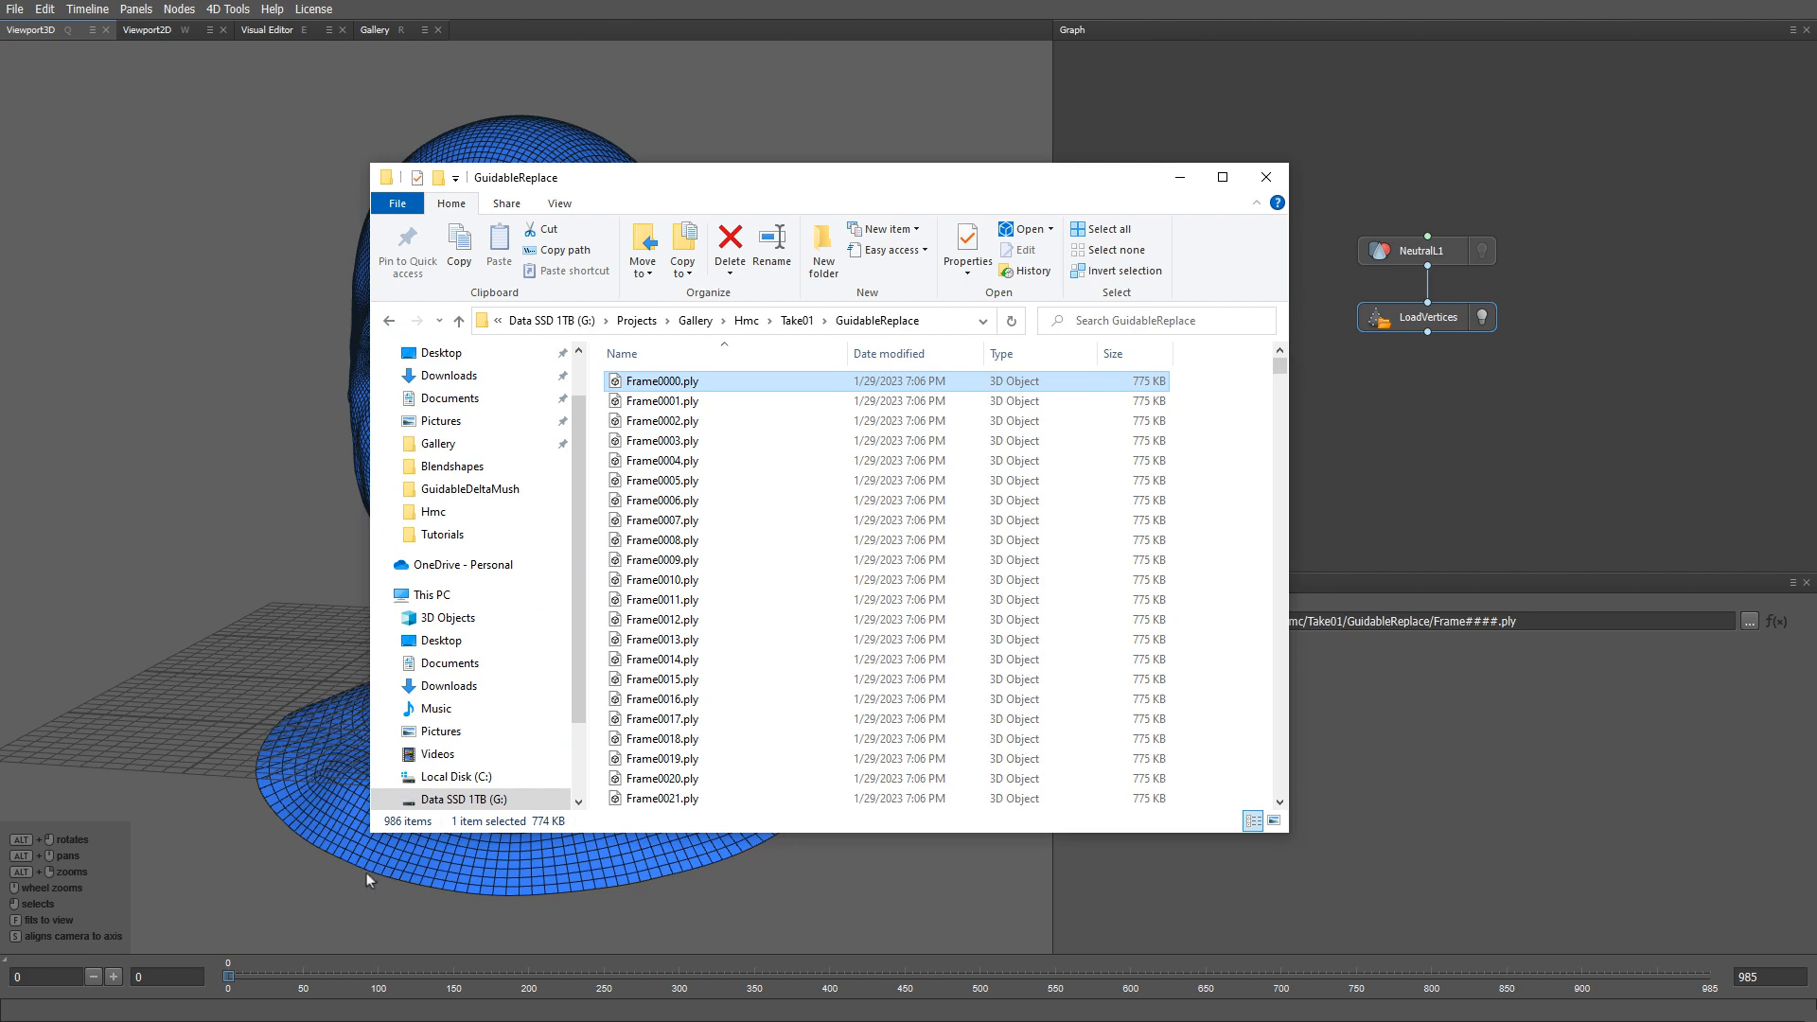
- Add the Neutral4K.jpg texture node from Hmc > Blendshapes and scrub the timeline to frame 801
left_click(747, 320)
left_click(680, 383)
double_click(680, 382)
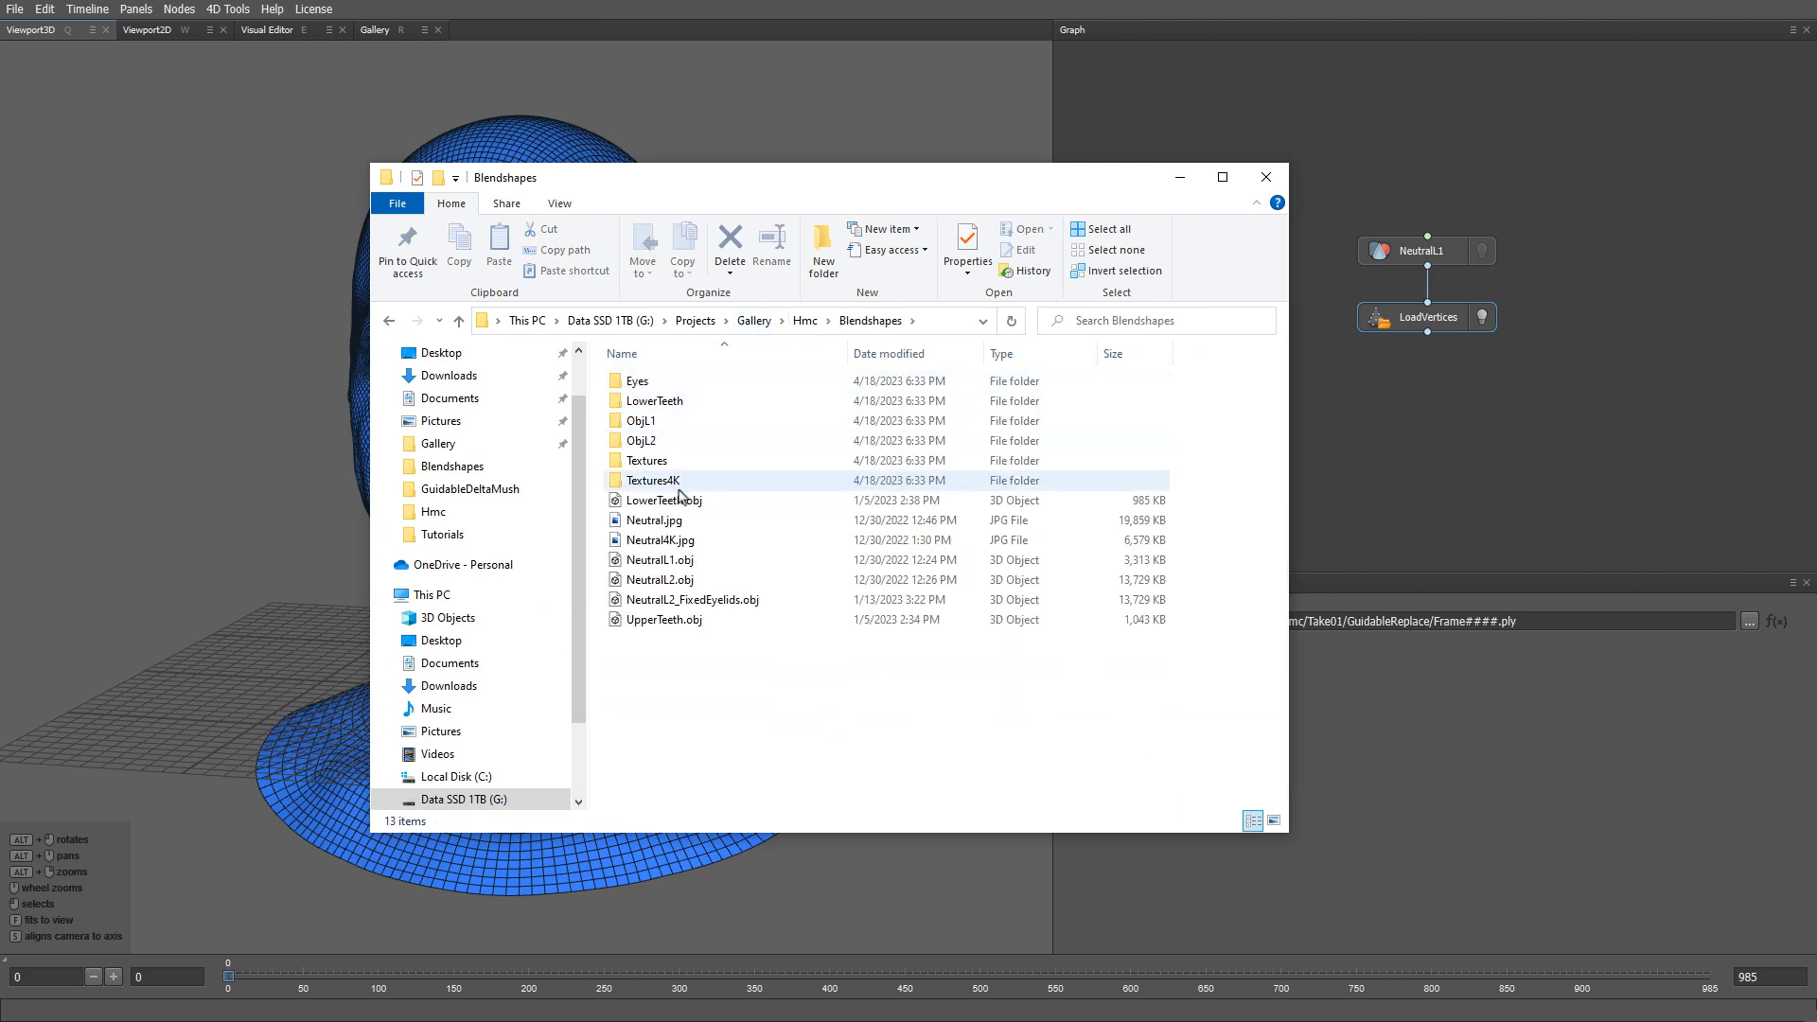
left_click_drag(660, 540, 1428, 185)
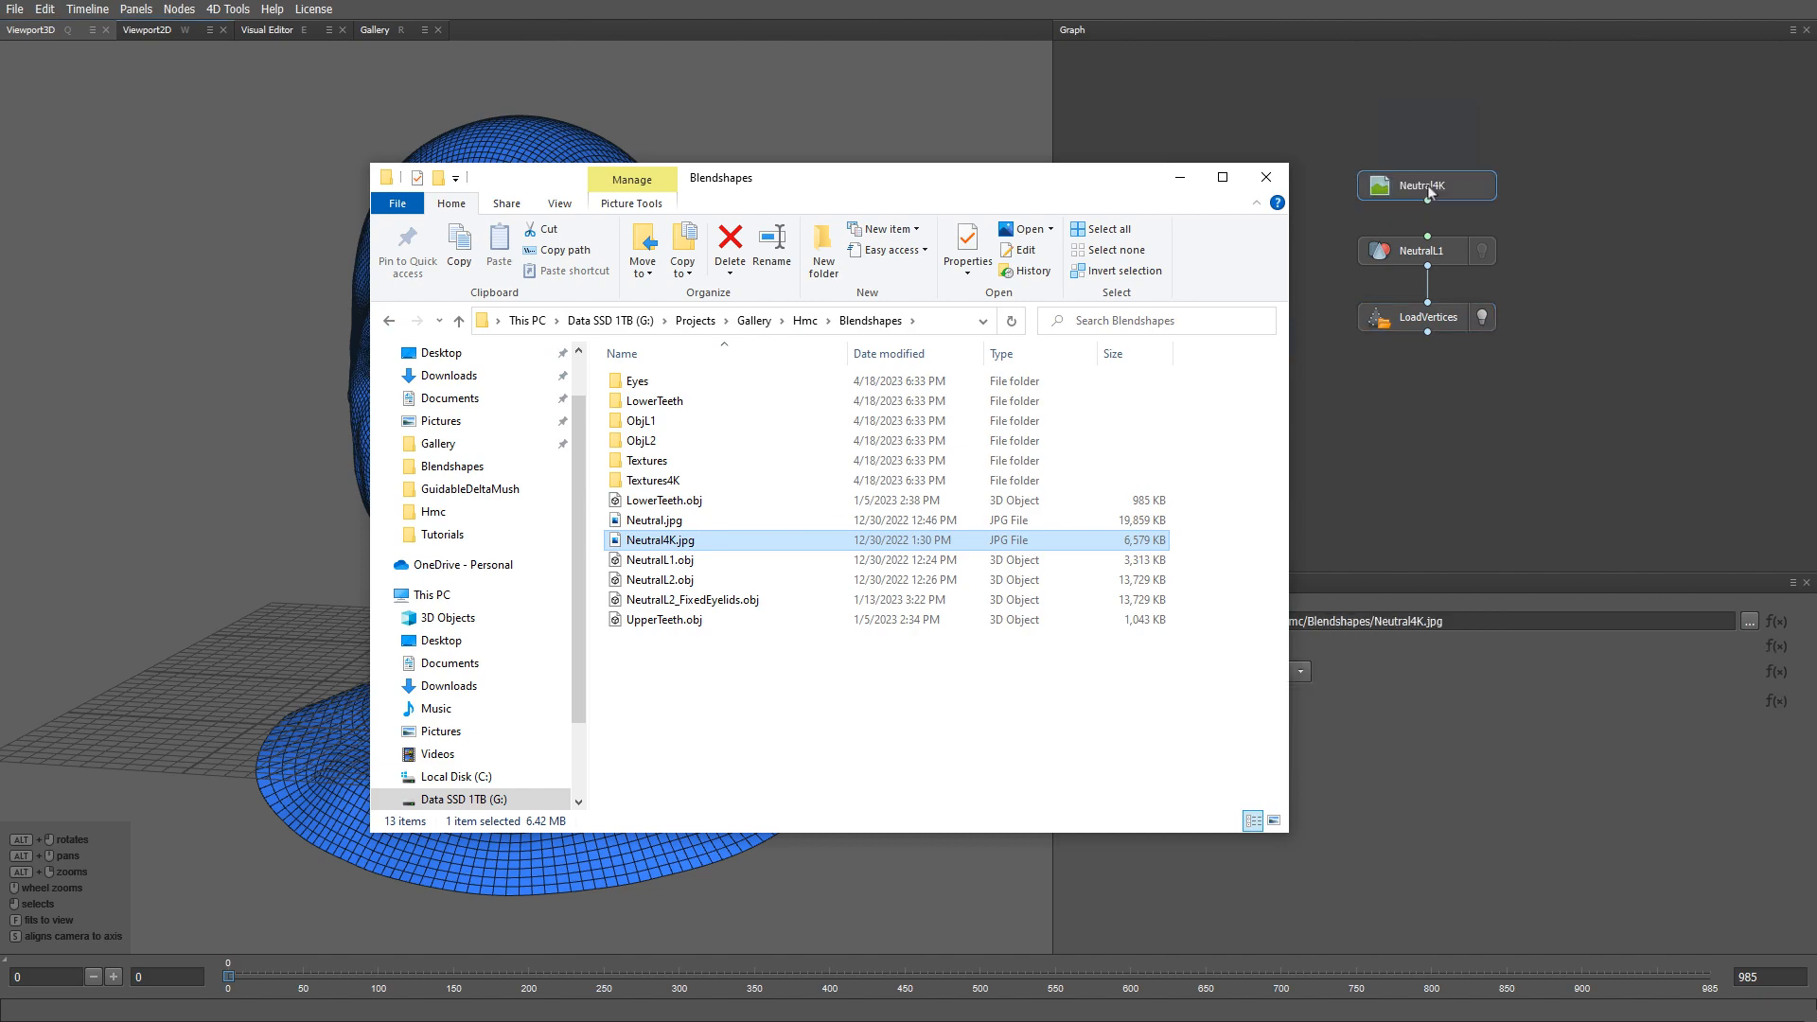
left_click(1446, 189)
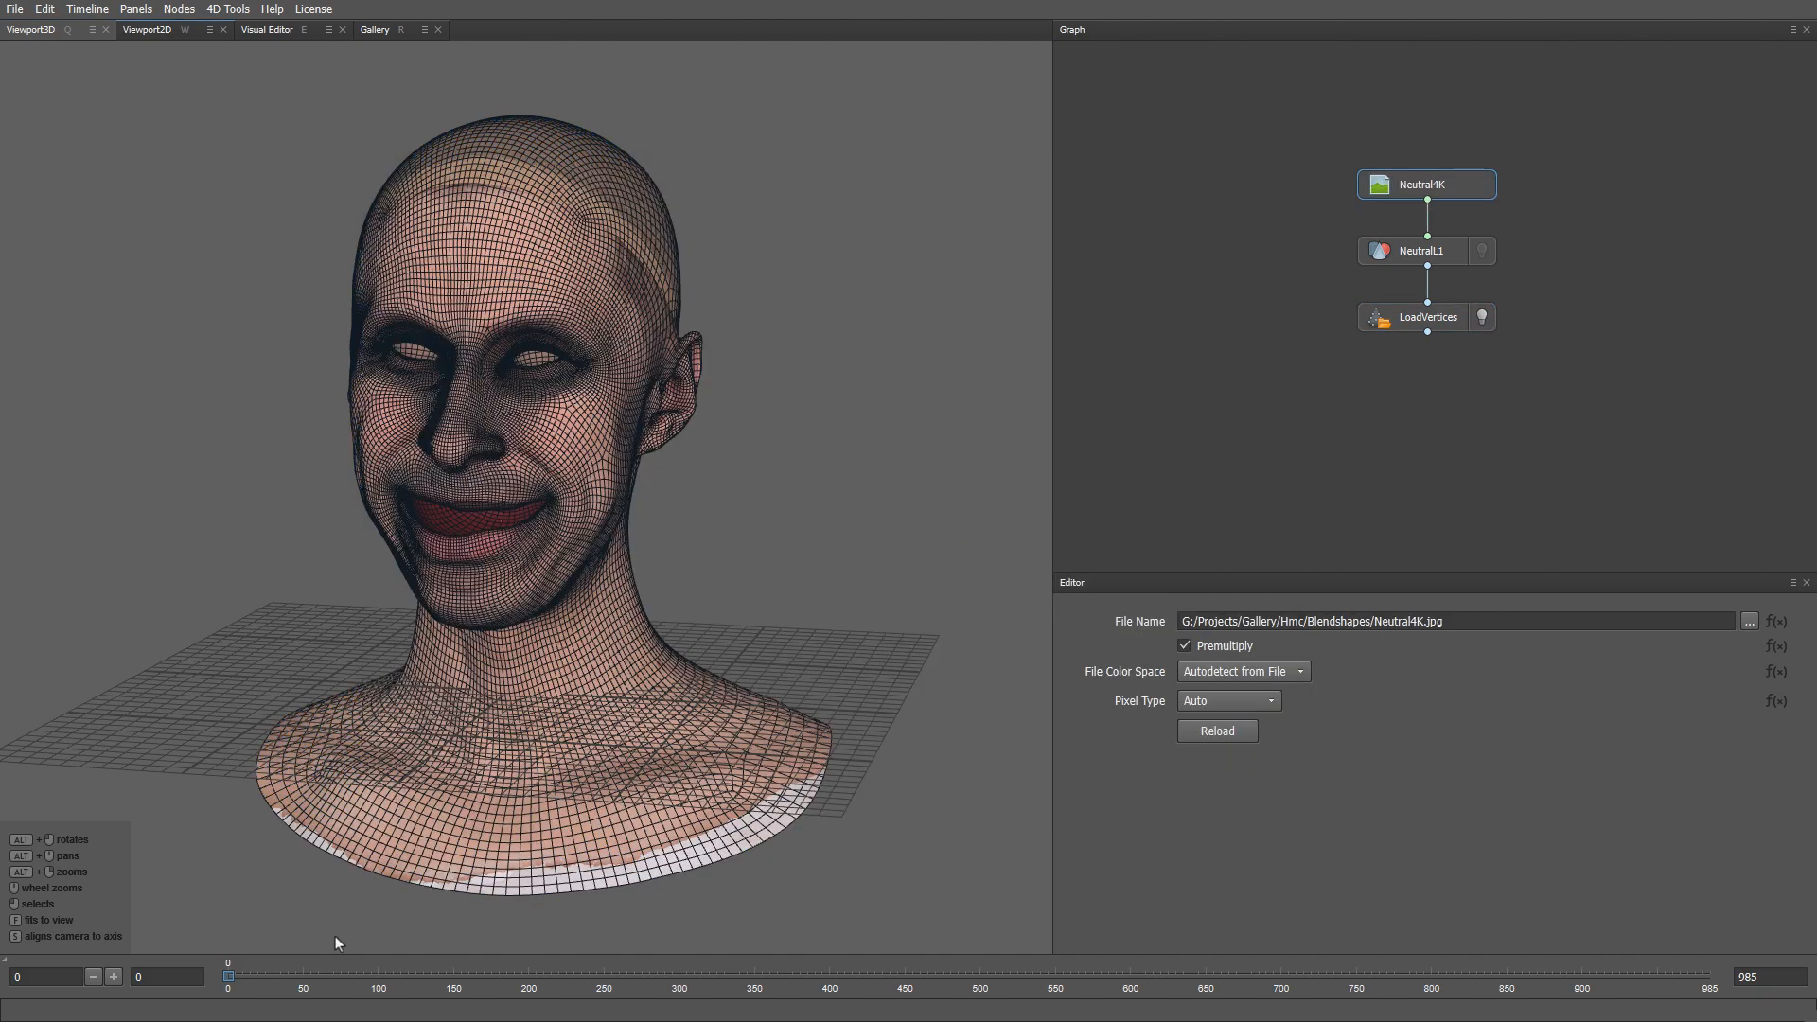
left_click_drag(270, 972, 1434, 981)
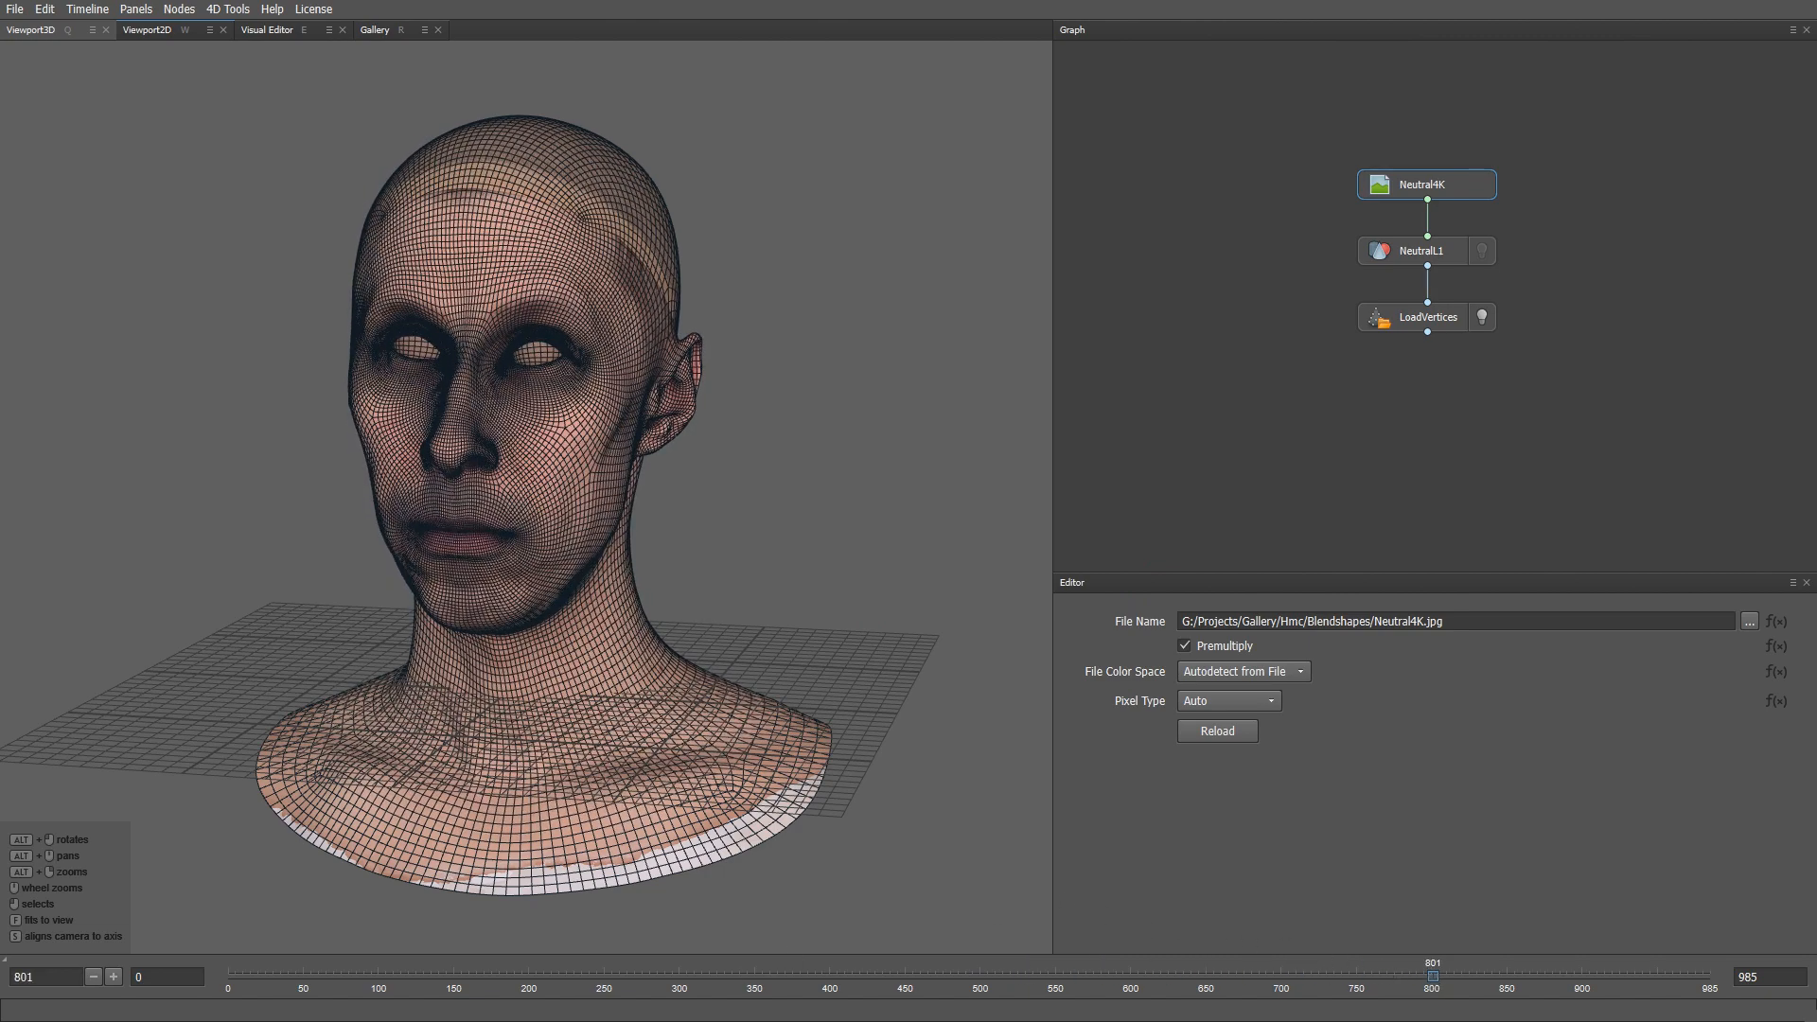
key("alt+Tab")
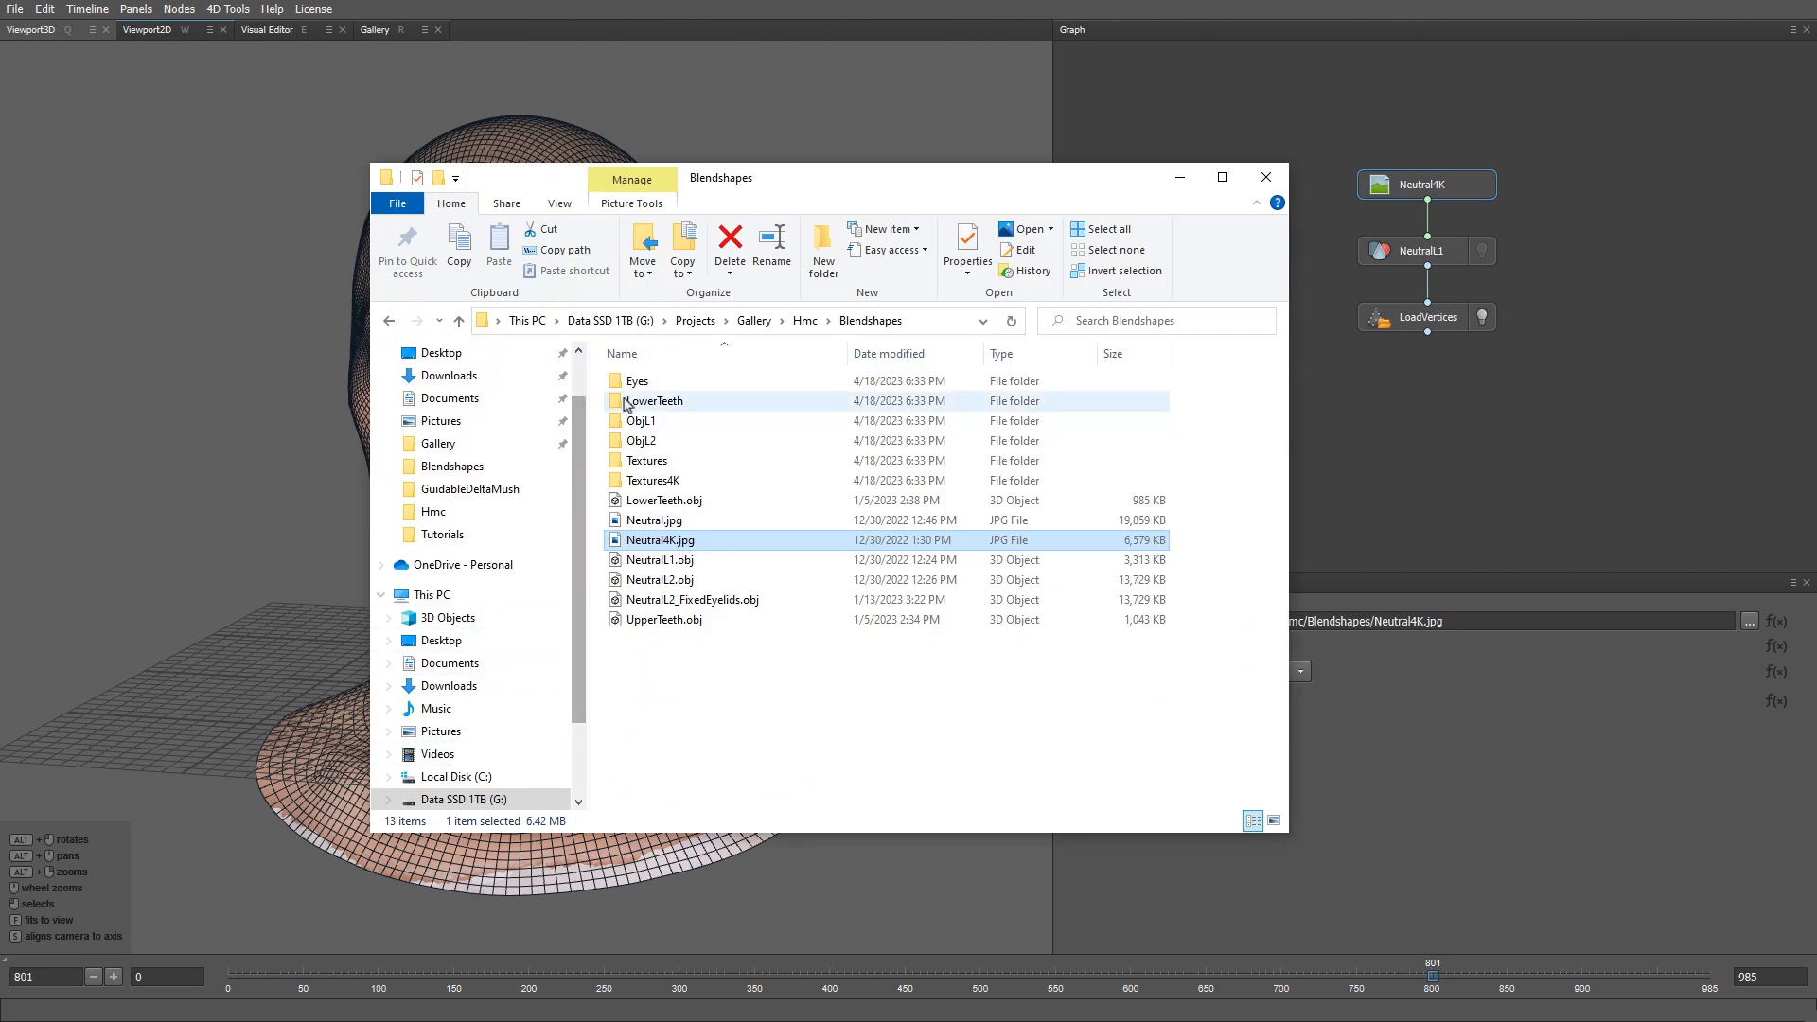
- Add WrapFlatEye.obj from Basemeshes as a new node, showing and framing only the eye sphere
left_click(757, 322)
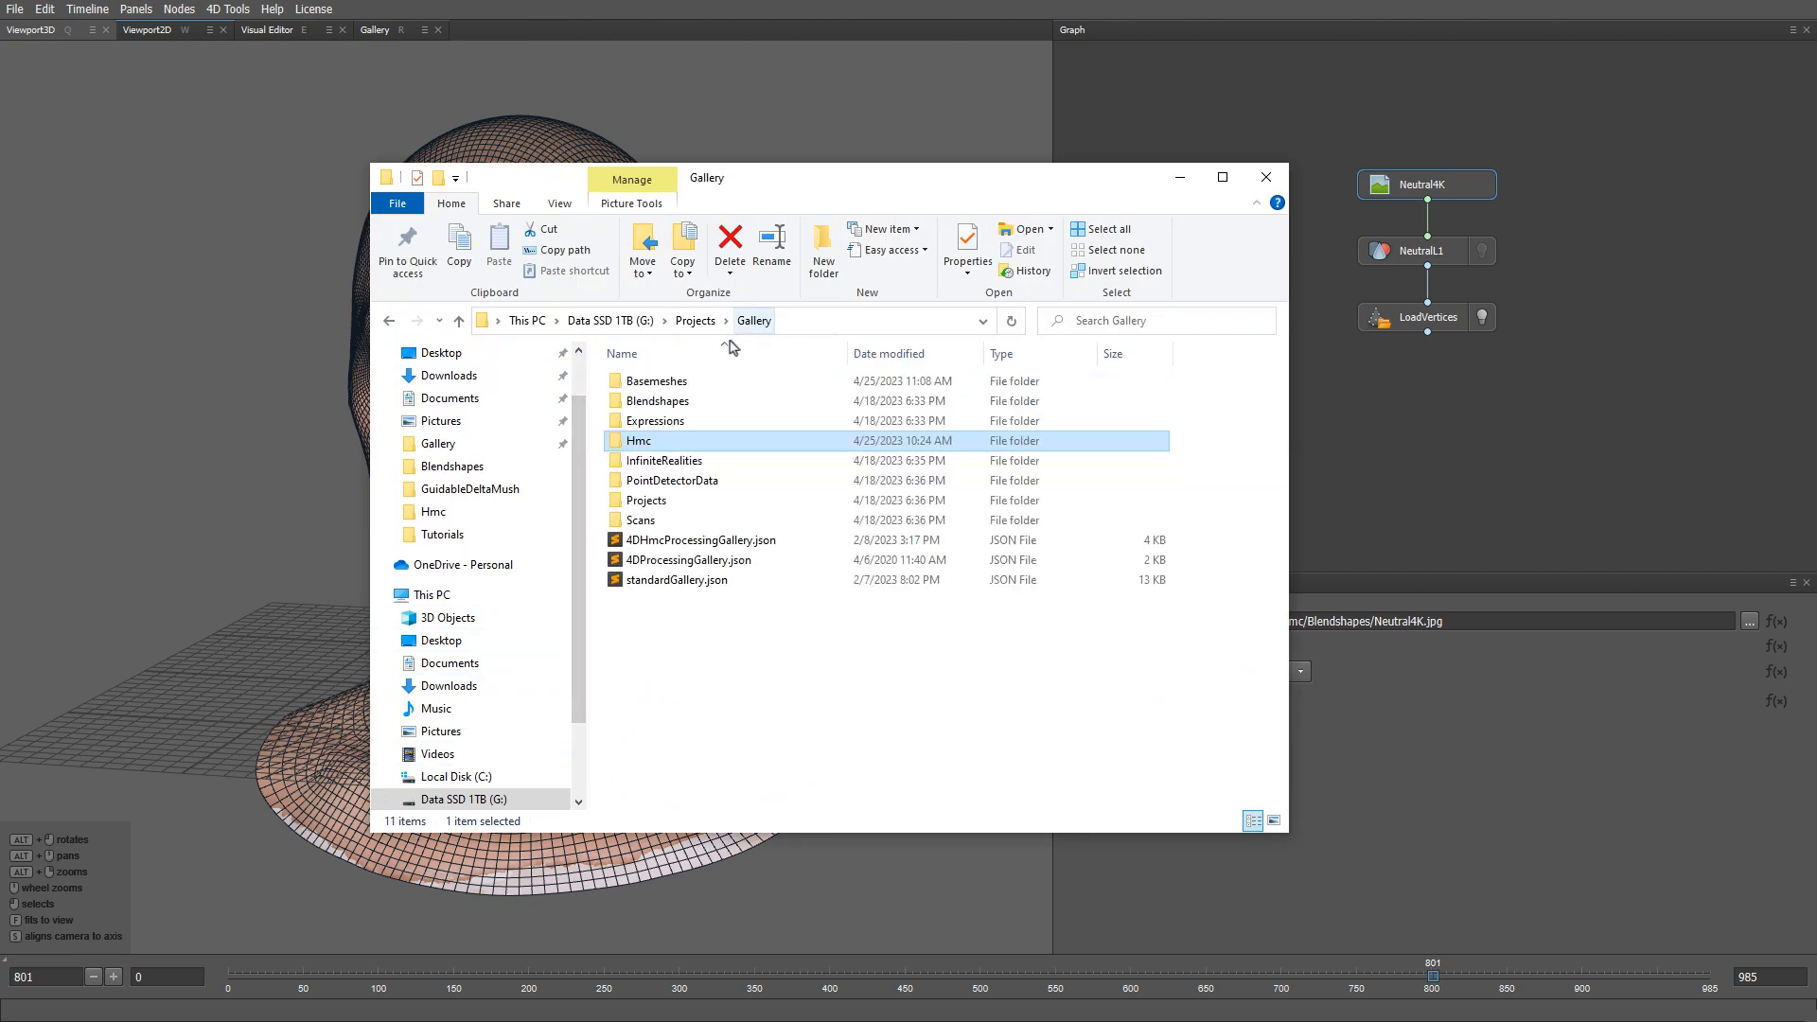
double_click(667, 380)
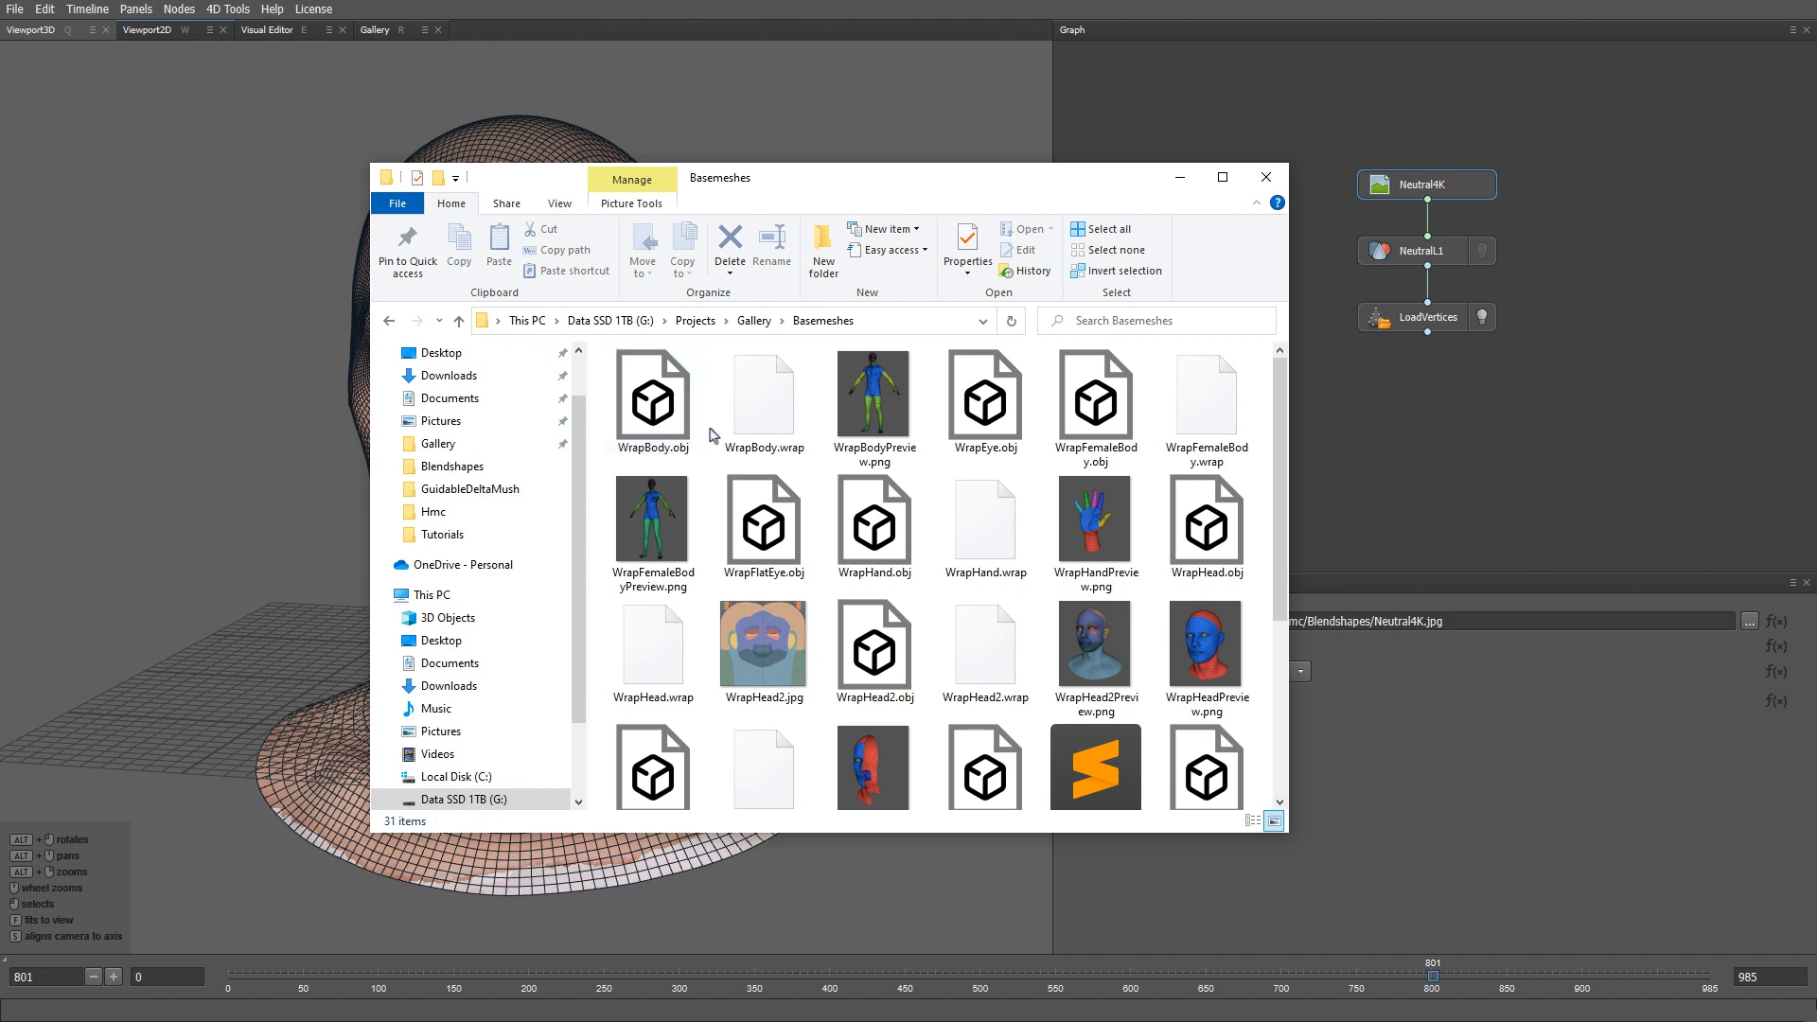
left_click_drag(771, 554, 1614, 187)
left_click(1609, 184)
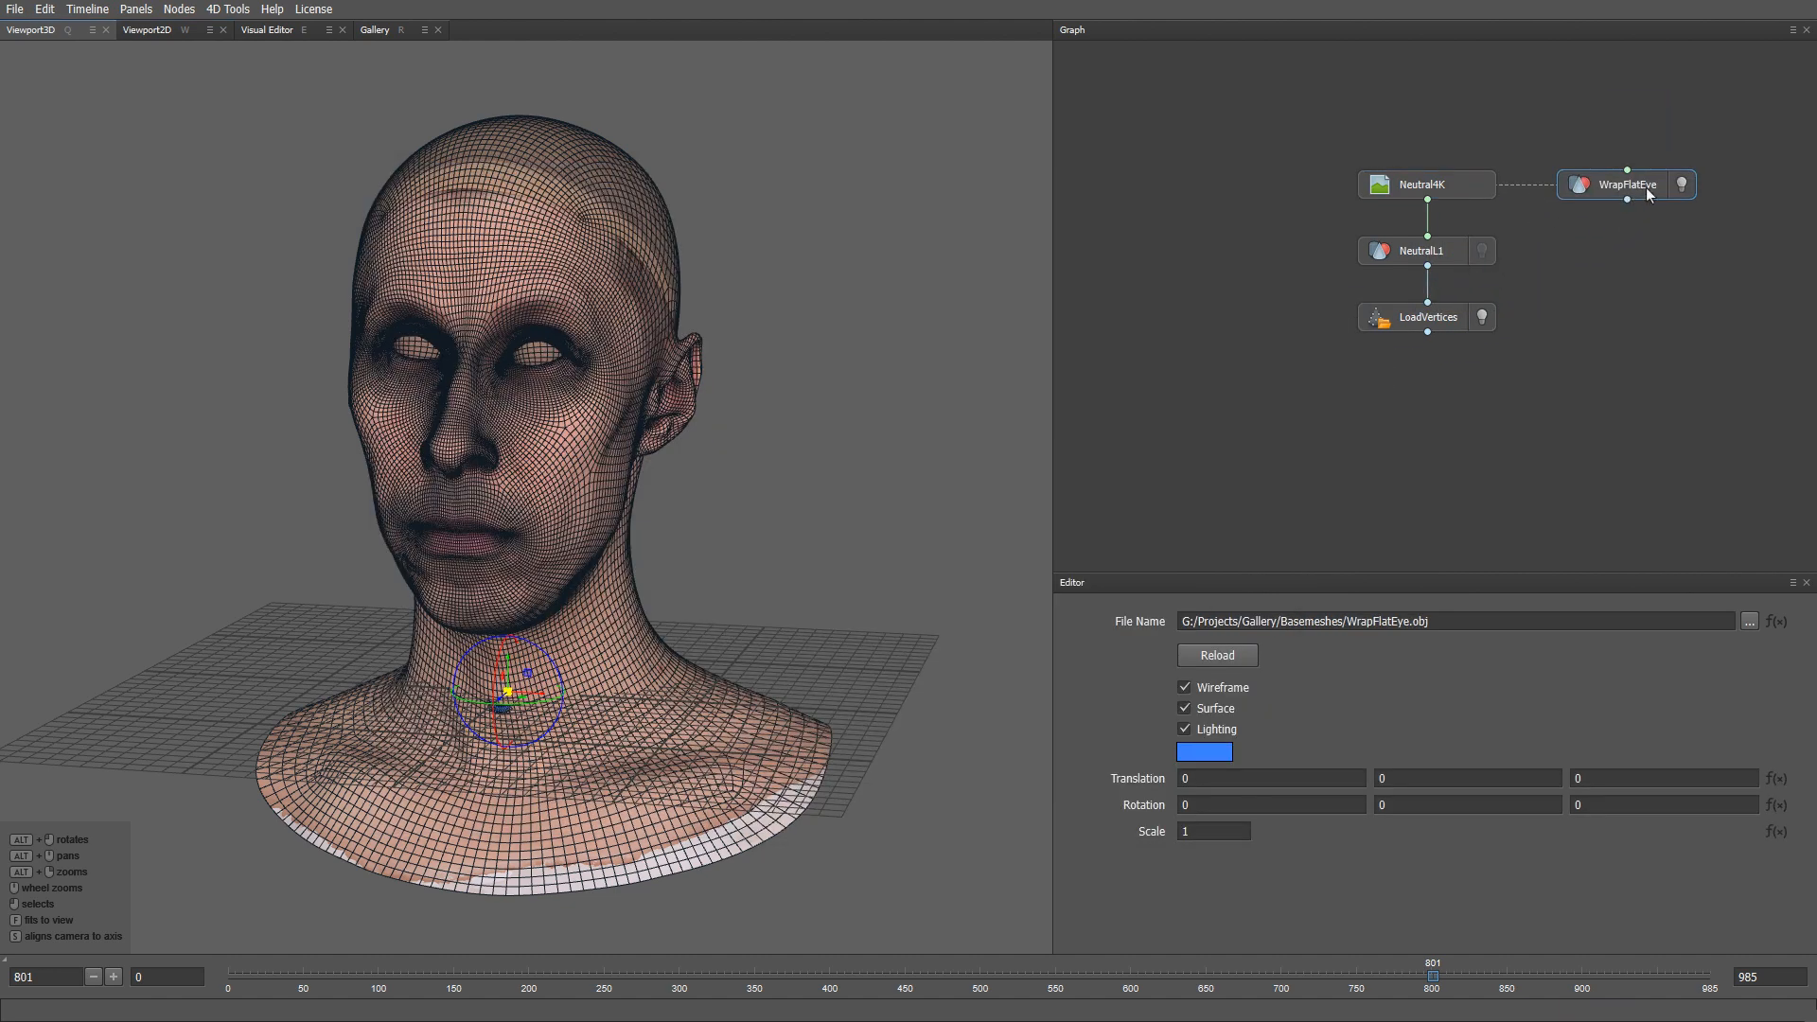
left_click(1681, 186)
key("f")
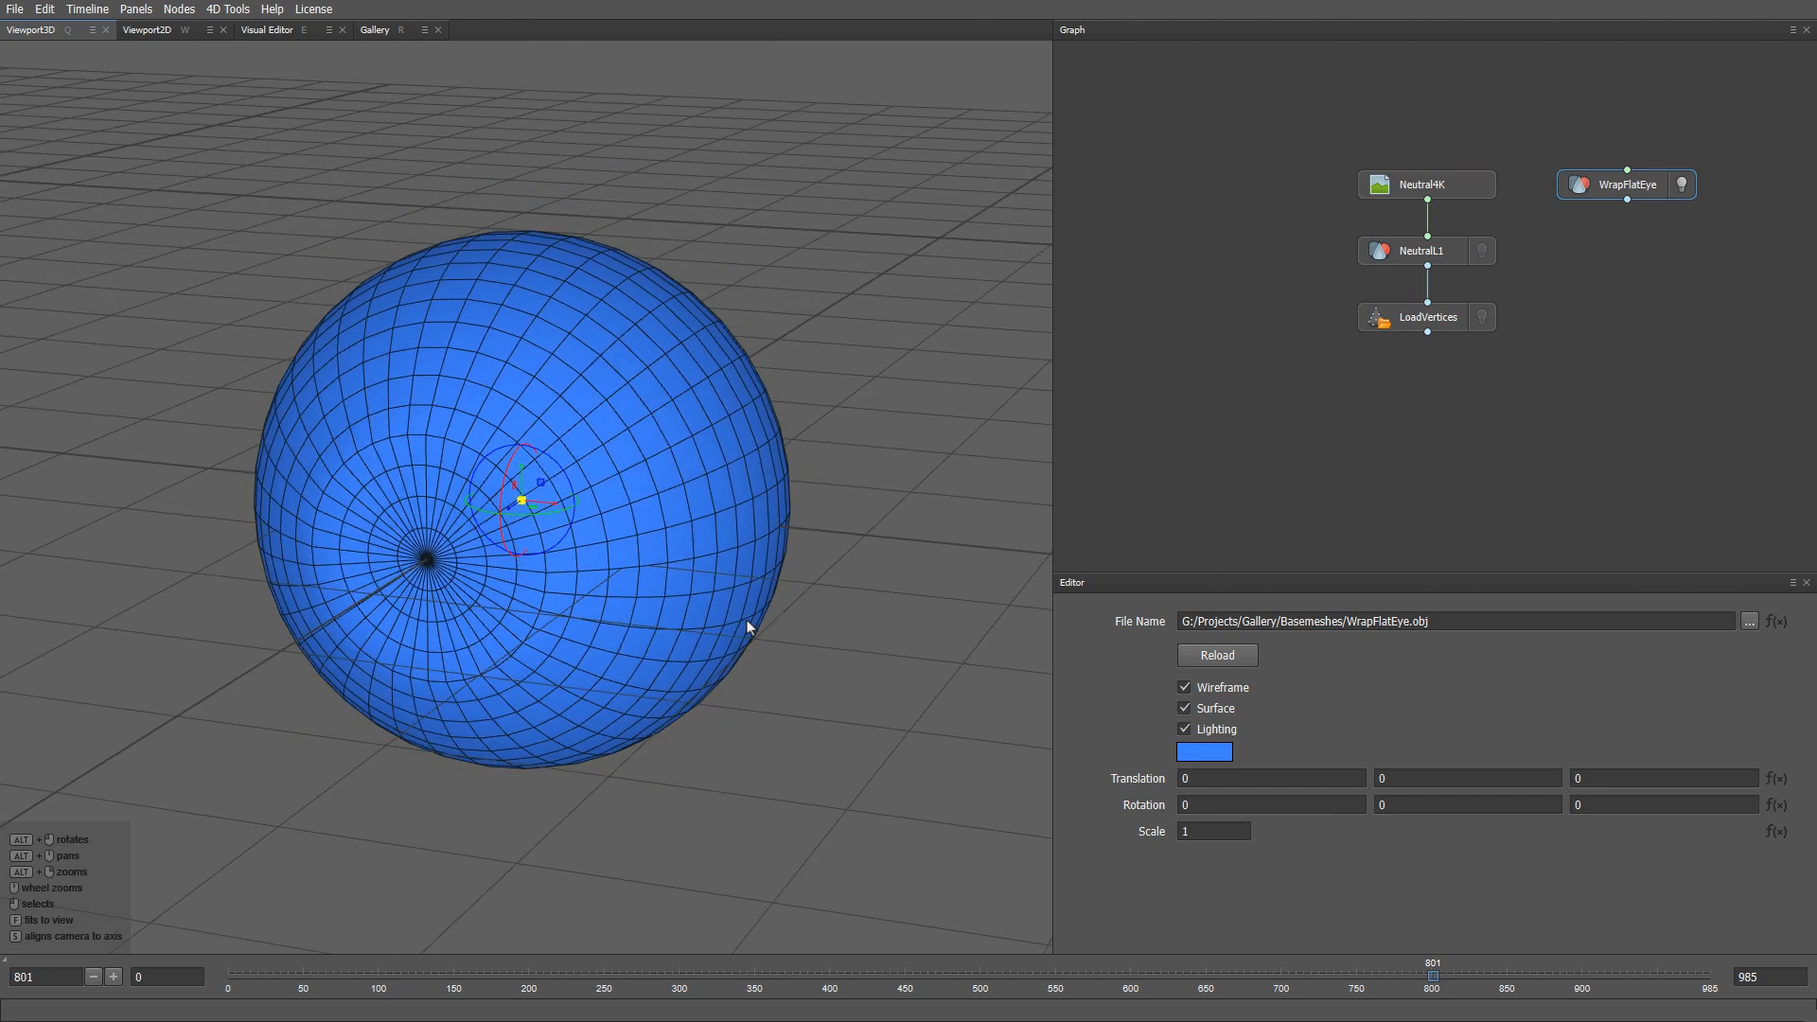
scroll(696, 651, "down", 5)
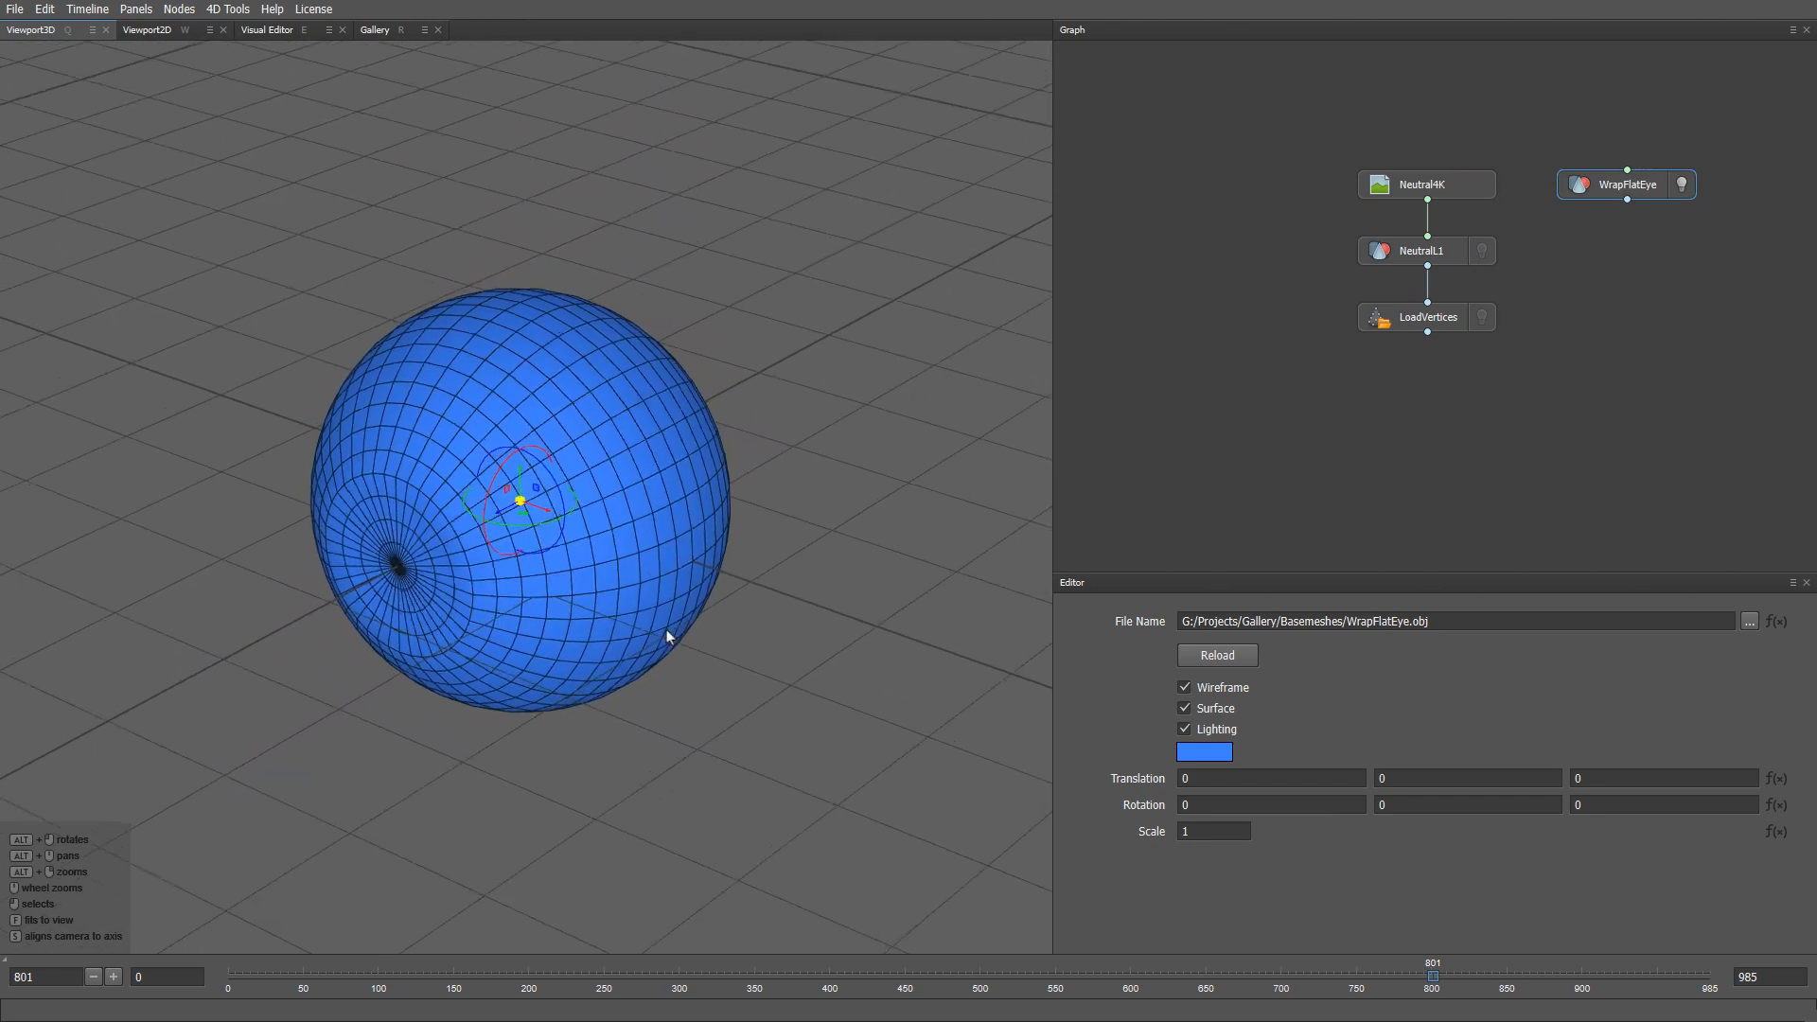
mouse_move(600, 615)
left_mouse_down("alt")
mouse_move(541, 617)
mouse_move(568, 623)
left_mouse_up("alt")
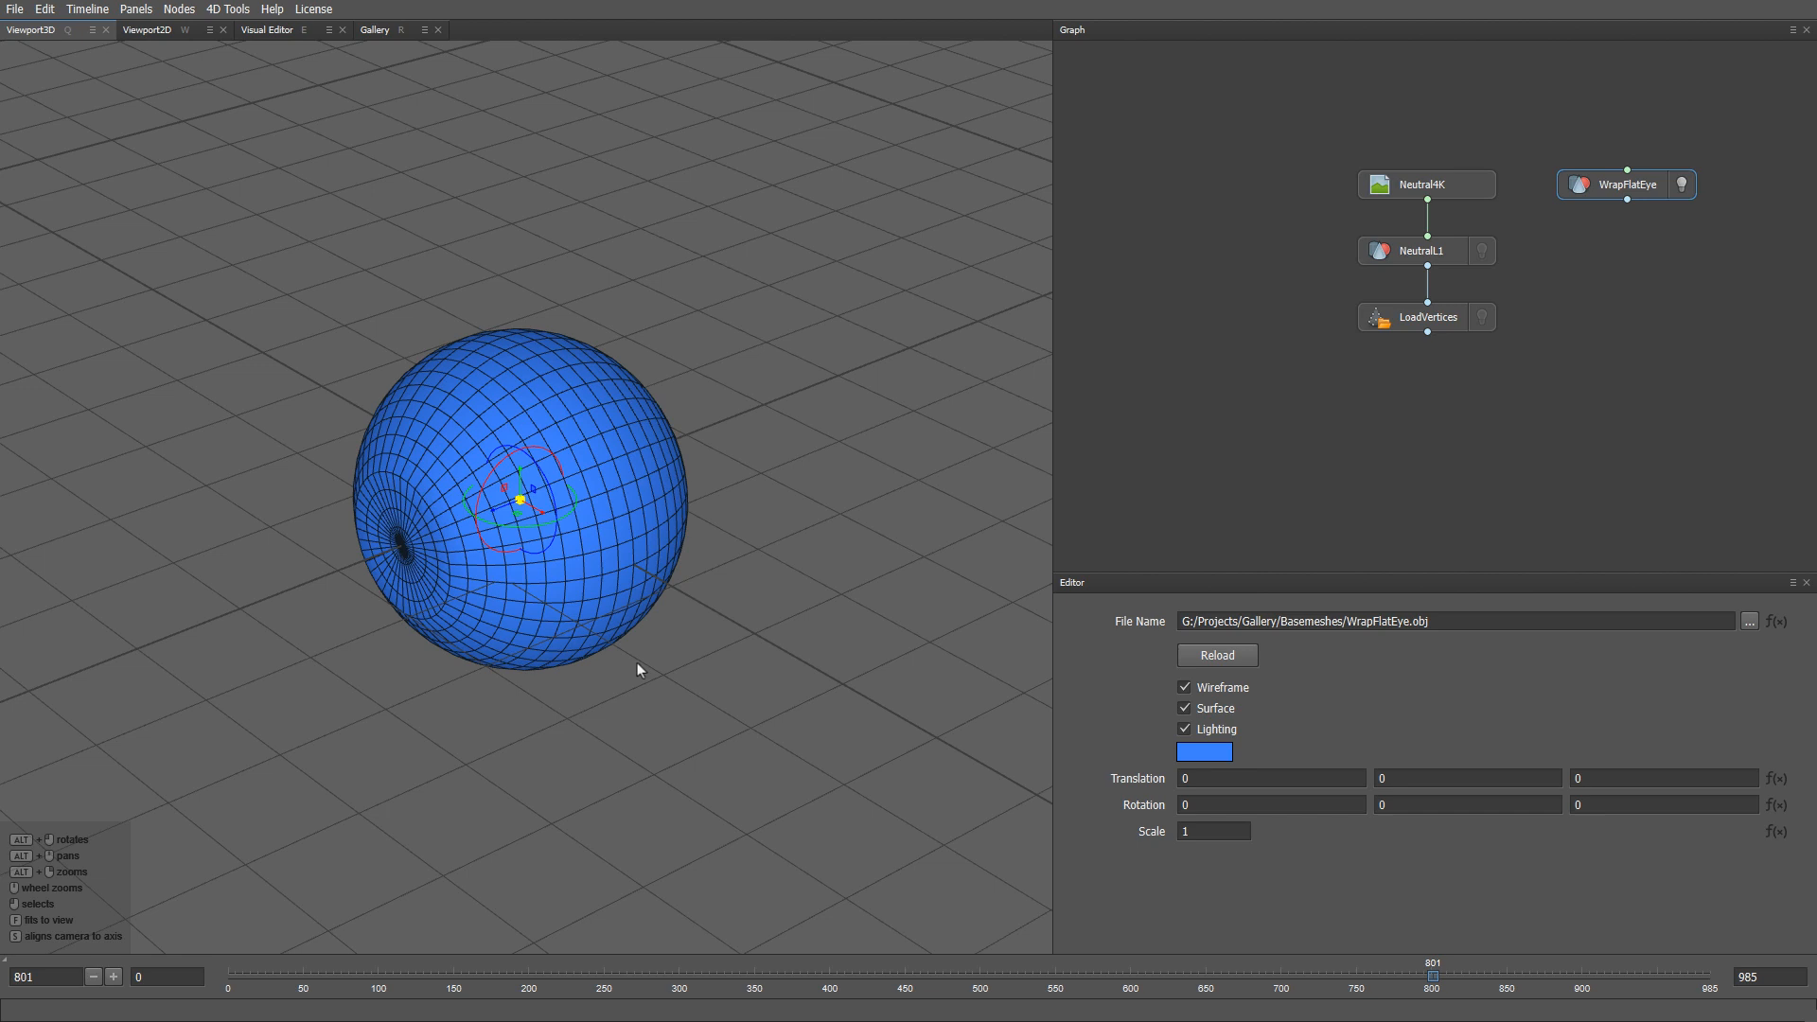
- Create a LoadTransform node with the loadtr search and place it beside LoadVertices
middle_click_drag(1494, 430, 1315, 449)
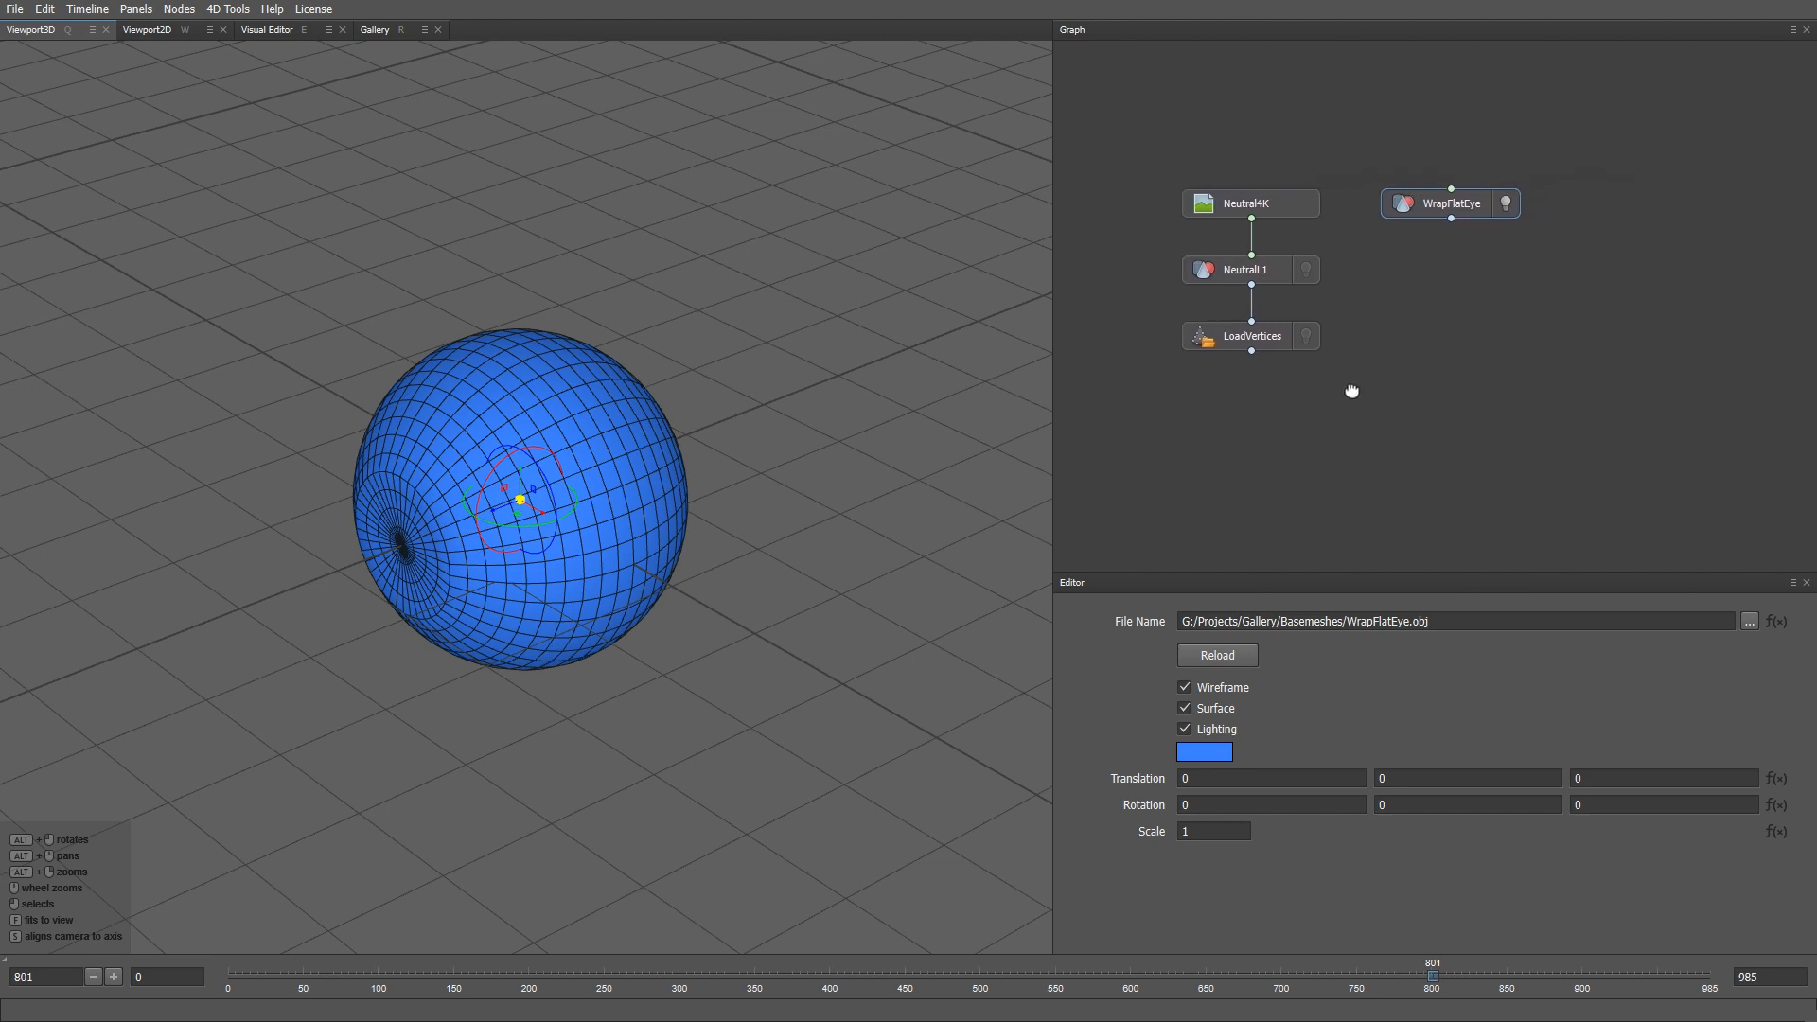
key("Tab")
type("loadtran")
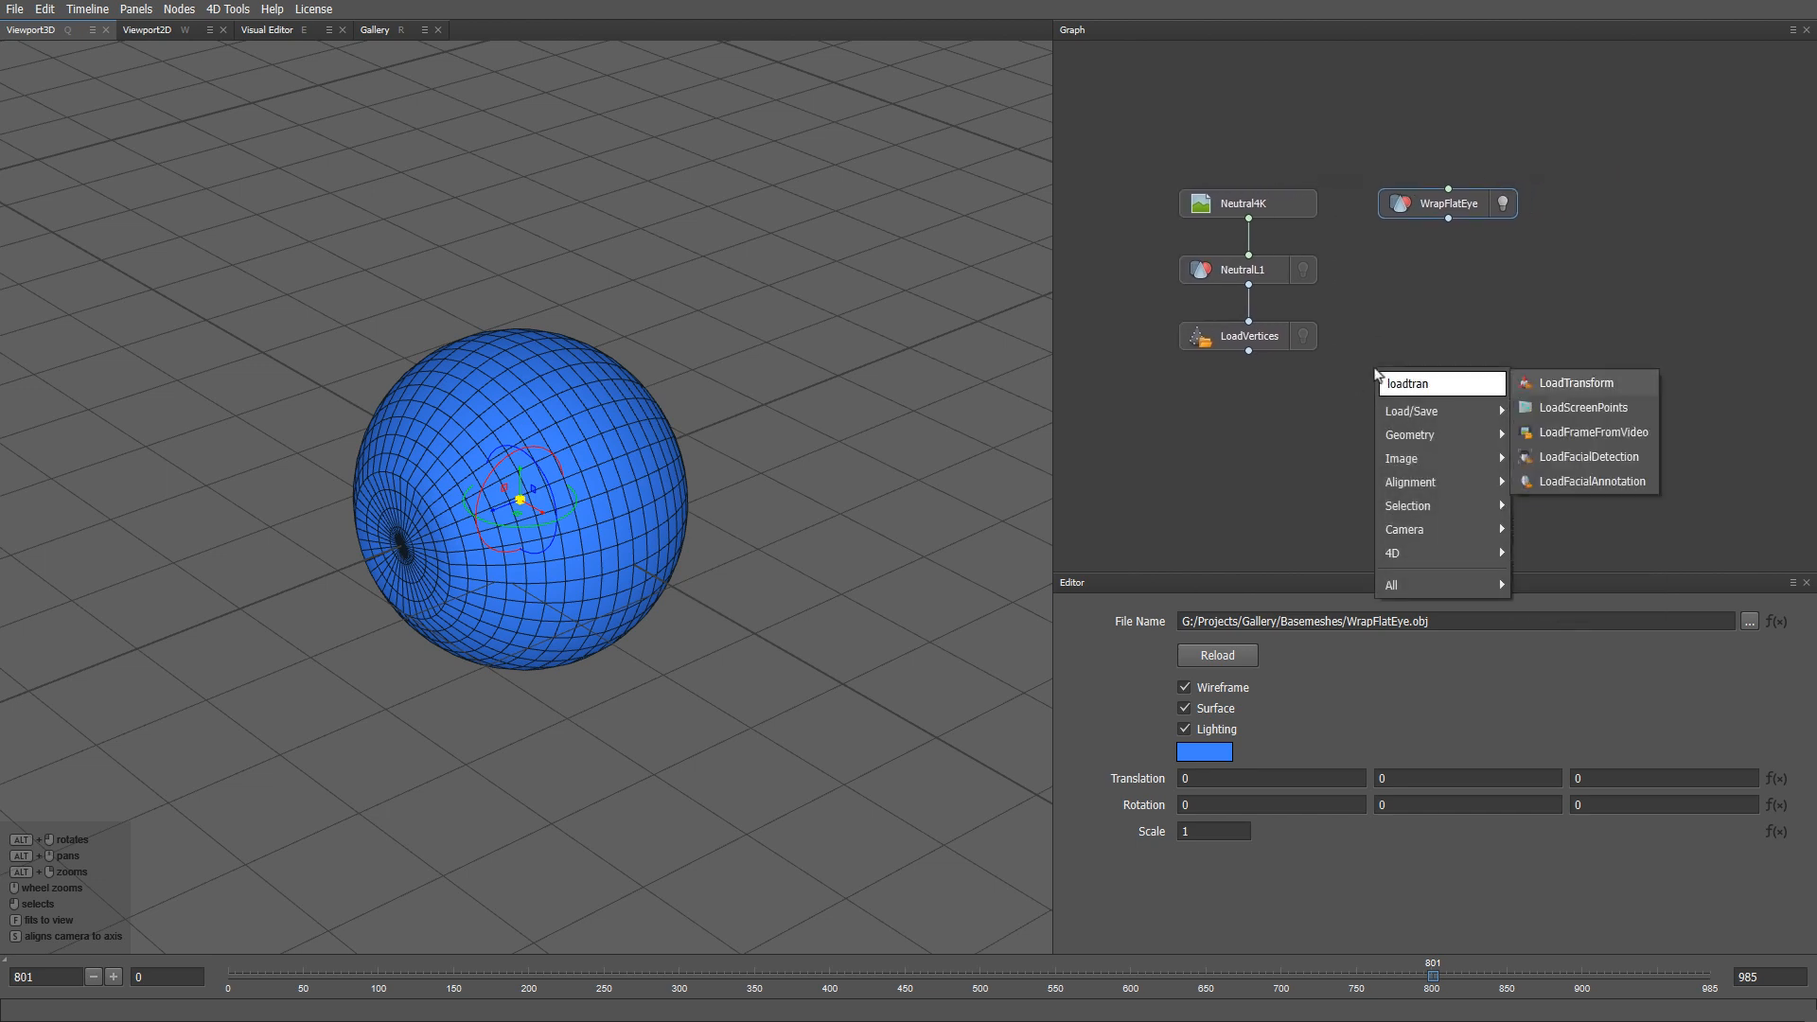
key("Return")
left_click_drag(1378, 374, 1435, 343)
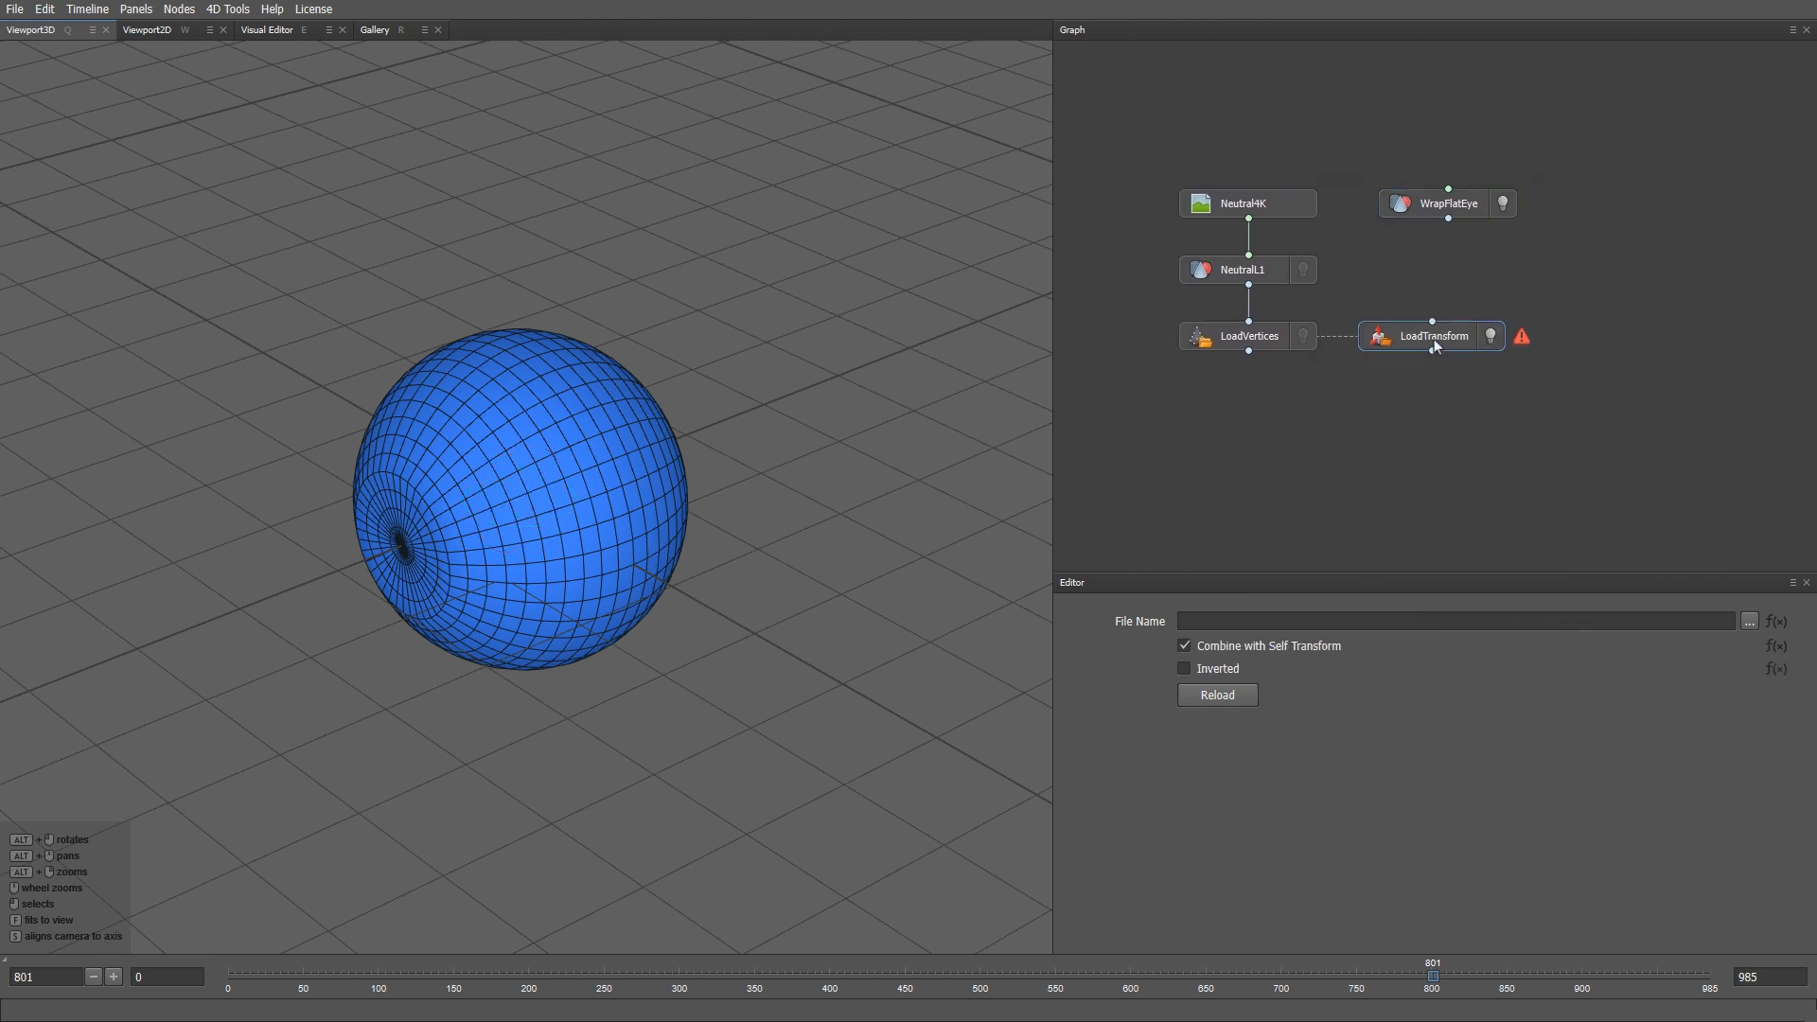
left_click_drag(1456, 203, 1519, 203)
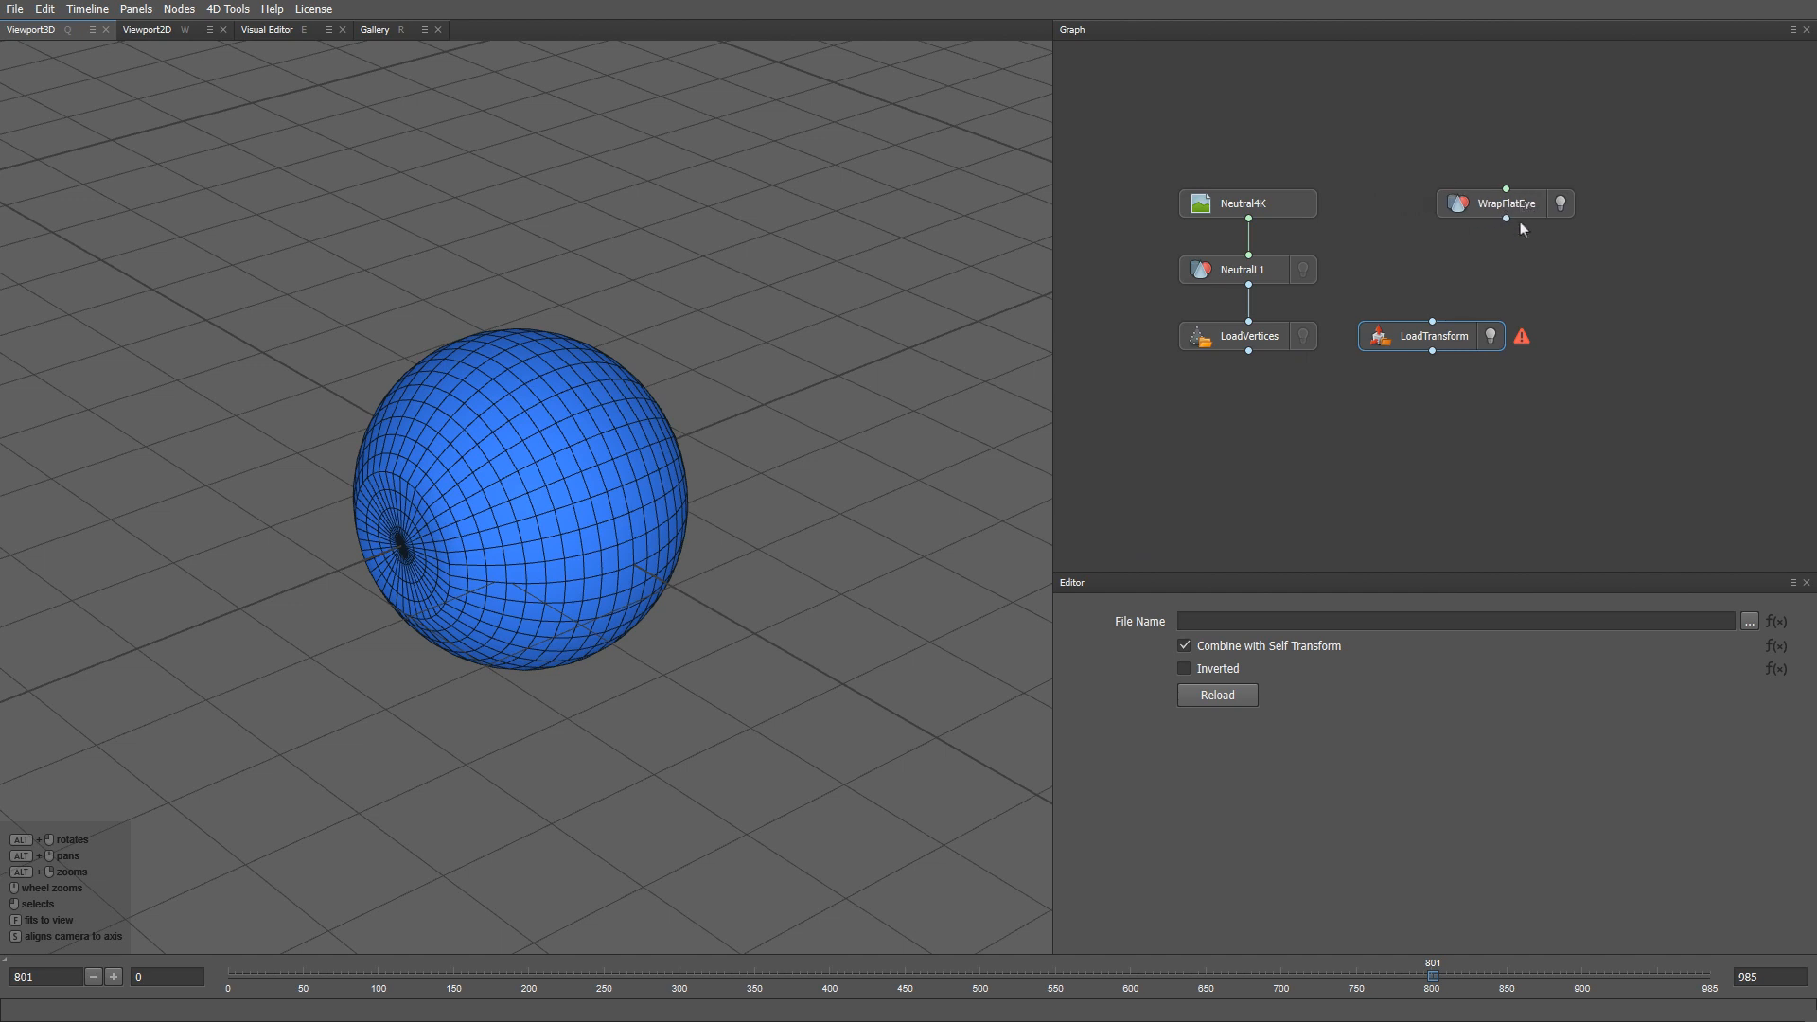
- Load LeftEyeTransform.json from Hmc > Blendshapes > Eyes into the LoadTransform node
left_click(1749, 622)
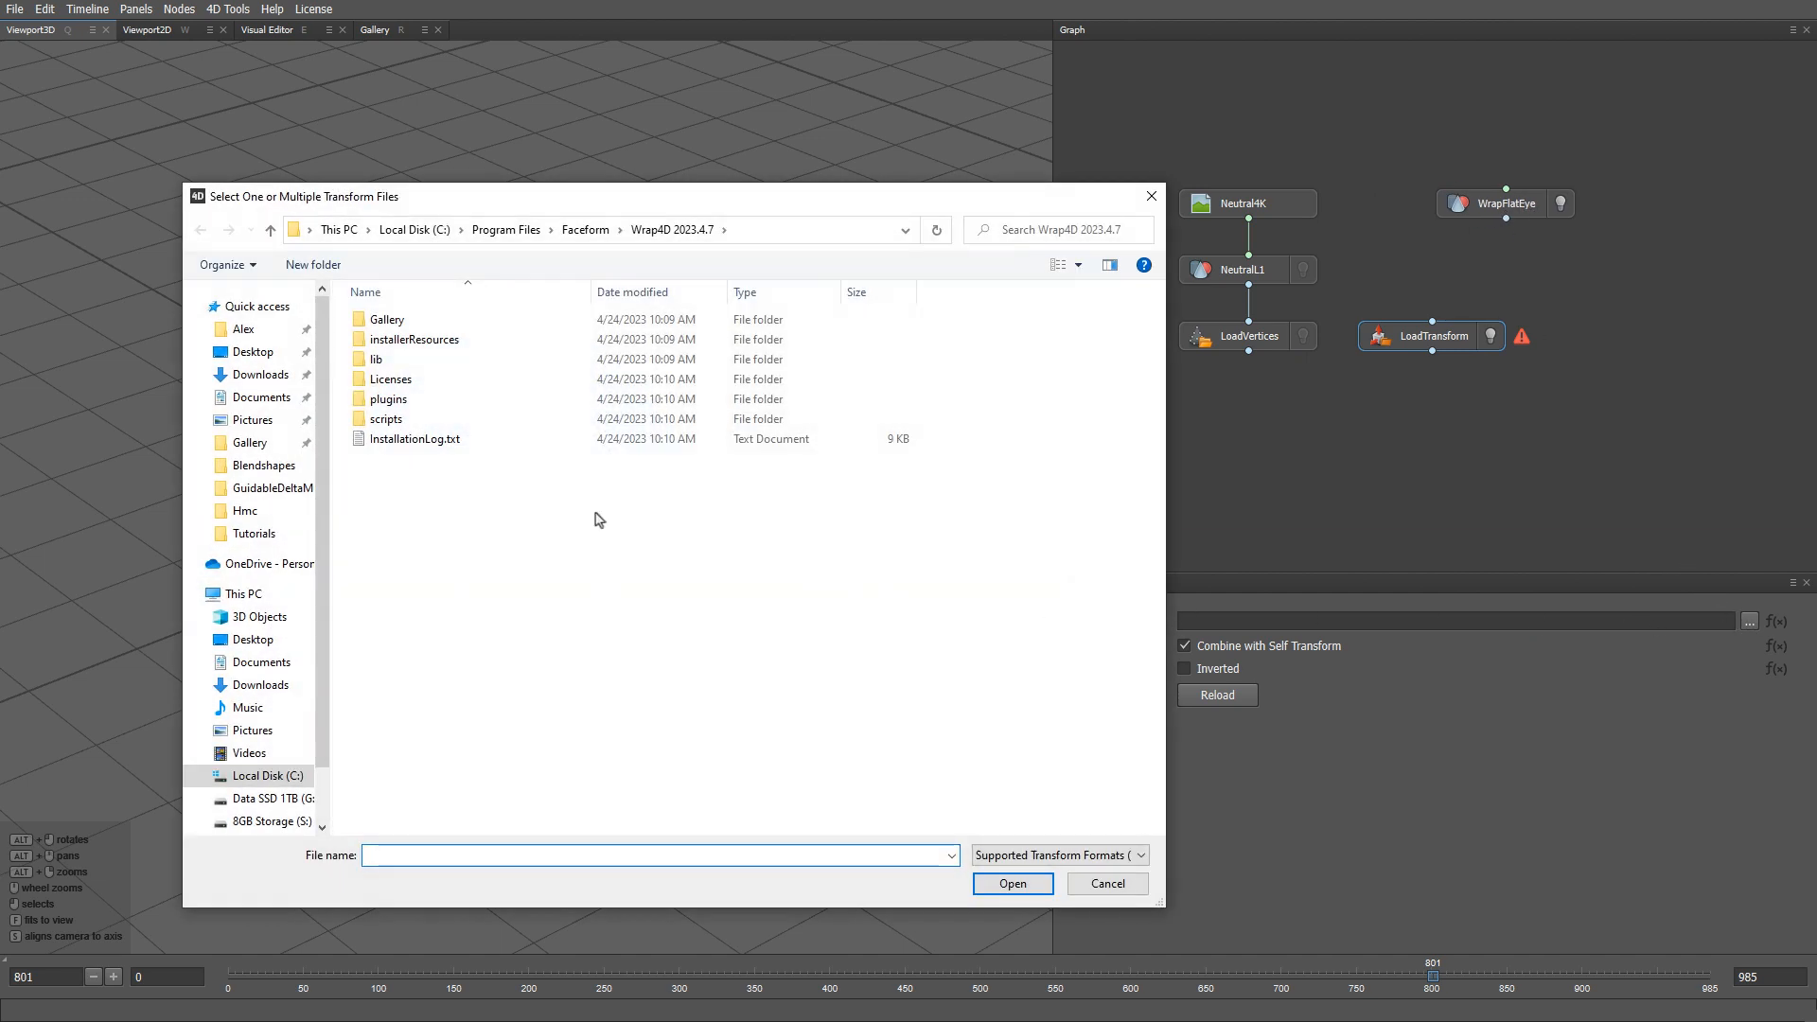
left_click(252, 445)
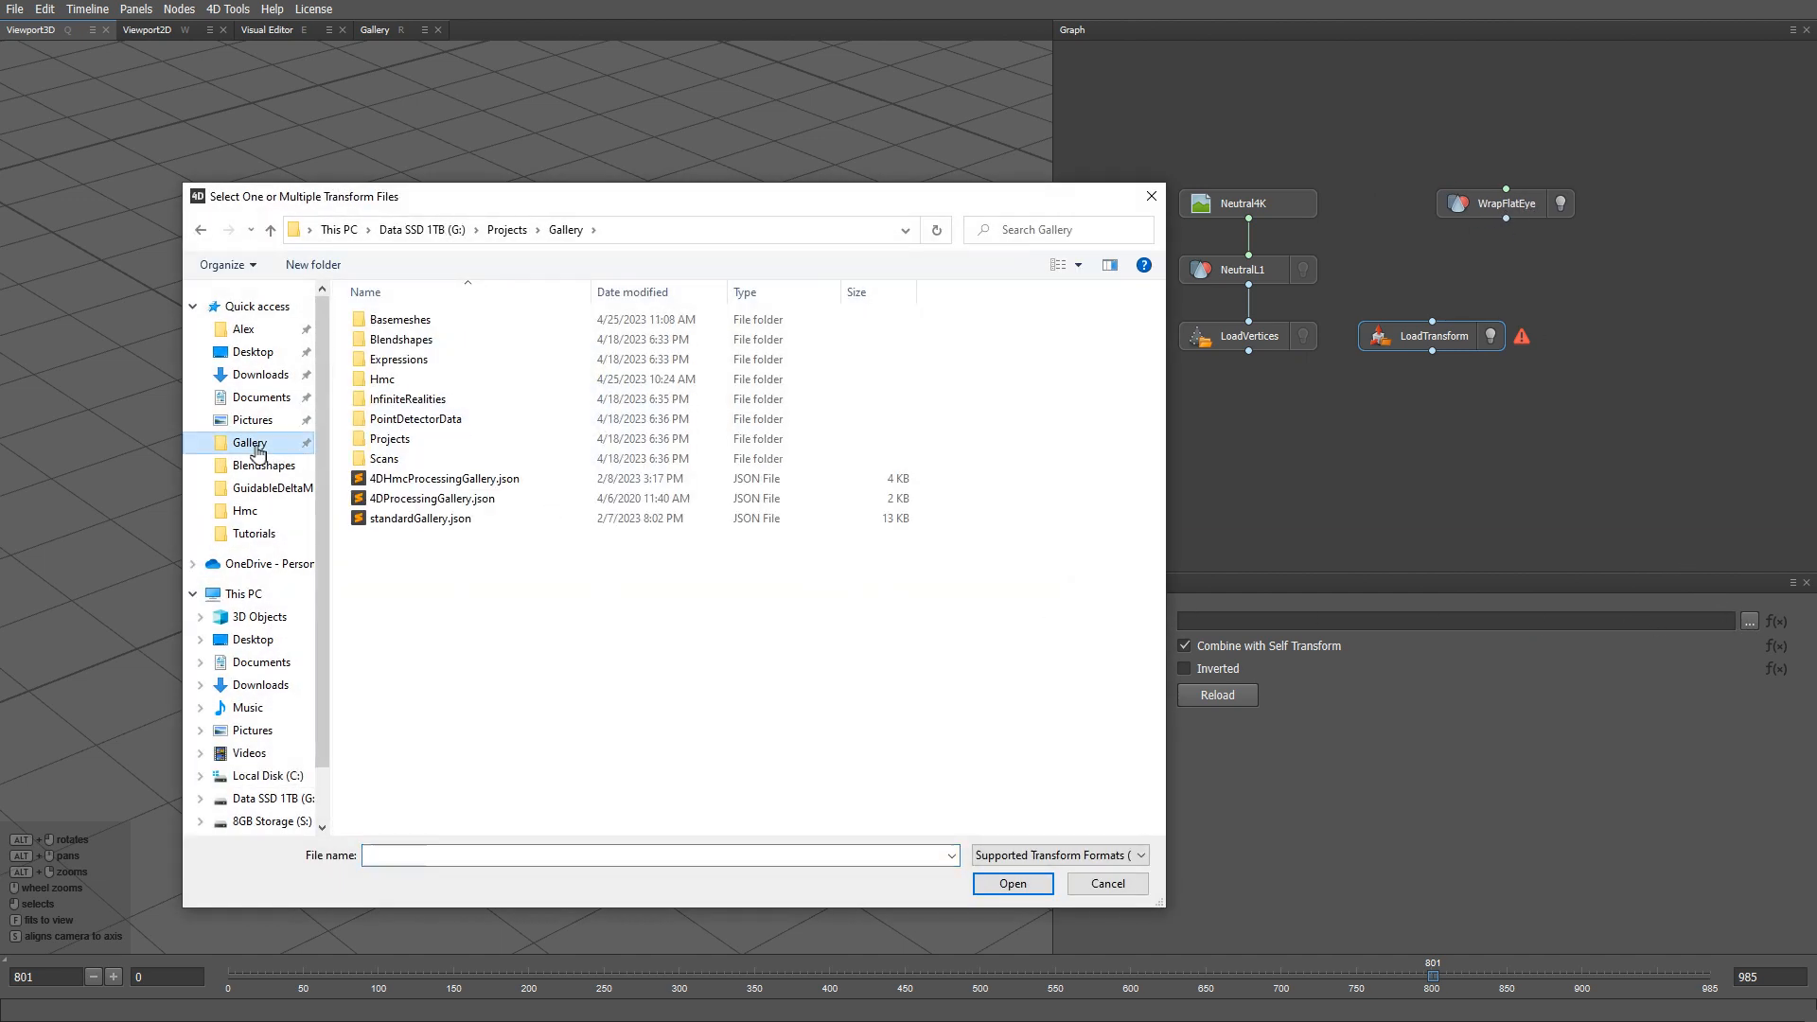
double_click(384, 380)
double_click(402, 339)
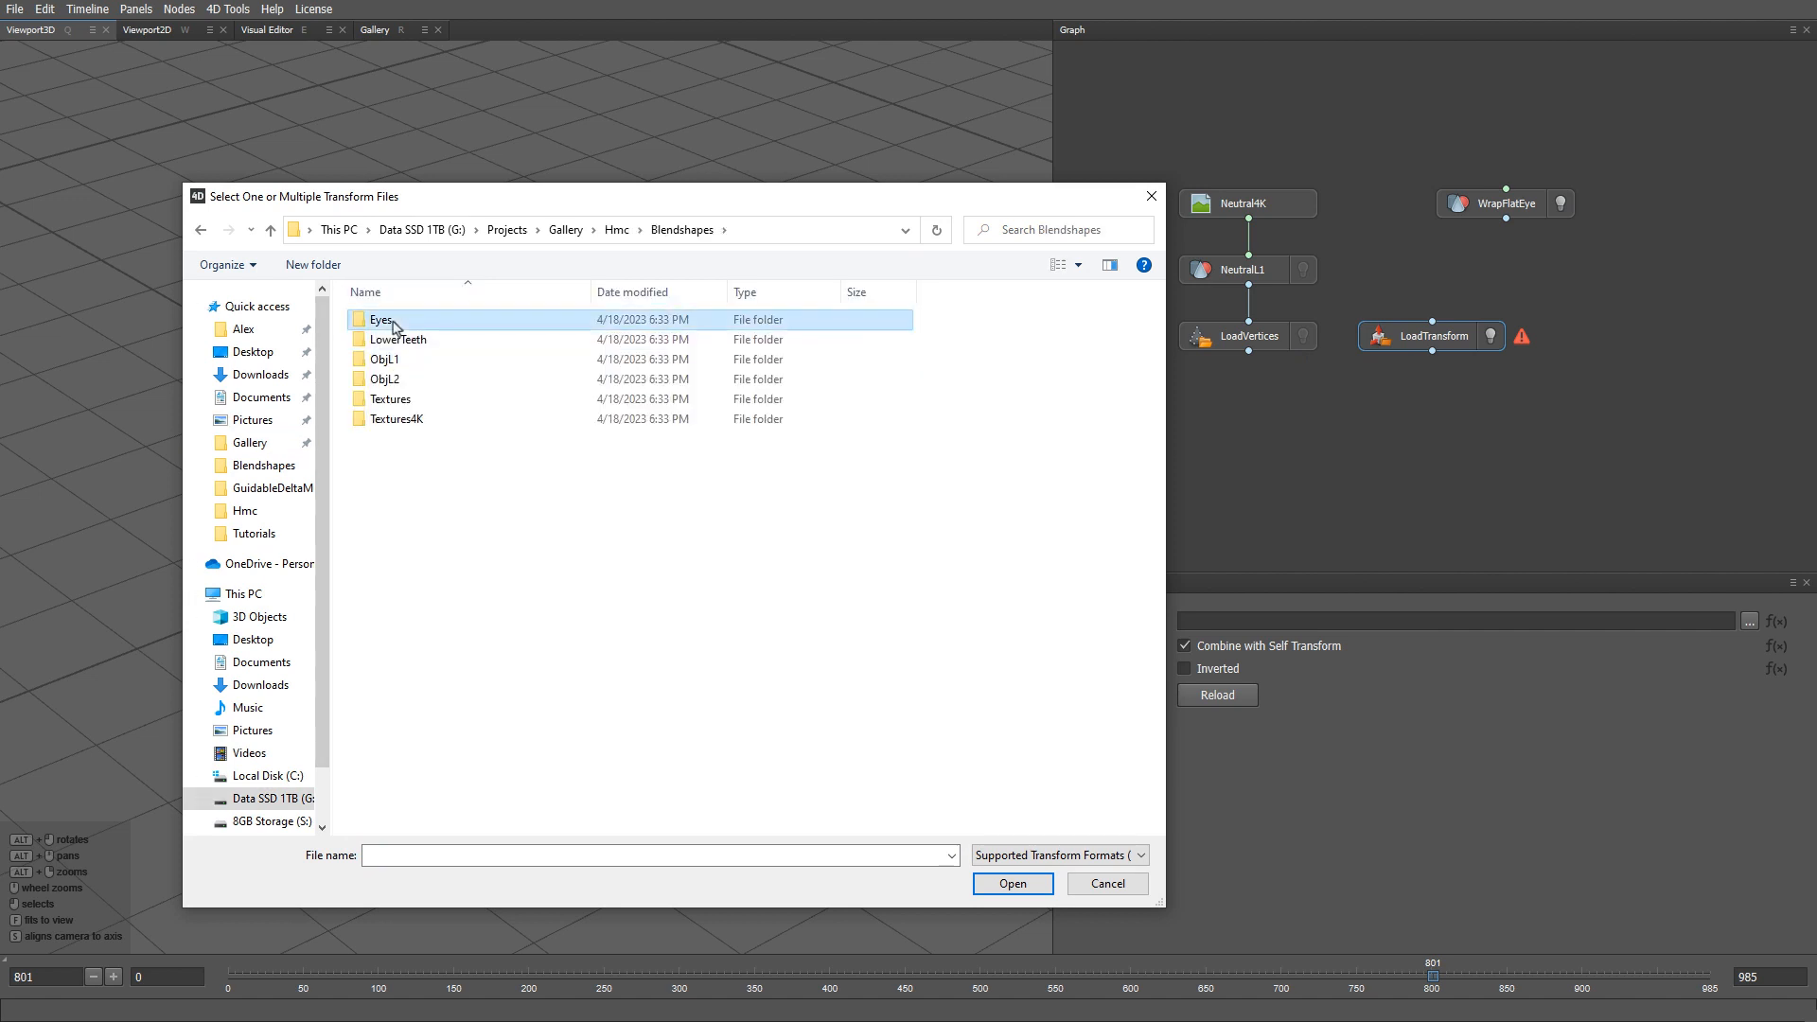
double_click(397, 319)
double_click(392, 338)
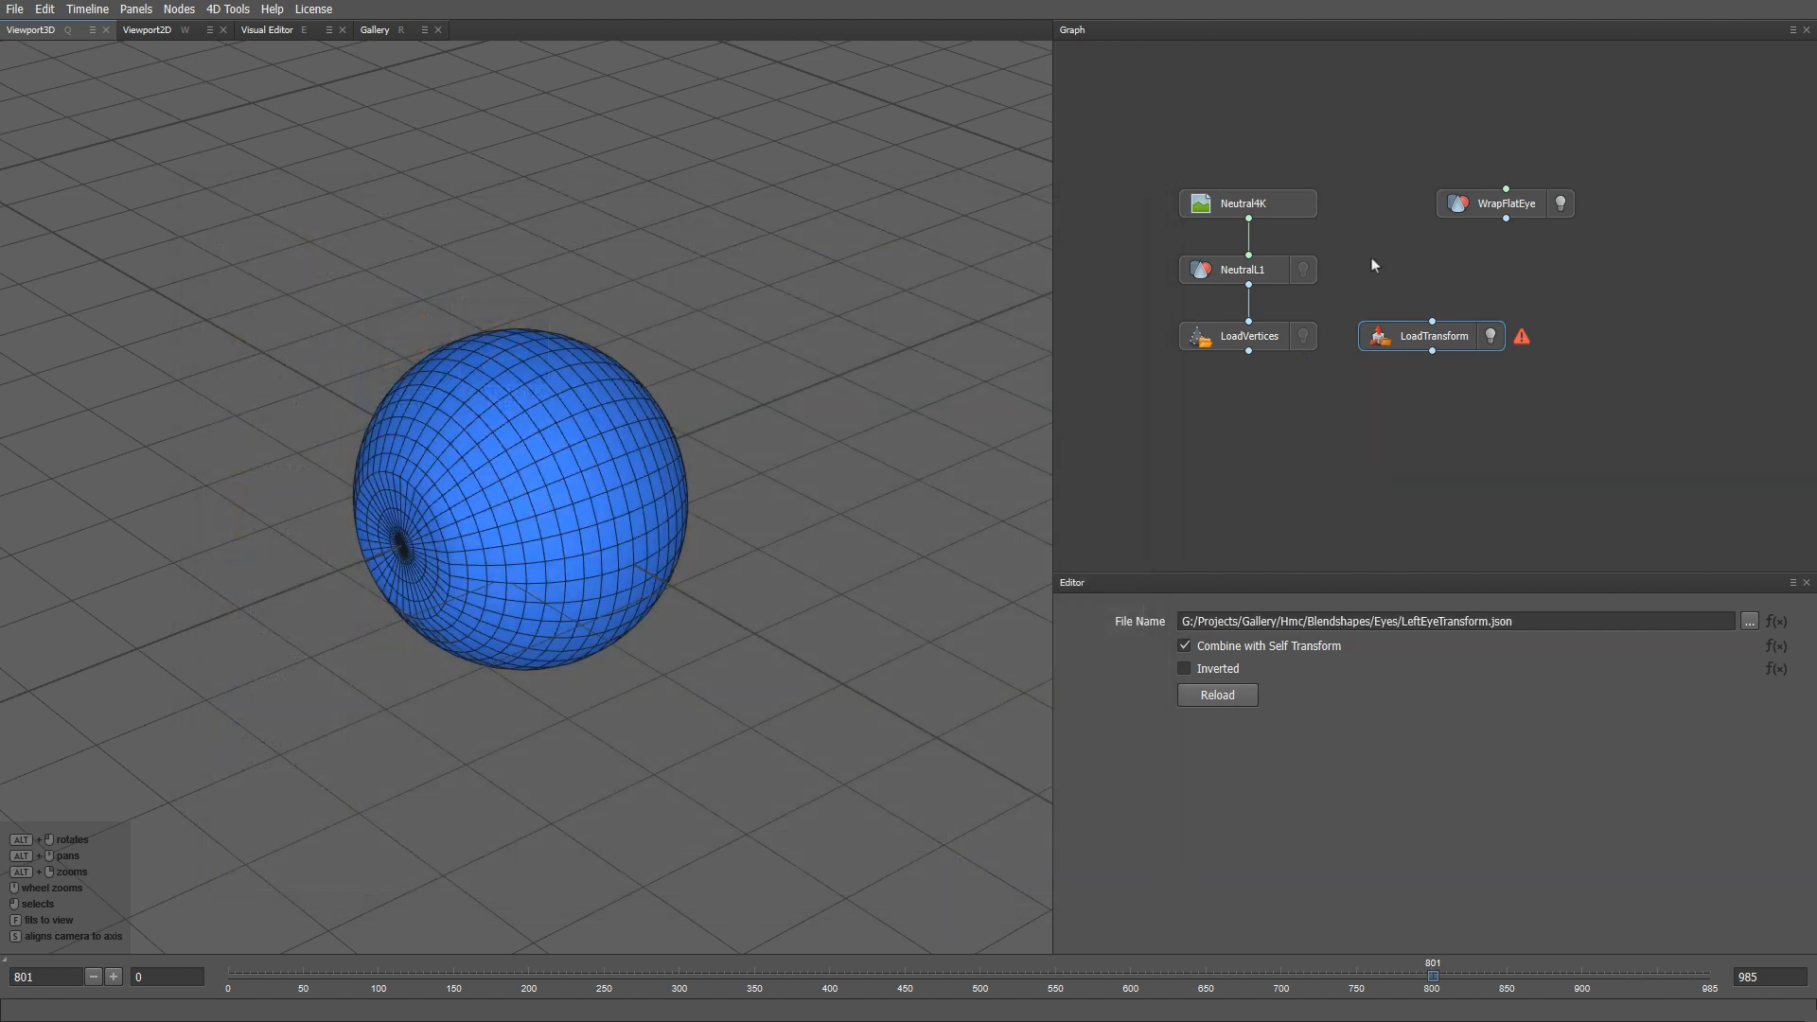
- Feed WrapFlatEye into LoadTransform, show the NeutralL1 head, and check the eye against it
left_click_drag(1506, 220, 1432, 322)
left_click(1492, 337)
left_click(1304, 270, "shift")
key("f")
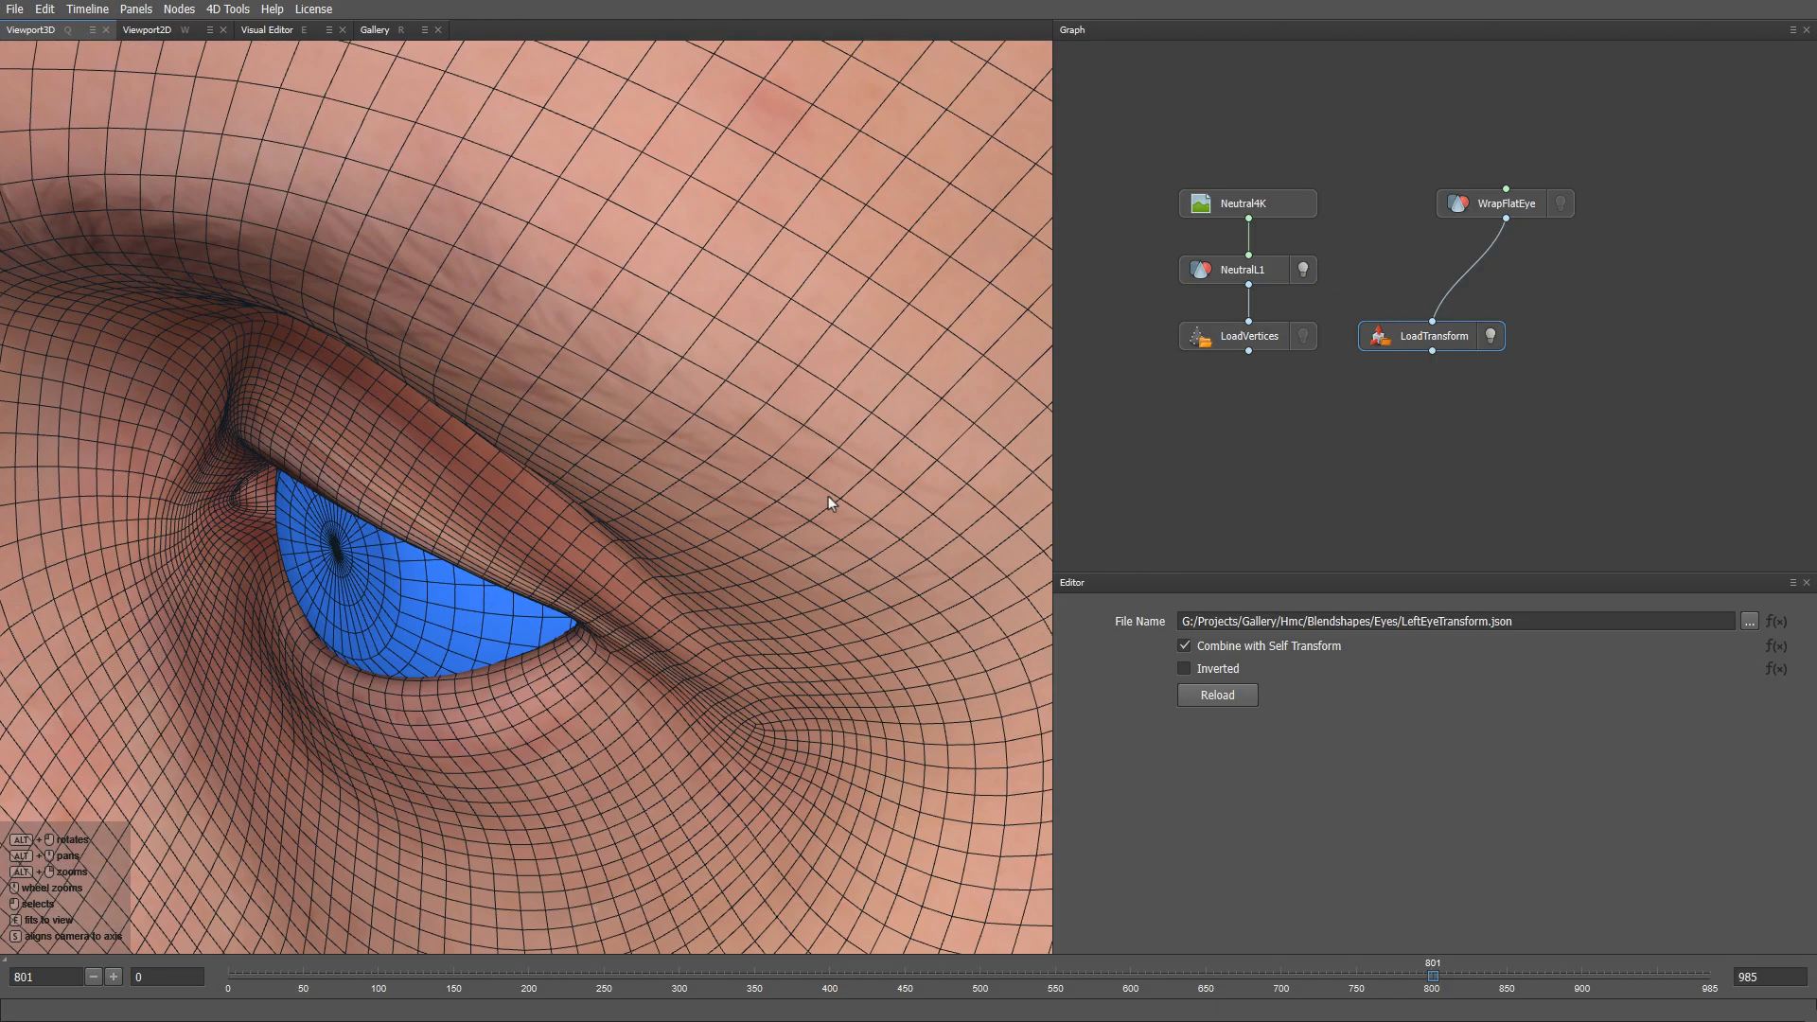
scroll(705, 665, "down", 4)
left_click_drag(705, 665, 392, 497, "alt")
right_click_drag(392, 497, 429, 629, "alt")
left_click_drag(429, 629, 560, 597, "alt")
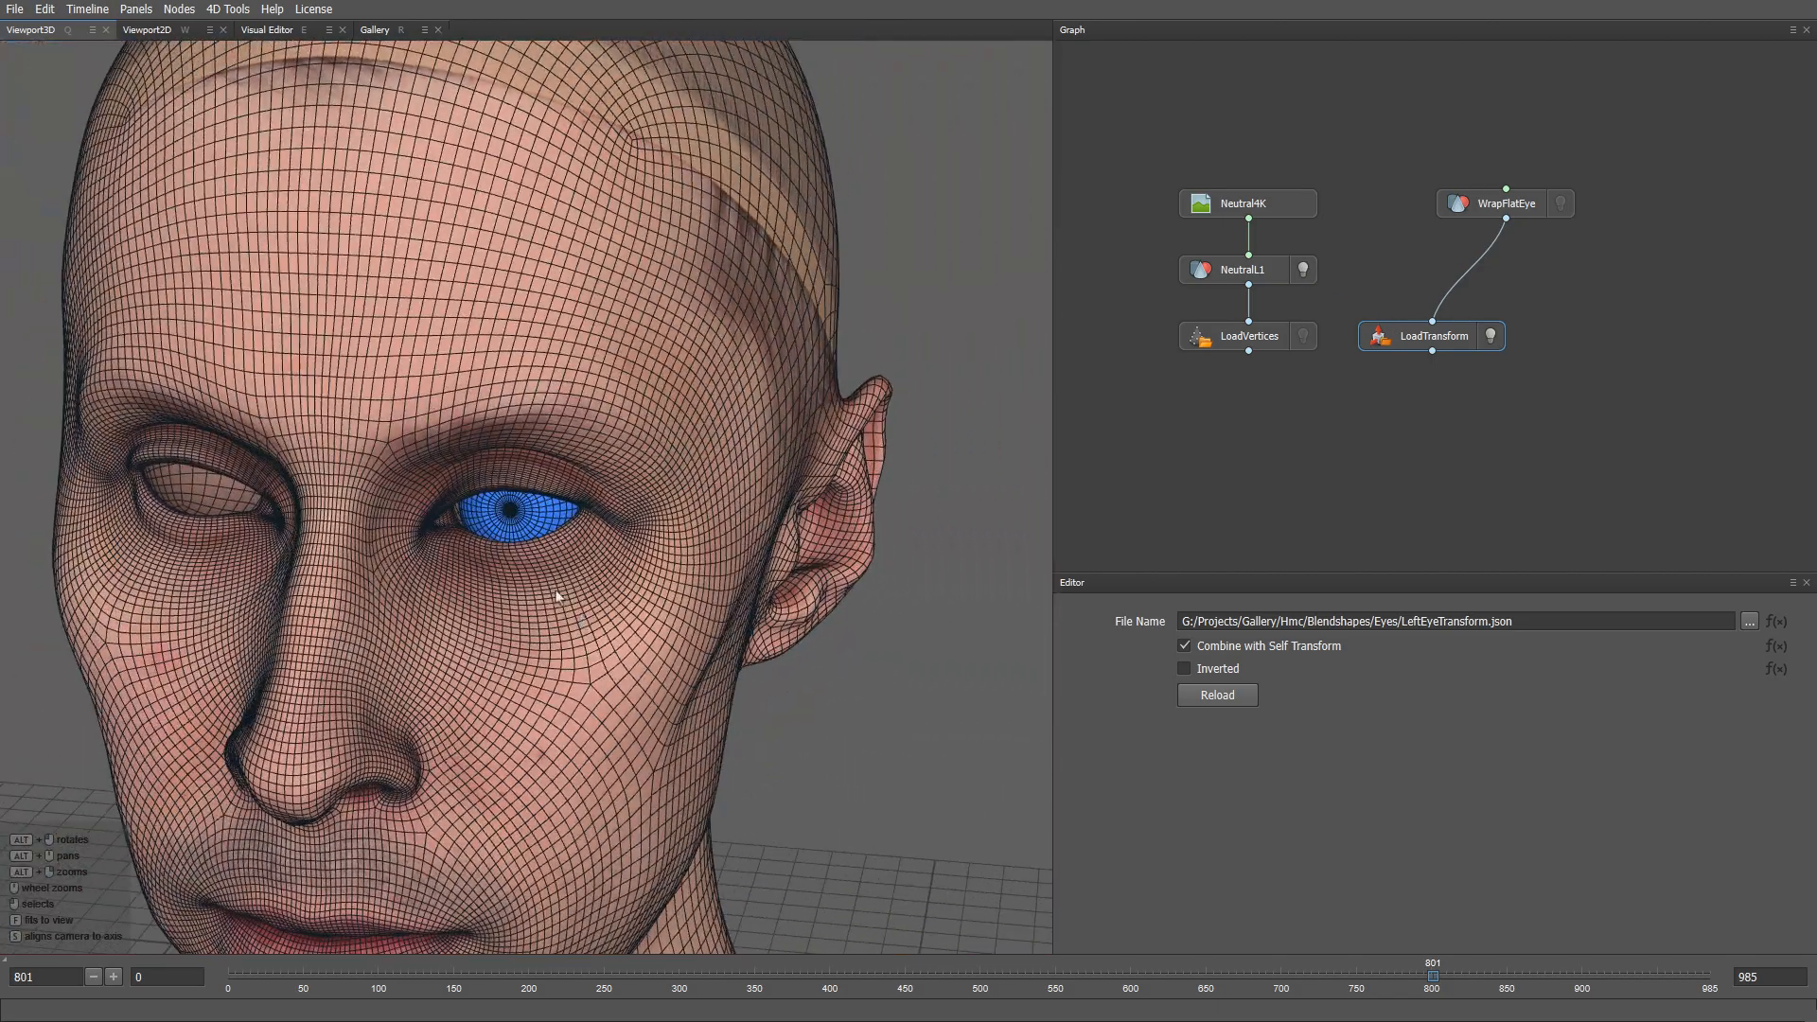
right_click_drag(559, 597, 471, 597, "alt")
middle_click_drag(470, 596, 518, 505, "alt")
left_click_drag(518, 505, 517, 633, "alt")
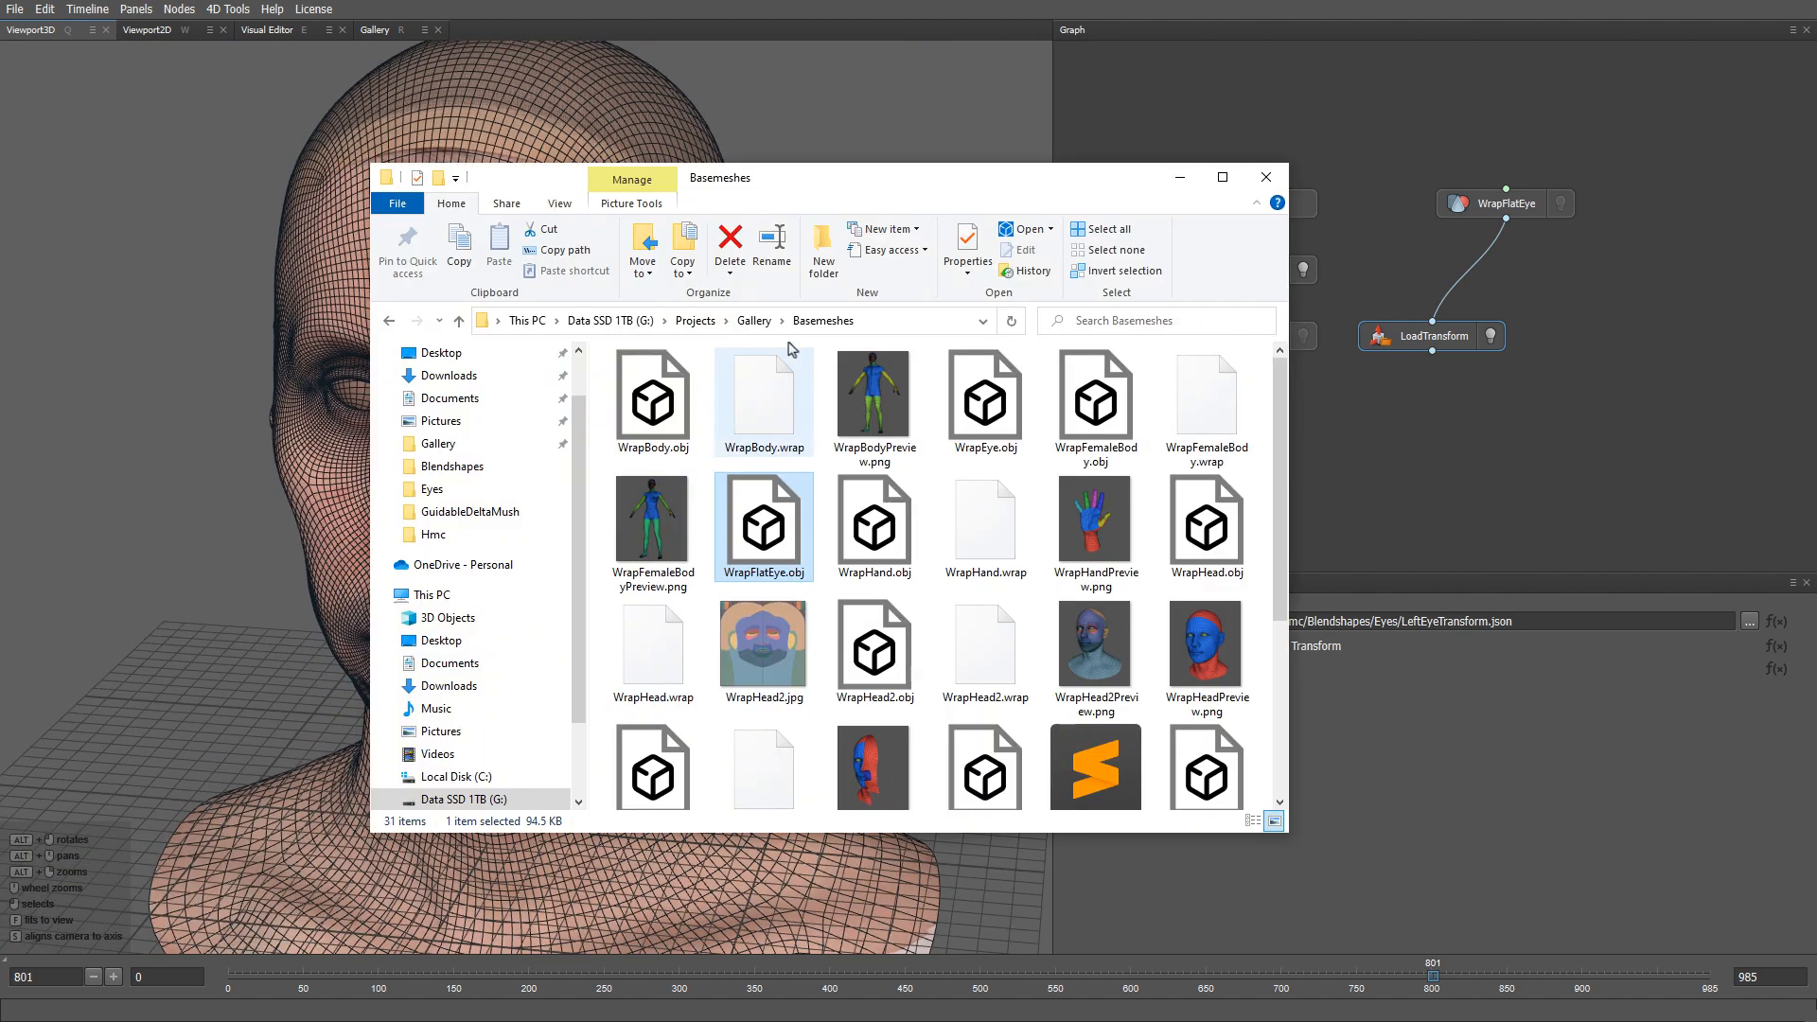
- Add LeftEyeProjected.jpg from Hmc > Blendshapes > Eyes as an image node
left_click(755, 321)
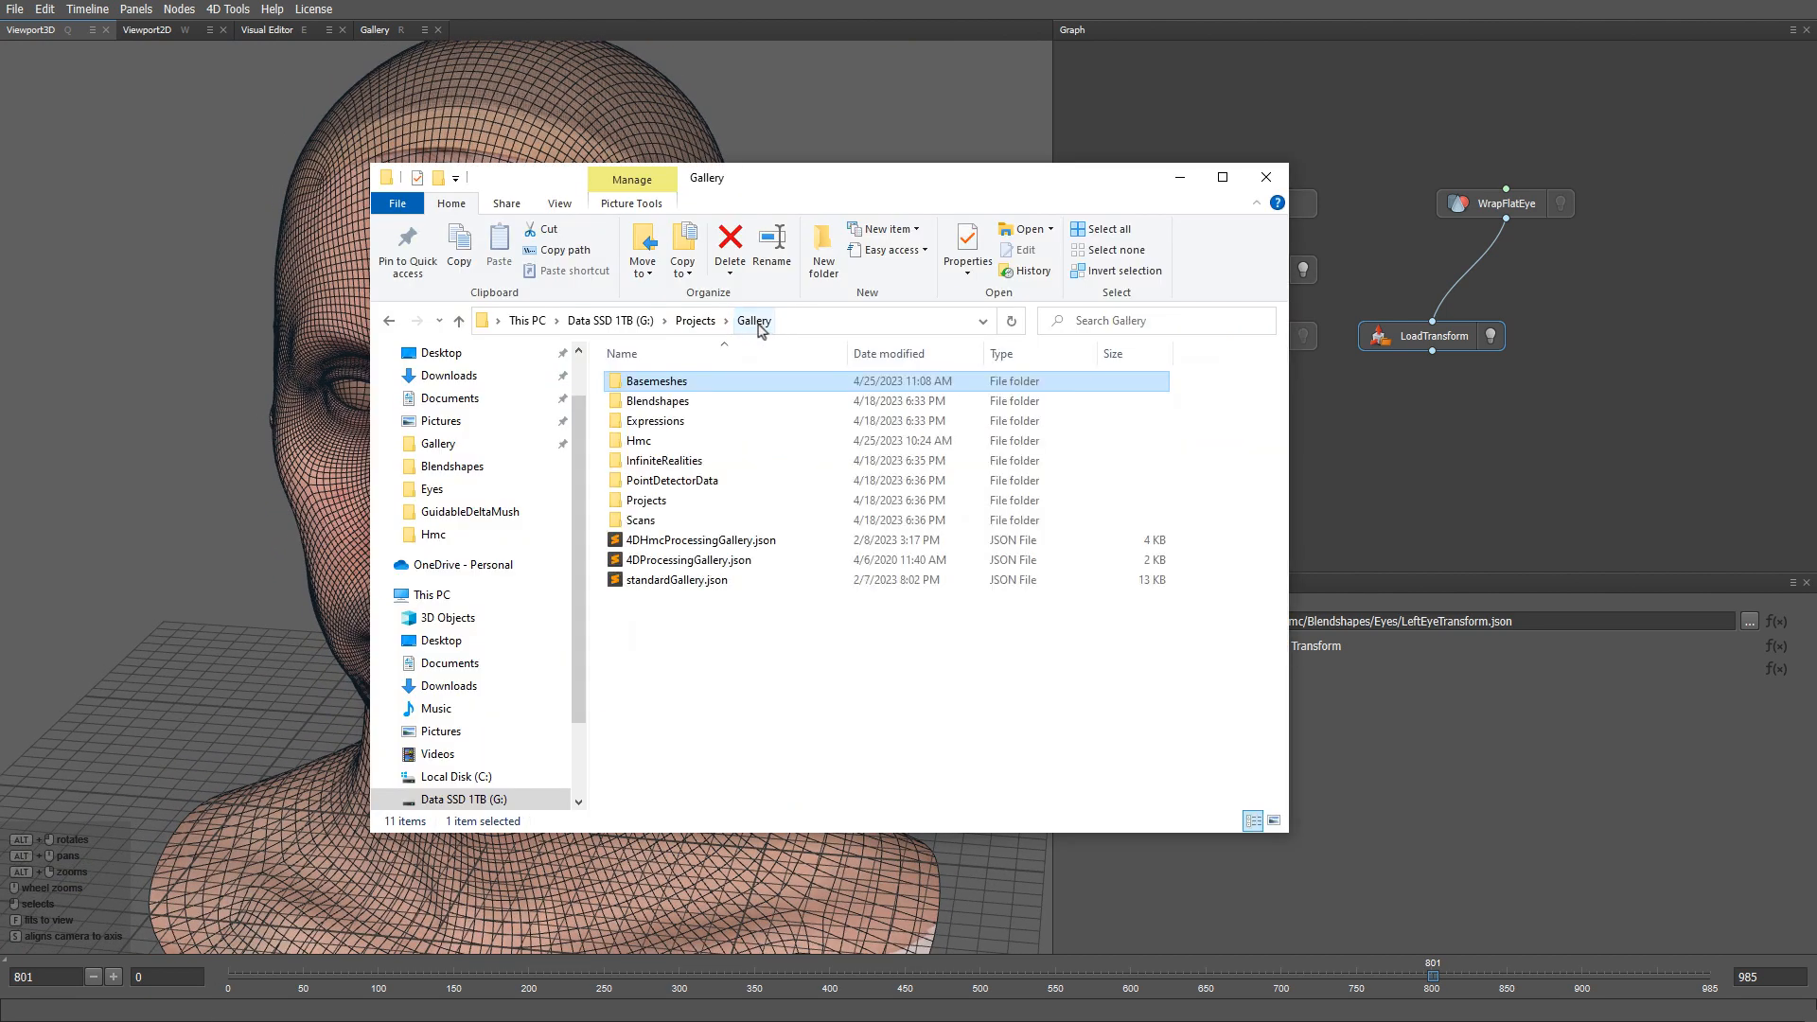
double_click(653, 440)
double_click(679, 384)
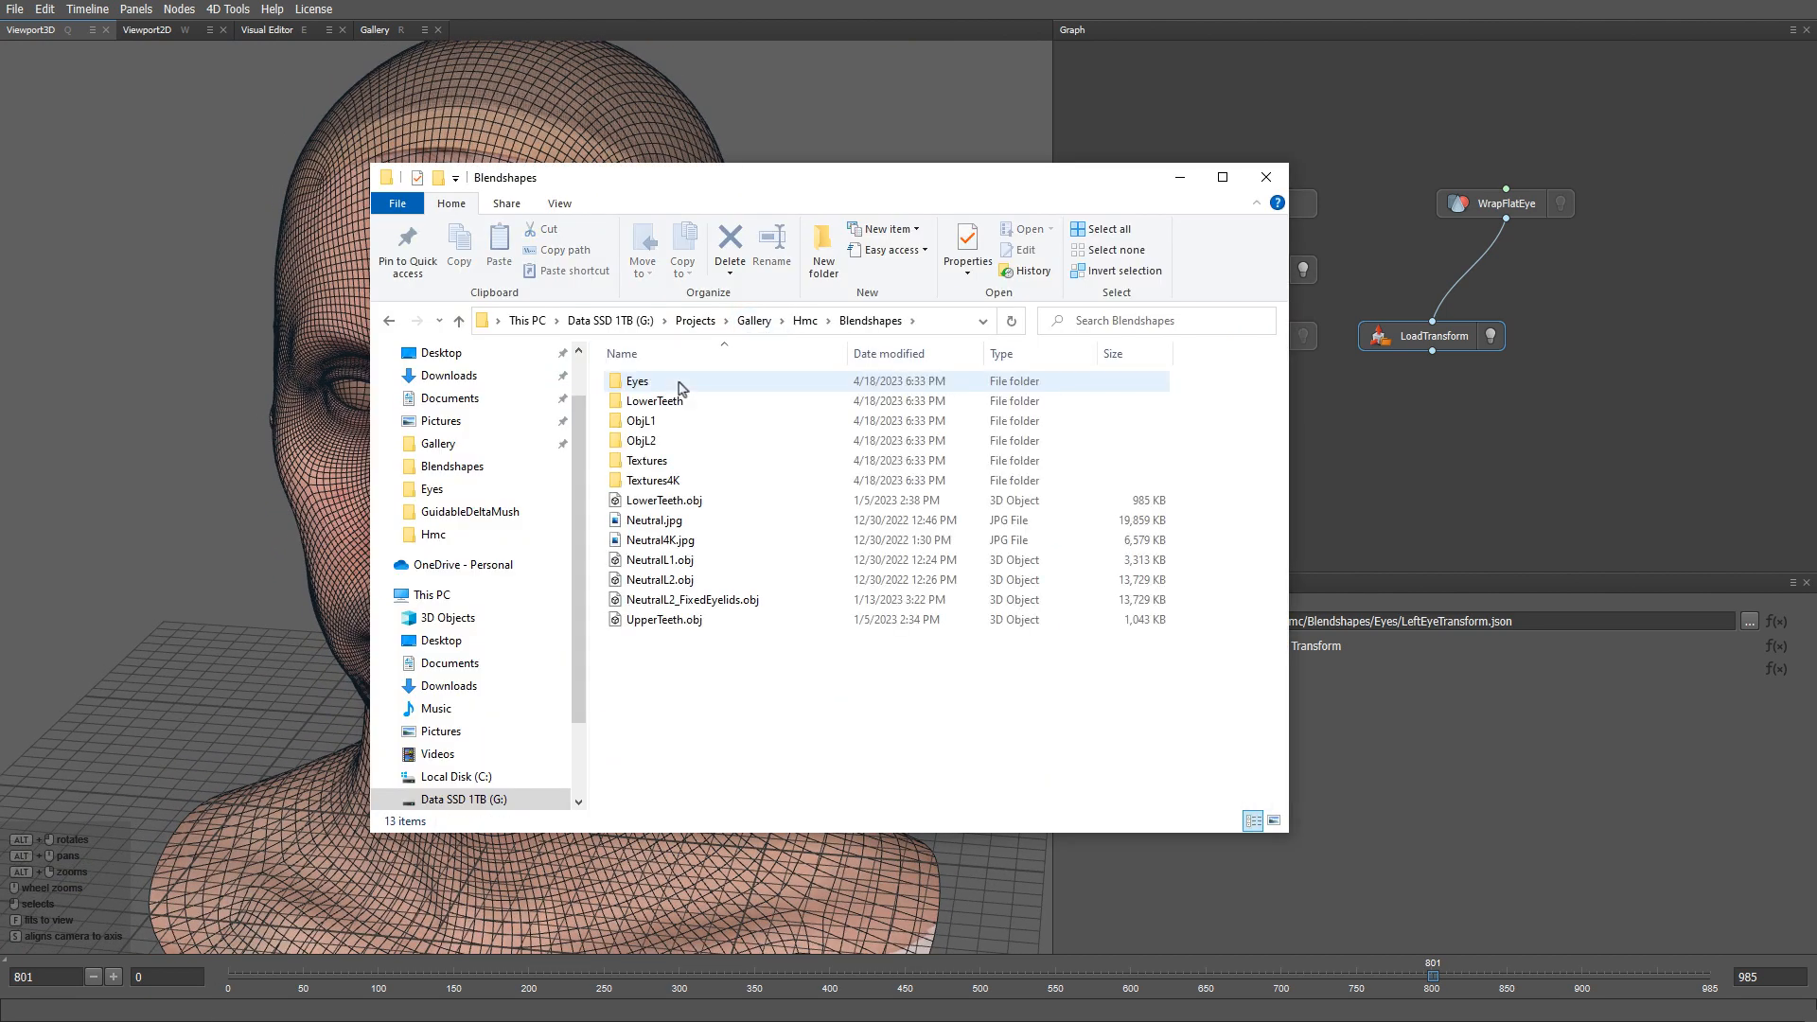
double_click(663, 382)
left_click_drag(651, 403, 1433, 272)
left_click(1435, 276)
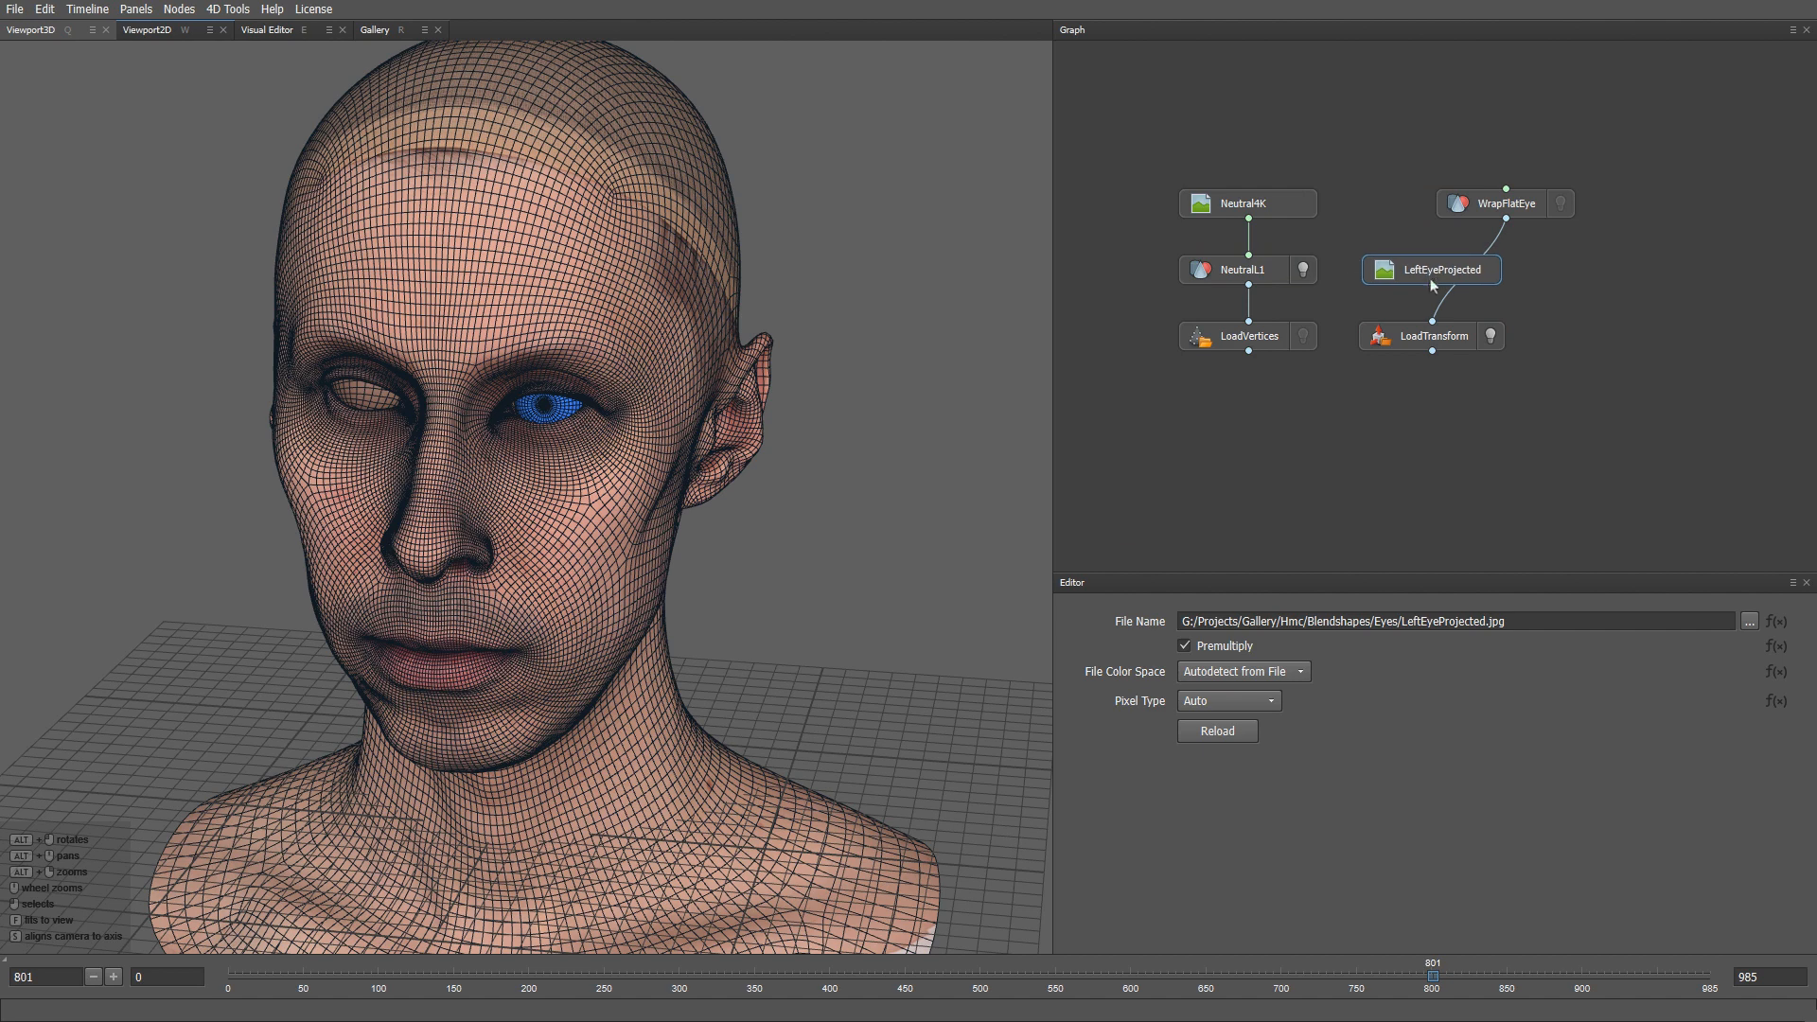
- Create a SetTexture node fed by LeftEyeProjected and WrapFlatEye, then select the three eye nodes
left_click_drag(1435, 341, 1435, 405)
key("Tab")
type("settex")
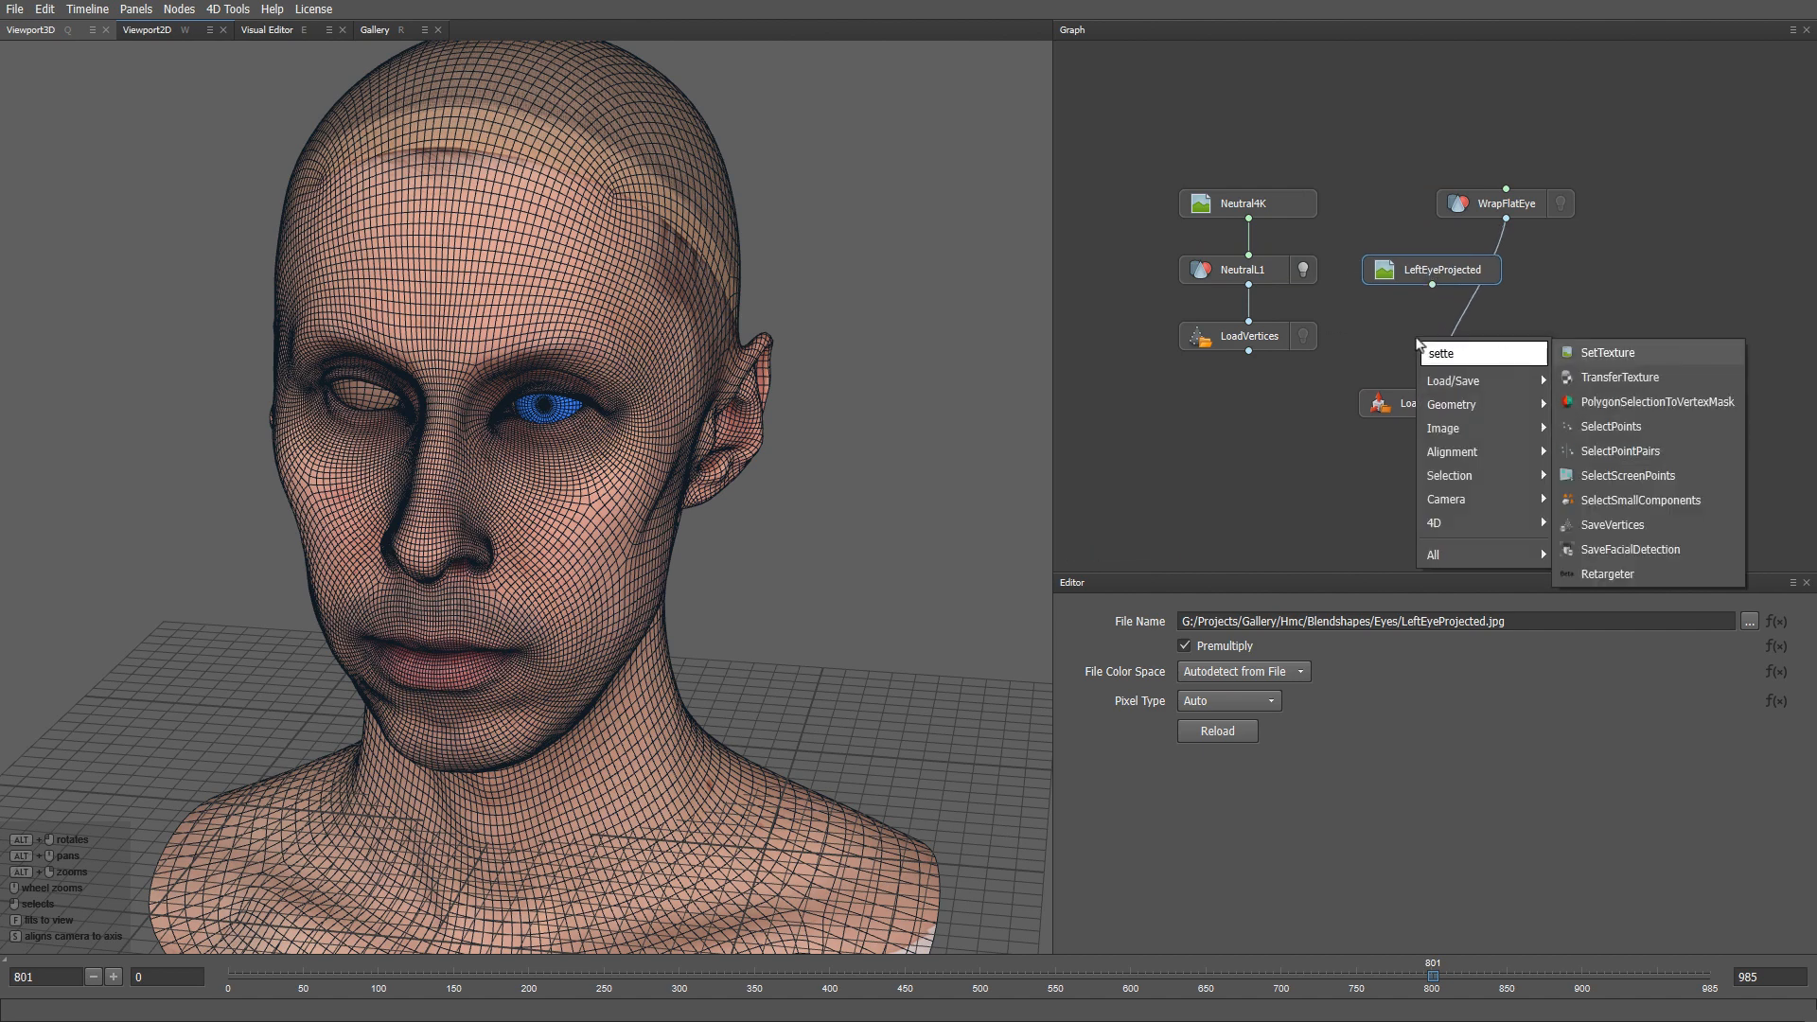
key("Return")
left_click_drag(1417, 339, 1433, 339)
left_click_drag(1408, 322, 1506, 219)
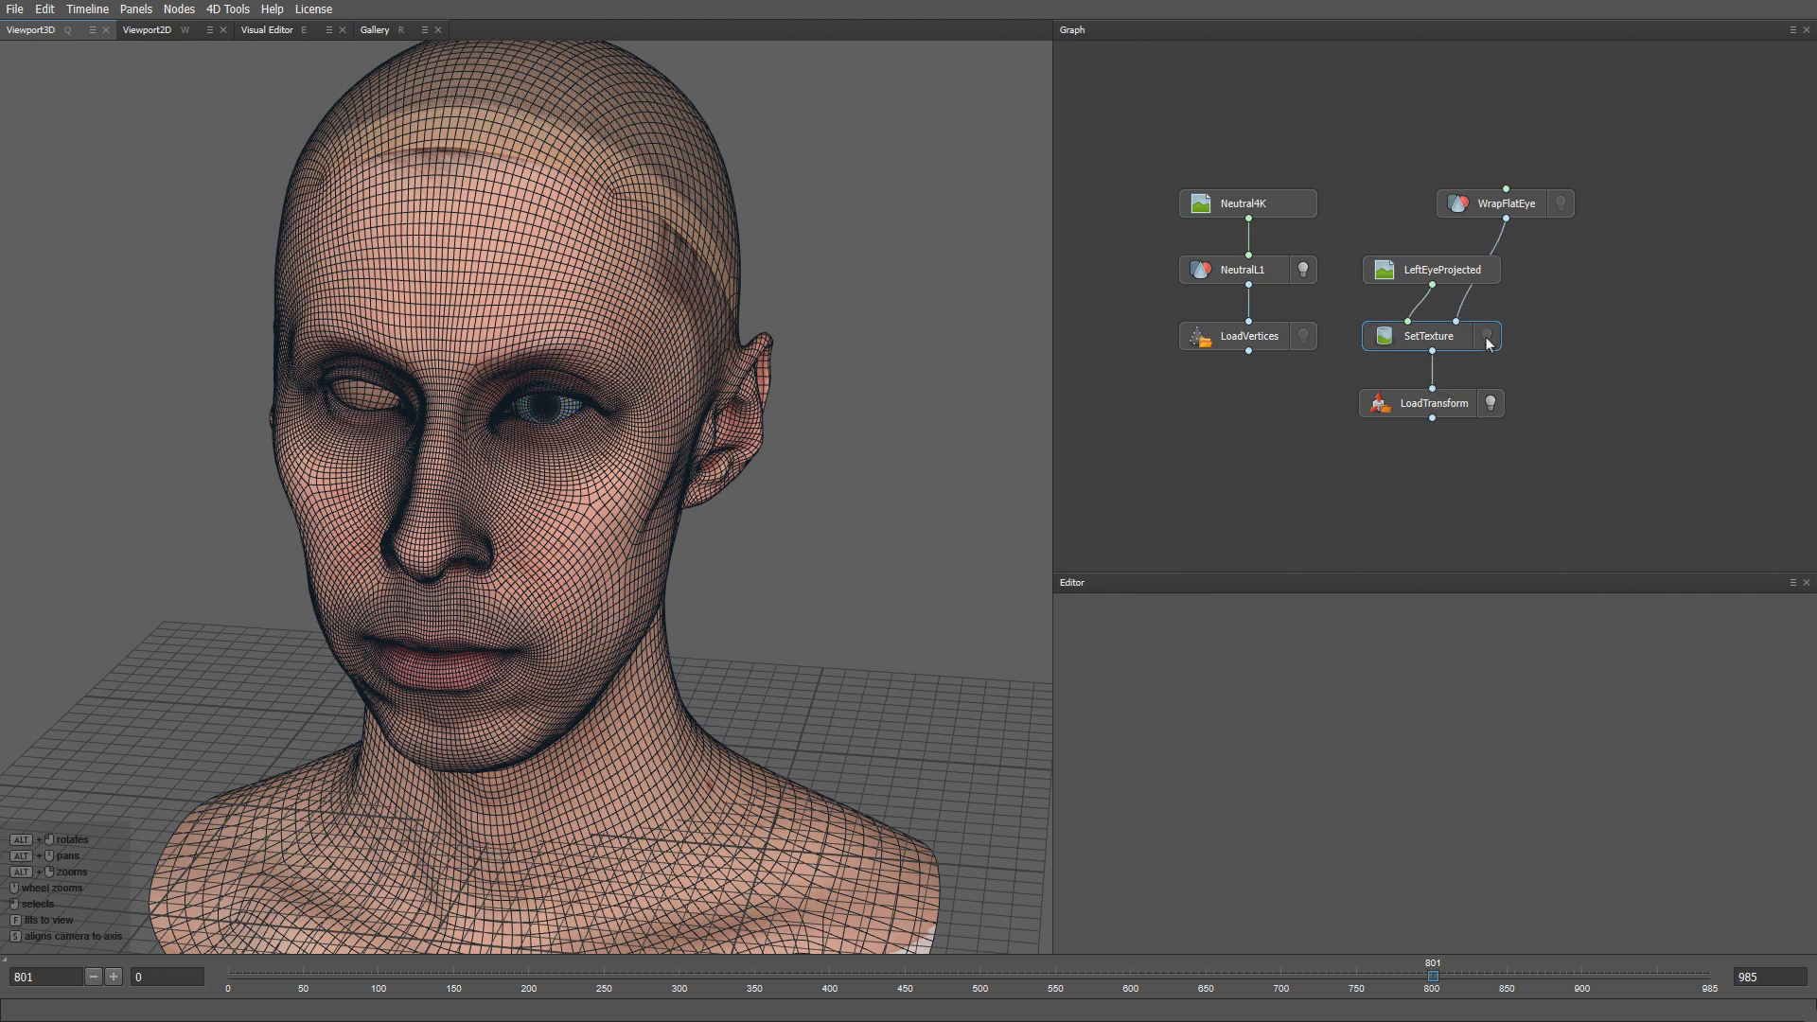
left_click_drag(1522, 468, 1402, 249)
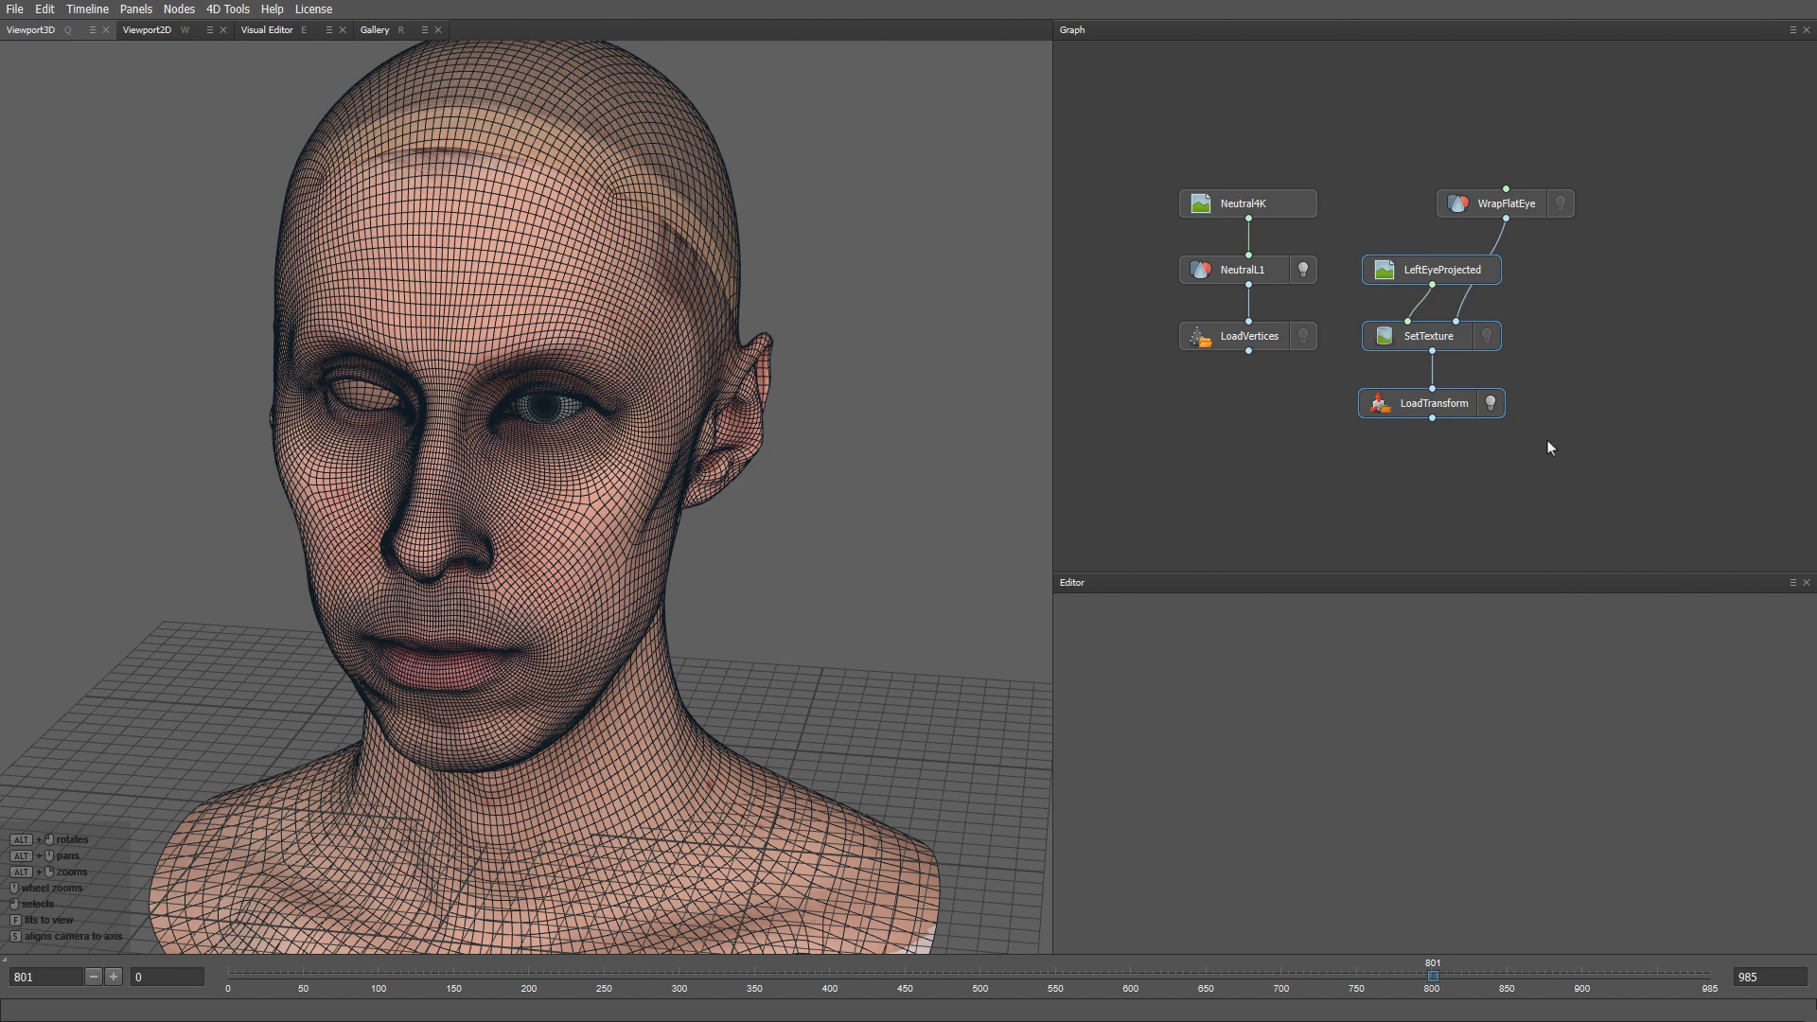
- Duplicate the eye node chain and point the copied image to RightEyeProjected.jpg
key("ctrl+d")
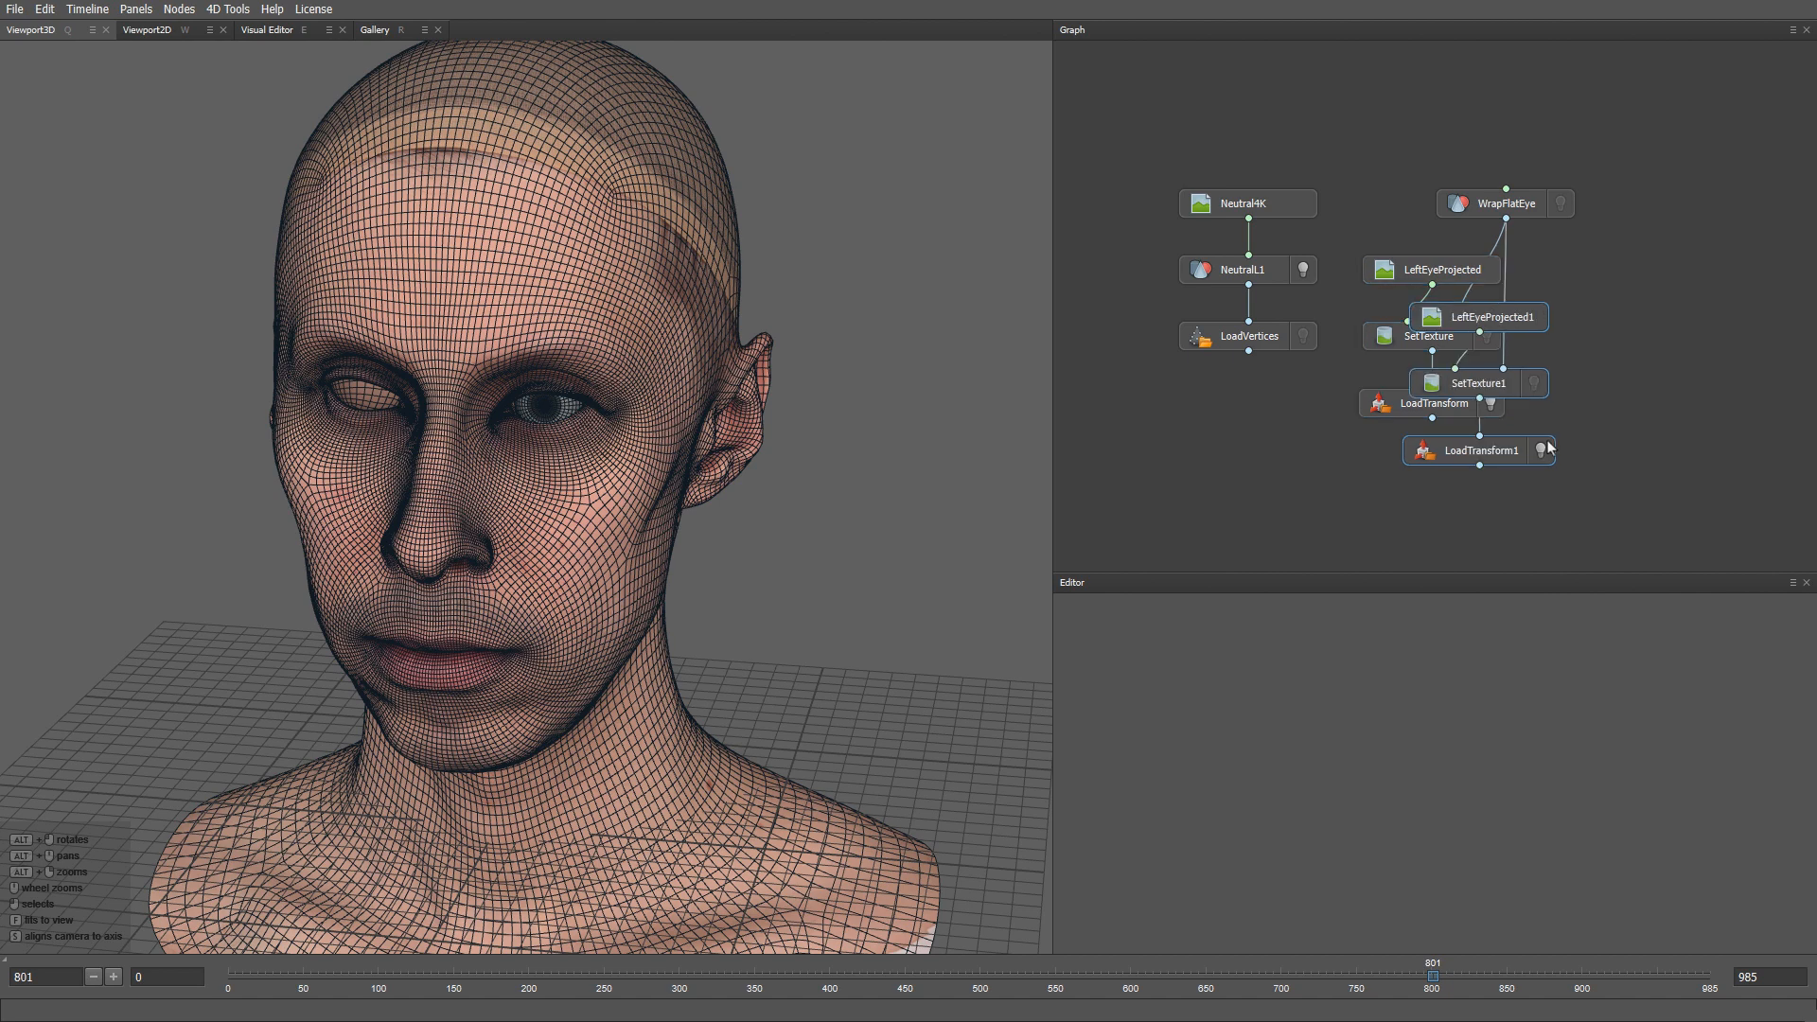
left_click_drag(1518, 455, 1640, 407)
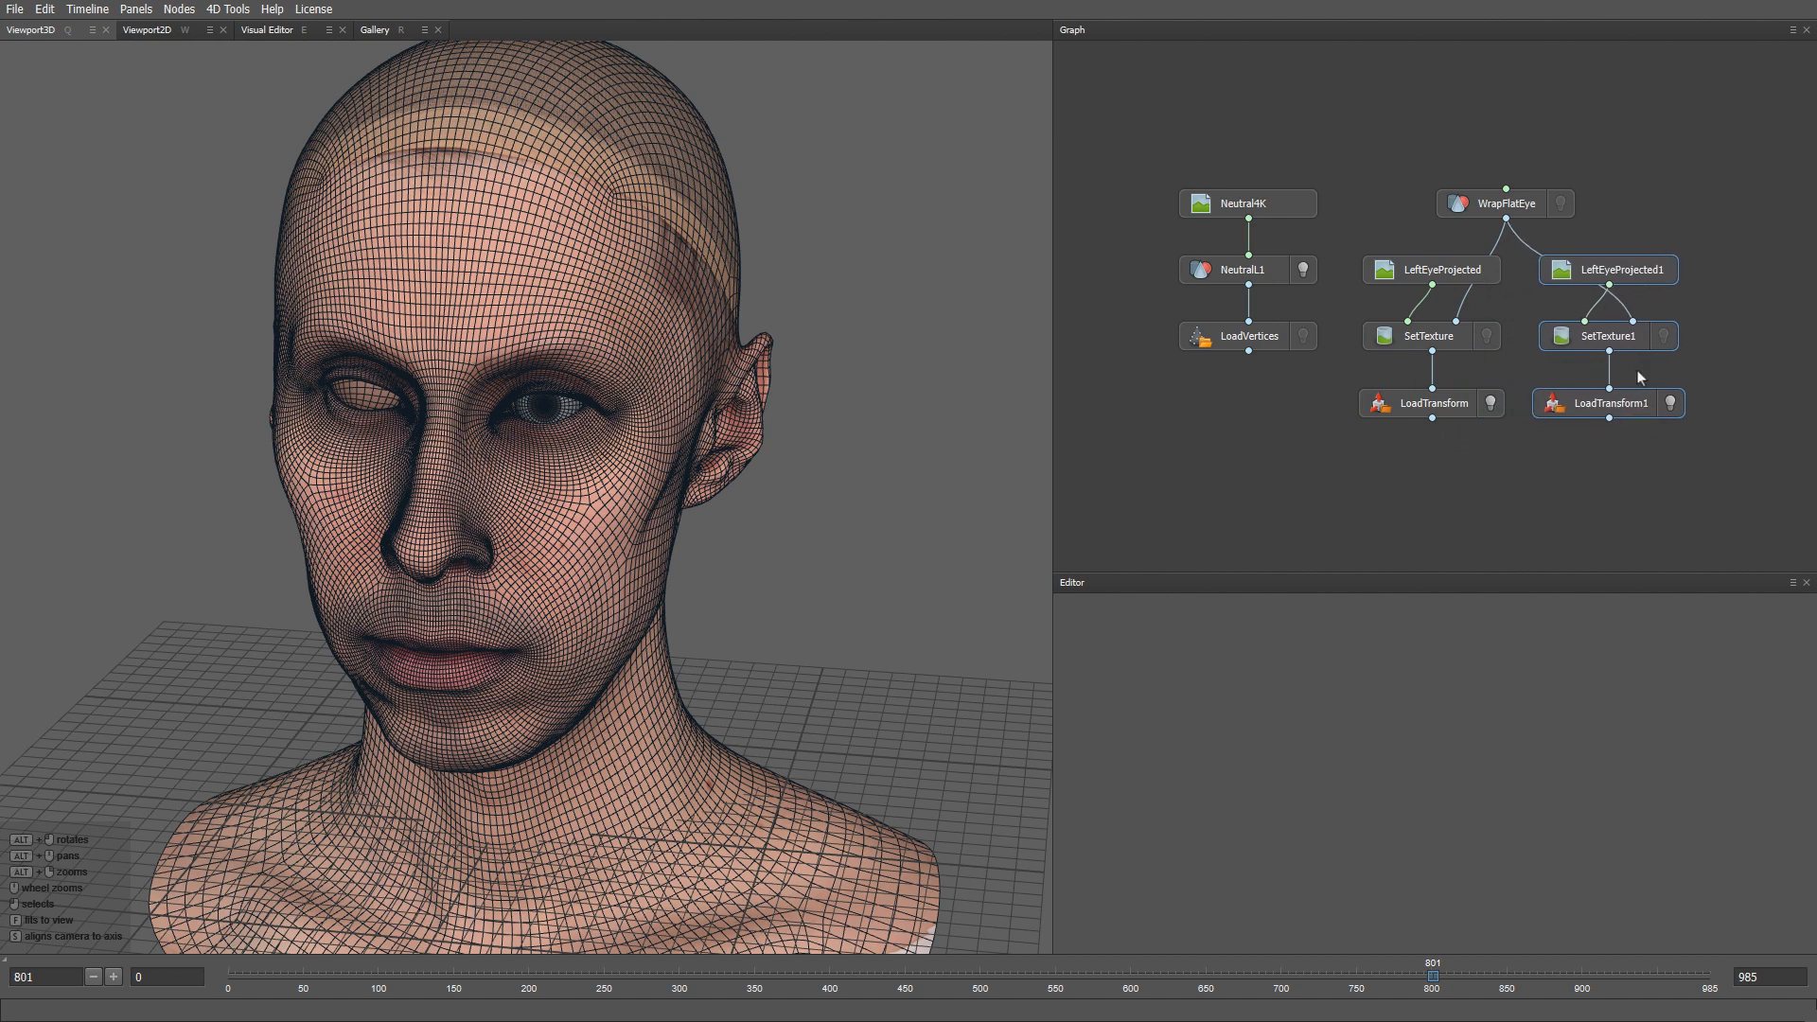
left_click(1629, 275)
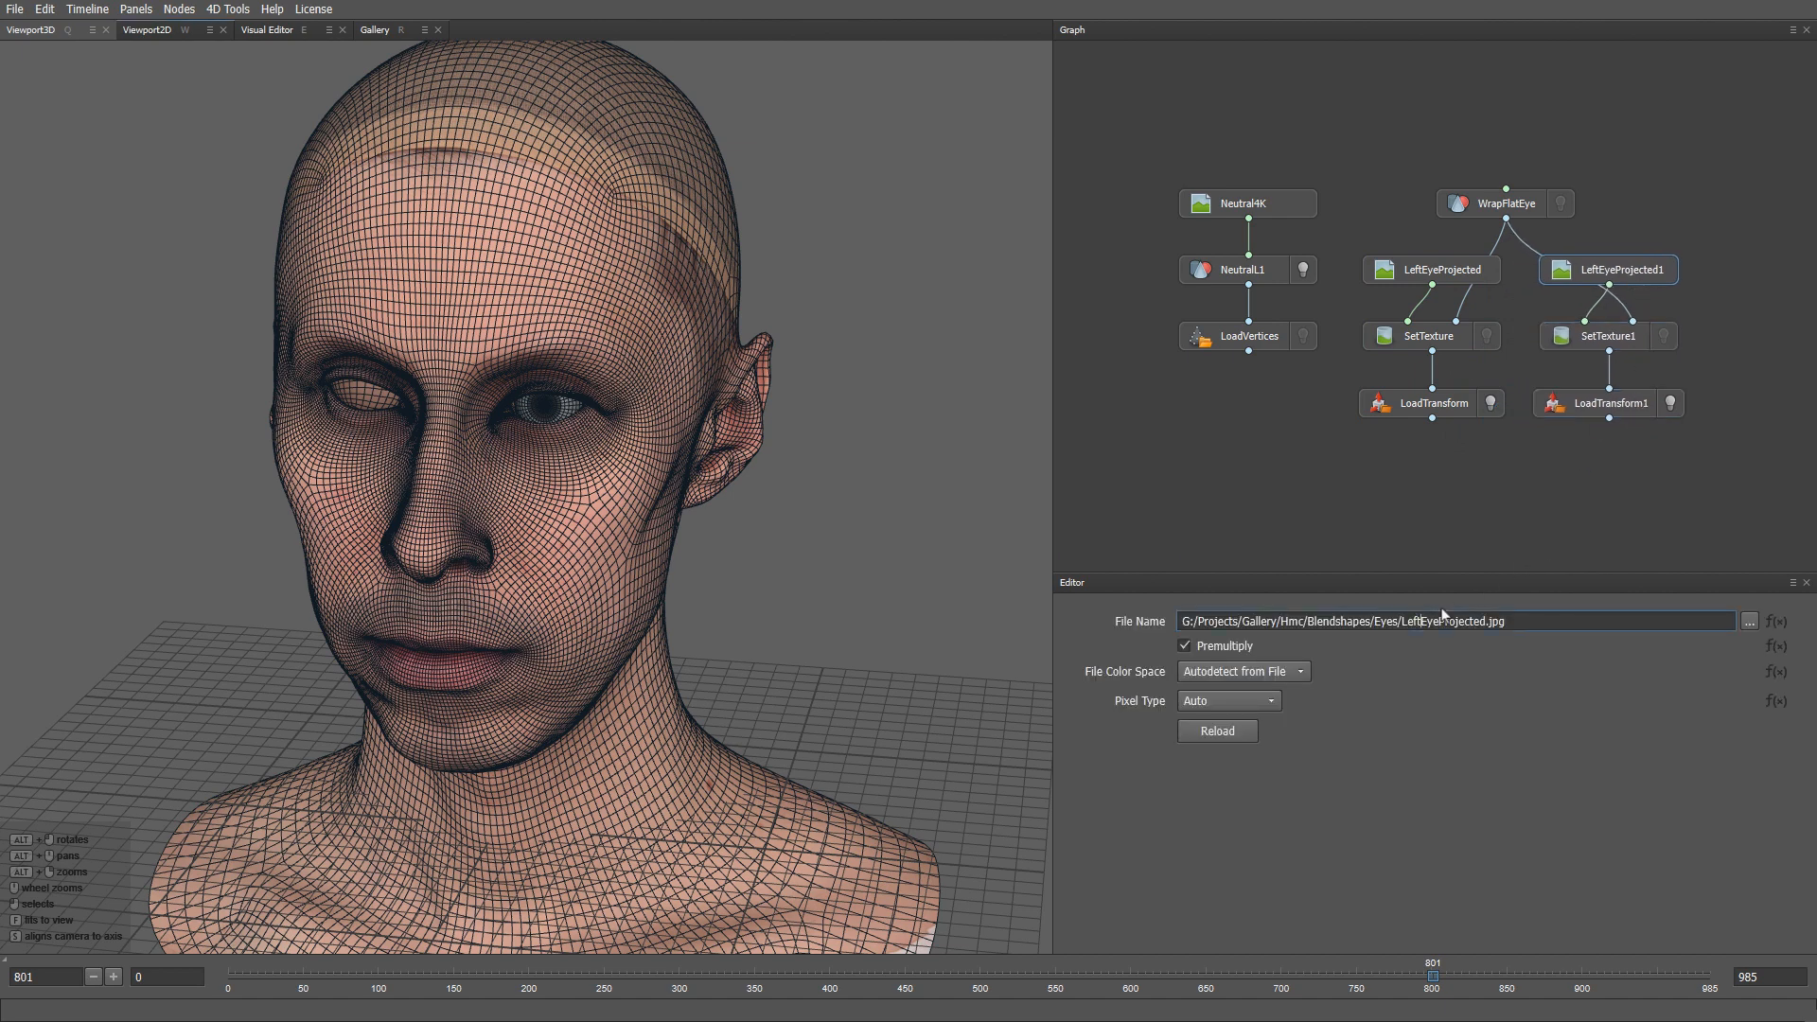
key("shift+Left")
key("shift+Left")
key("shift+Left")
key("shift+Left")
type("Right")
- Set LoadTransform1 to RightEyeTransform.json and view both textured eyes from the front
left_click(1572, 412)
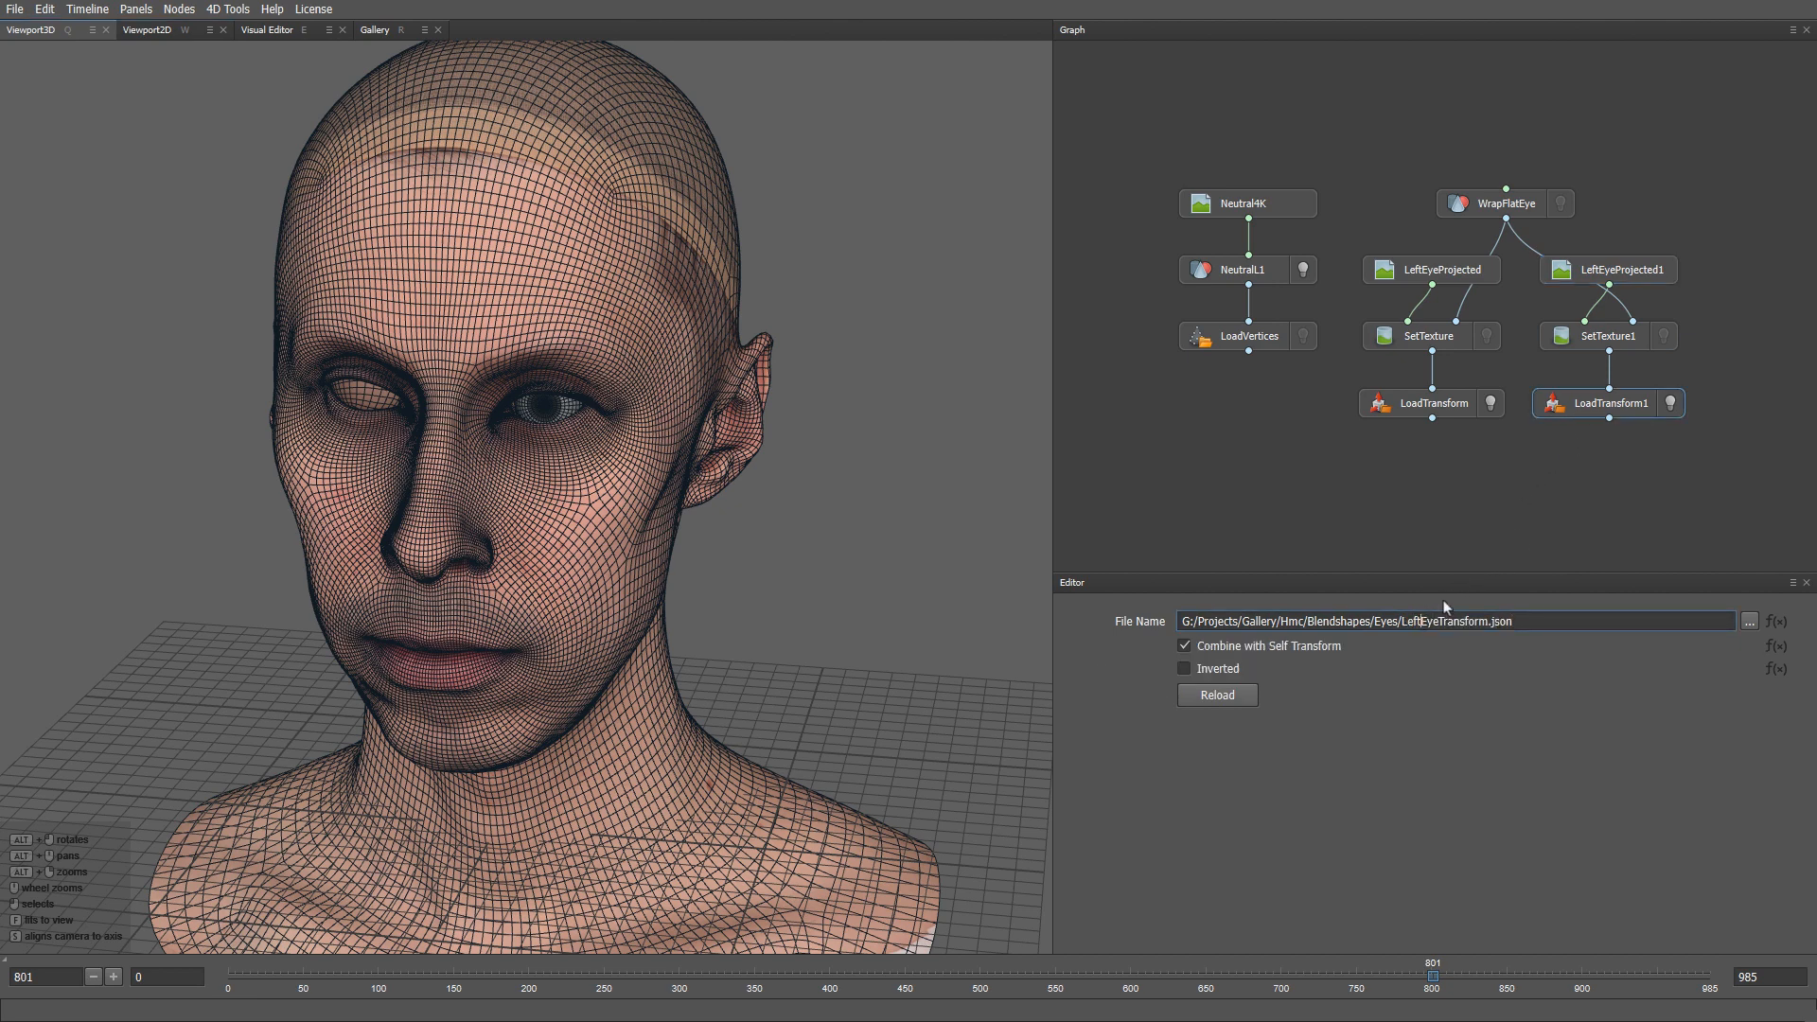
type("Righ")
key("Return")
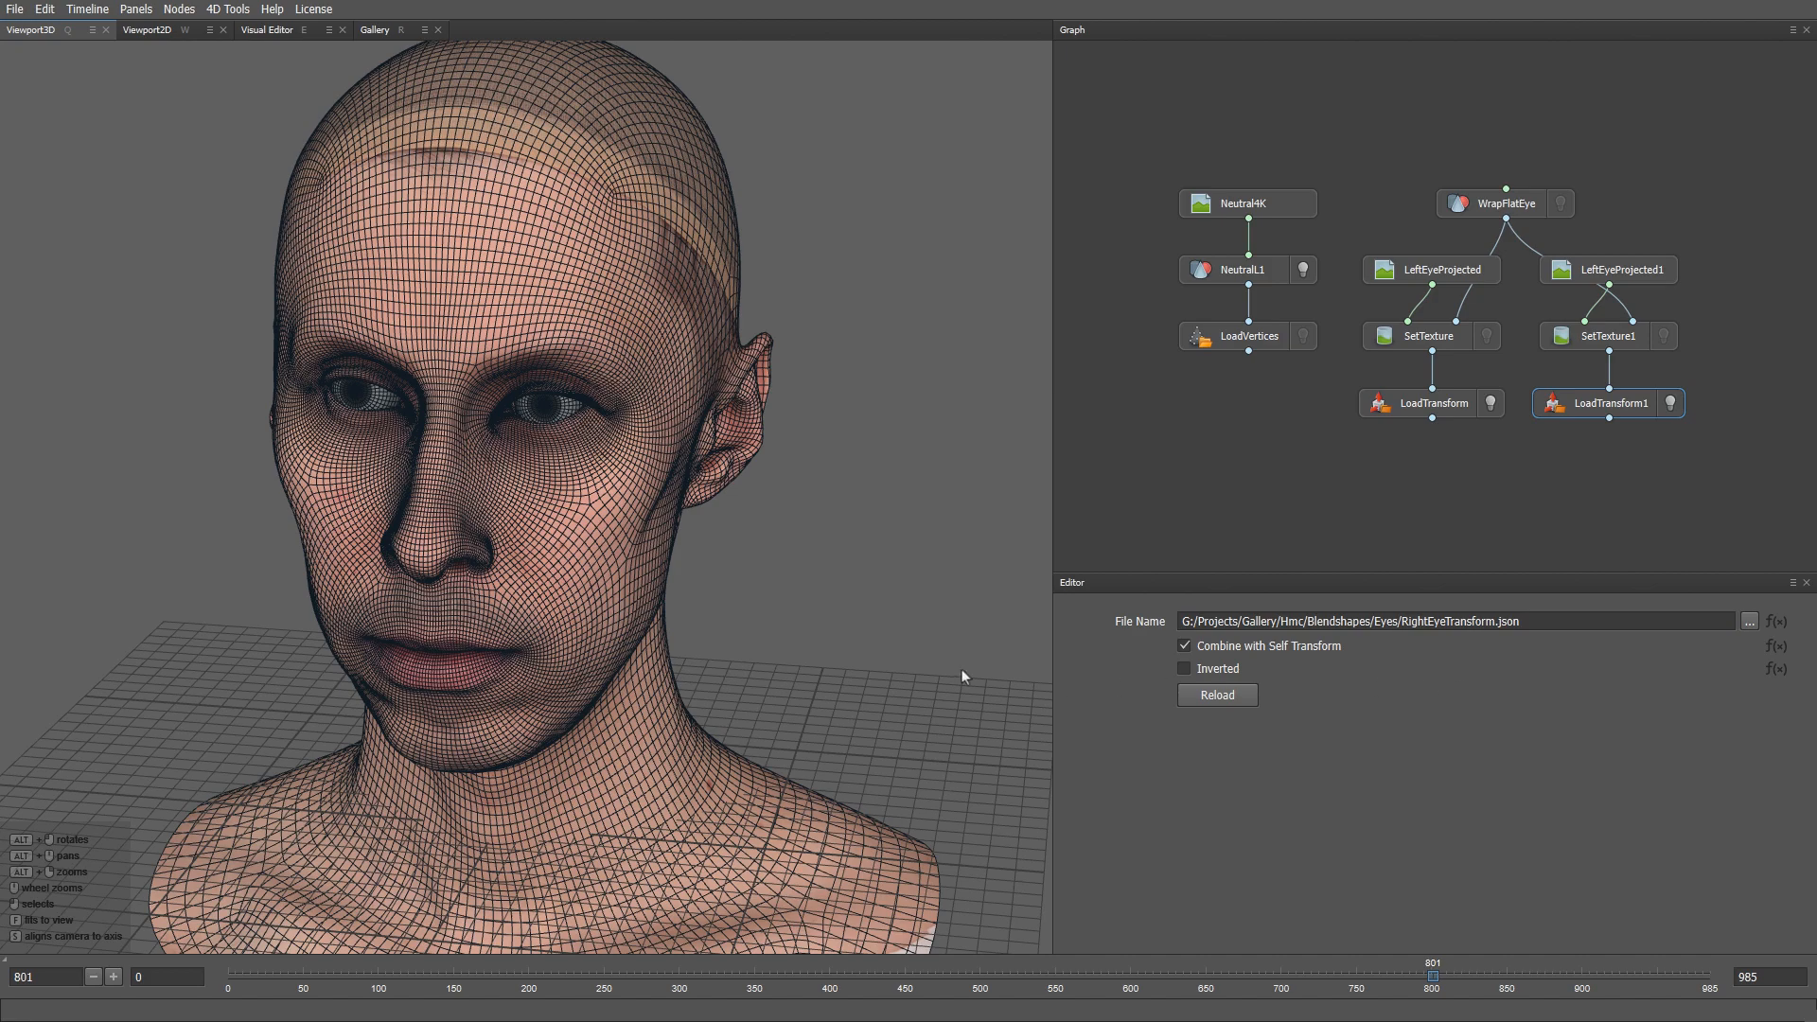
left_click_drag(554, 597, 604, 573, "alt")
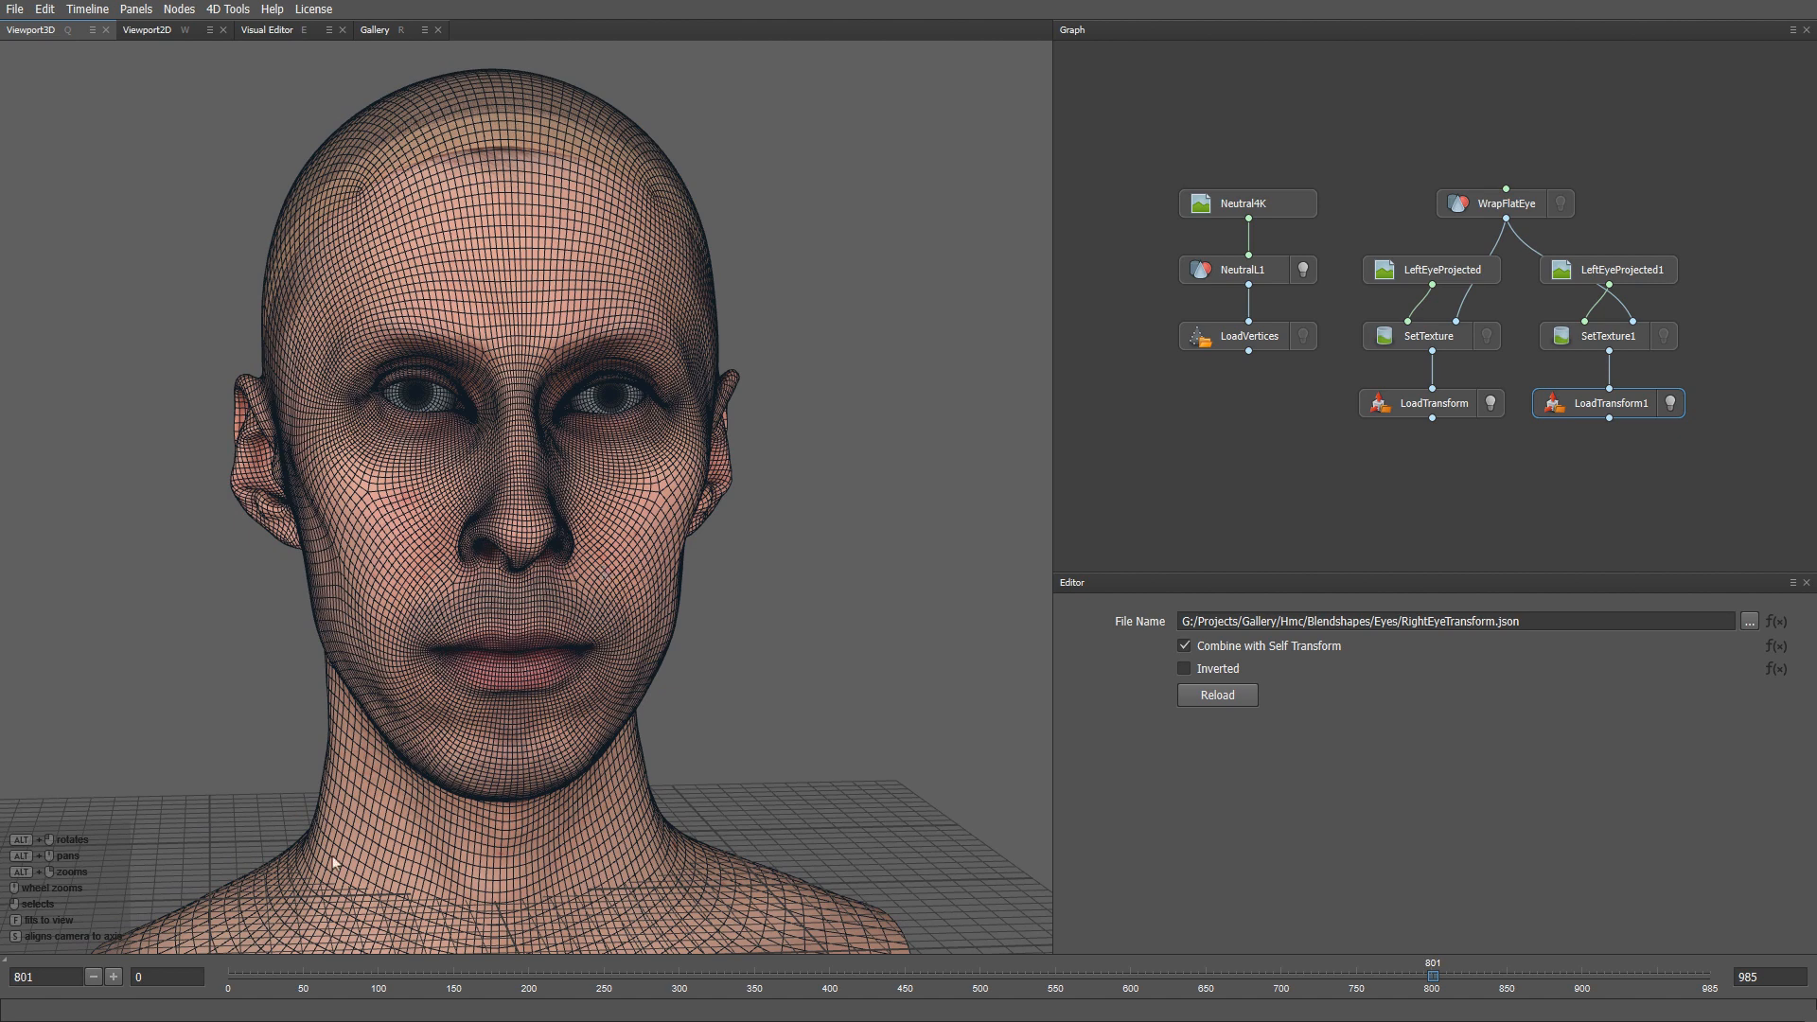
key("alt+Tab")
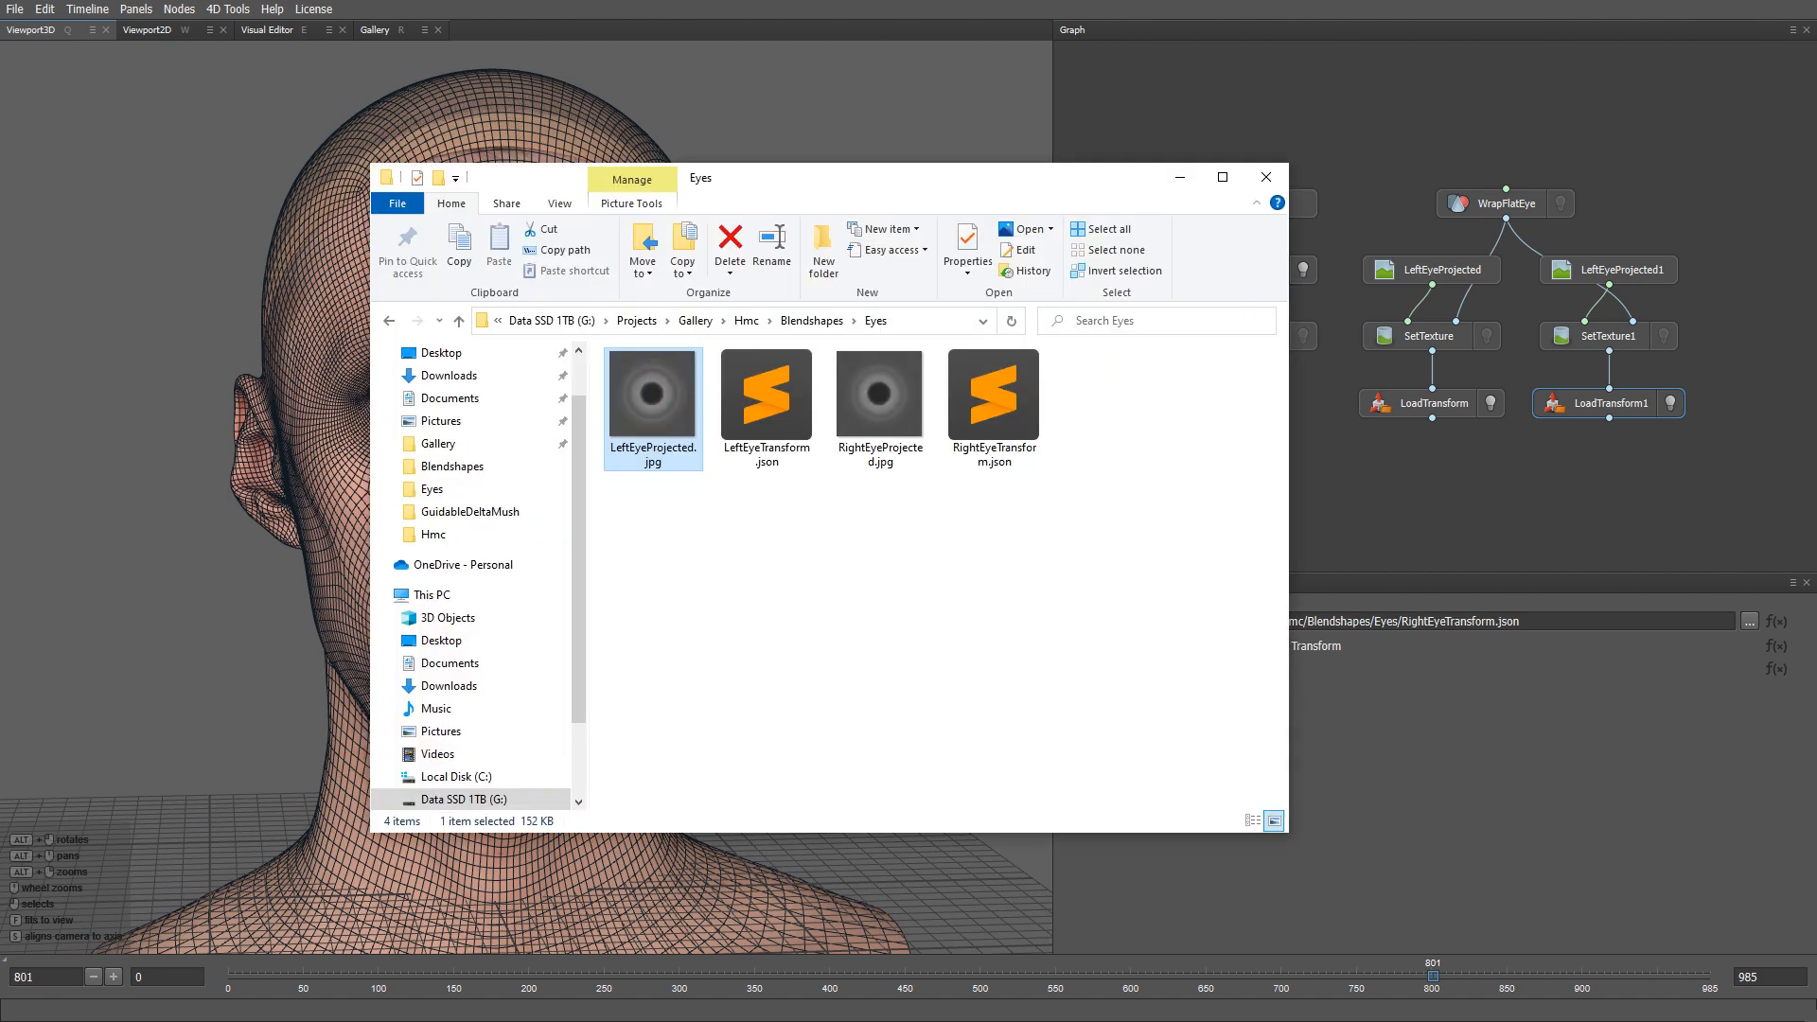
- Load the Take01 top frame000000.jpg sequence as a LoadImage node and view it in 2D
left_click(748, 321)
double_click(642, 441)
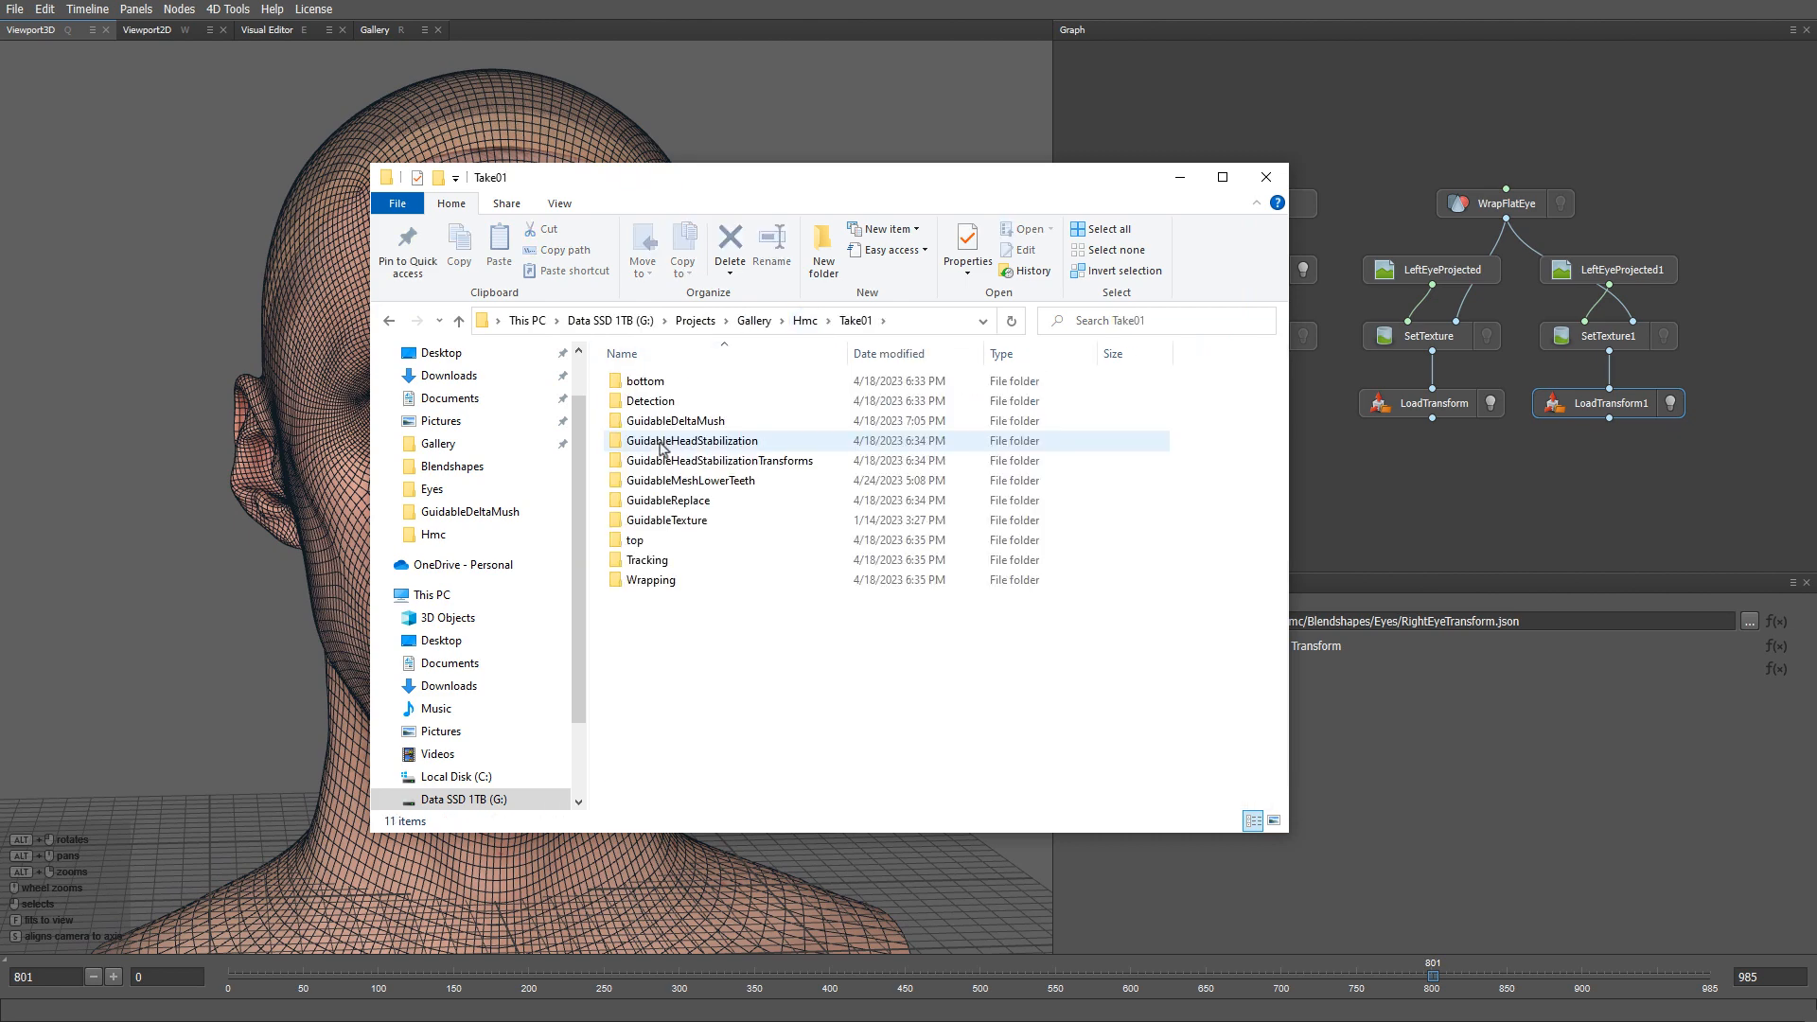
double_click(637, 545)
left_click_drag(653, 397, 1778, 282)
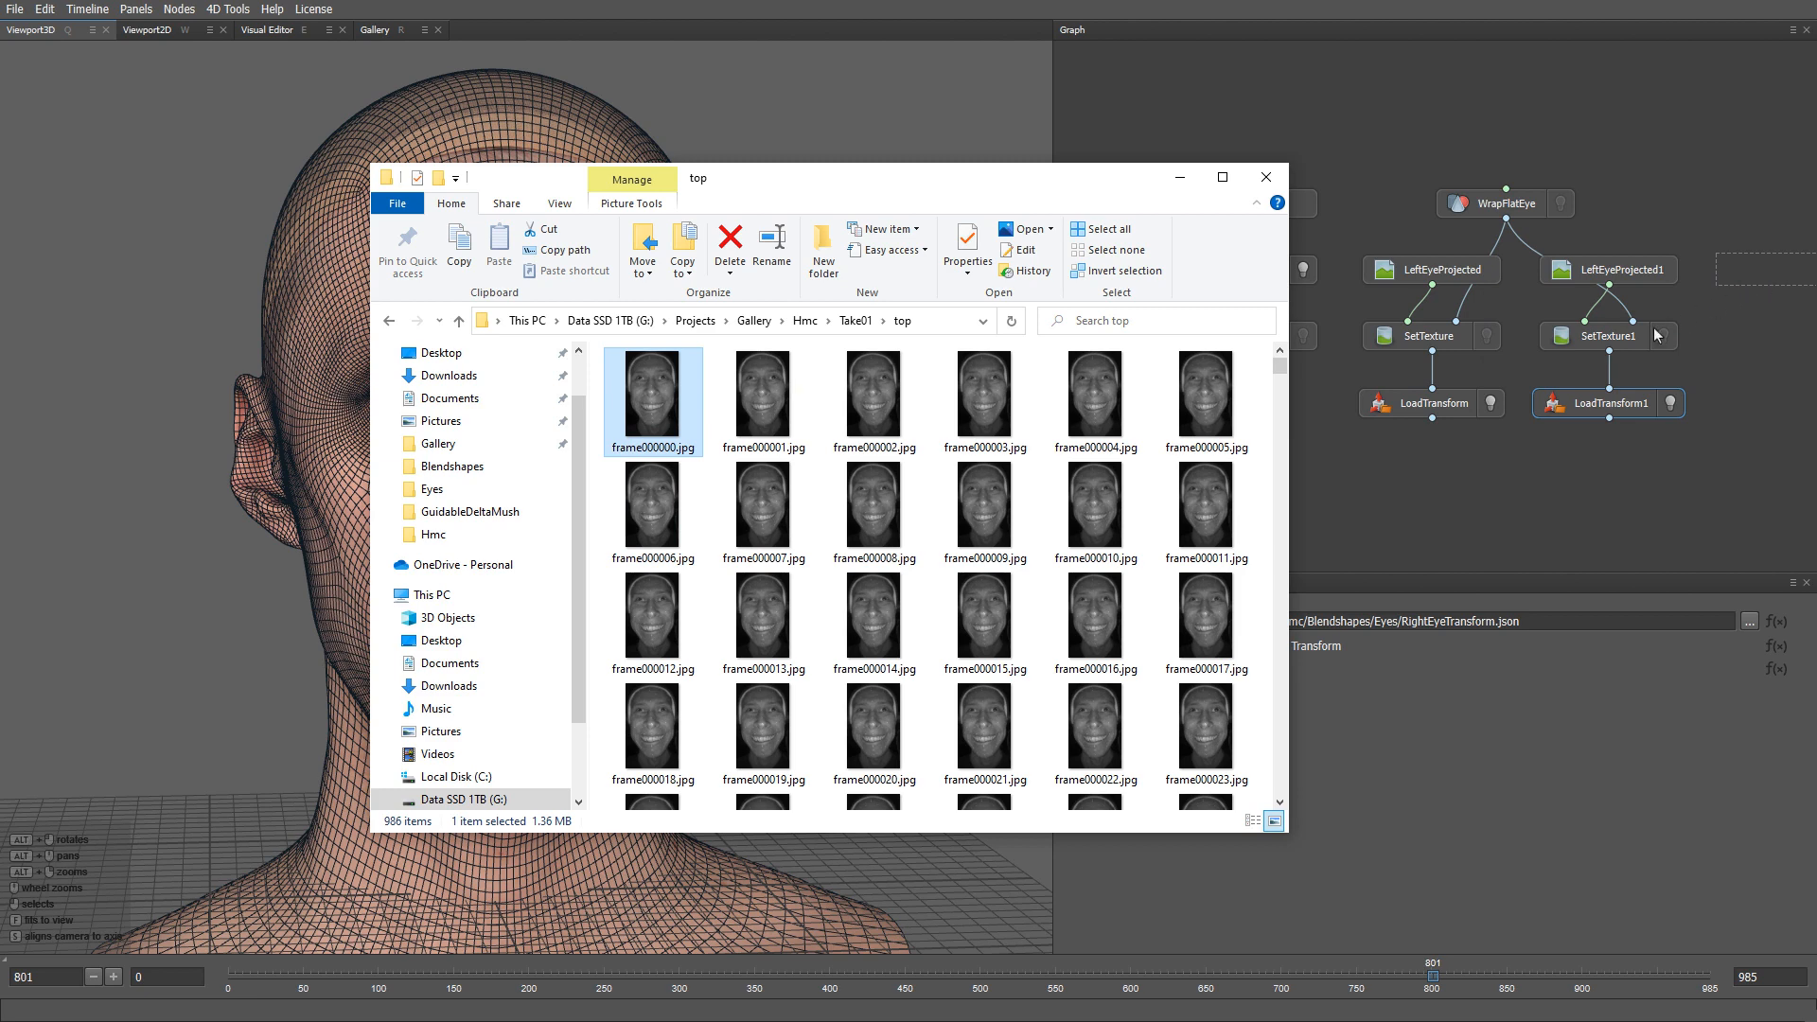
left_click(983, 521)
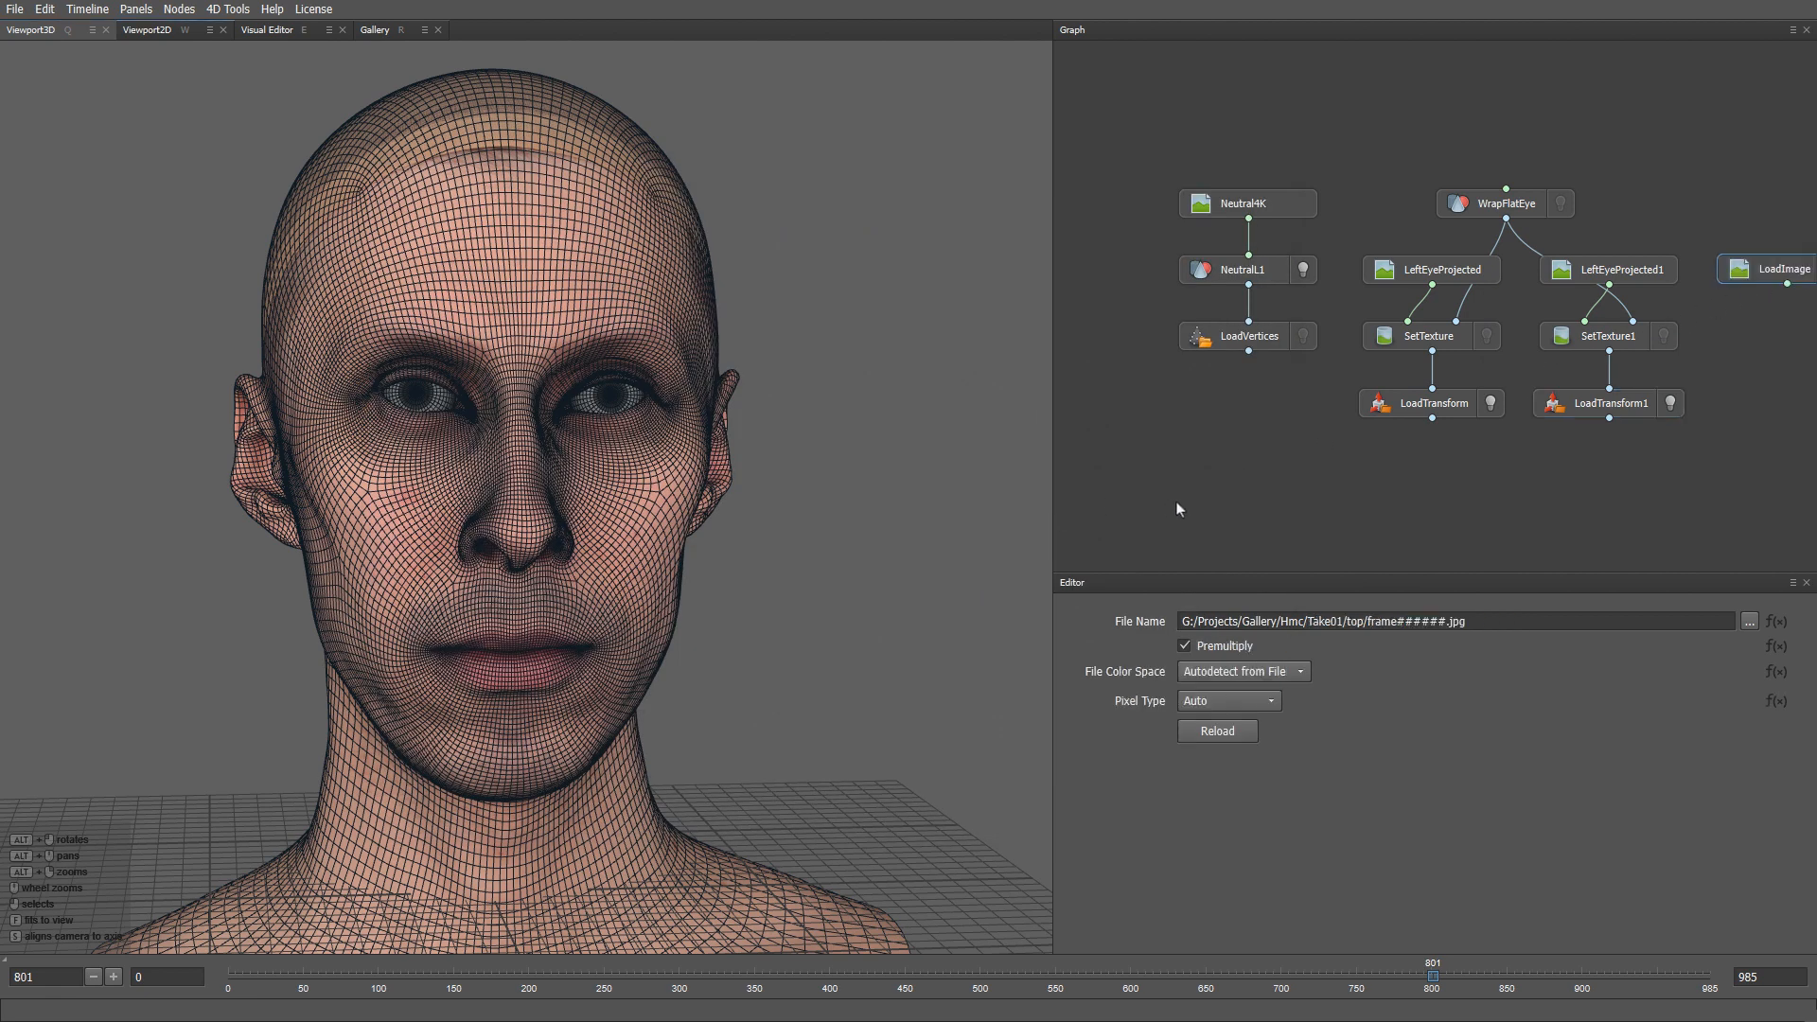
key("w")
middle_click_drag(1537, 462, 1165, 471)
left_click_drag(1393, 279, 1575, 282)
- Create a LoadCamera node reading top.json from Hmc > Checkerboard > CameraCalibration
key("Tab")
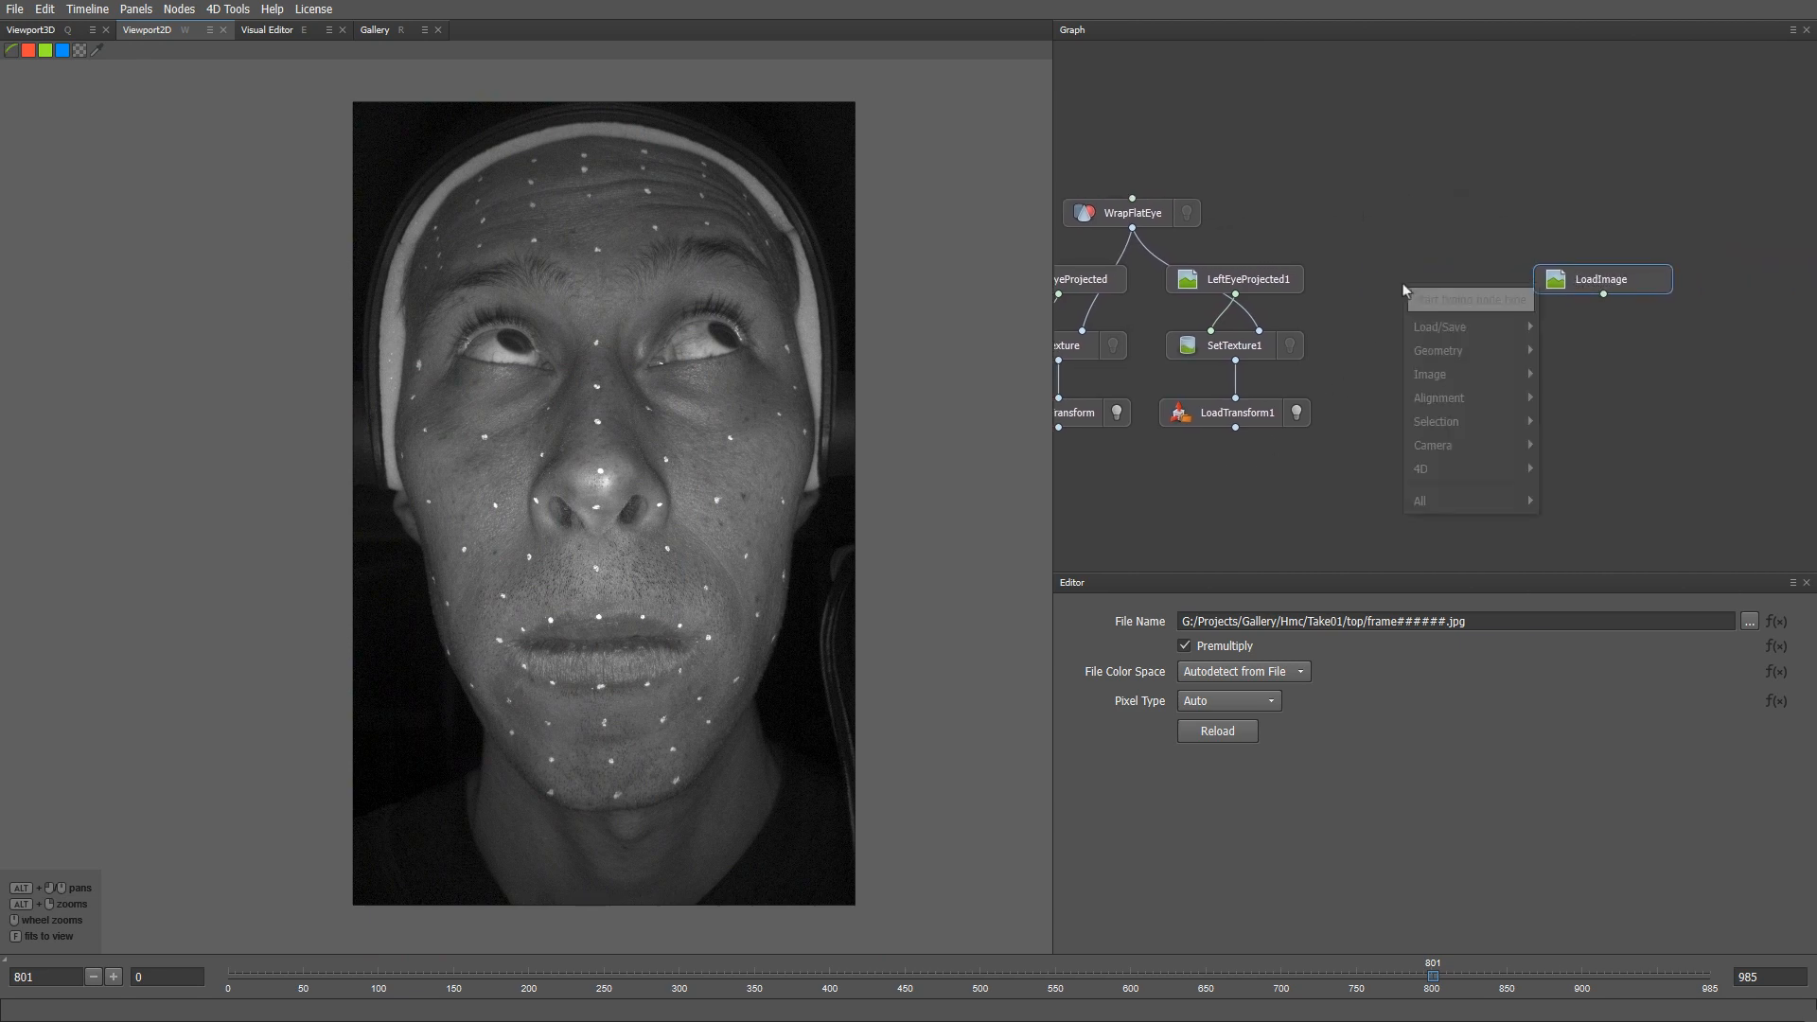
type("loadc")
key("Return")
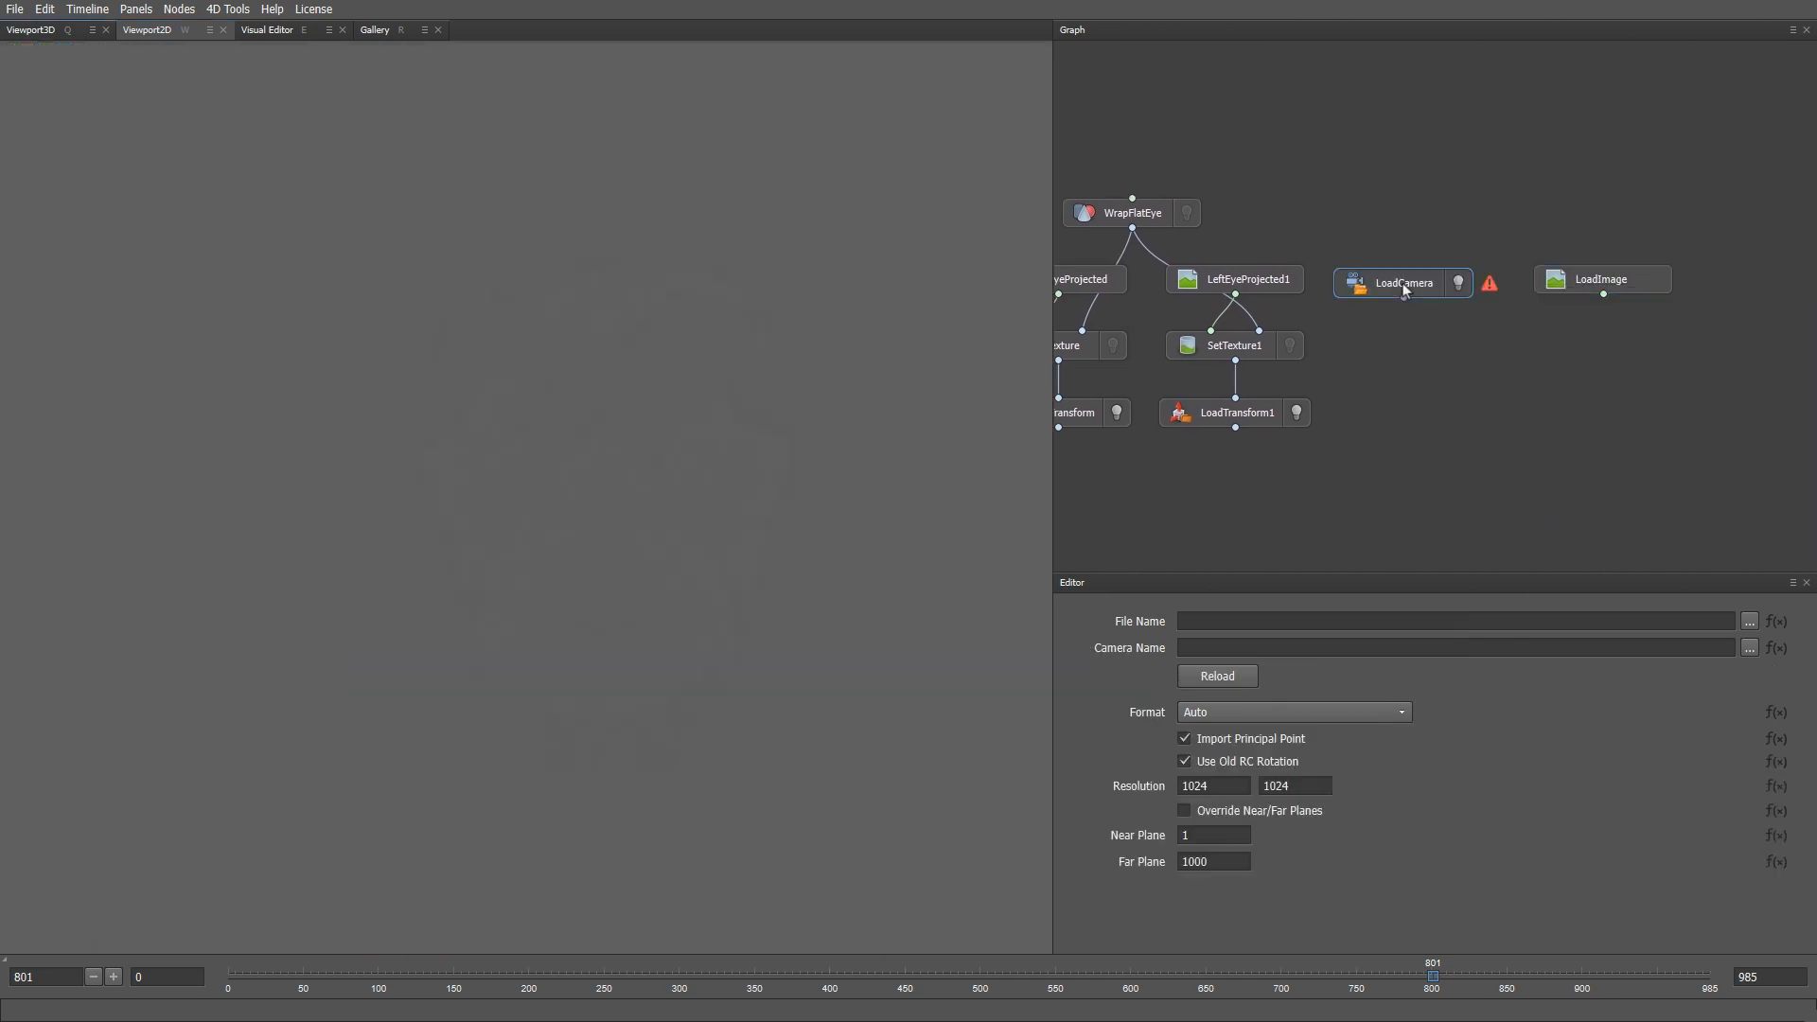
left_click_drag(1403, 284, 1417, 277)
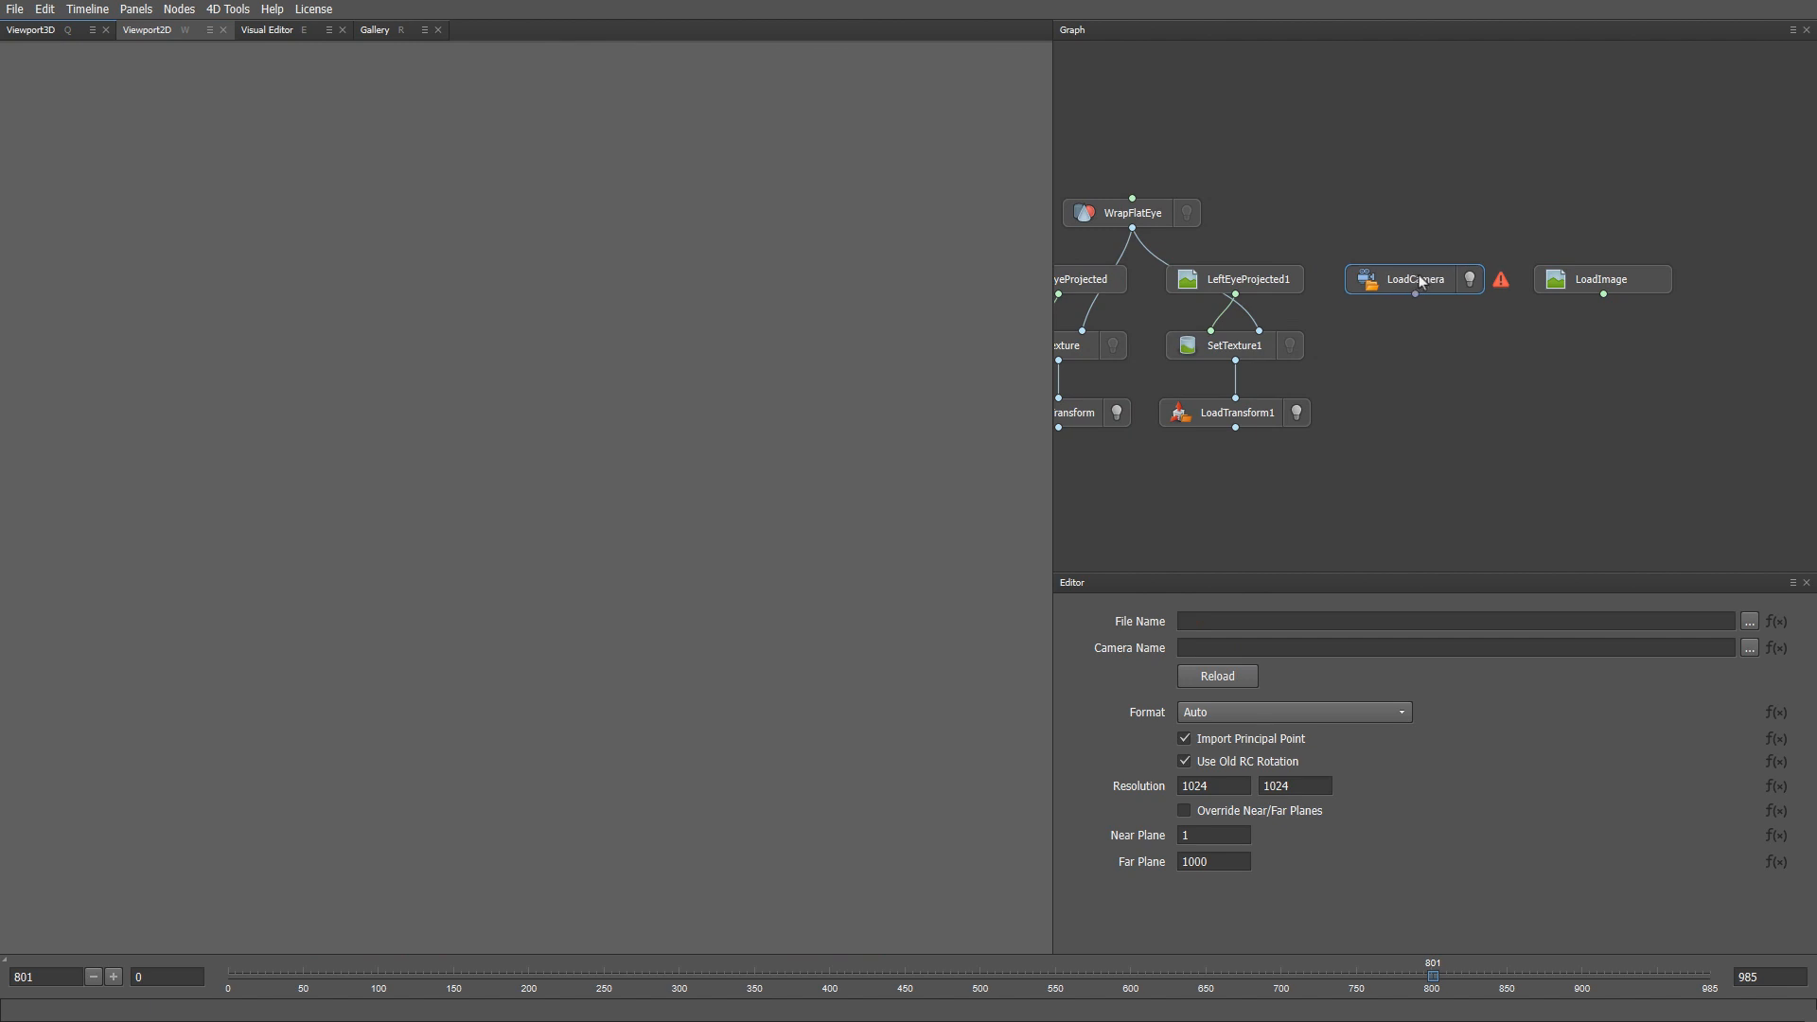
left_click(1746, 620)
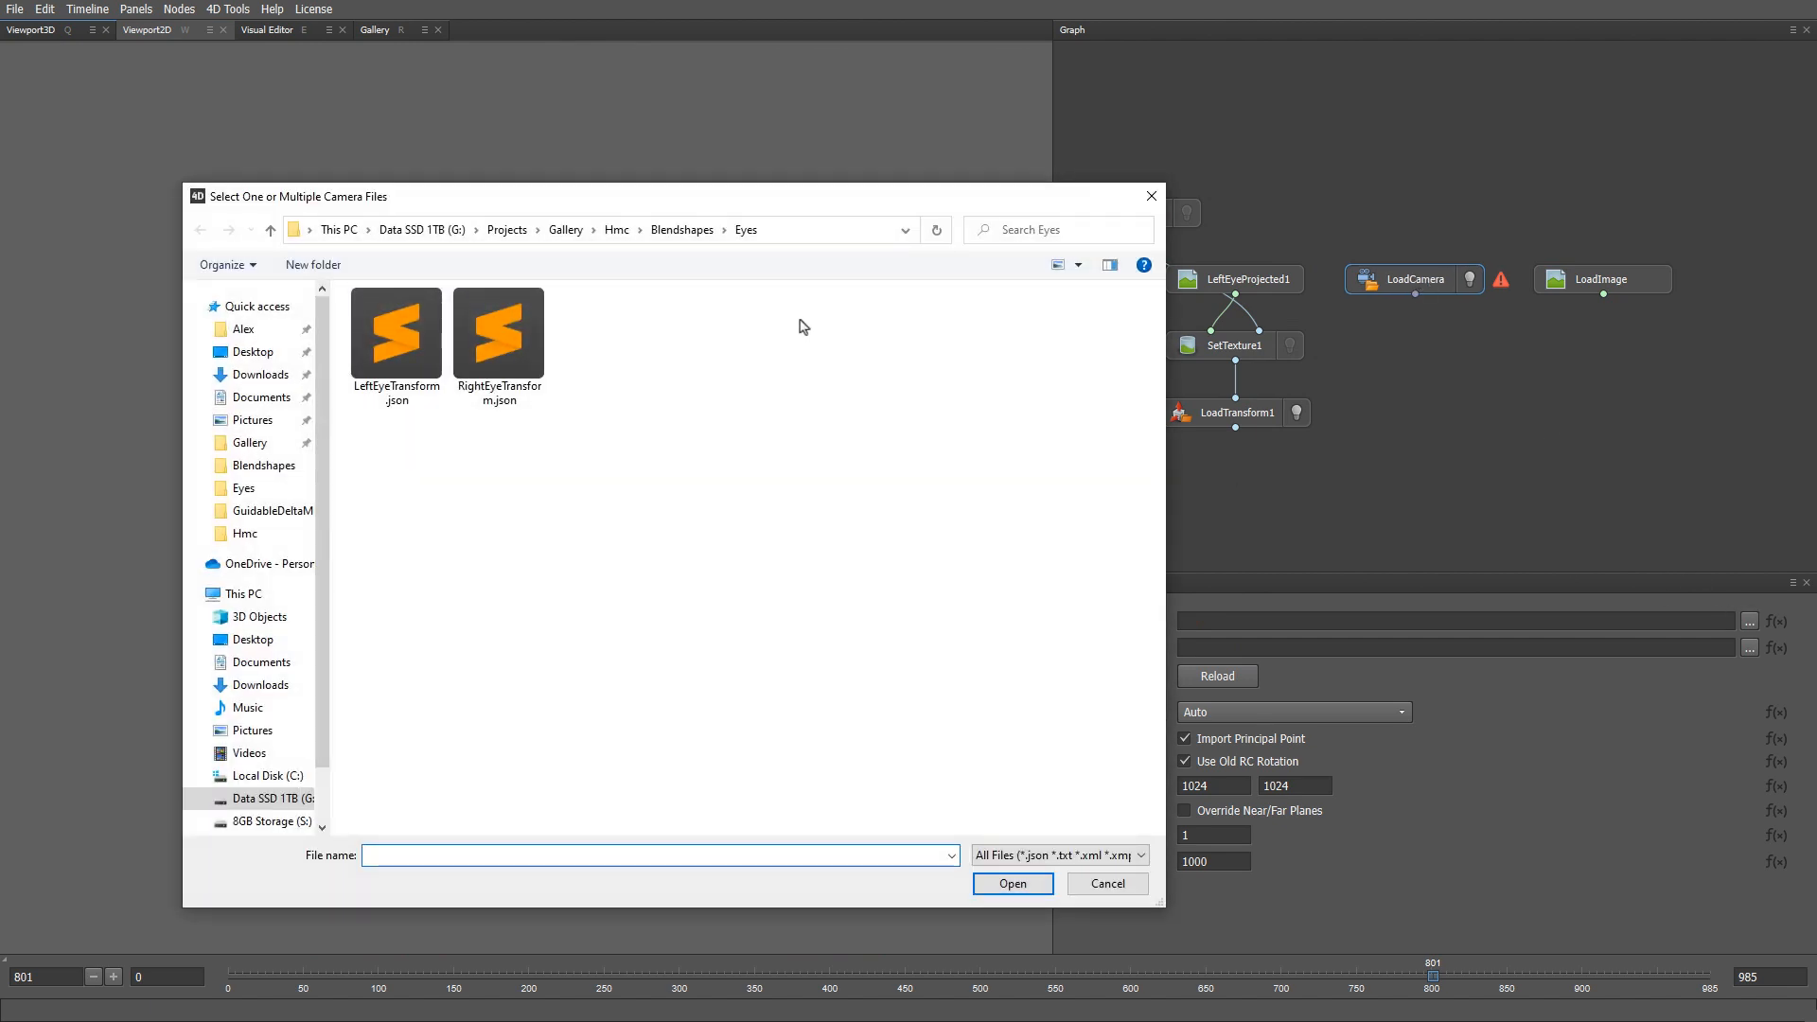
left_click(617, 230)
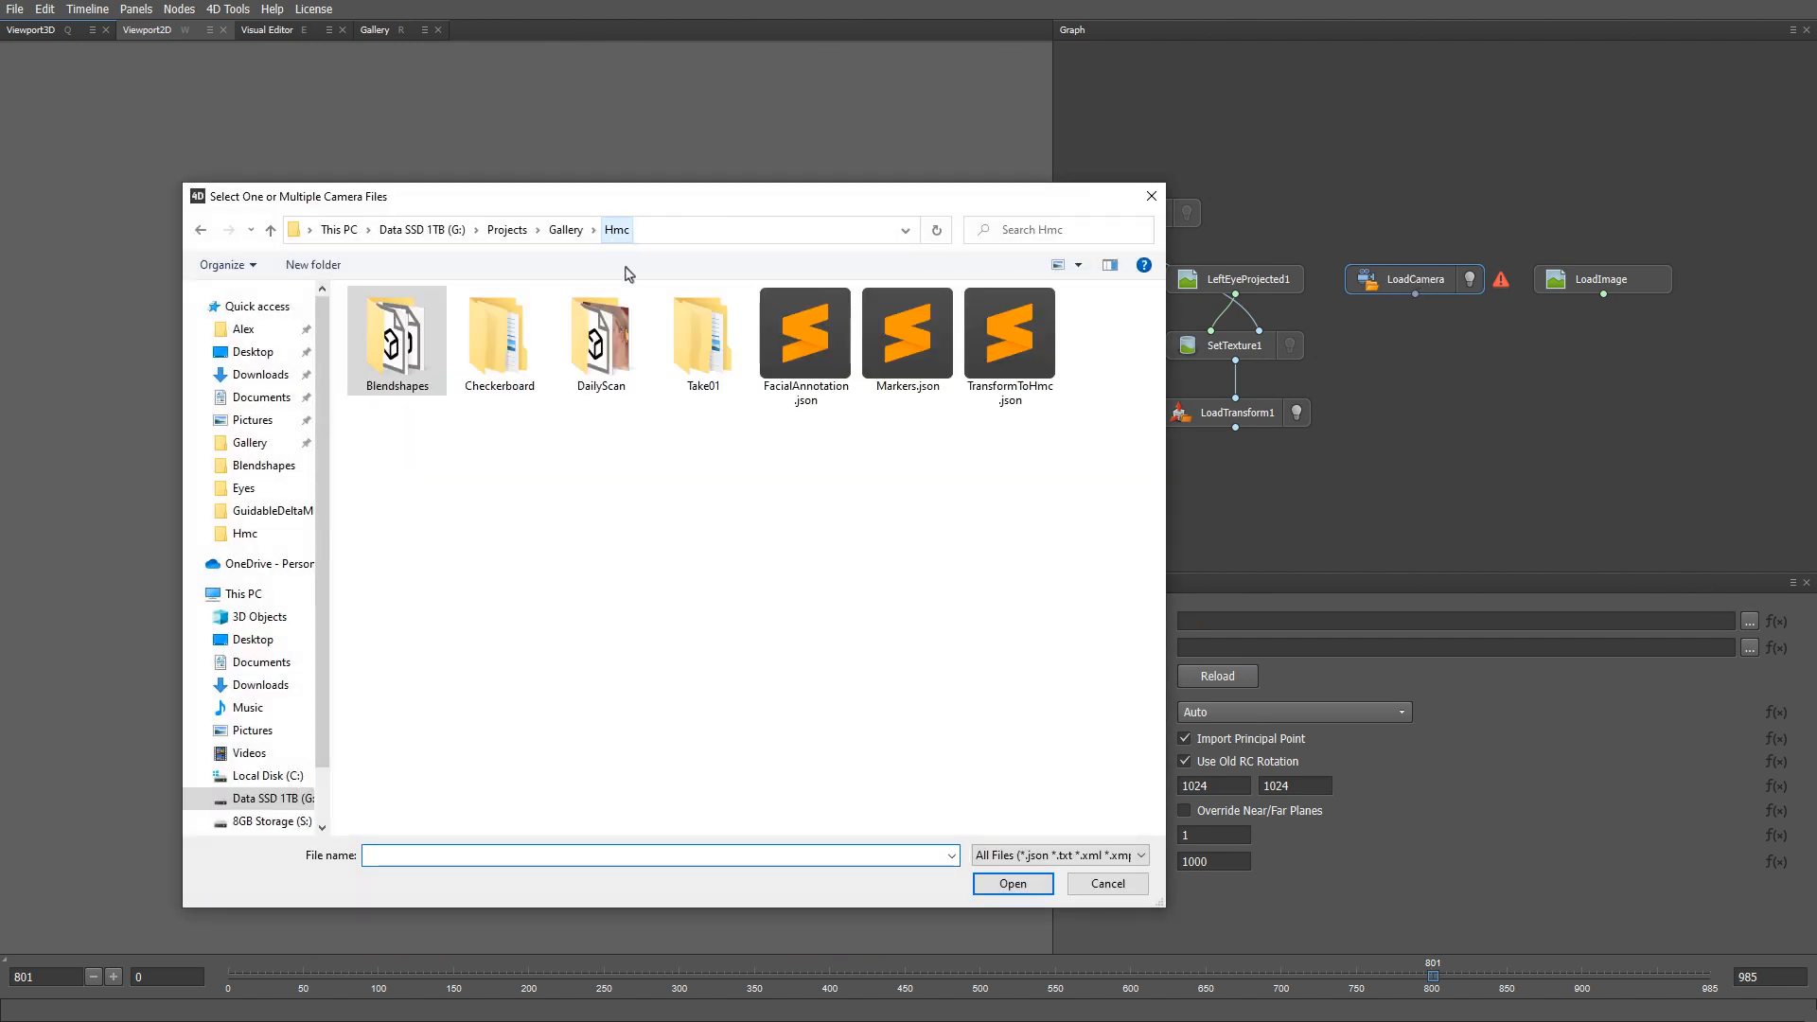
double_click(504, 339)
double_click(473, 340)
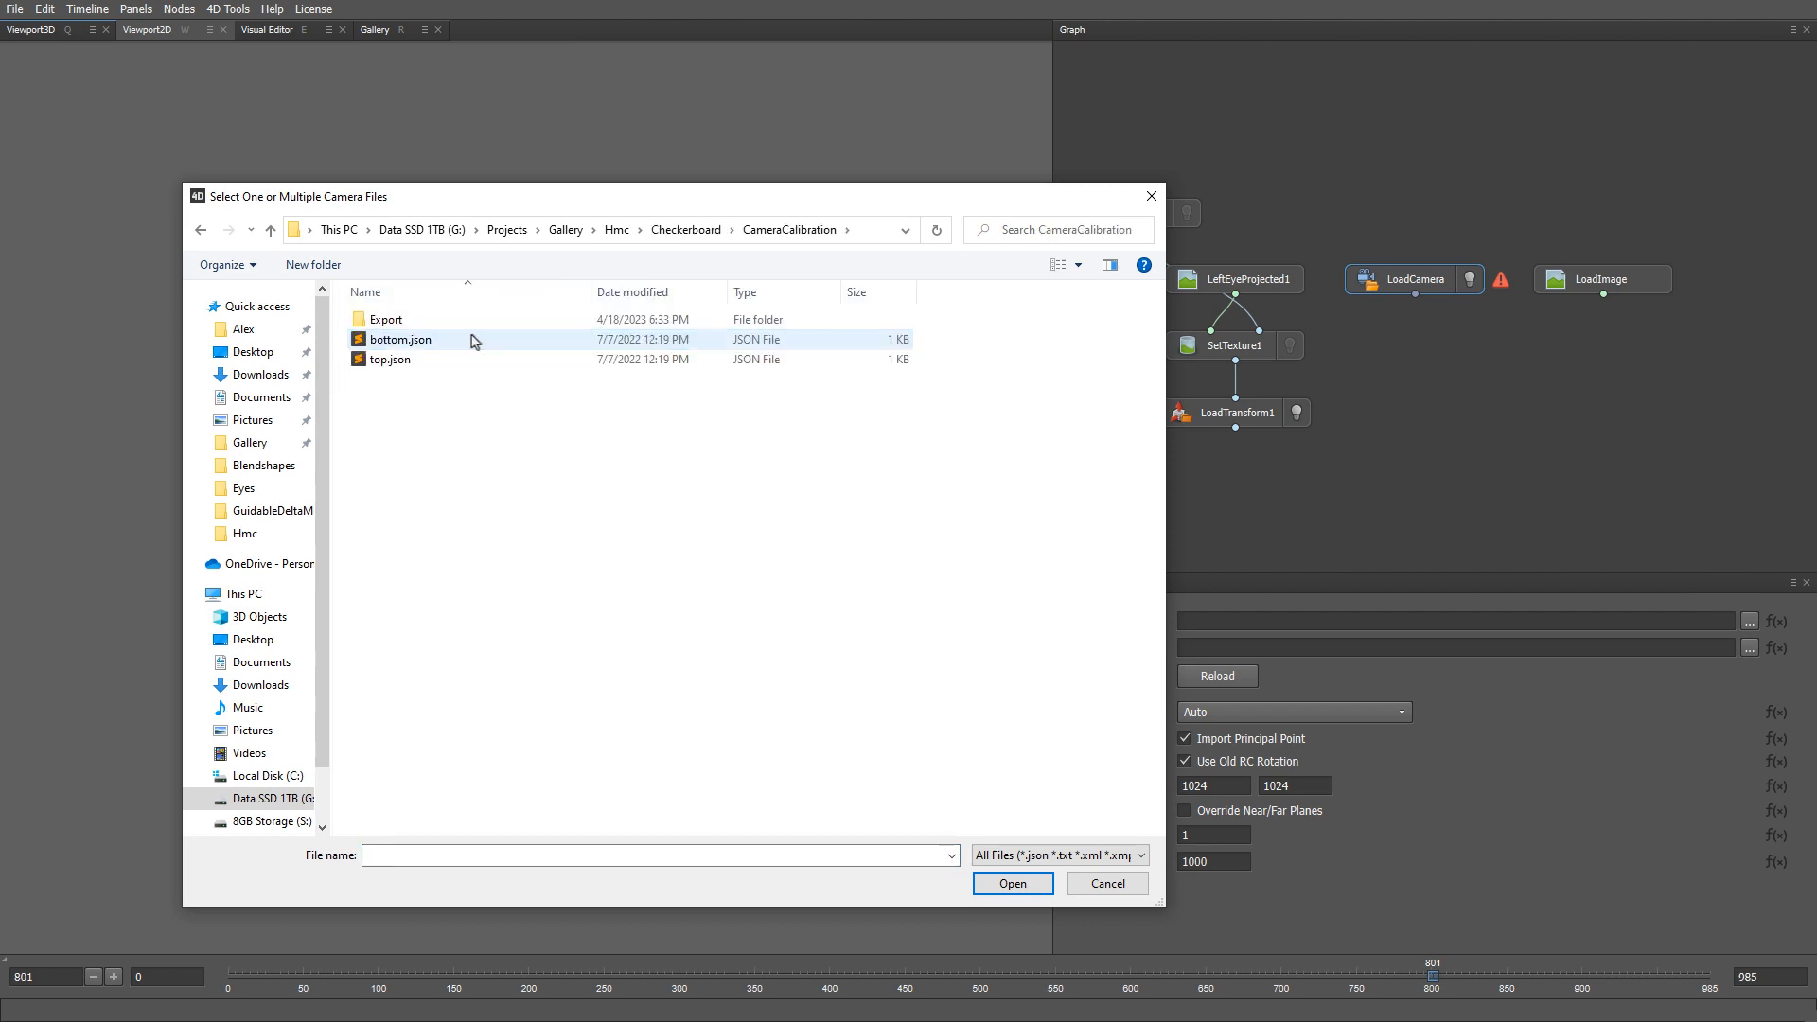
double_click(426, 359)
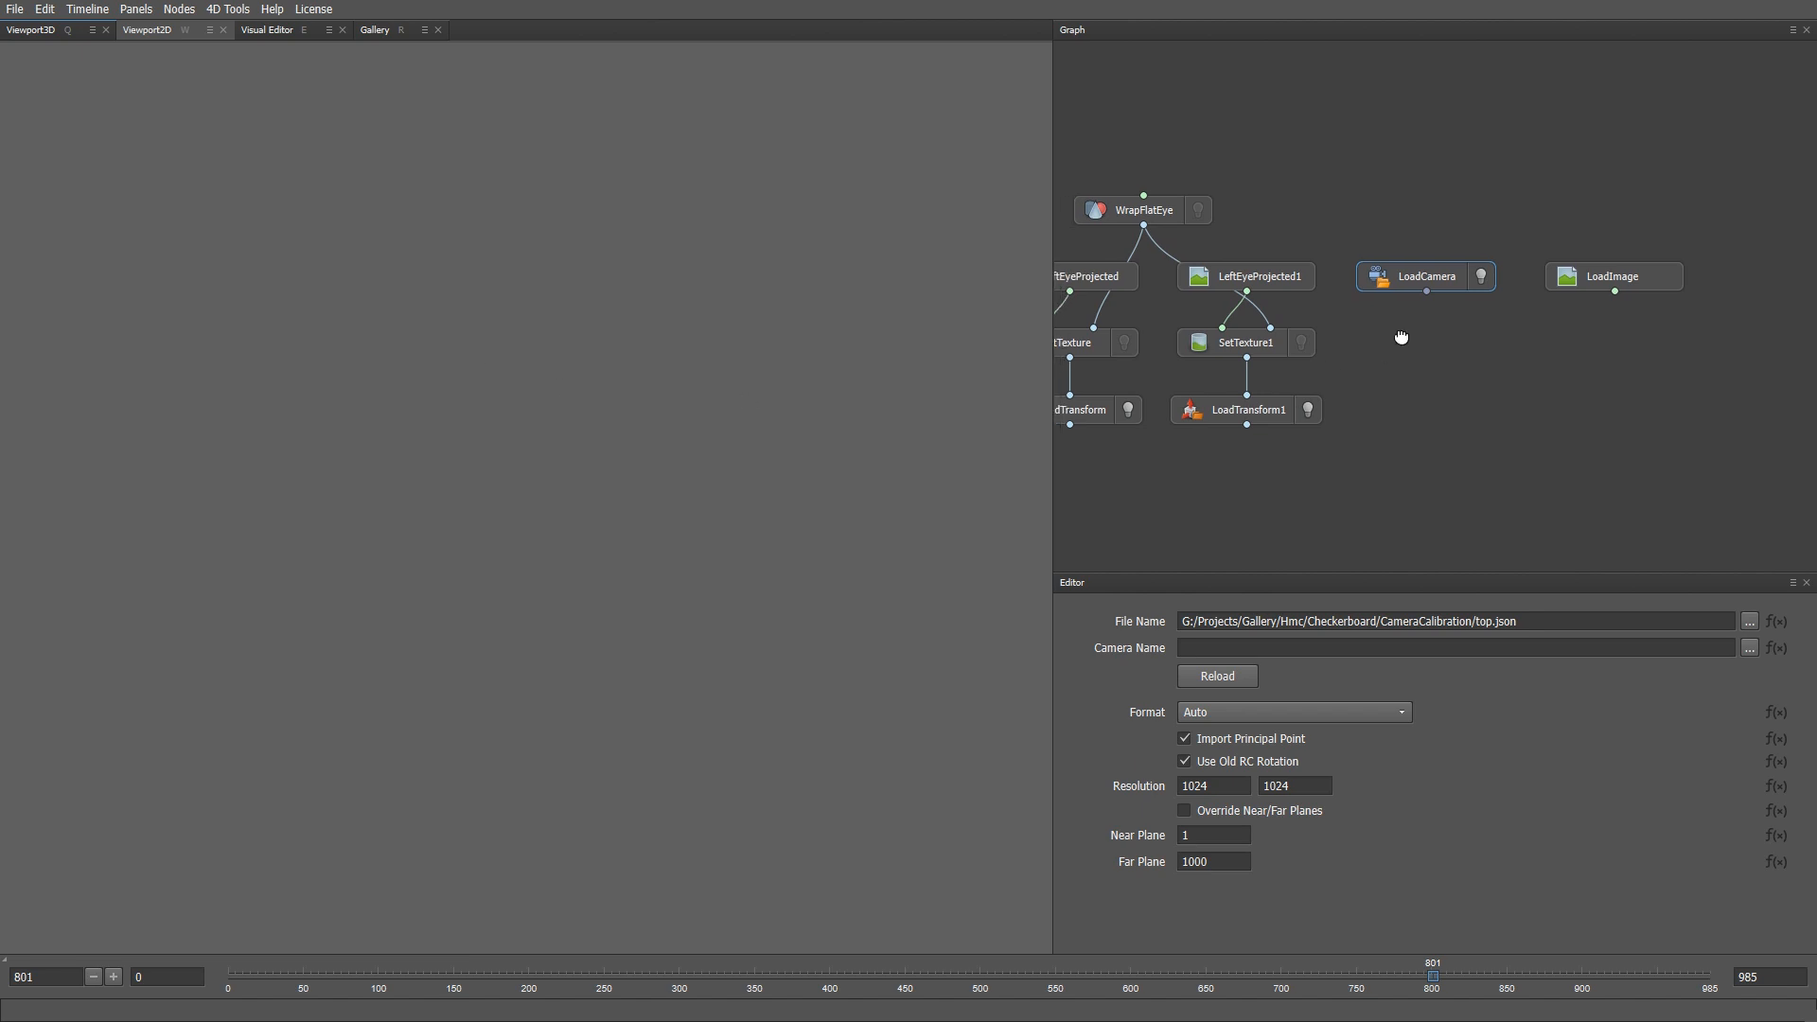
key("Tab")
- Create an UndistortCamera node fed by LoadCamera
type("undis")
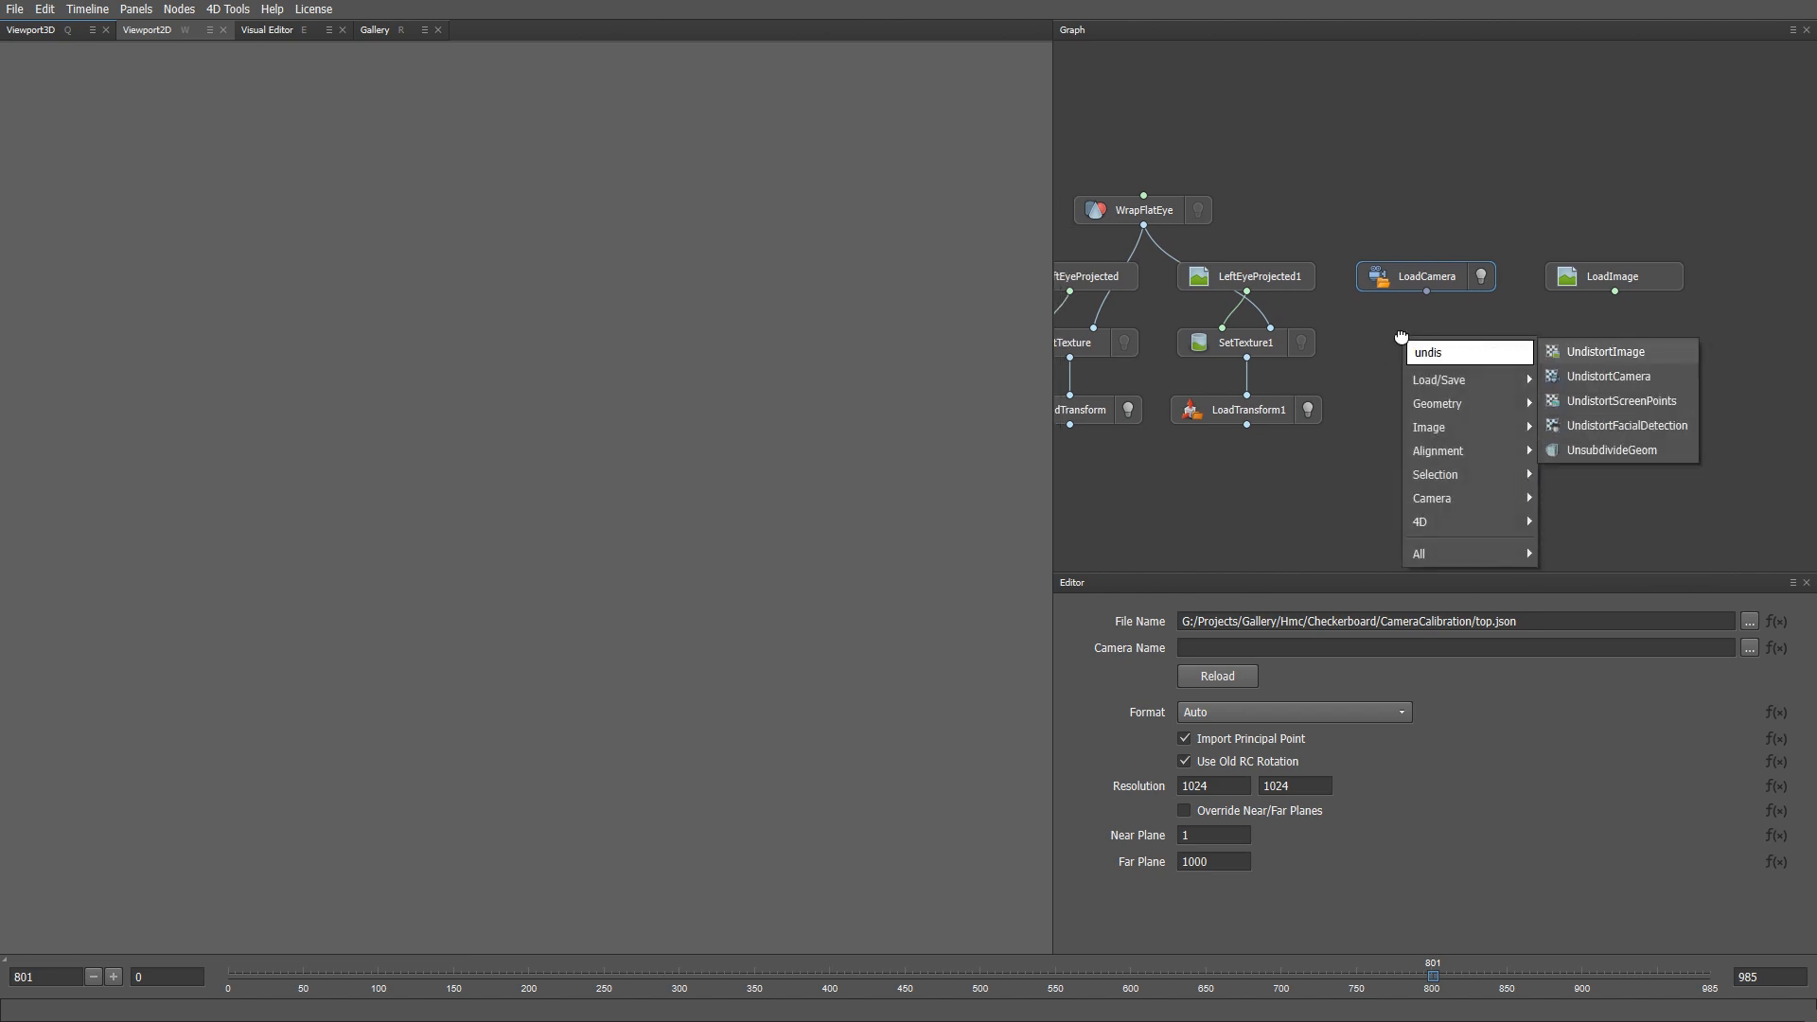
key("Down")
key("Return")
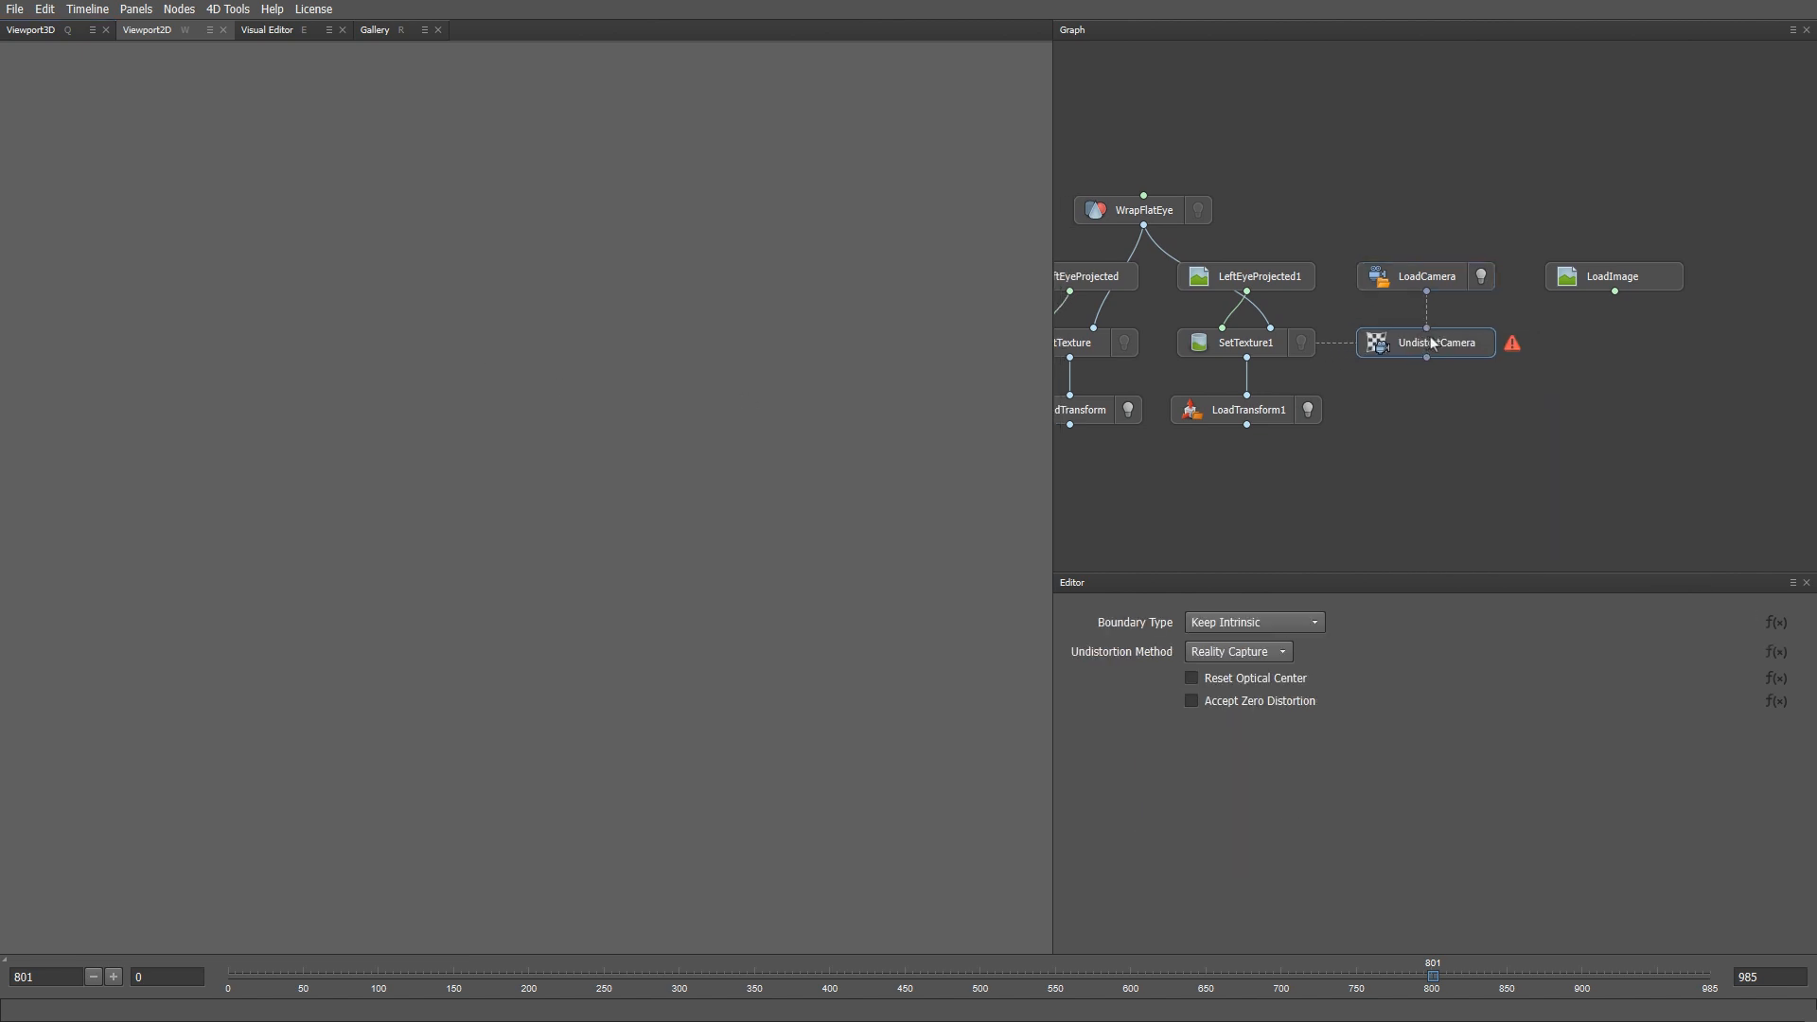
left_click(1434, 344)
middle_click_drag(1592, 353, 1571, 344)
- Add an UndistortImage node under LoadImage and feed the LoadImage footage into it
key("Tab")
type("undi")
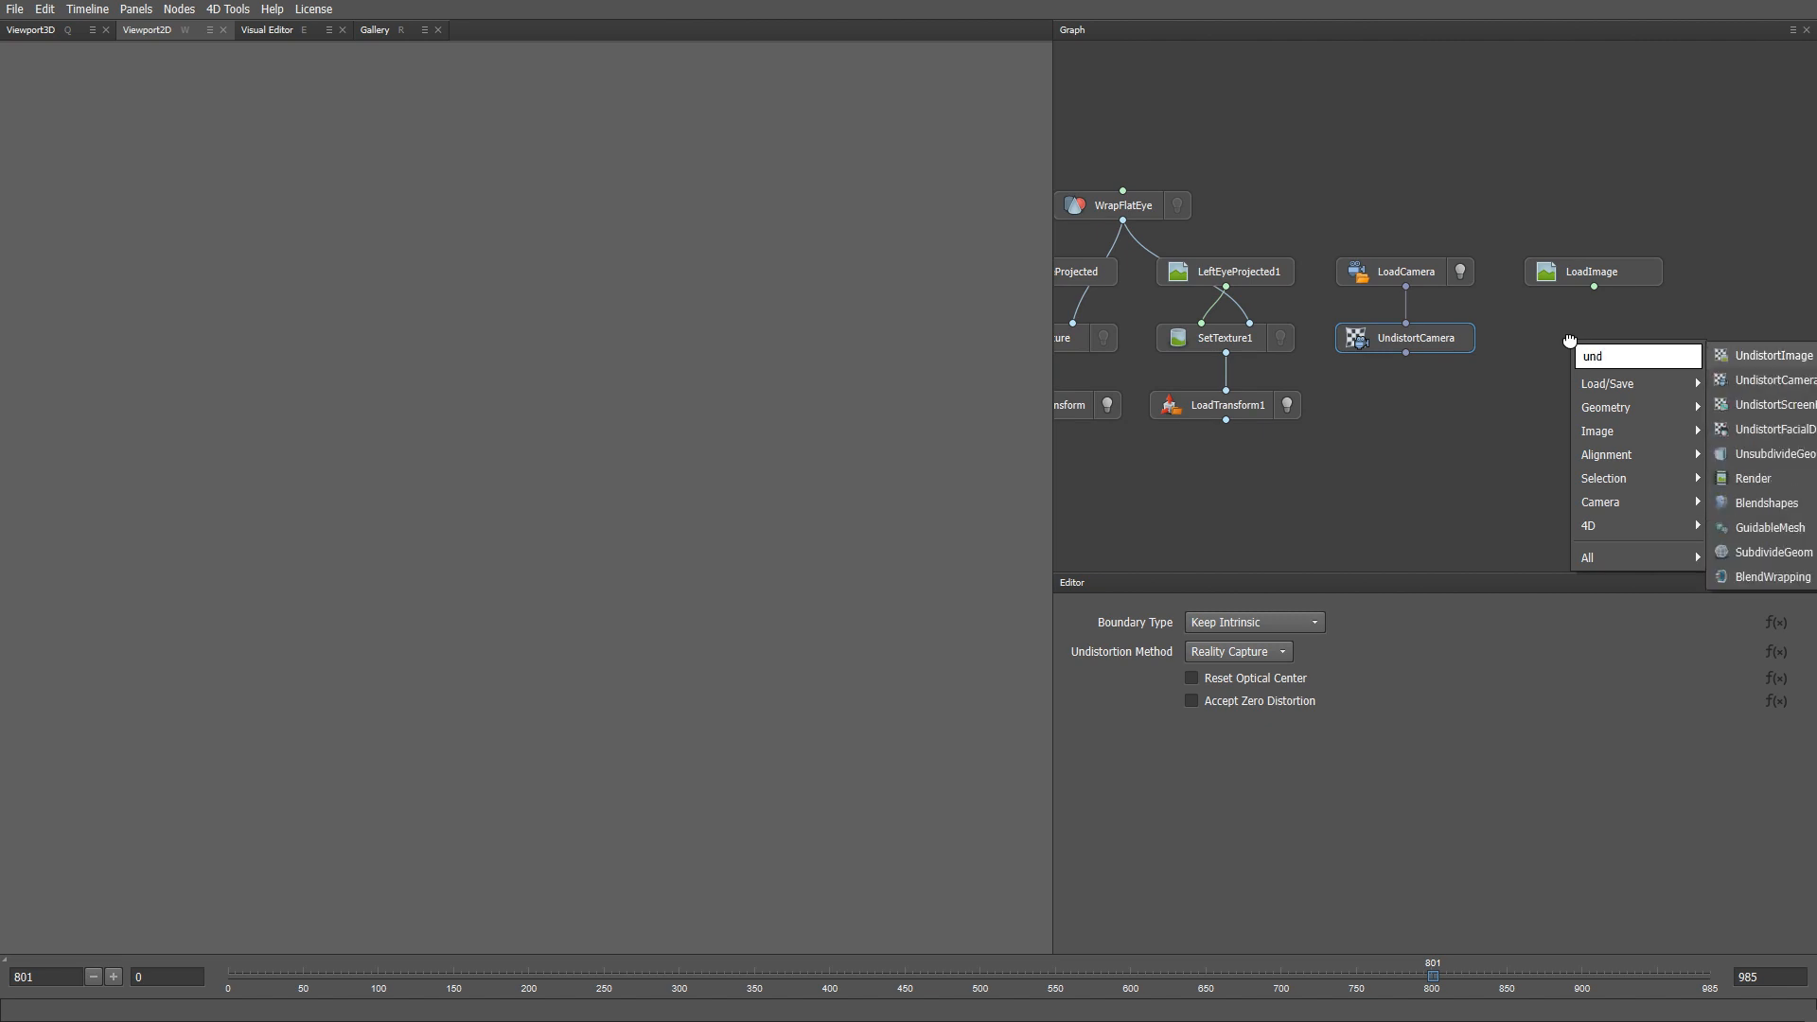
key("Return")
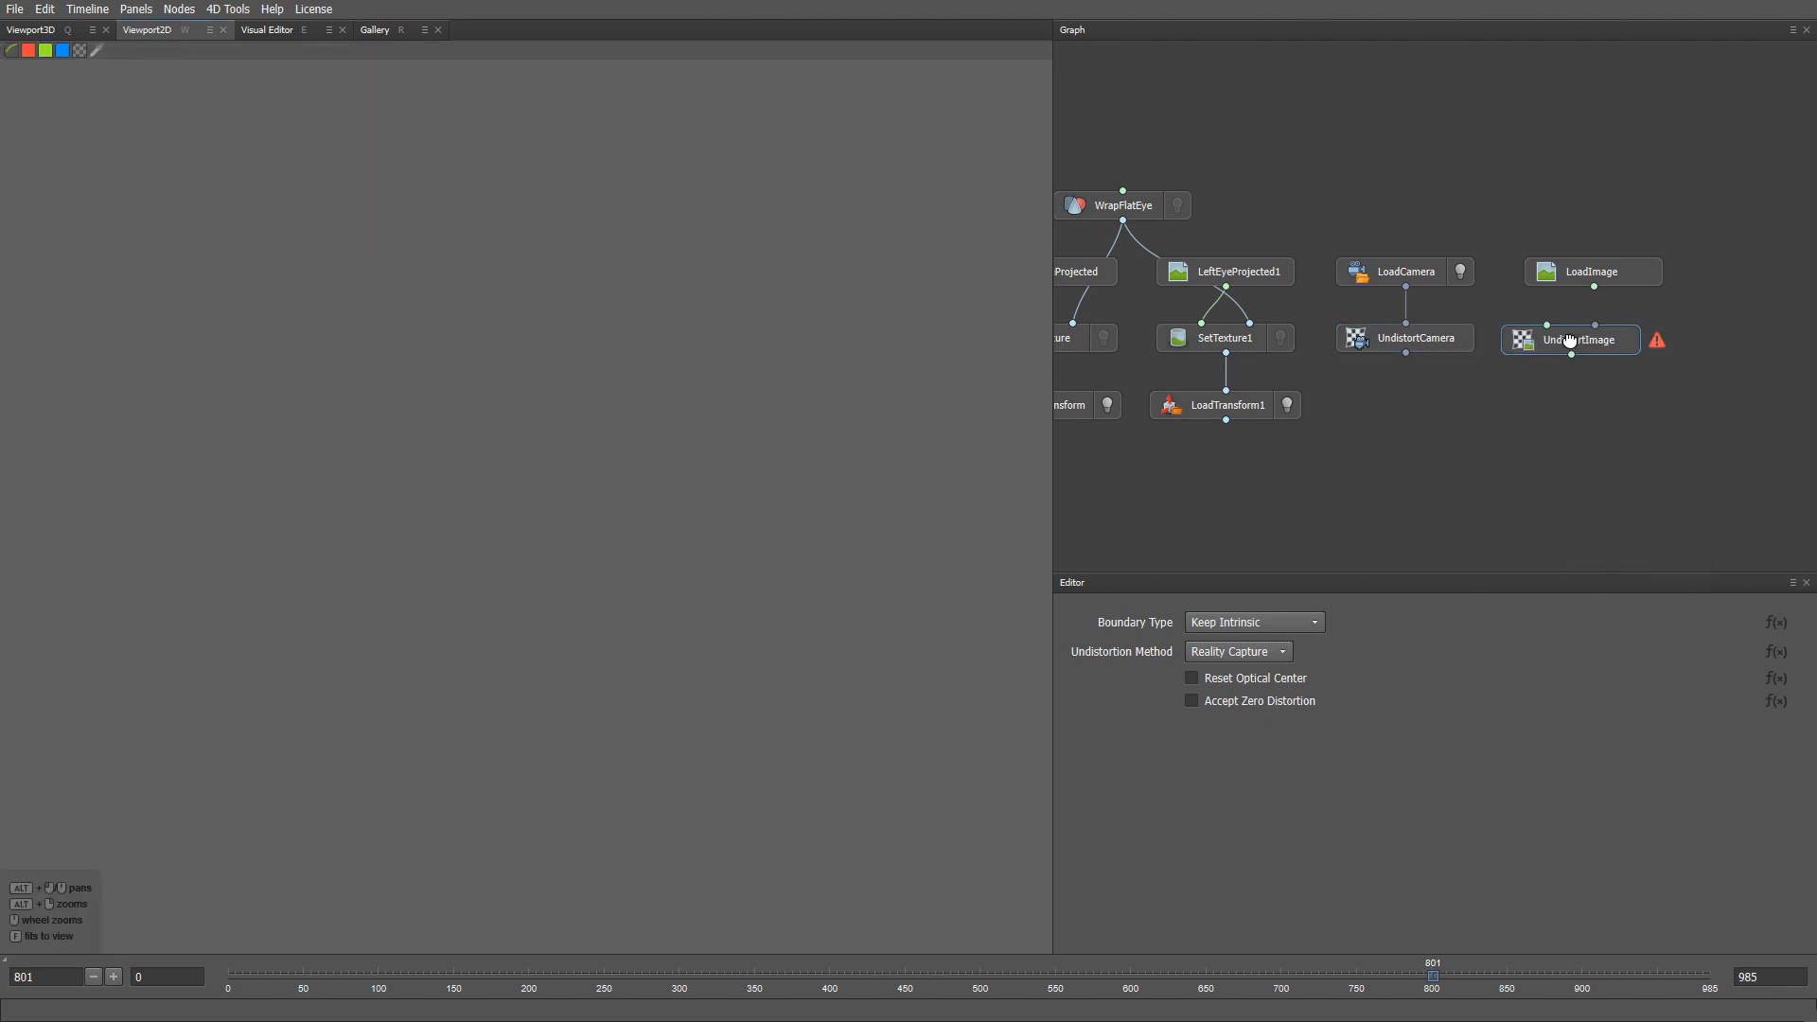
mouse_move(1571, 341)
left_mouse_down()
mouse_move(1594, 339)
mouse_move(1570, 323)
left_mouse_up()
left_click_drag(1406, 287, 1622, 326)
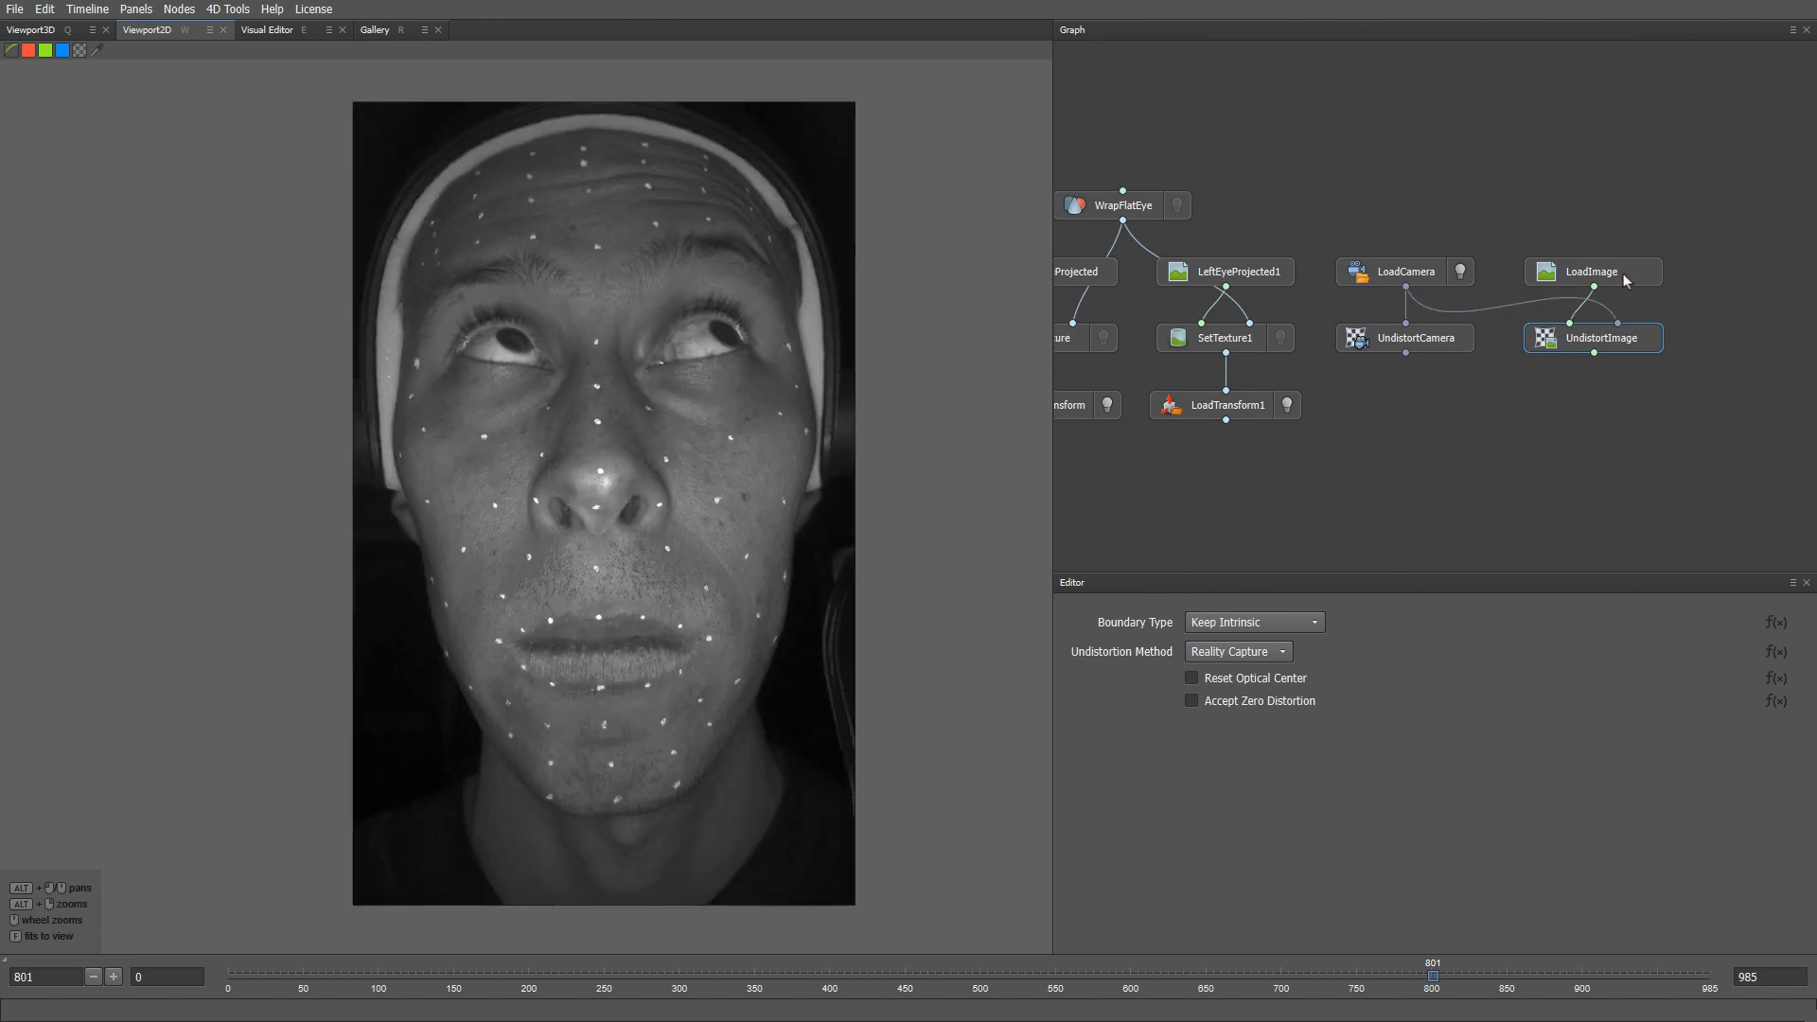
left_click(1626, 279)
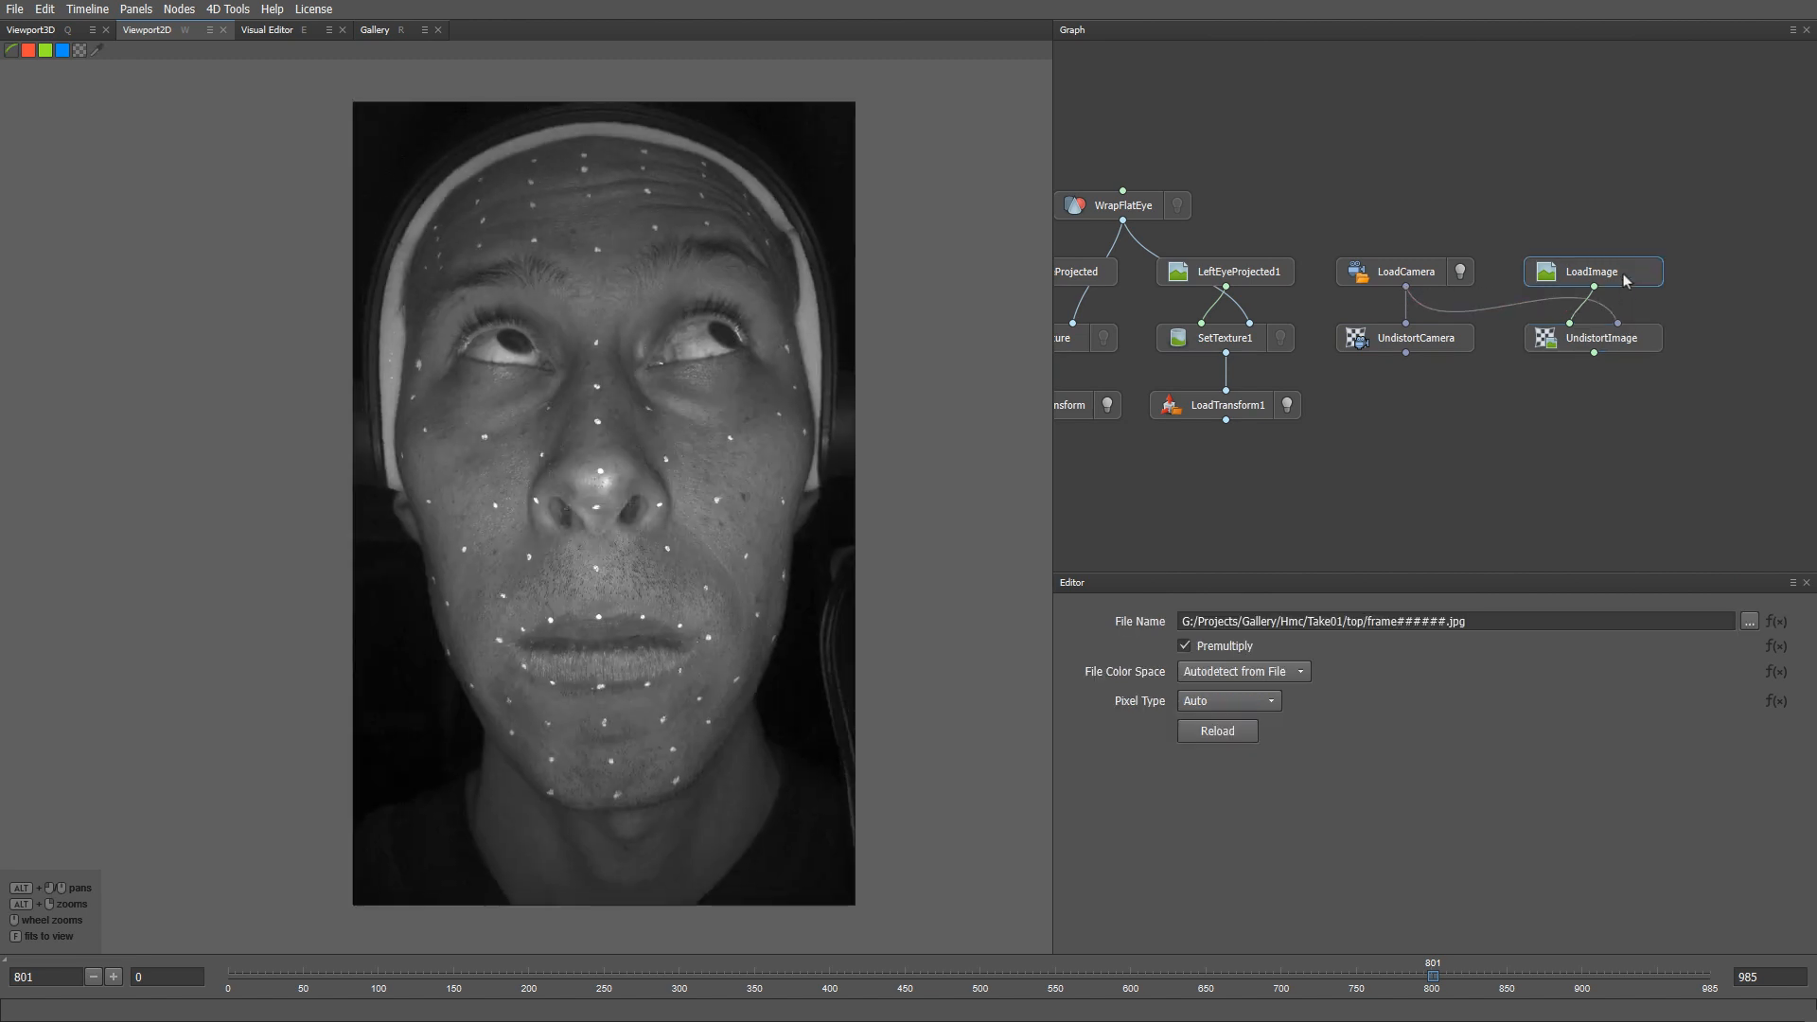
left_click(1637, 338)
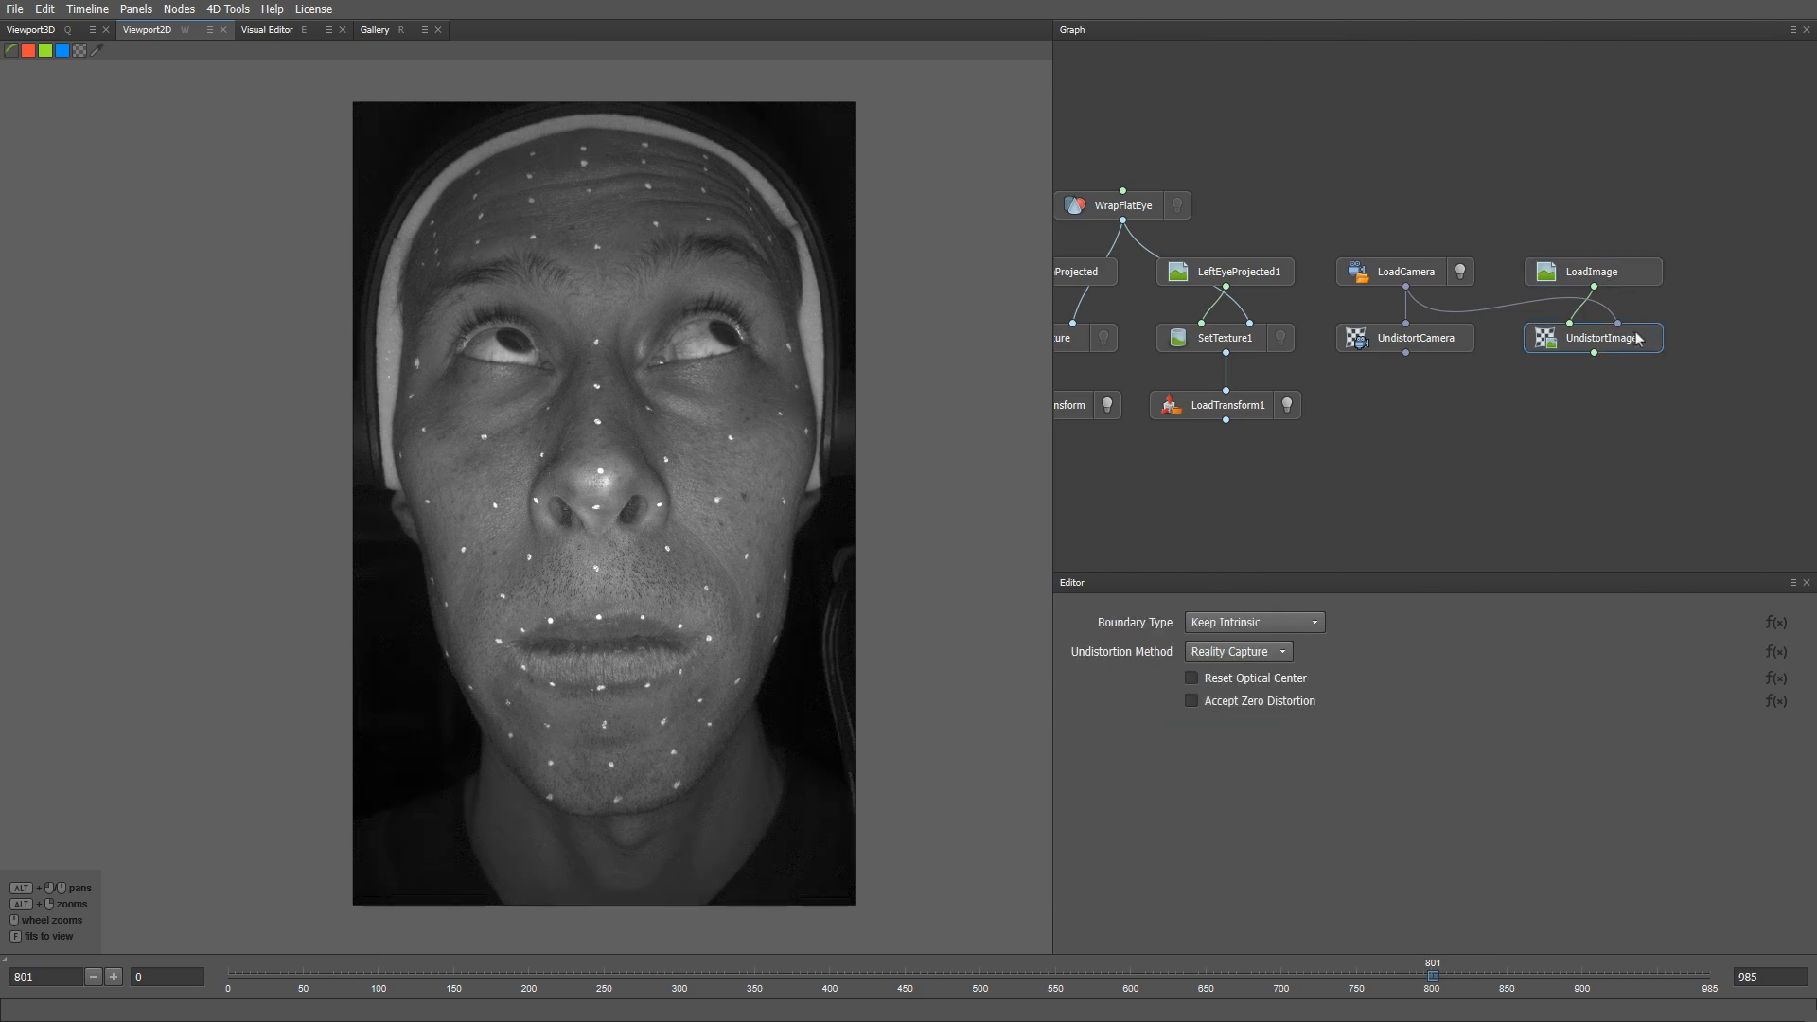
- Show the LoadVertices head without eyeballs in the 3D view, orbited to a three-quarter angle
key("q")
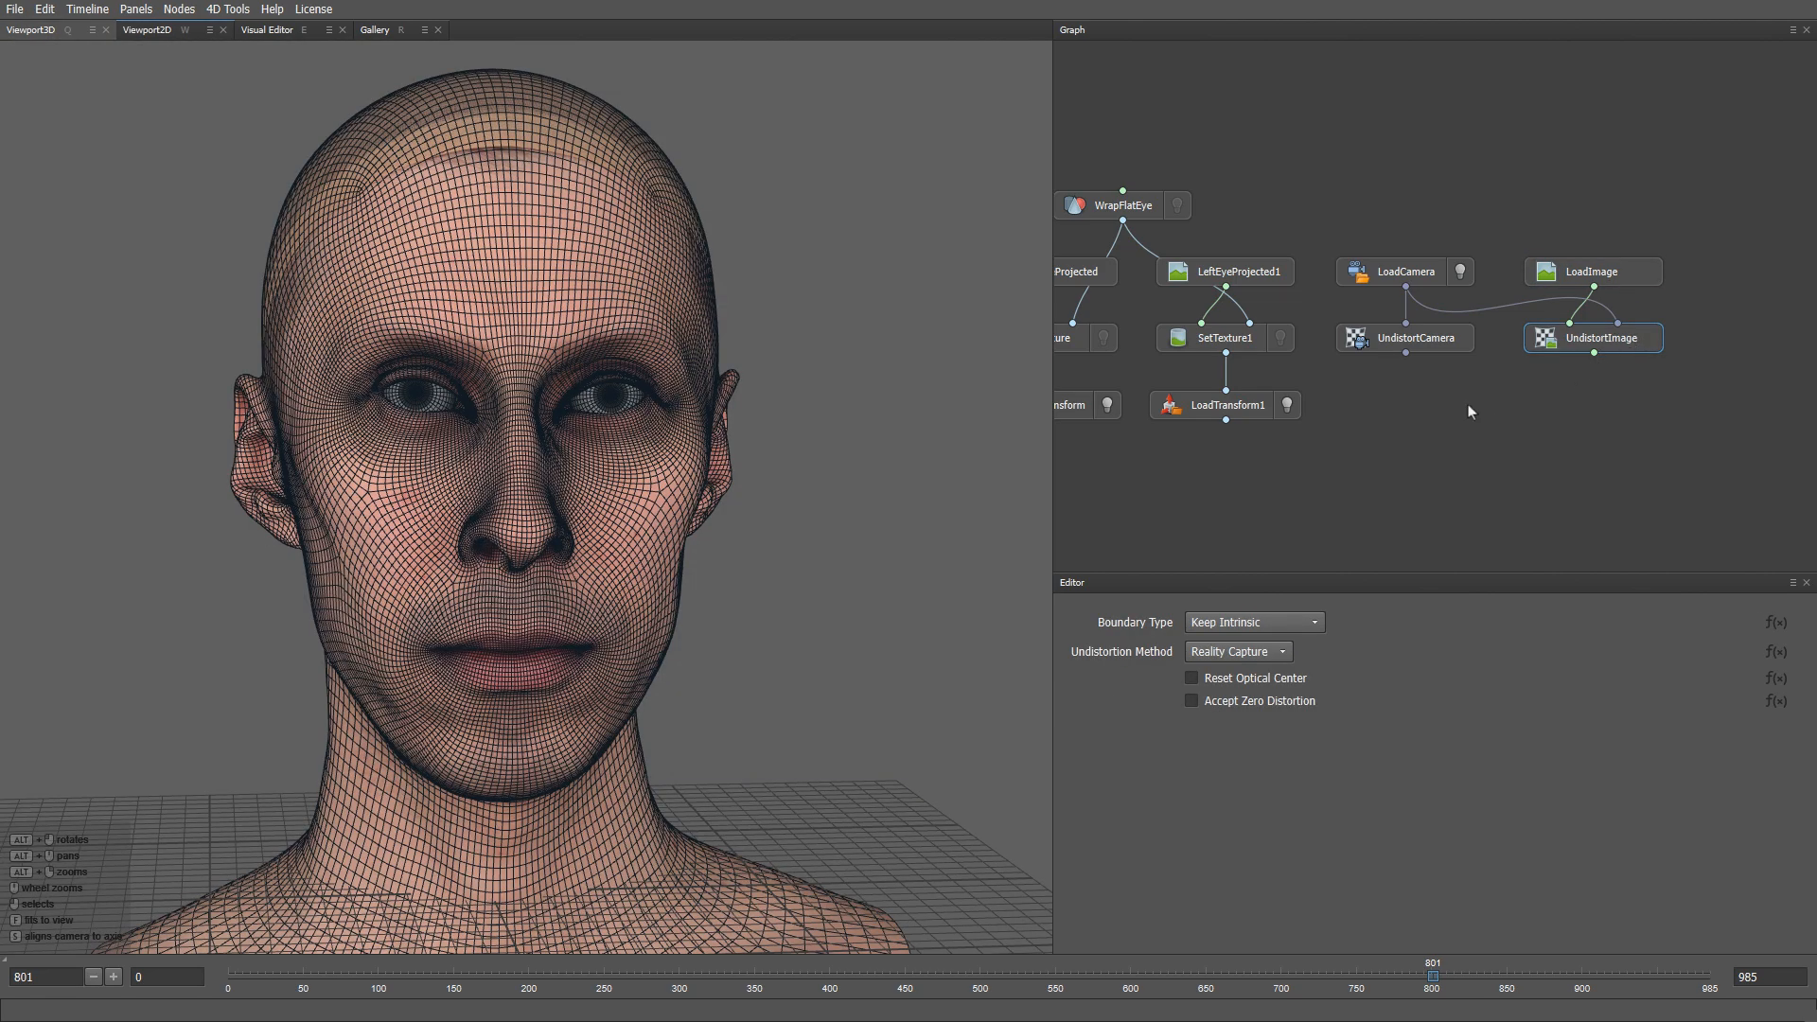
middle_click_drag(1468, 412, 1602, 423)
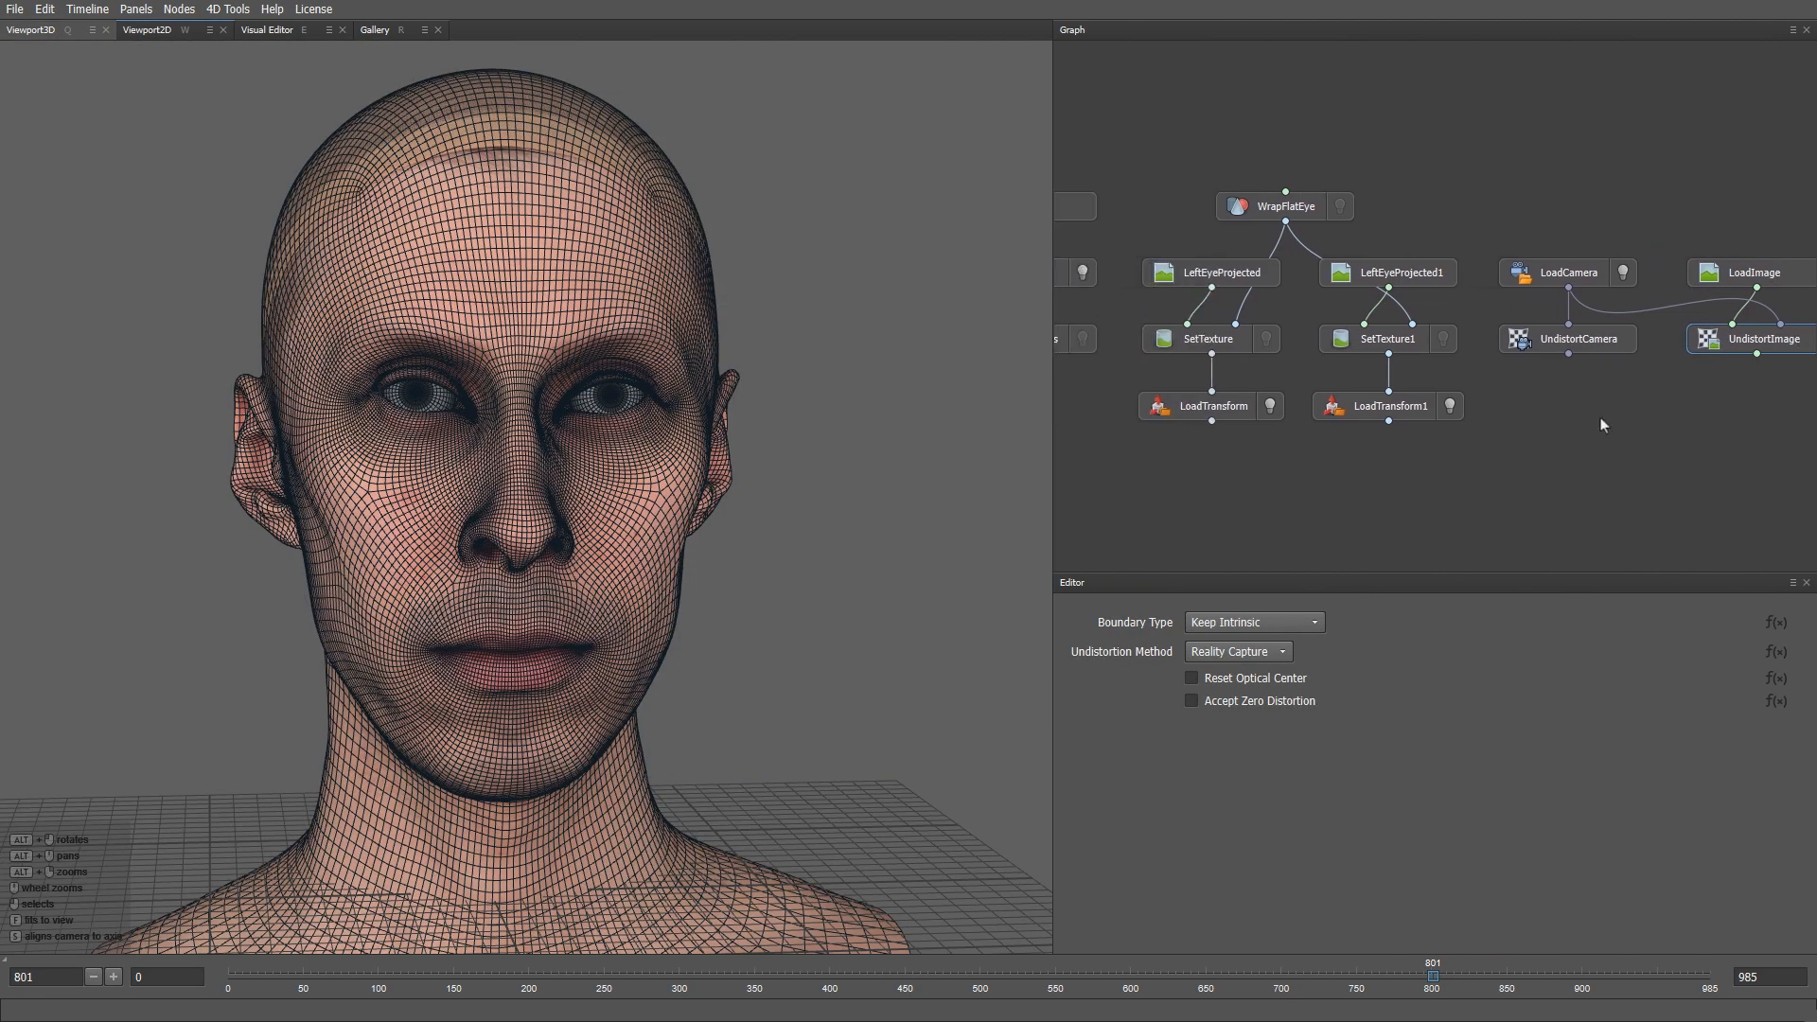
left_click(1083, 339)
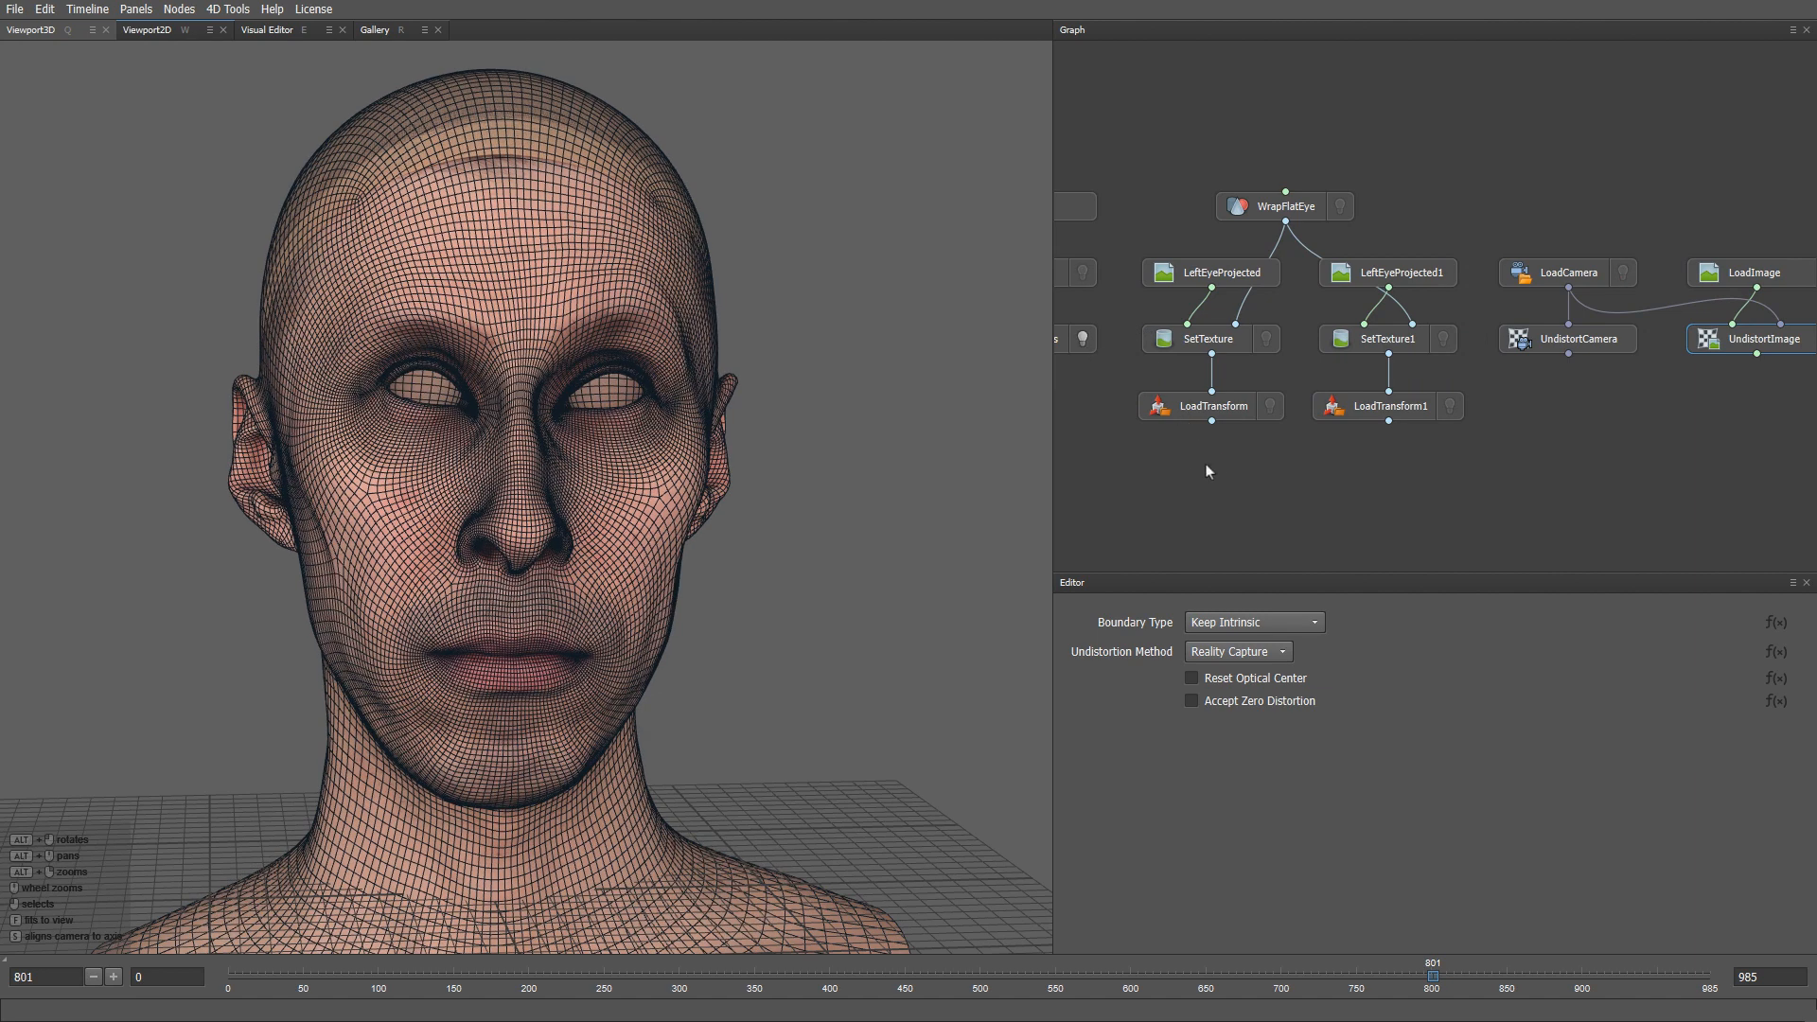
middle_click_drag(1206, 466, 1292, 454)
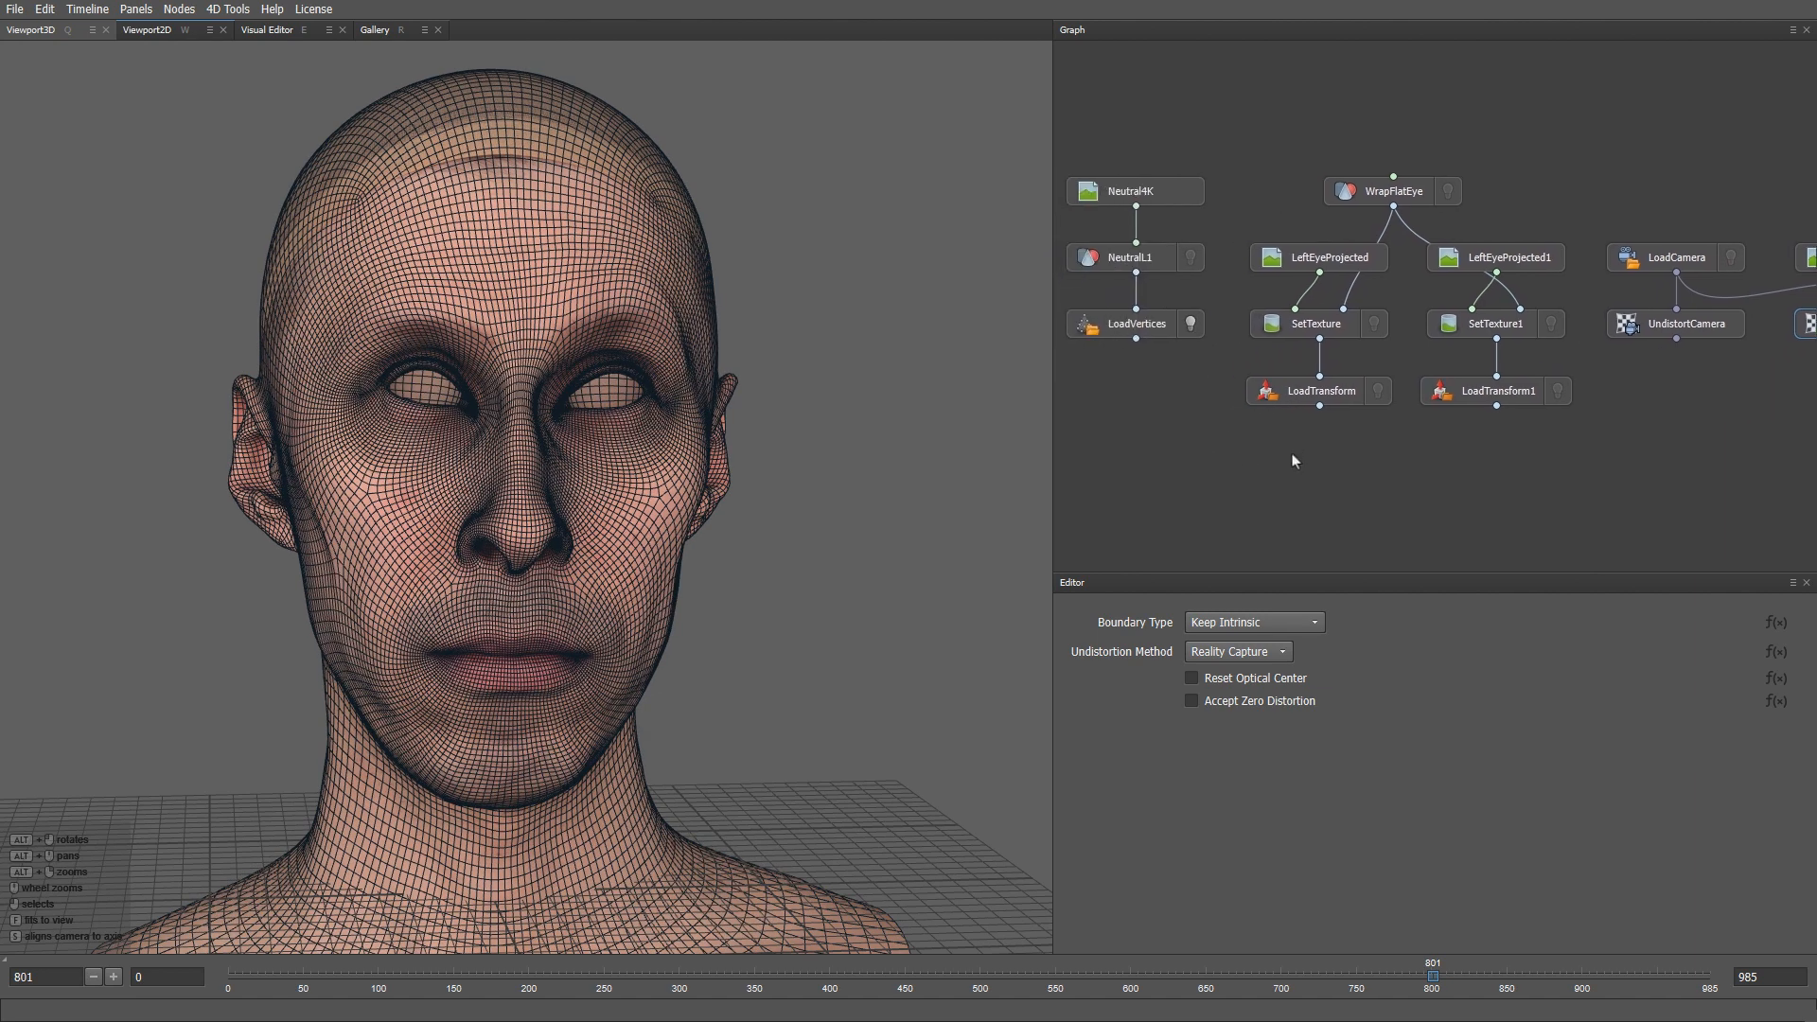
left_click_drag(597, 548, 689, 568, "alt")
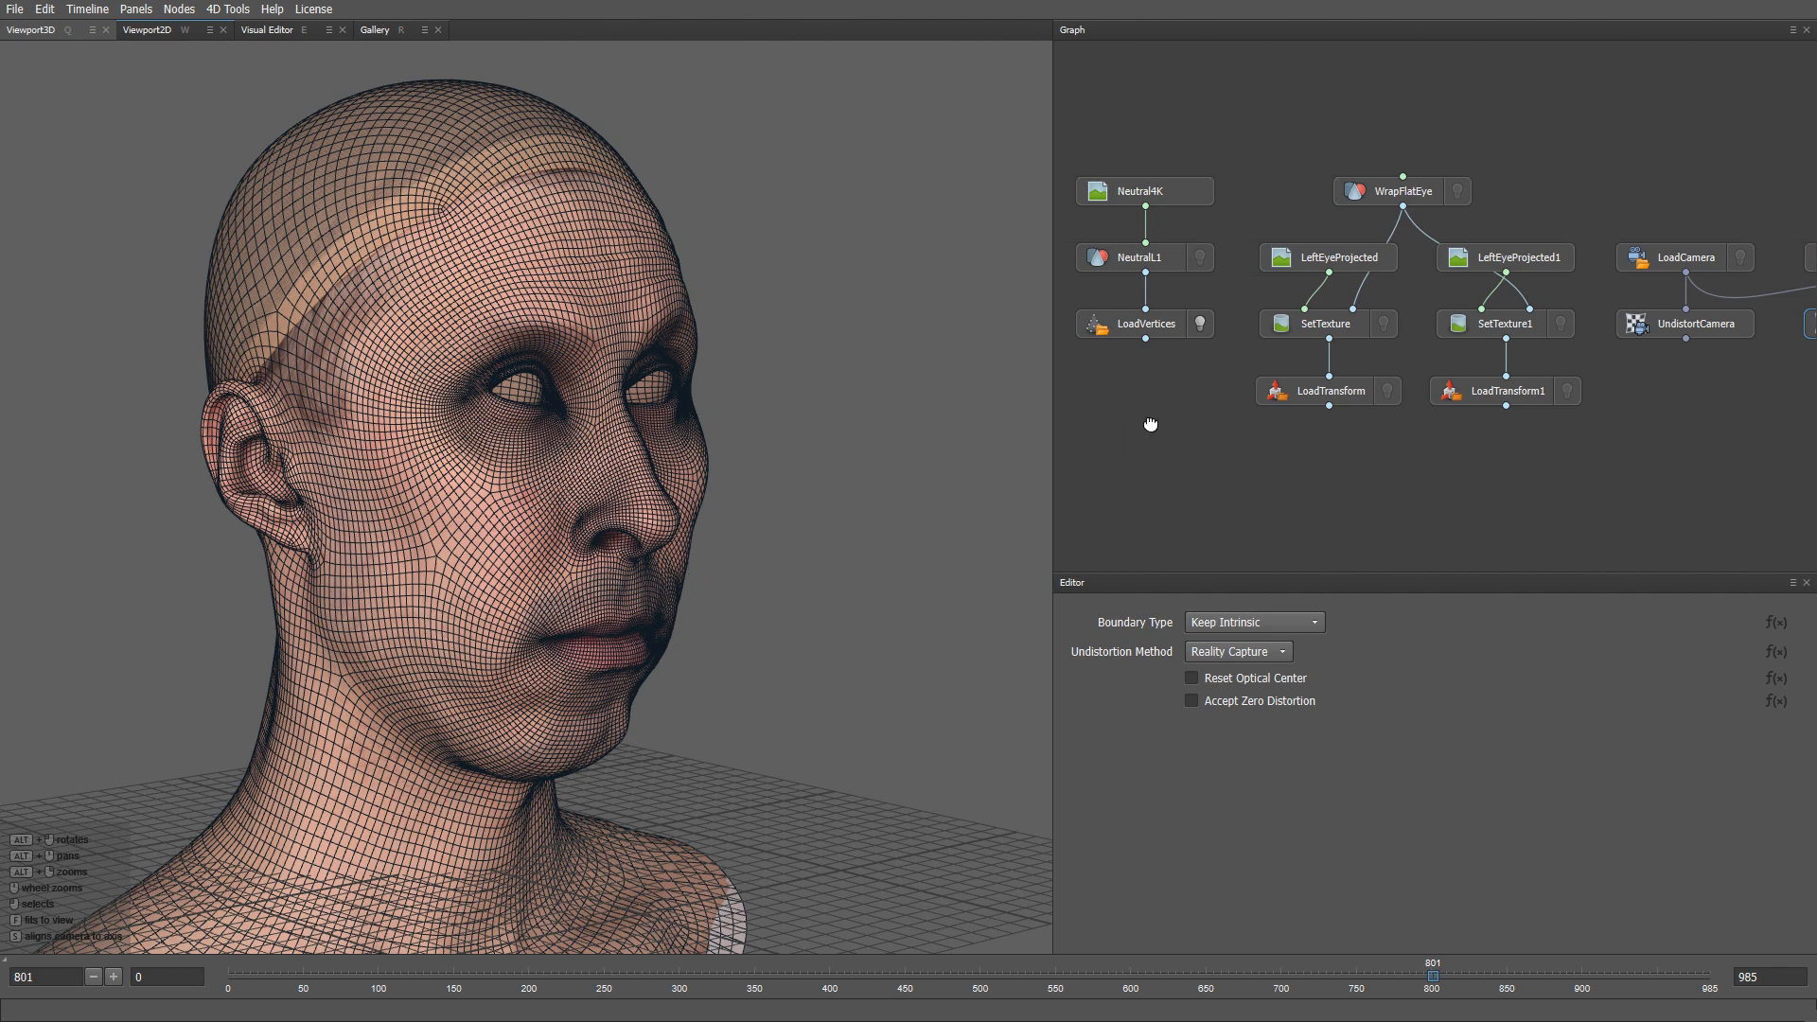
- Add a LoadTransform node under LoadVertices and connect it
middle_click_drag(1156, 417, 1195, 401)
key("Tab")
type("loa")
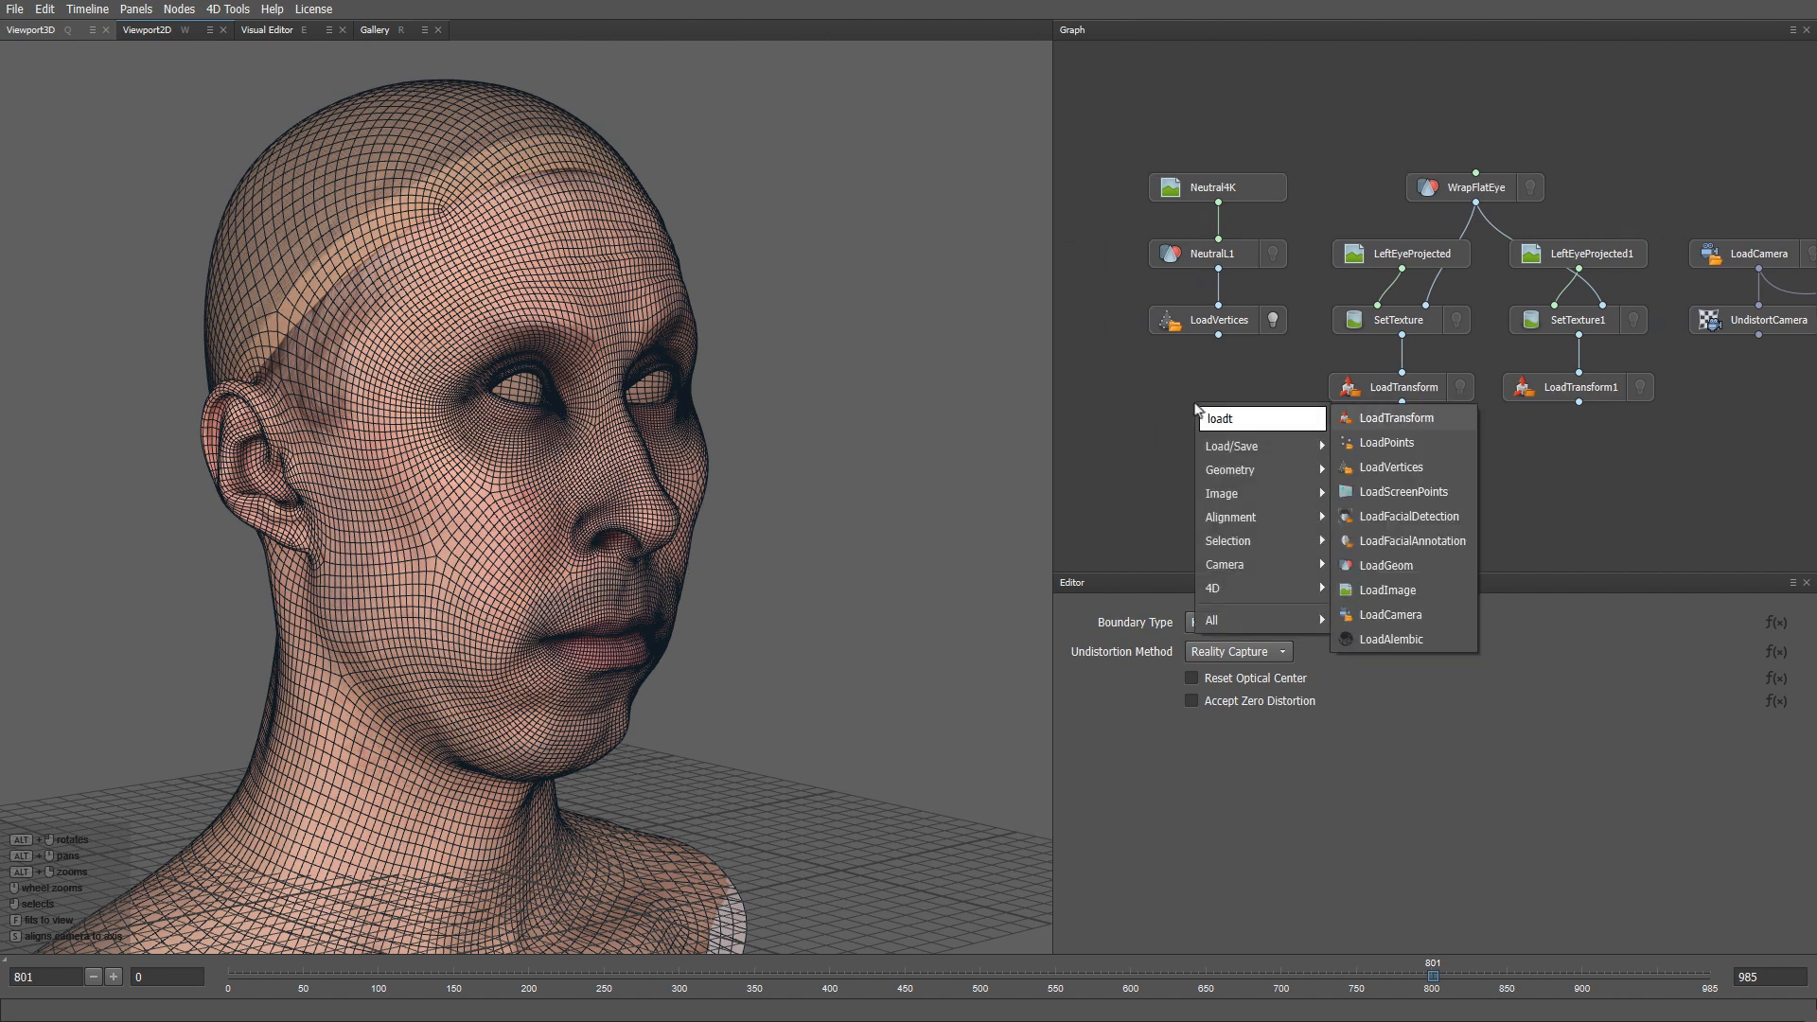
key("Return")
left_click_drag(1197, 409, 1221, 372)
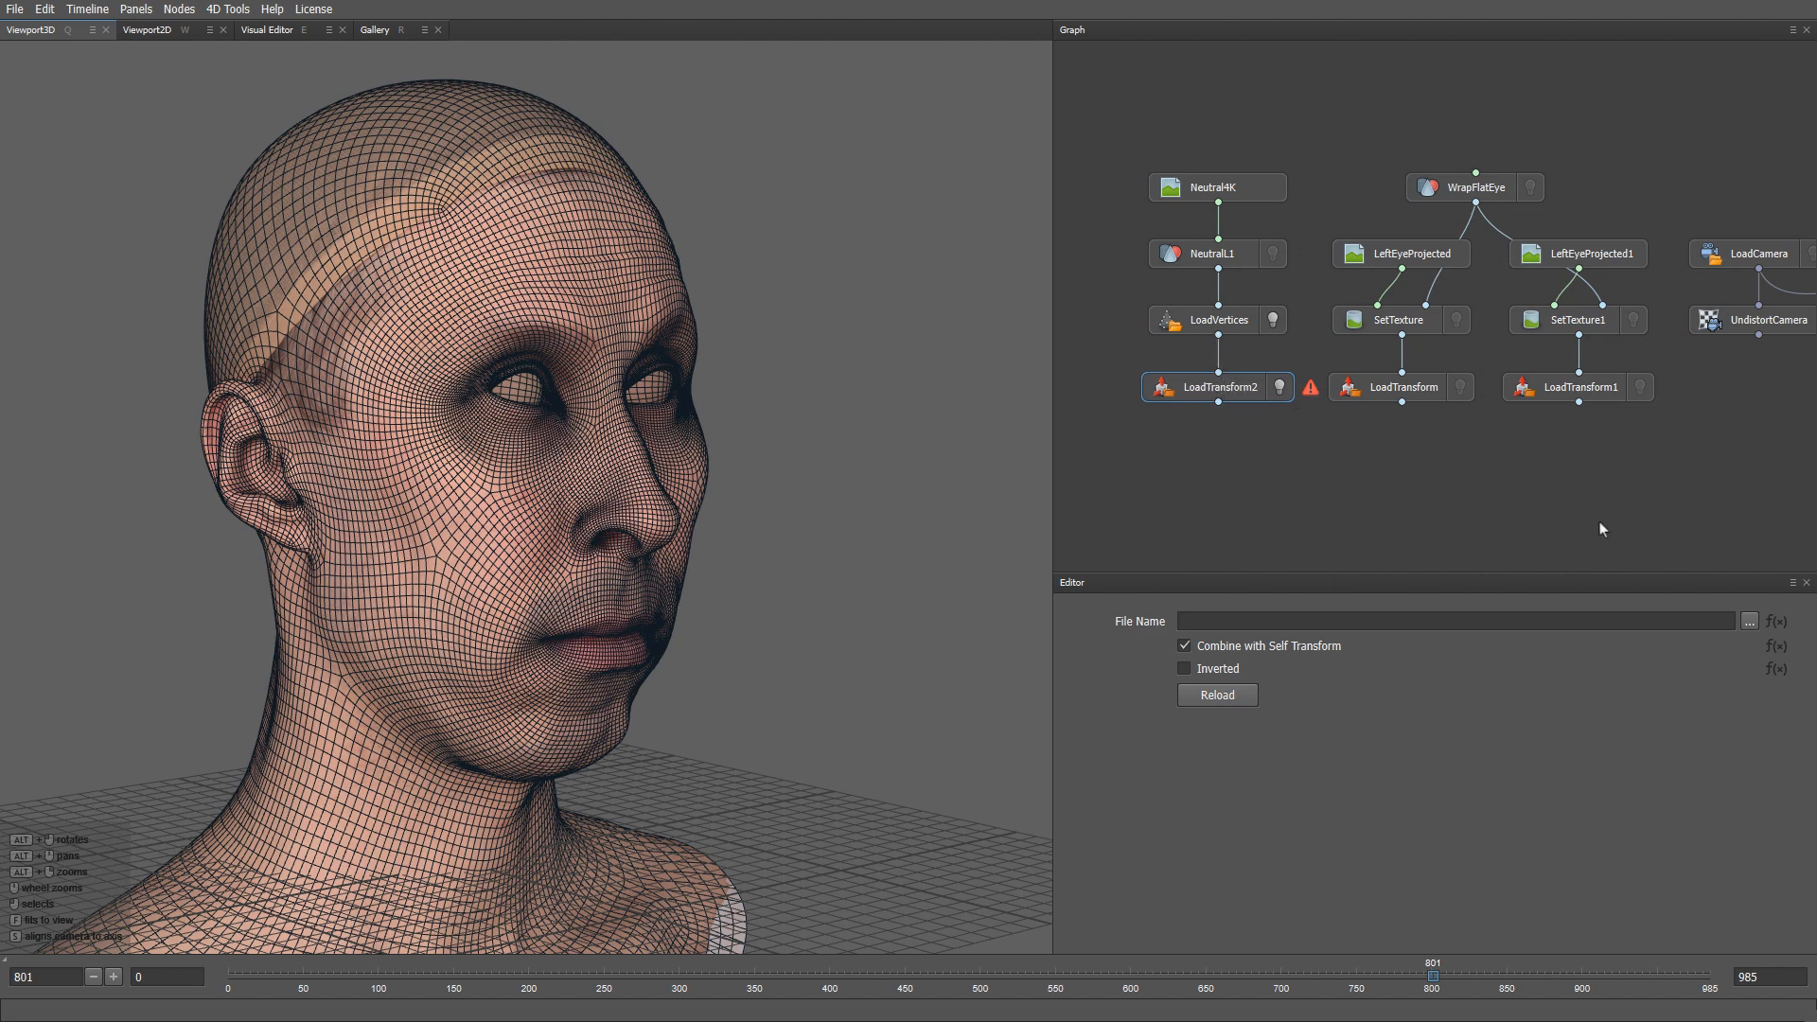
- Load the Take01 GuidableHeadStabilizationTransforms frames as an inverted sequence
left_click(1750, 622)
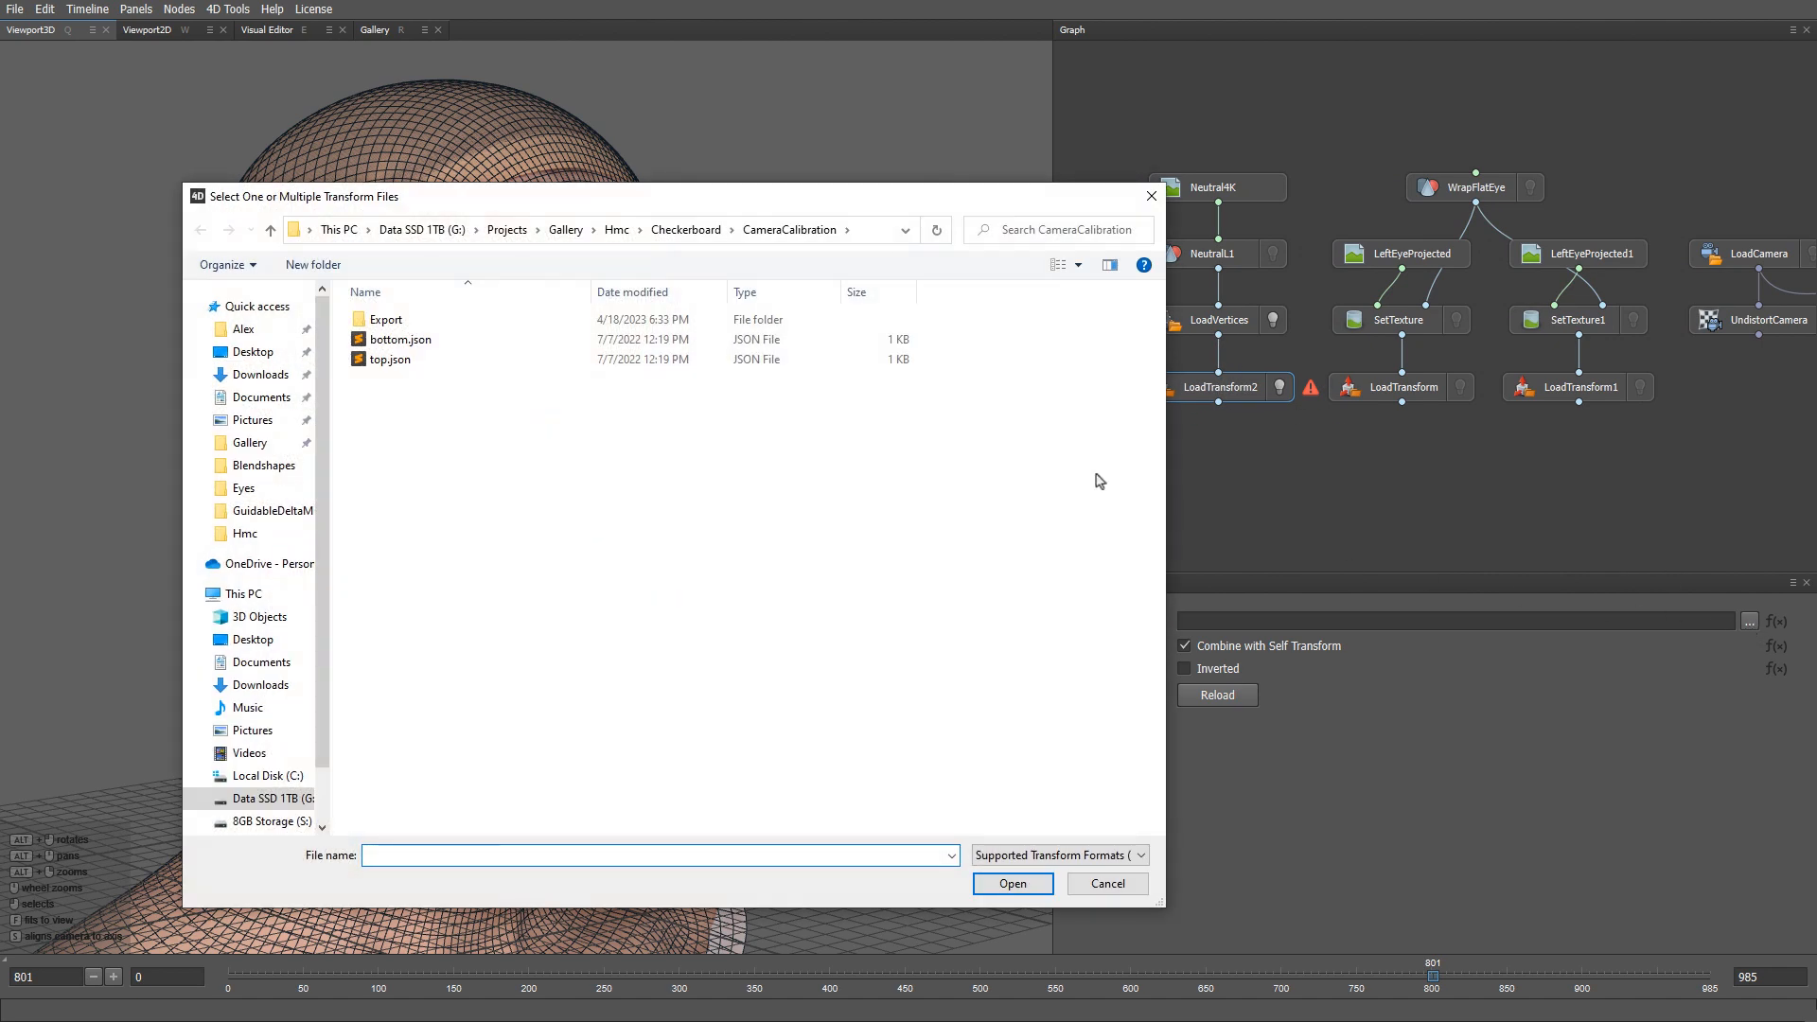
left_click(616, 229)
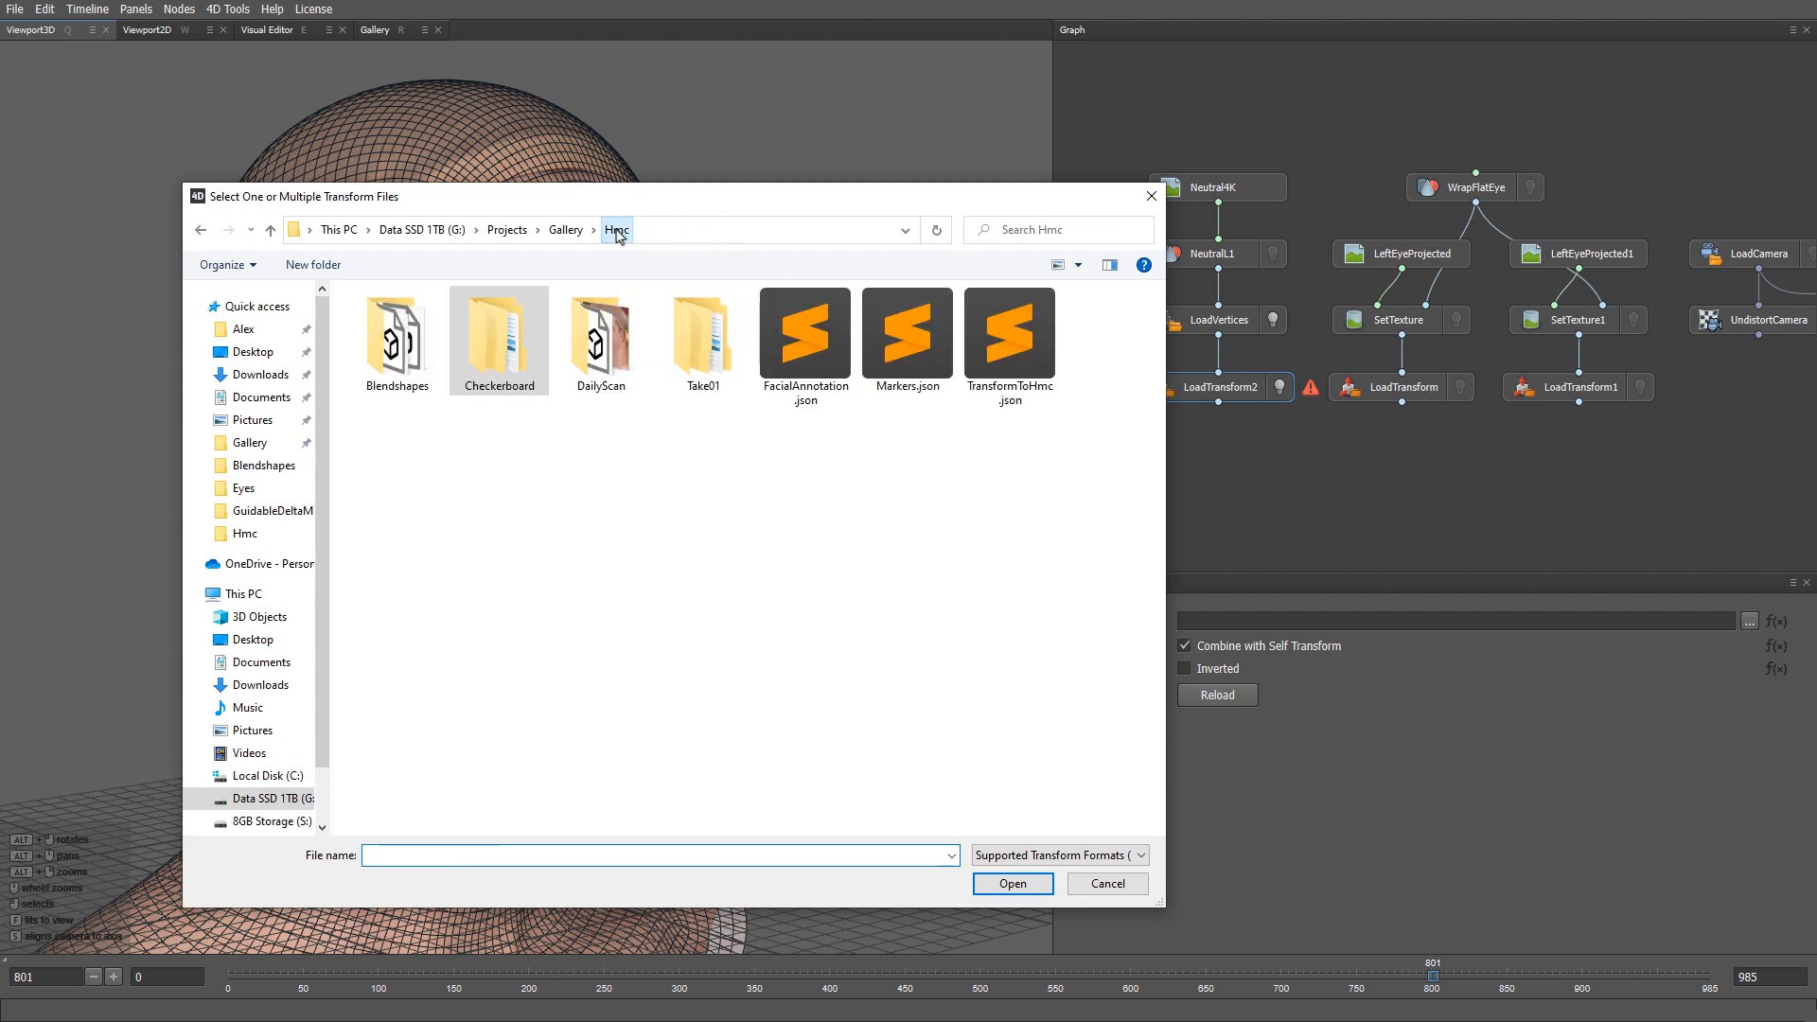
double_click(696, 341)
double_click(588, 394)
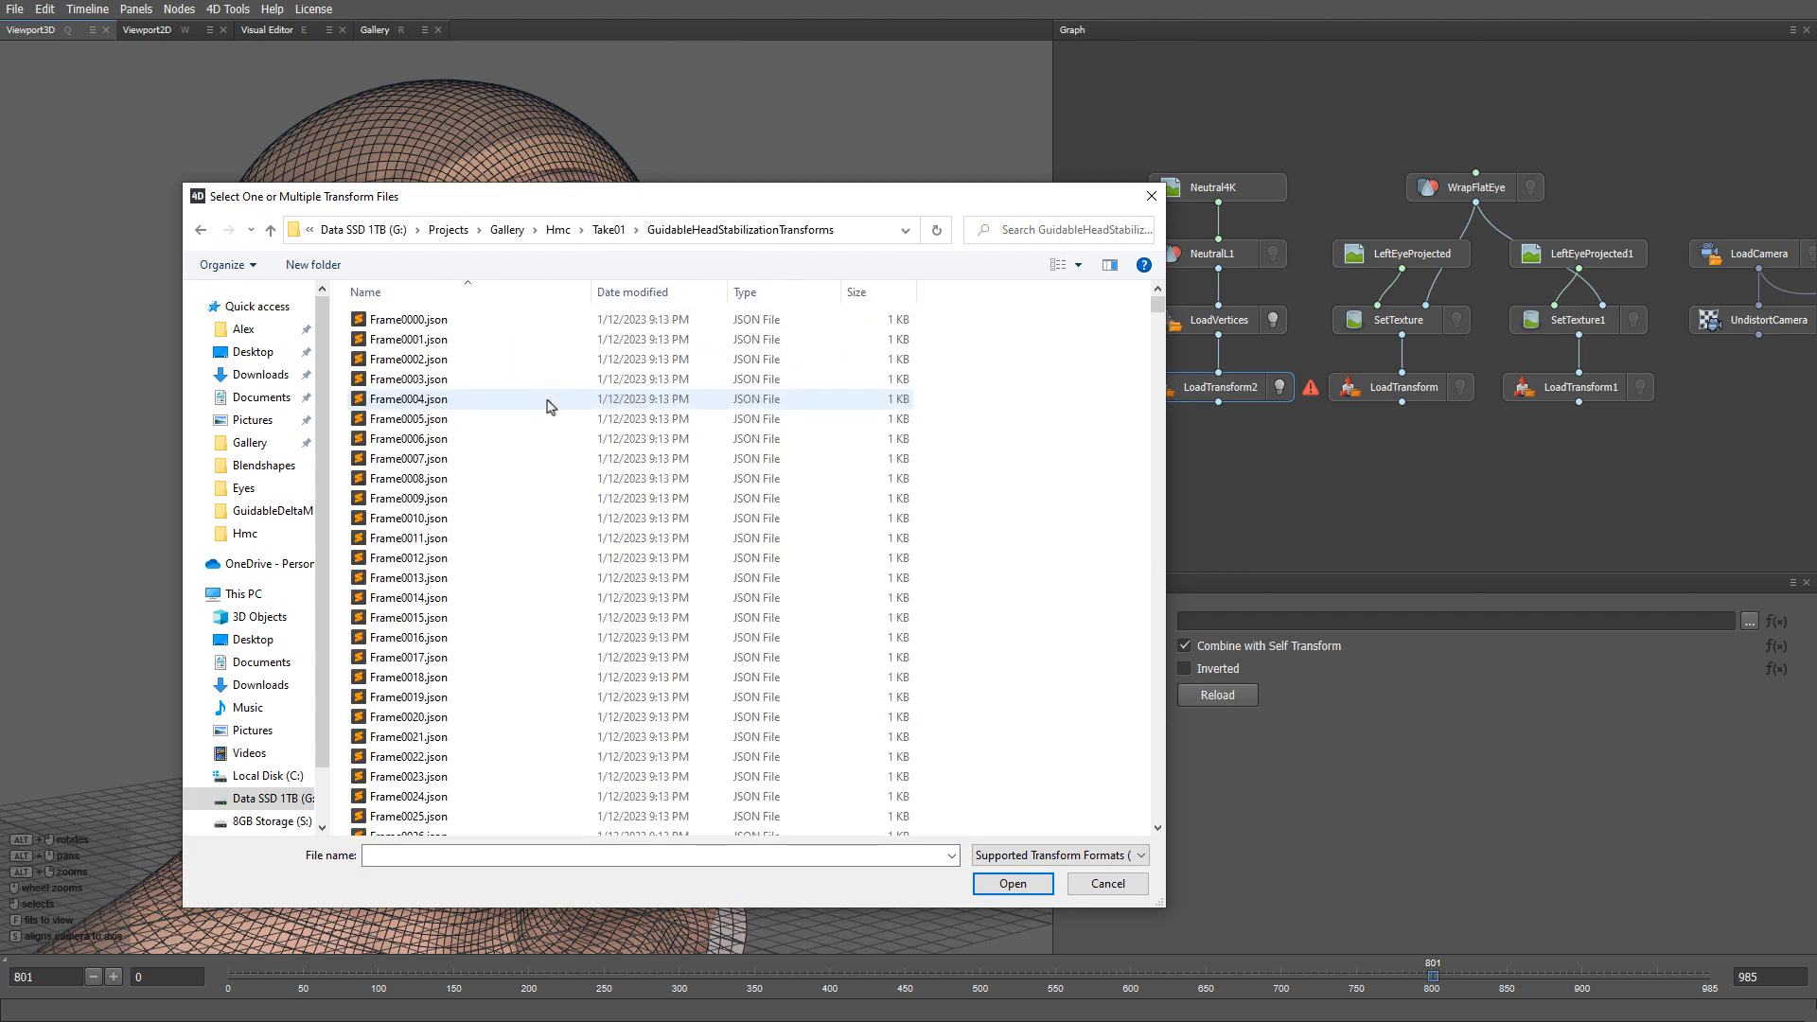
double_click(444, 320)
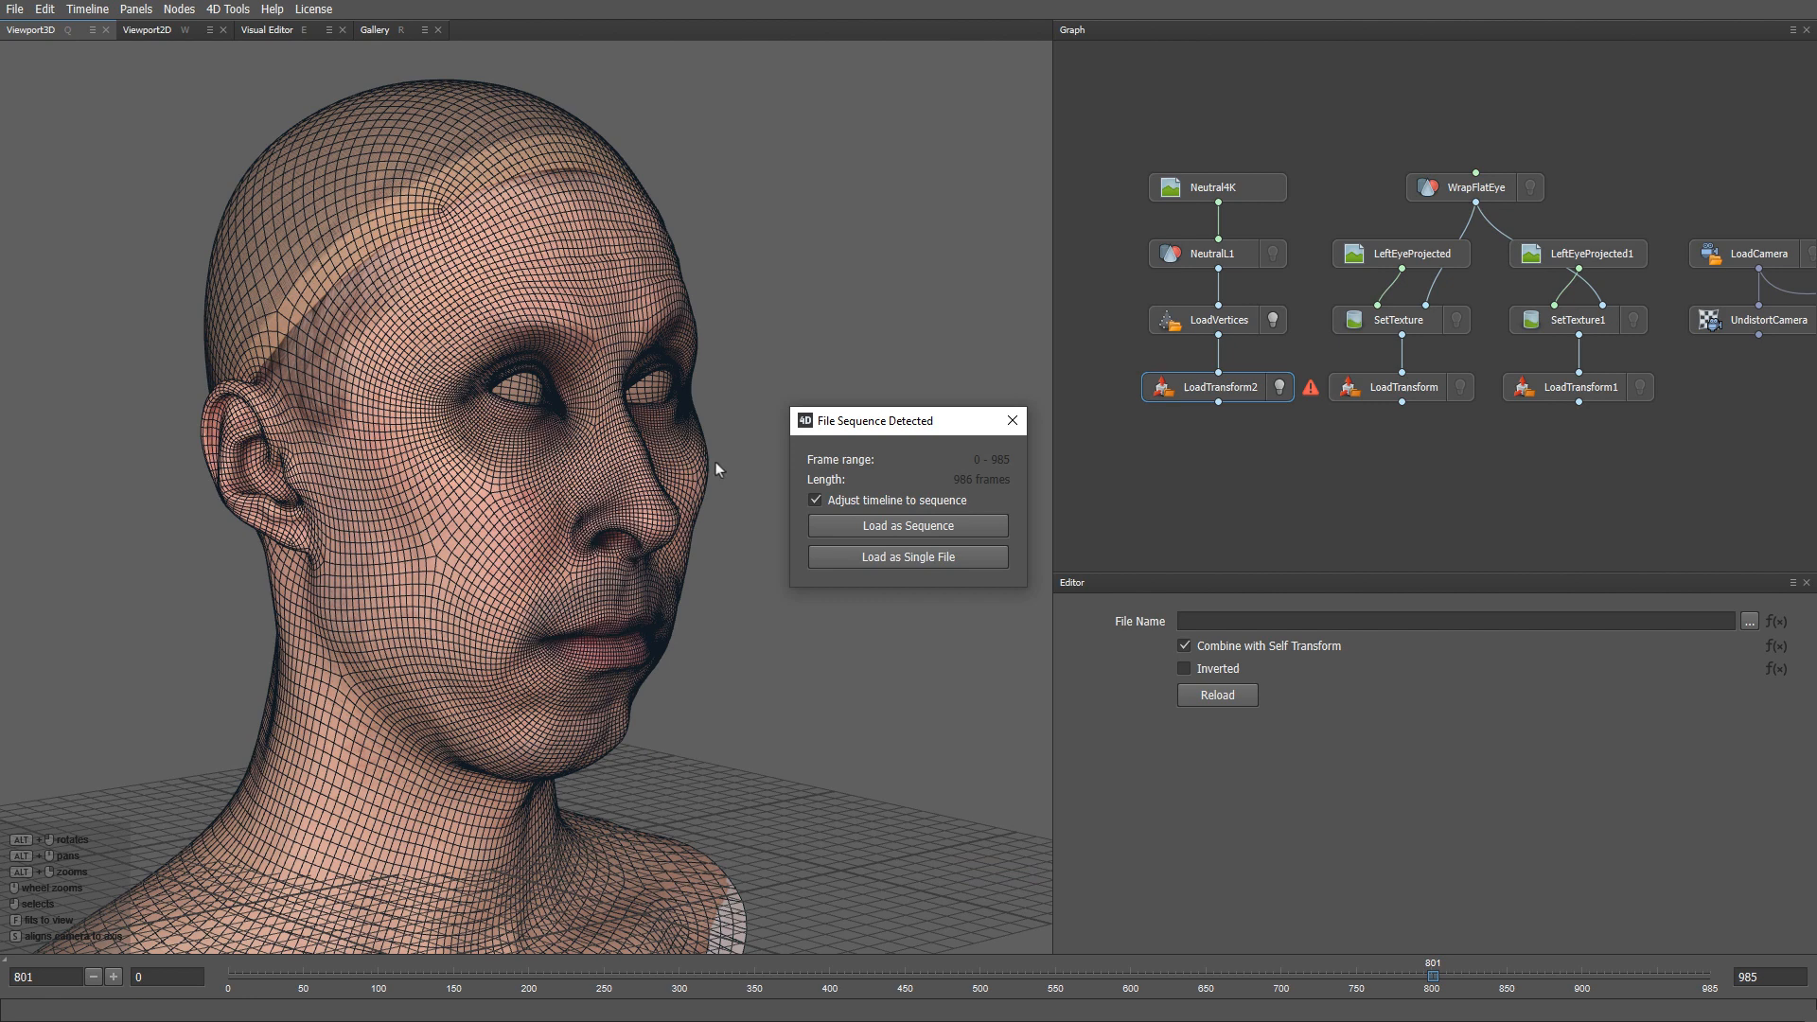
left_click(849, 525)
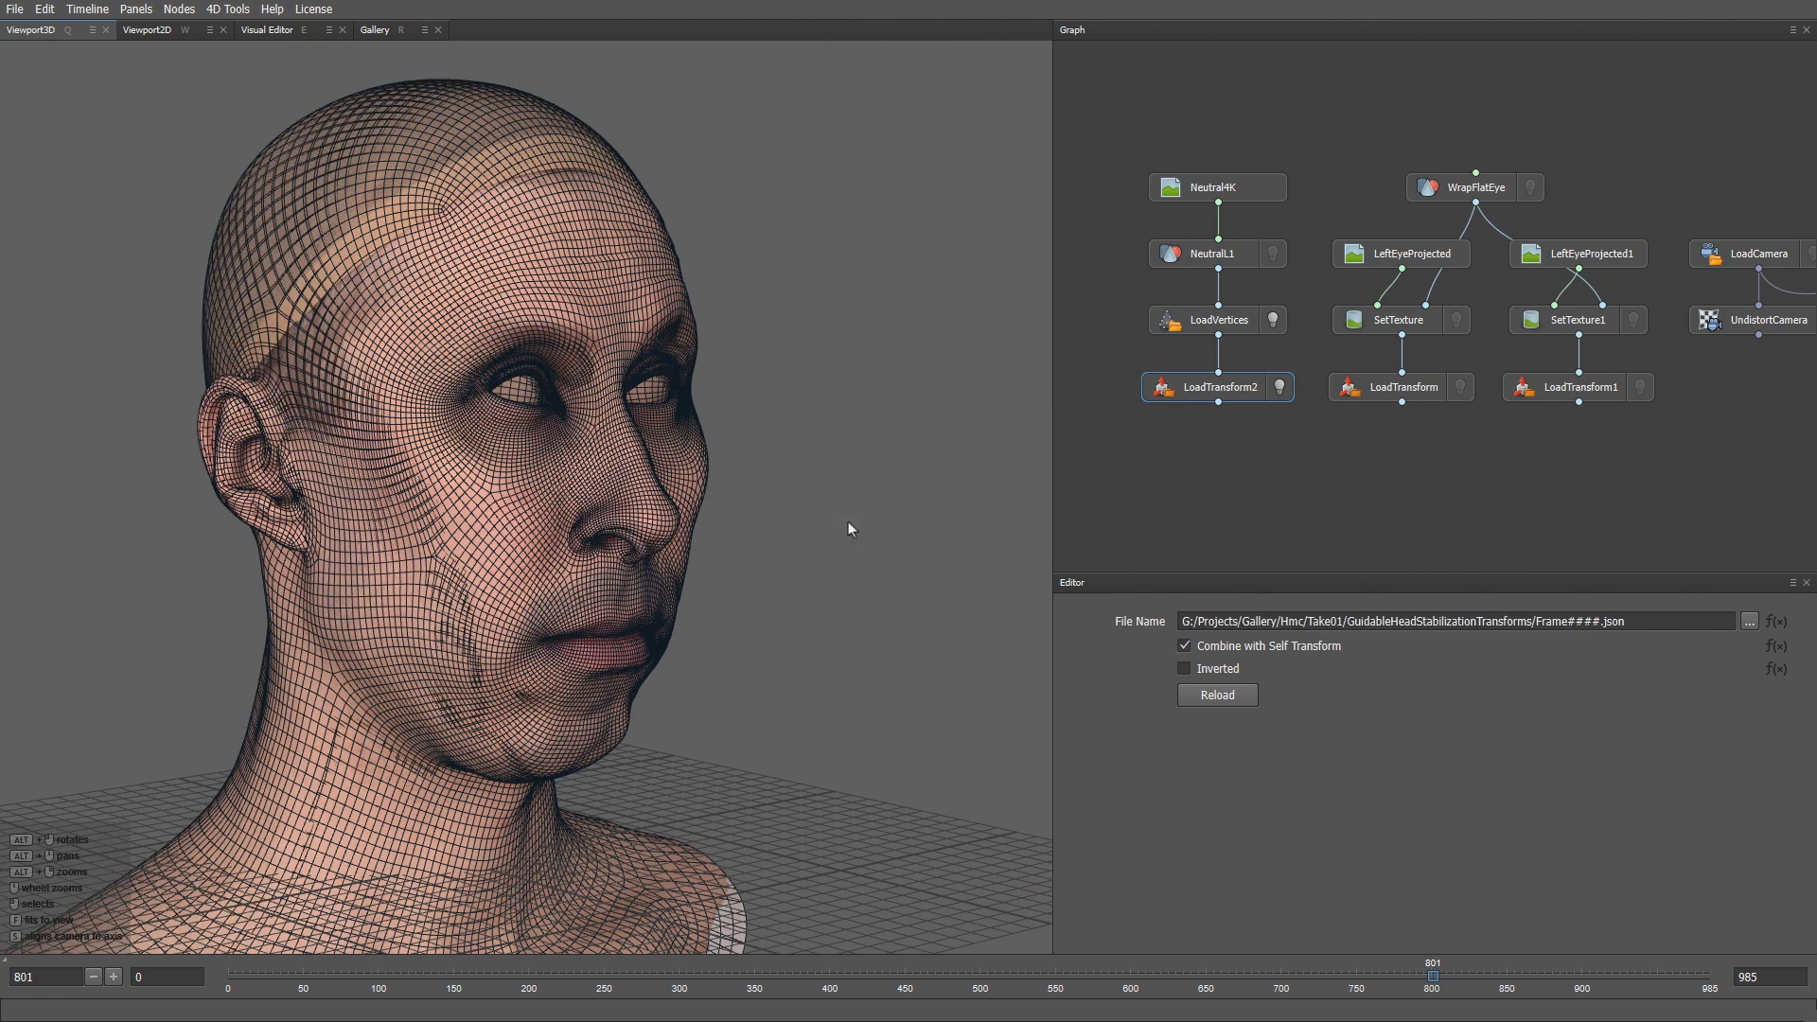
left_click(1184, 669)
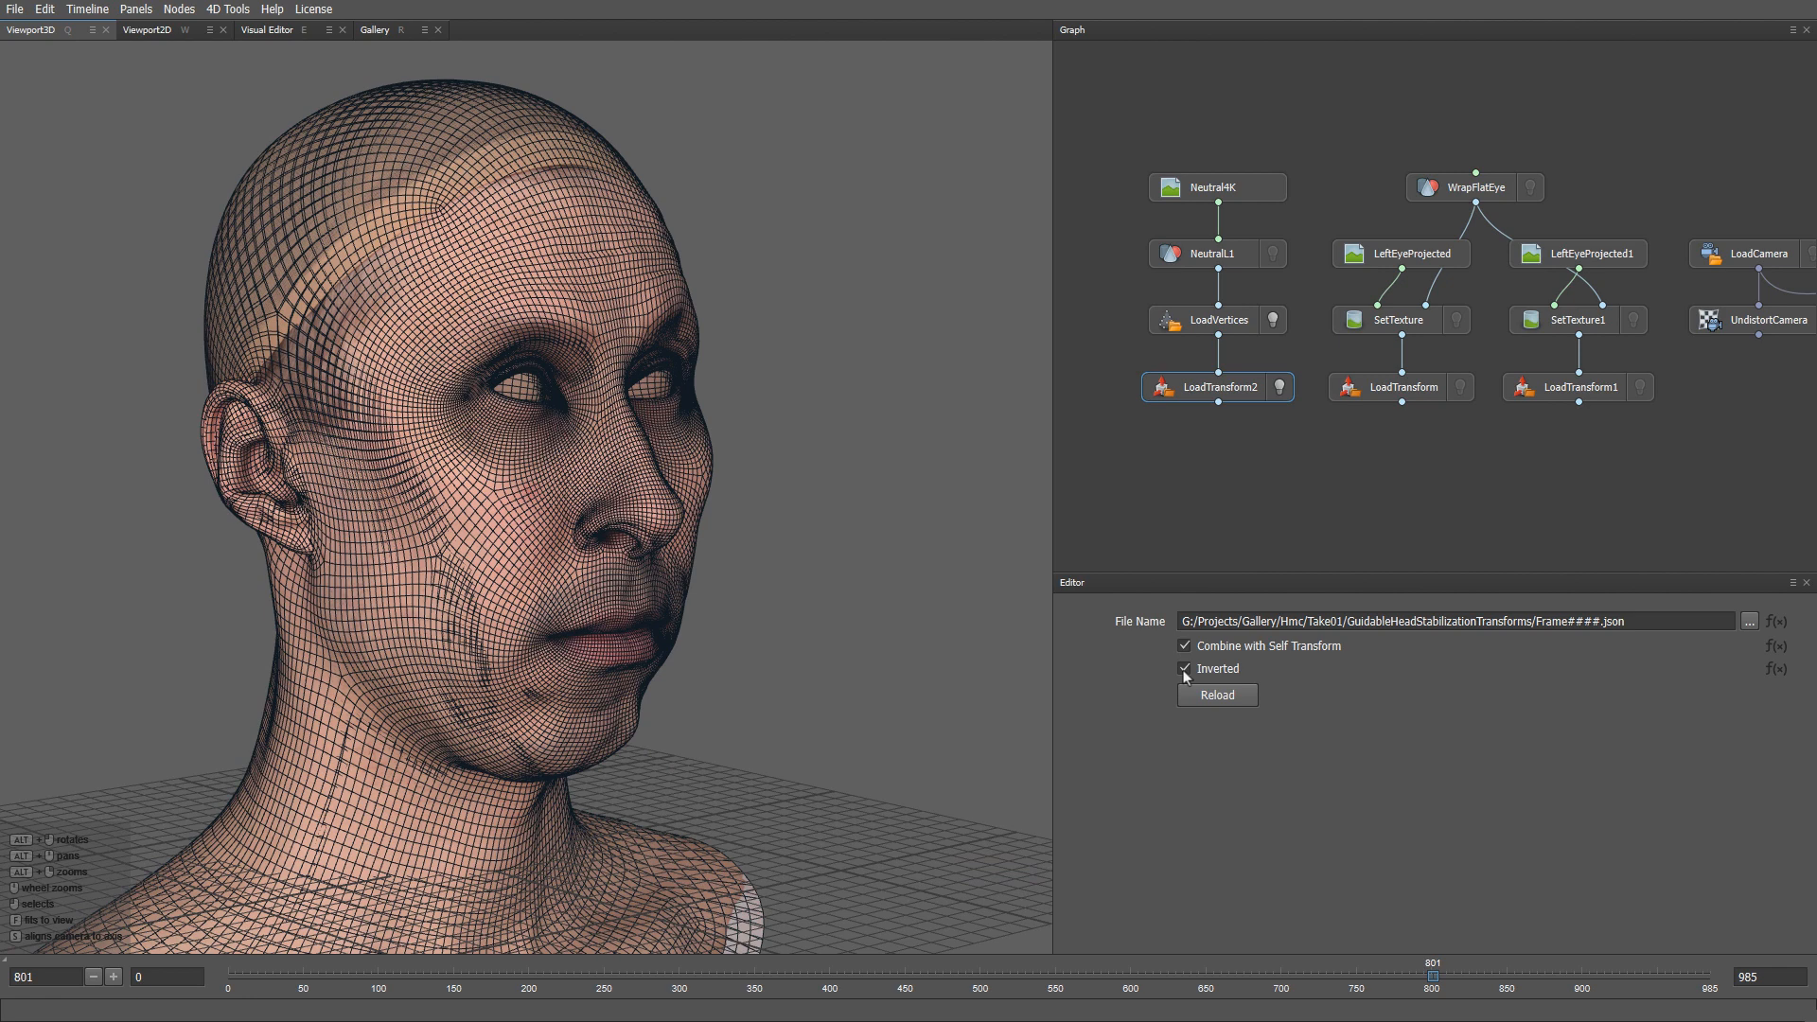
- Rename the node to Destabilization and display its result in the viewport
key("F2")
type("Destabiliza")
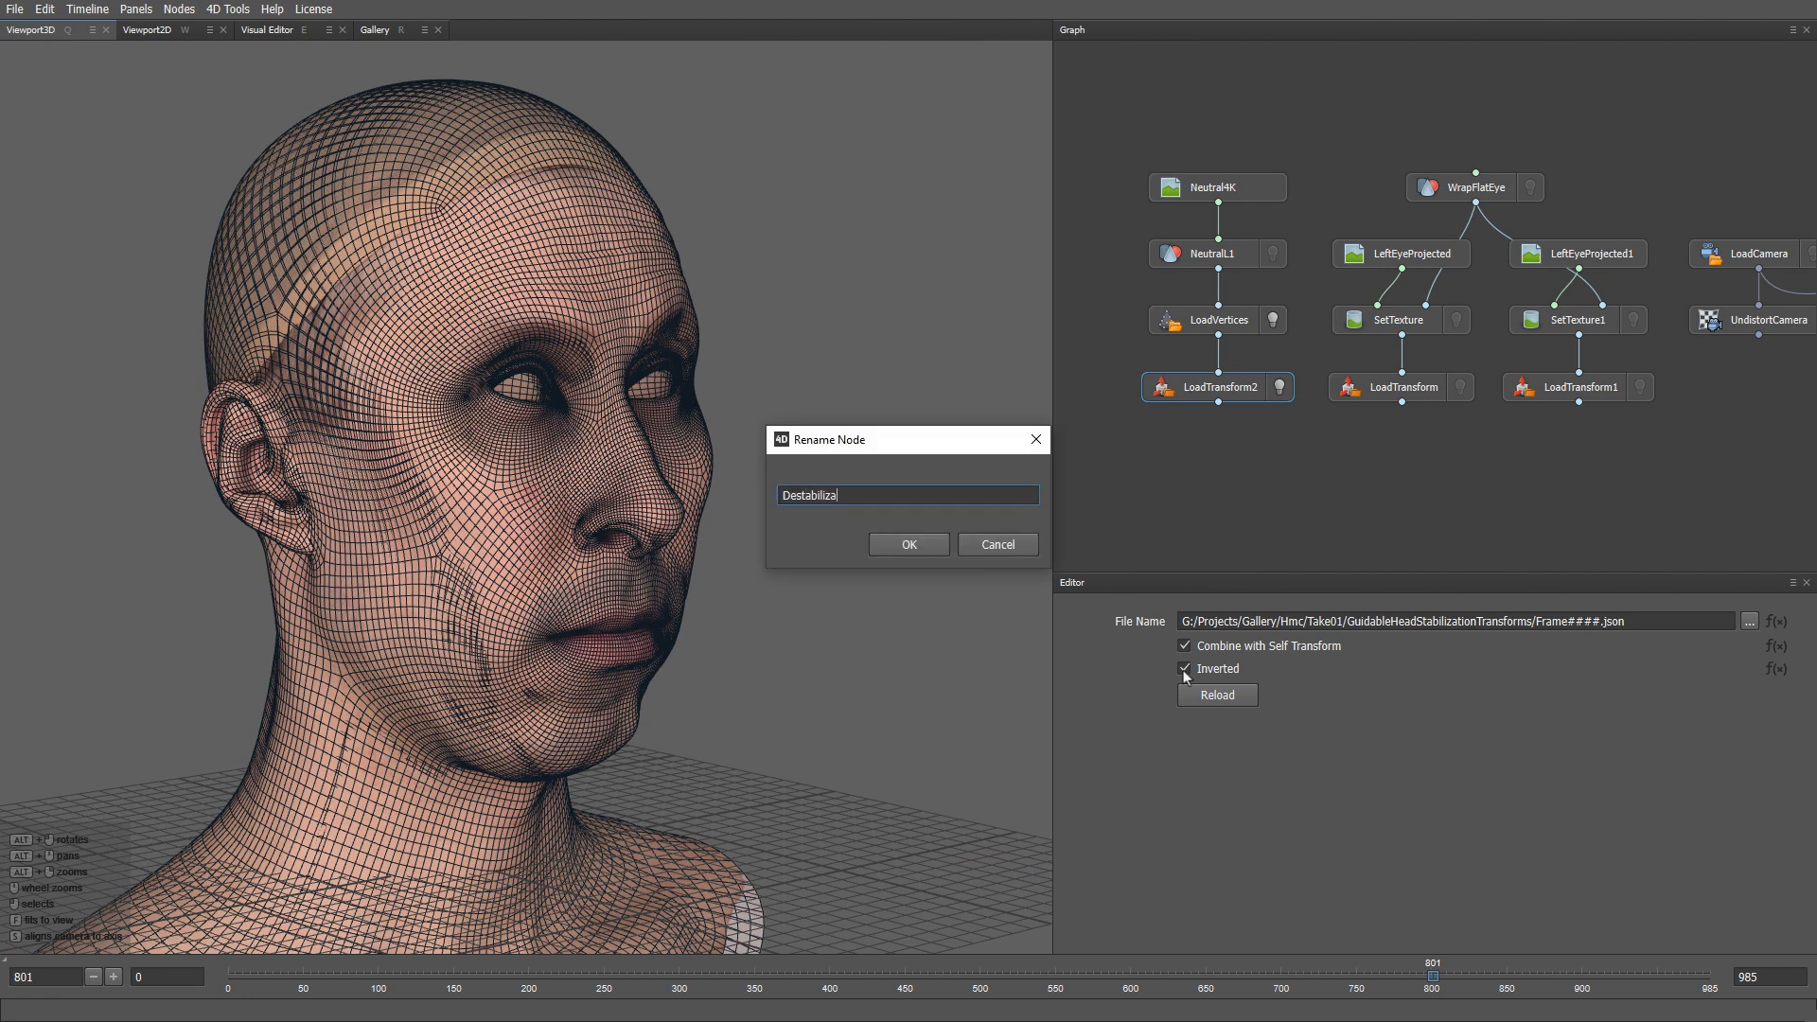
type("tion")
key("Return")
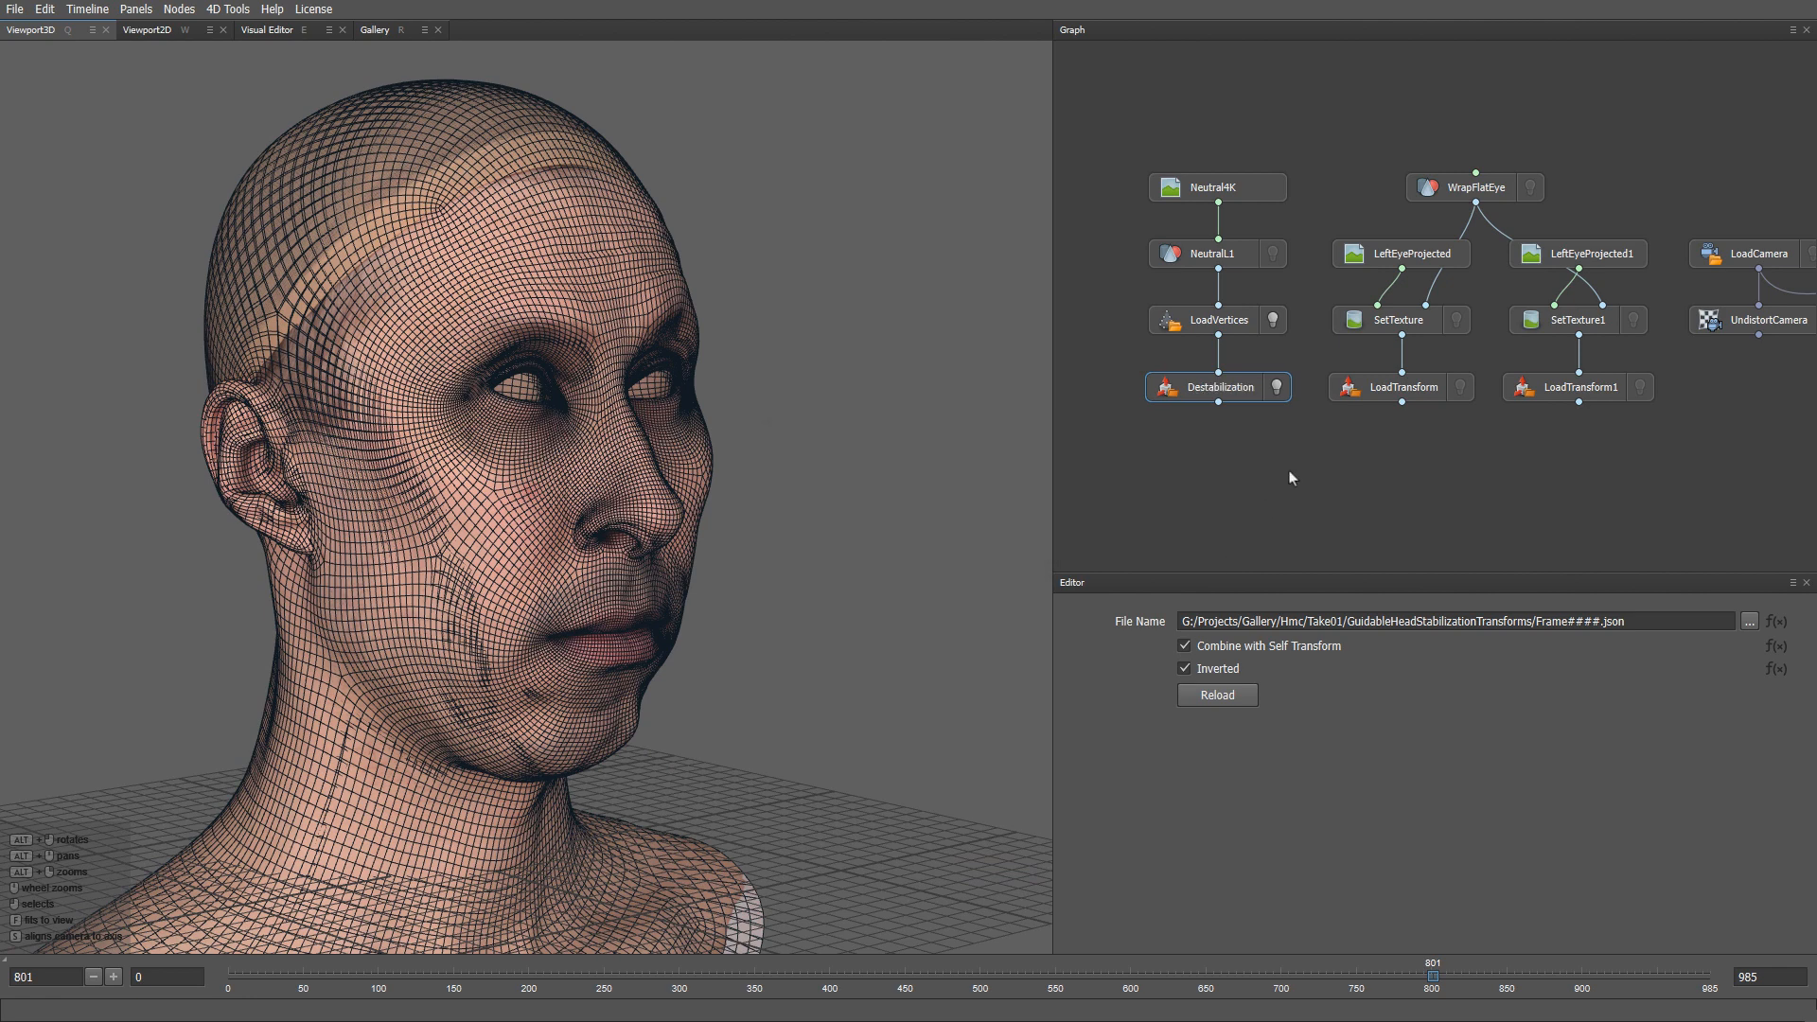
left_click(1274, 321)
left_click(1277, 387)
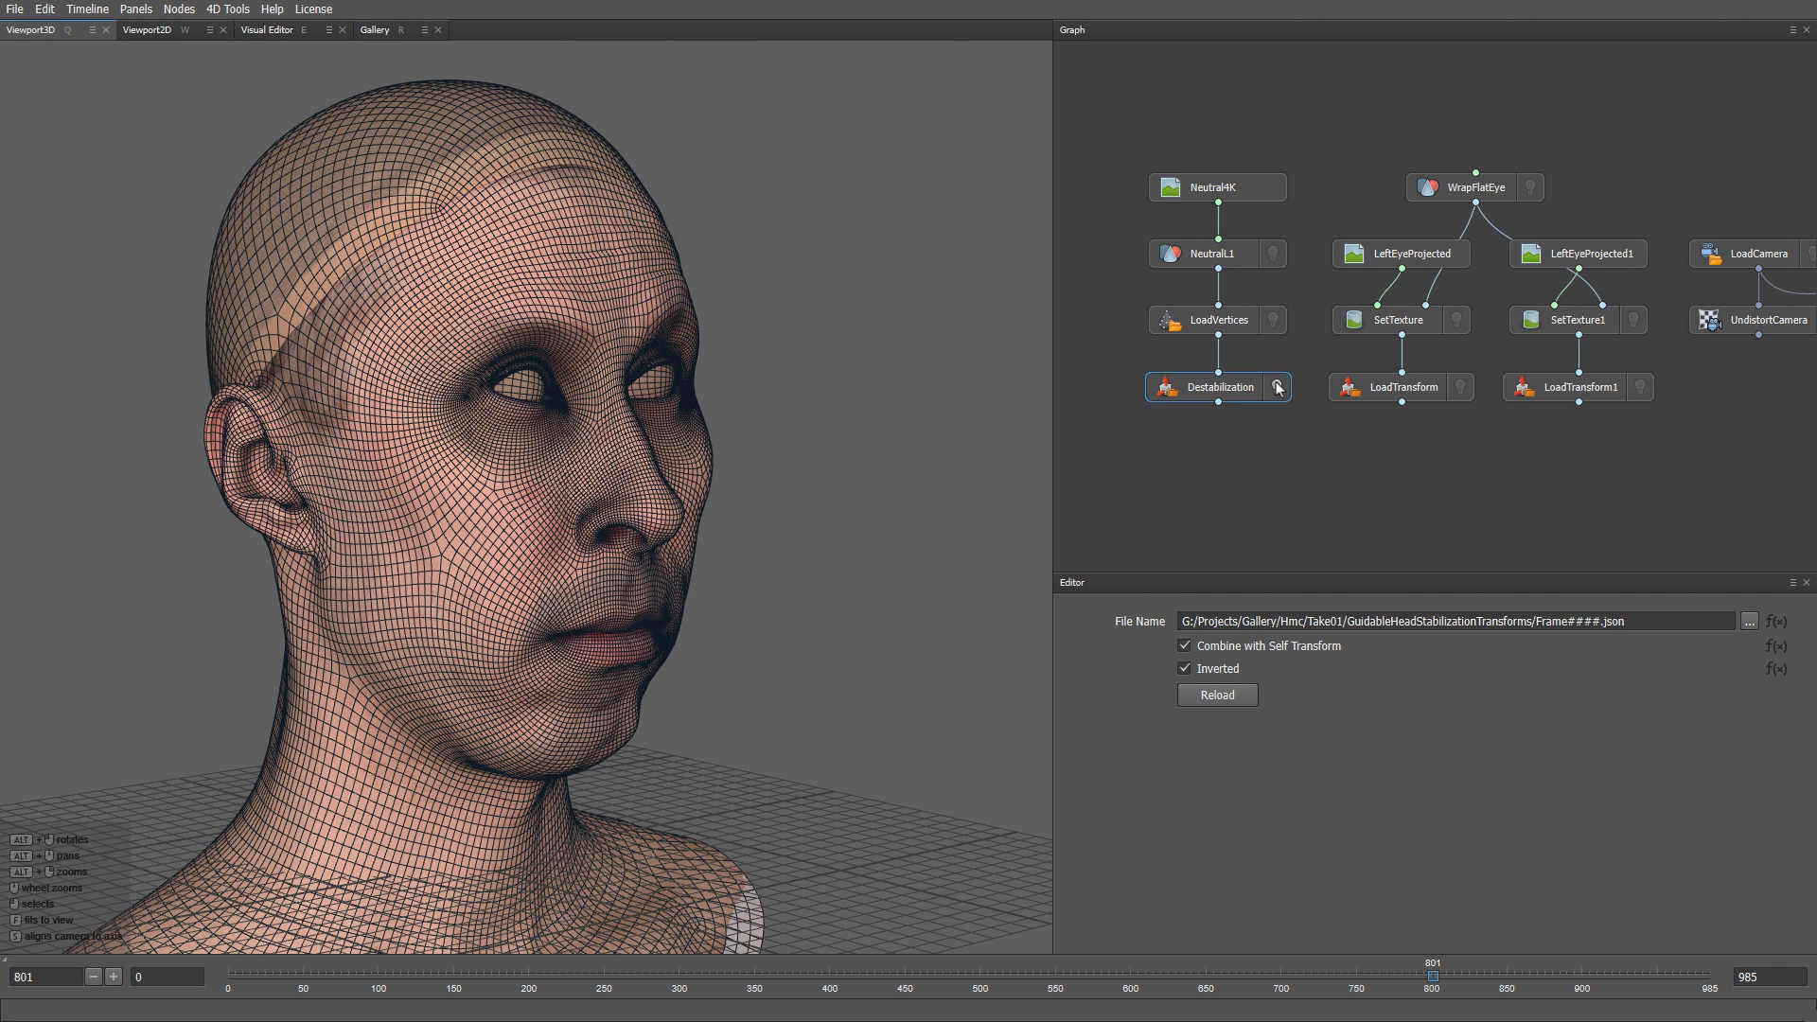
middle_click_drag(1238, 444, 1236, 386)
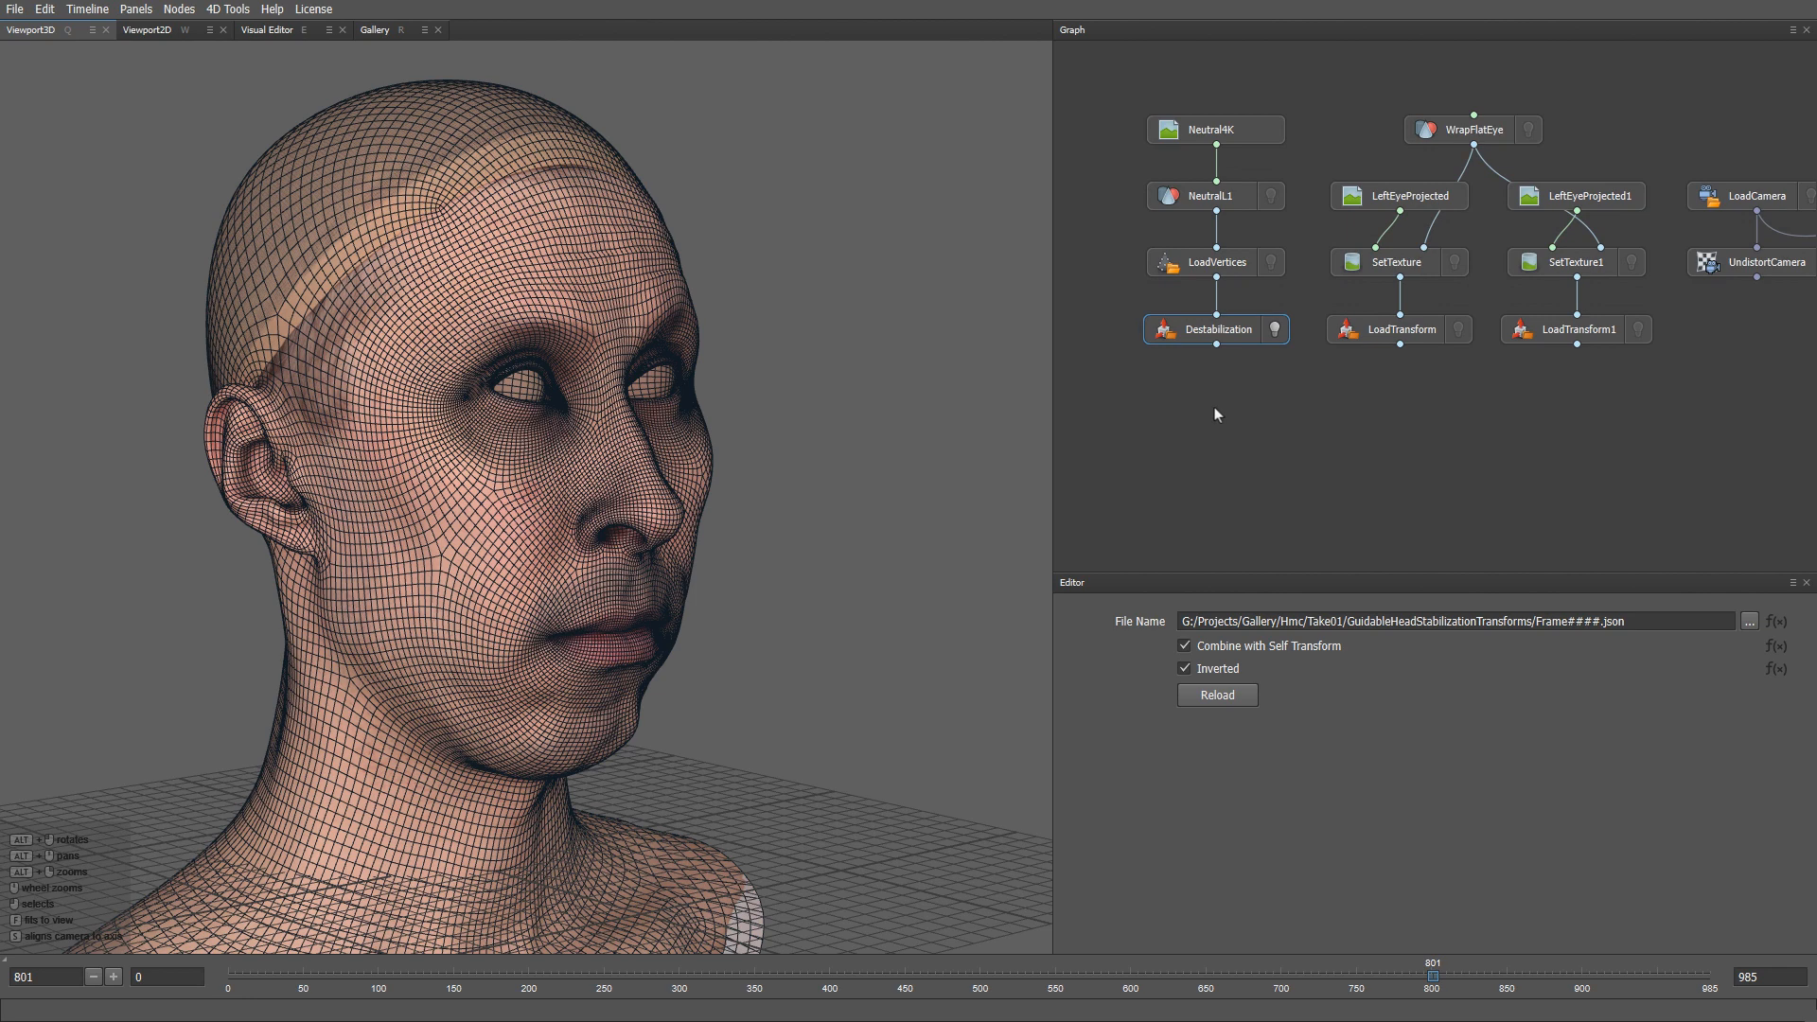
- Add a LoadTransform after Destabilization that loads TransformToHmc.json from the Hmc folder
key("Tab")
type("loadtran")
key("Return")
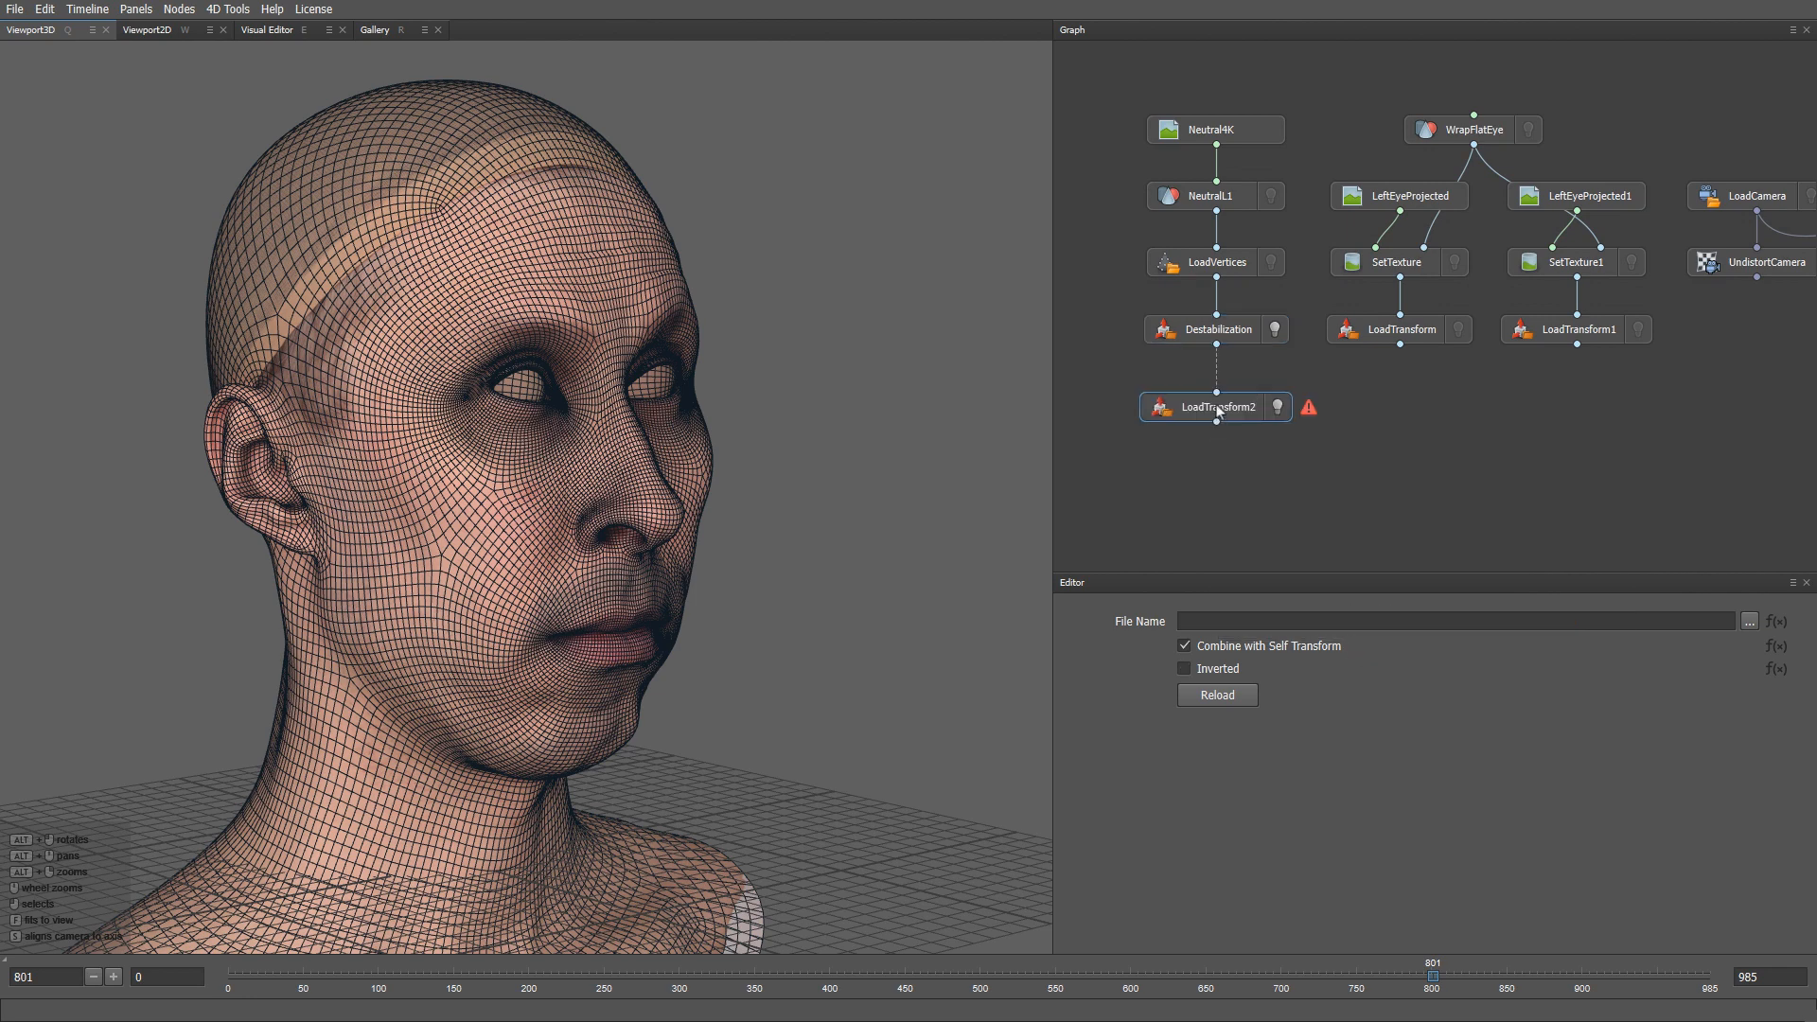
left_click_drag(1217, 344, 1218, 386)
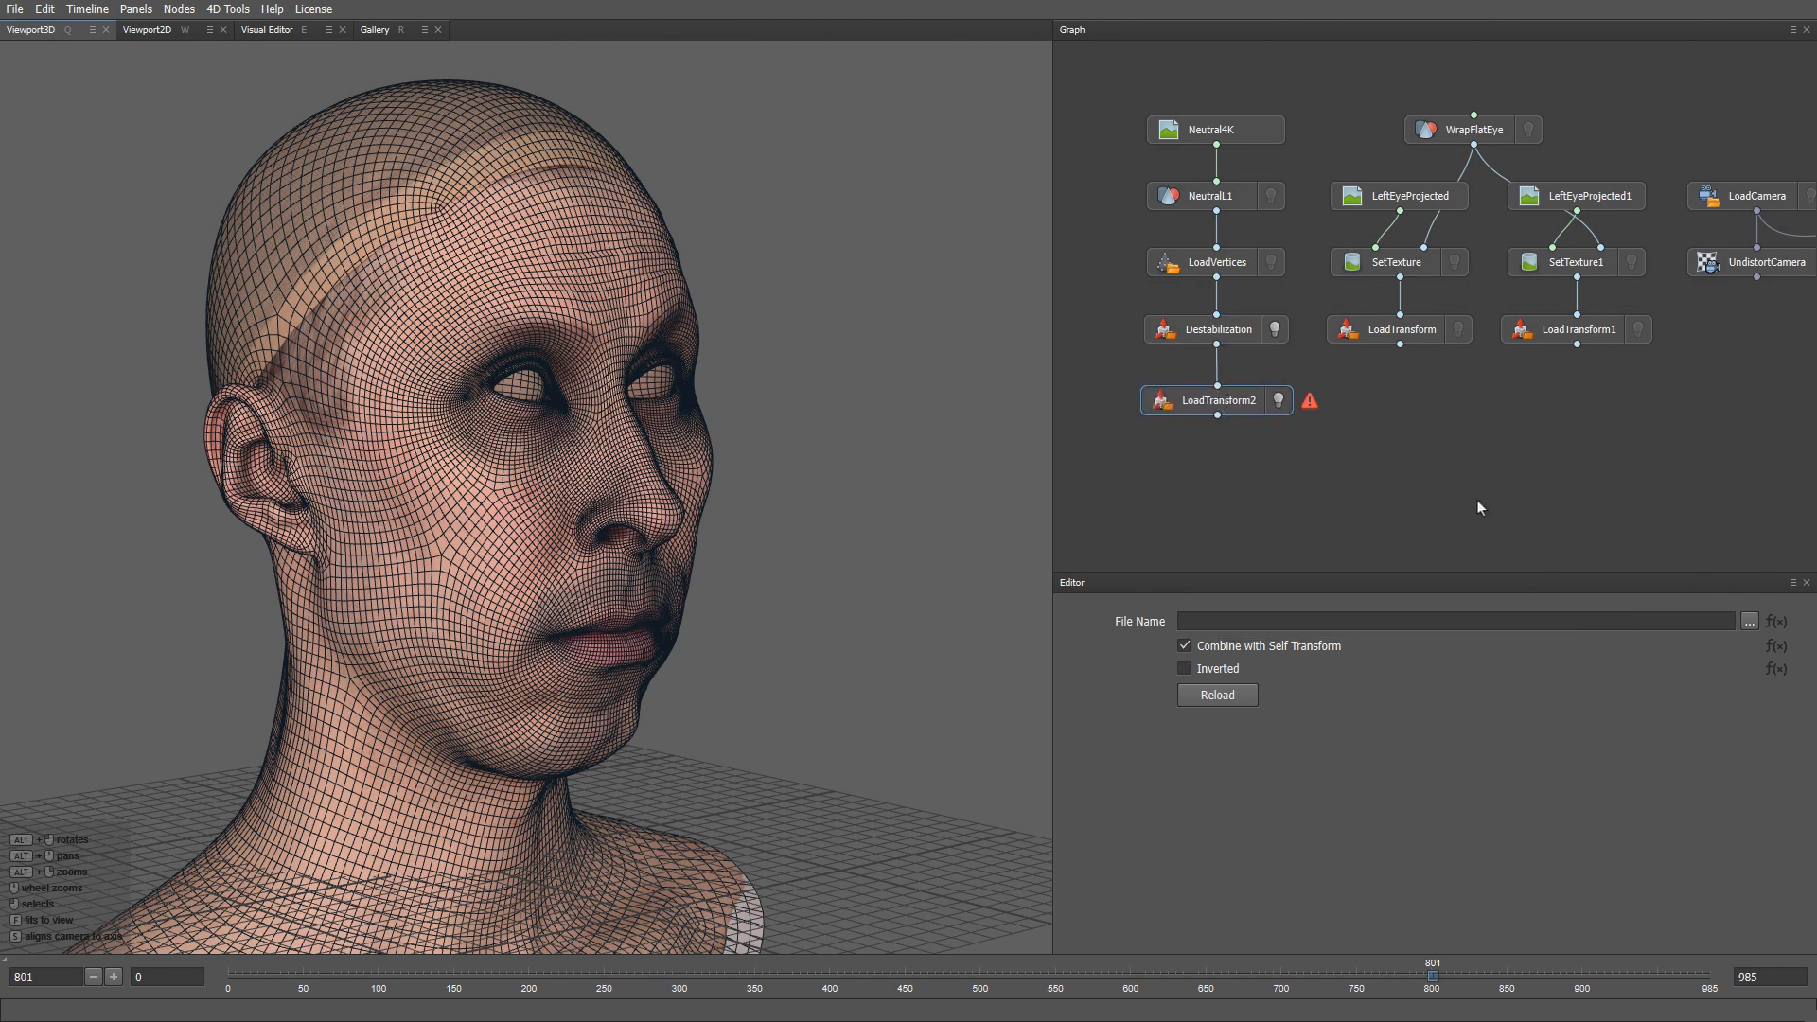
left_click(1749, 621)
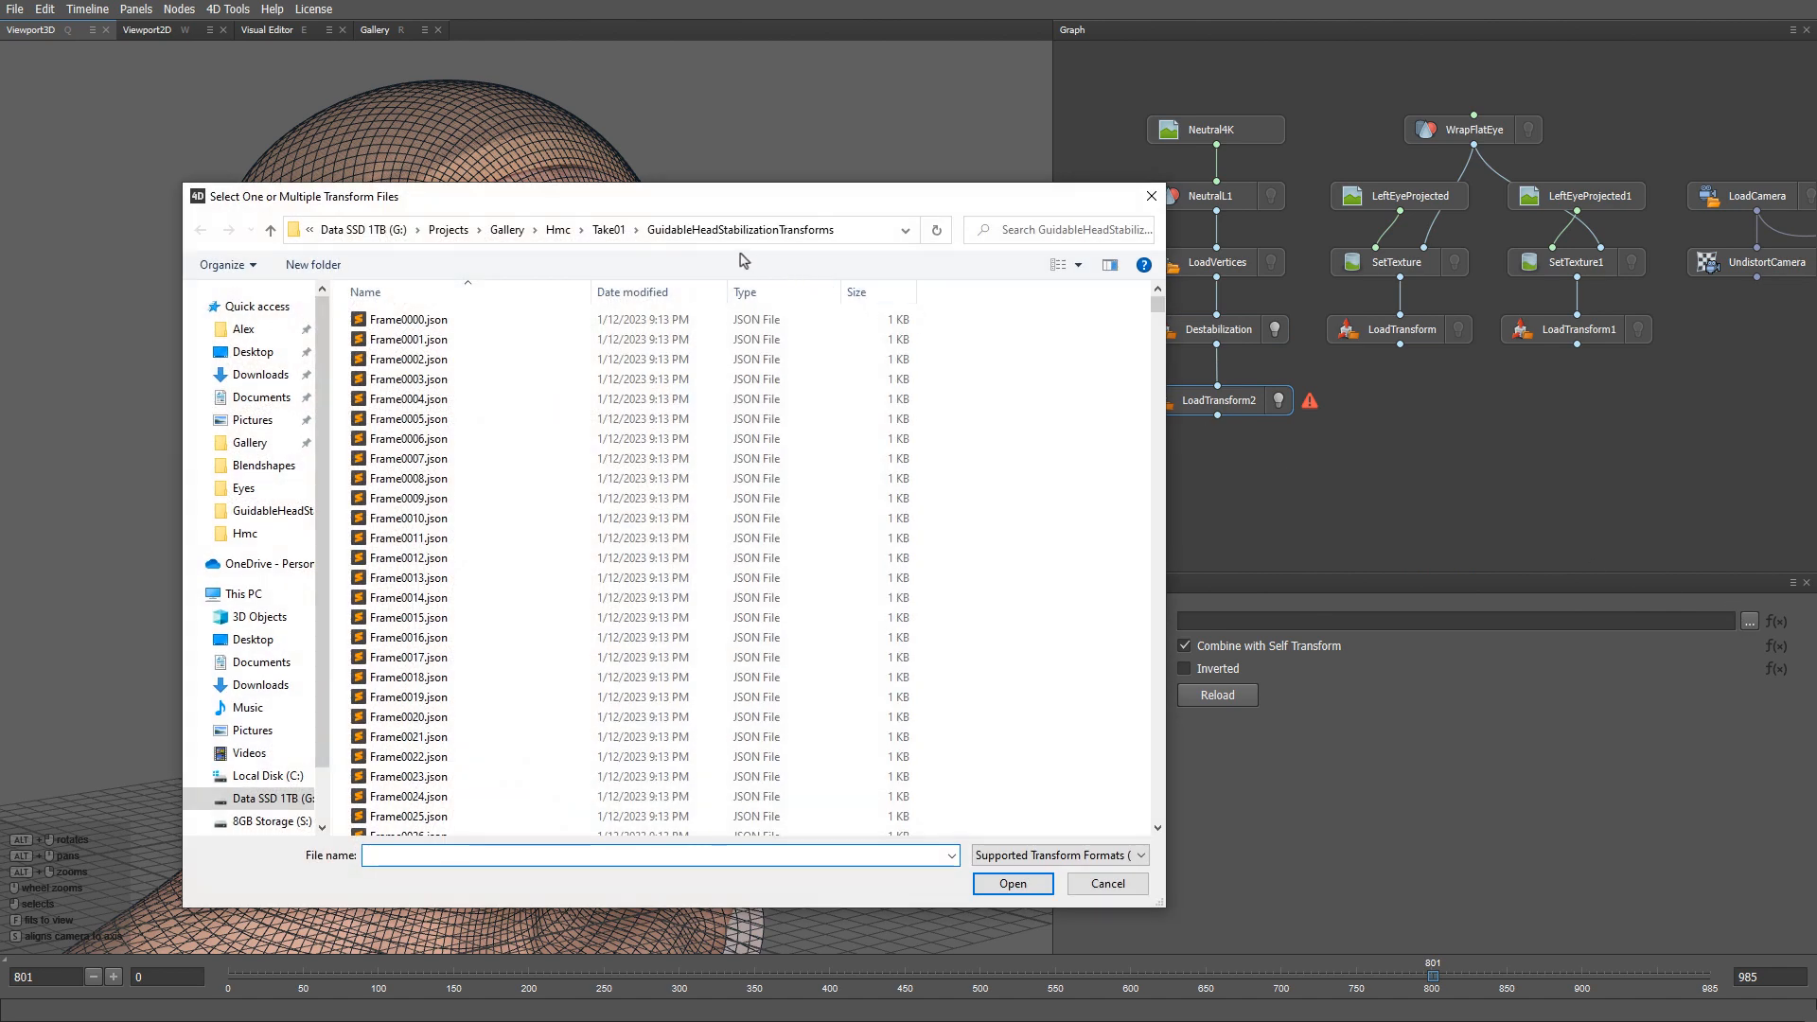
left_click(559, 231)
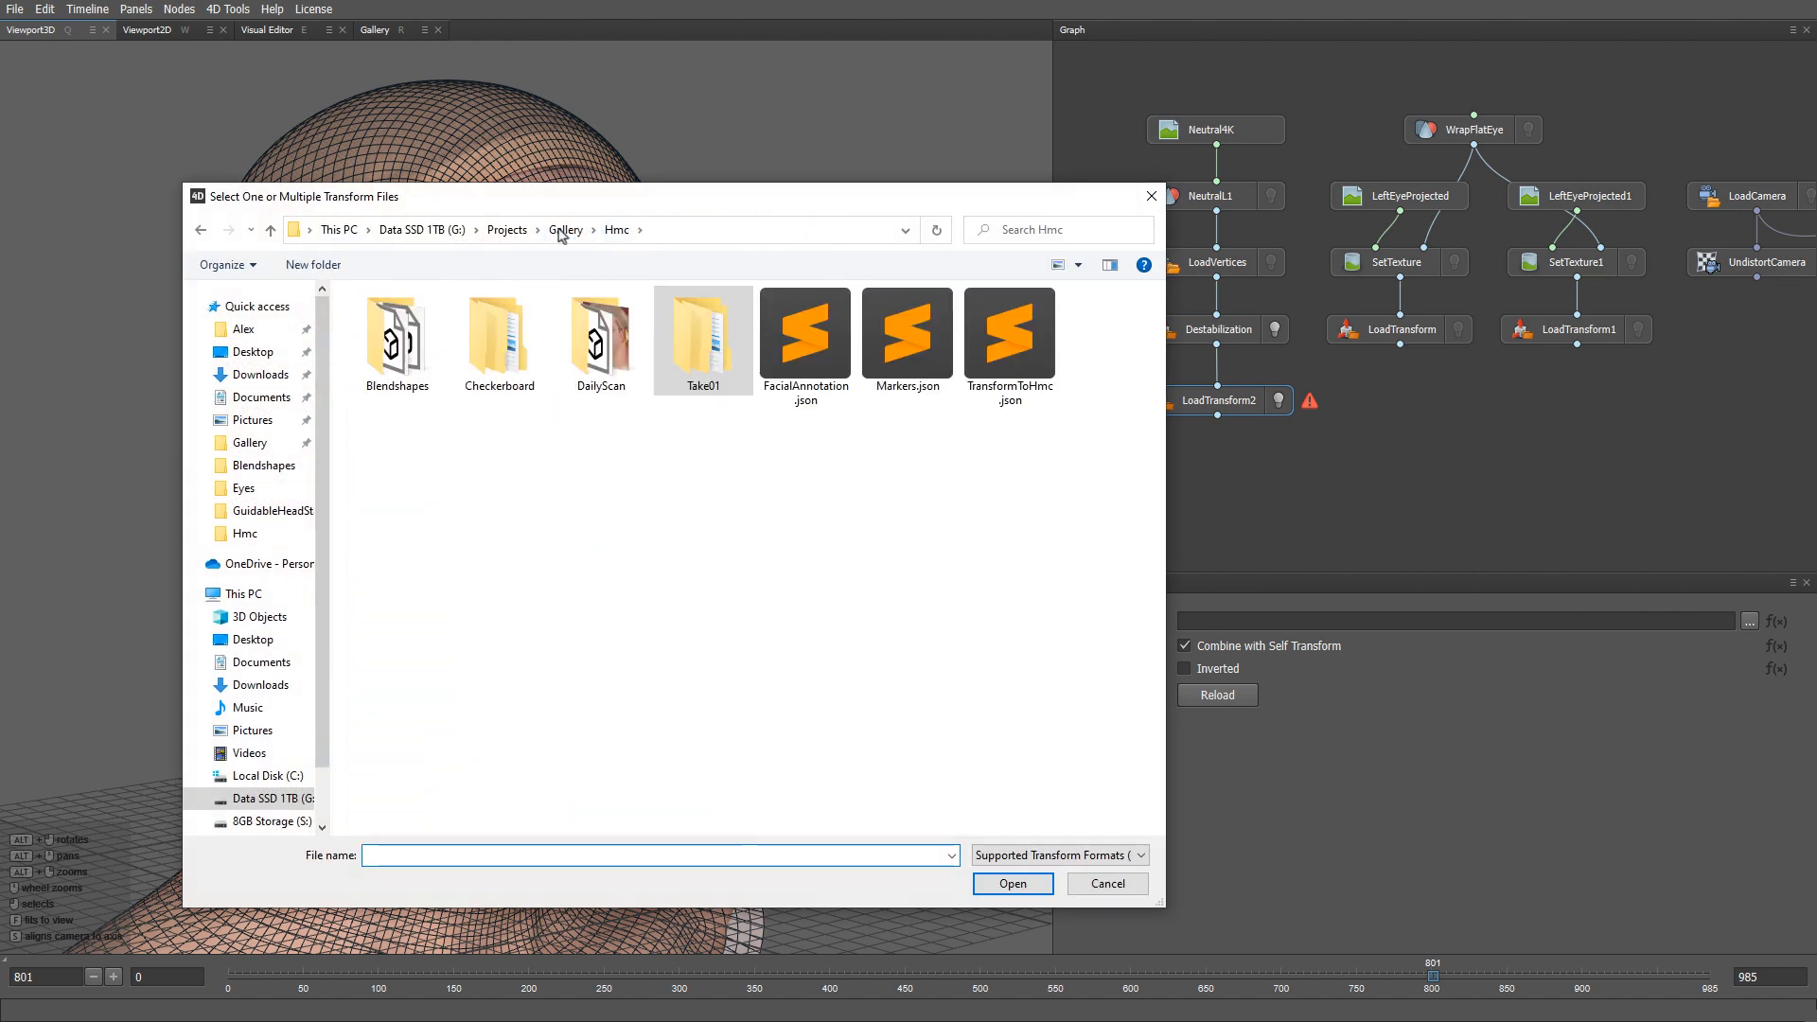
double_click(1005, 342)
- Hide the Destabilization head and rename the new node TransformToHmc
left_click_drag(916, 405, 660, 506, "alt")
left_click(1275, 330)
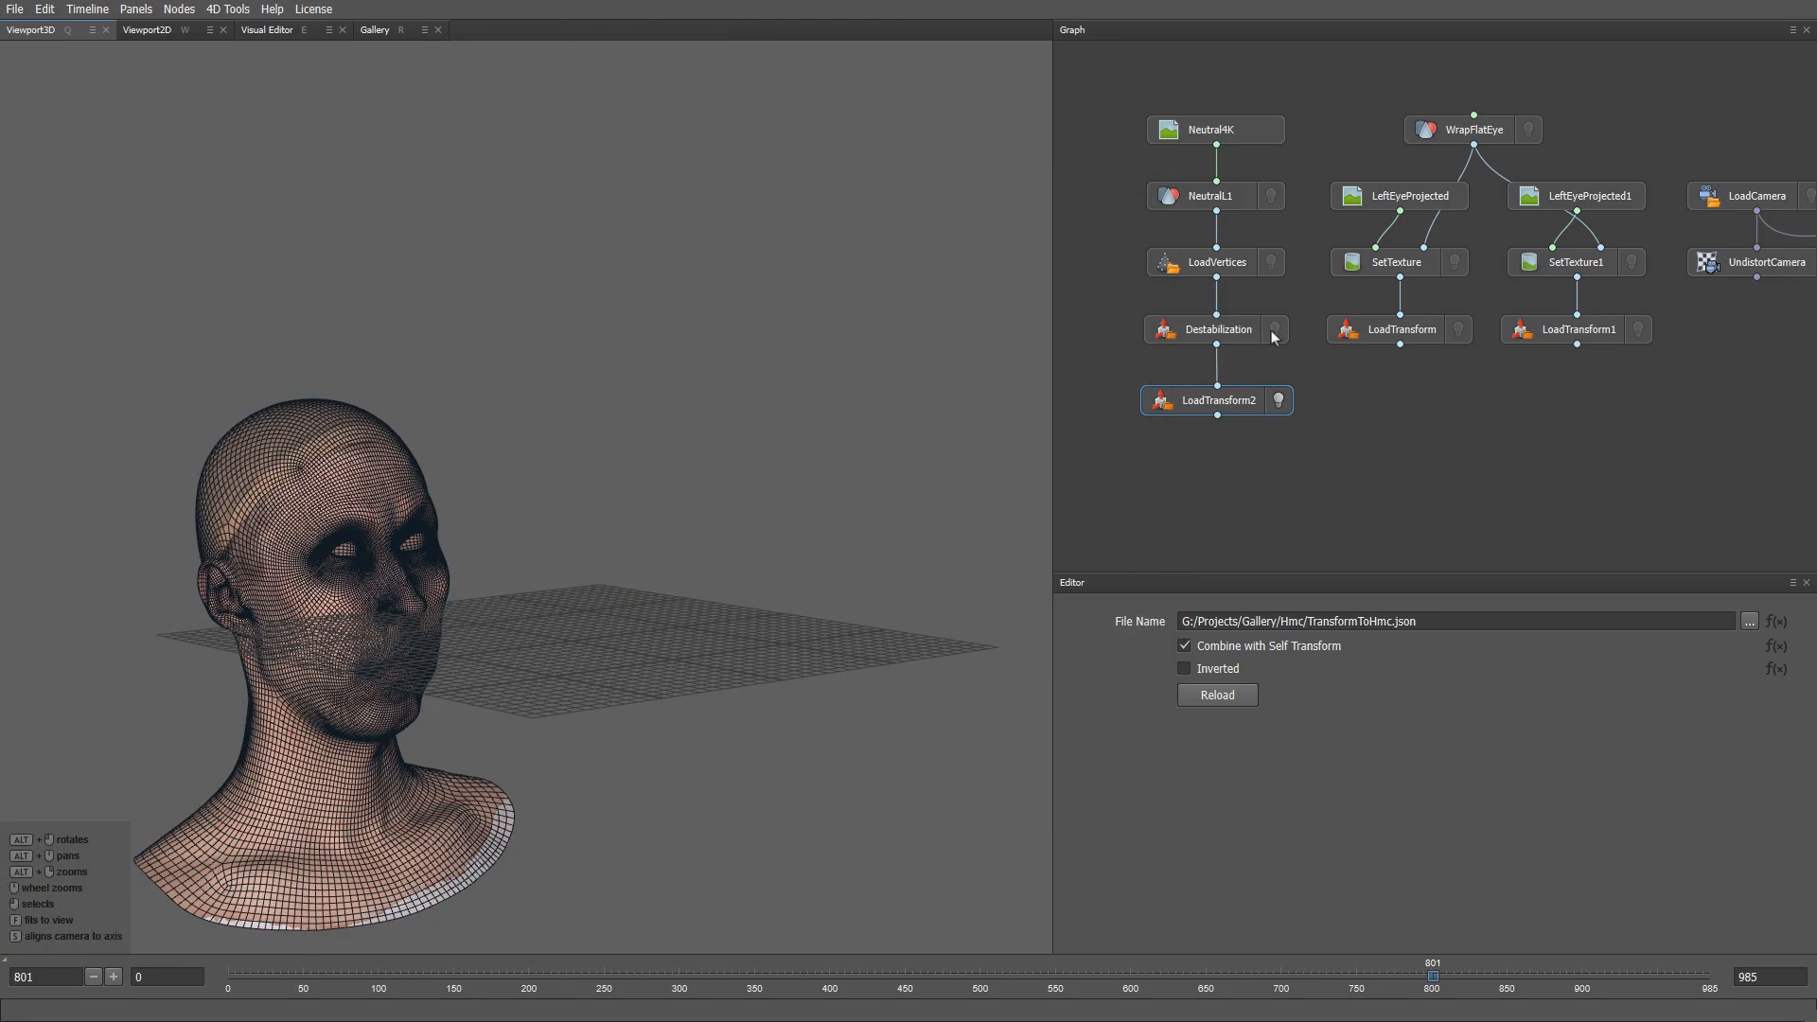
key("F2")
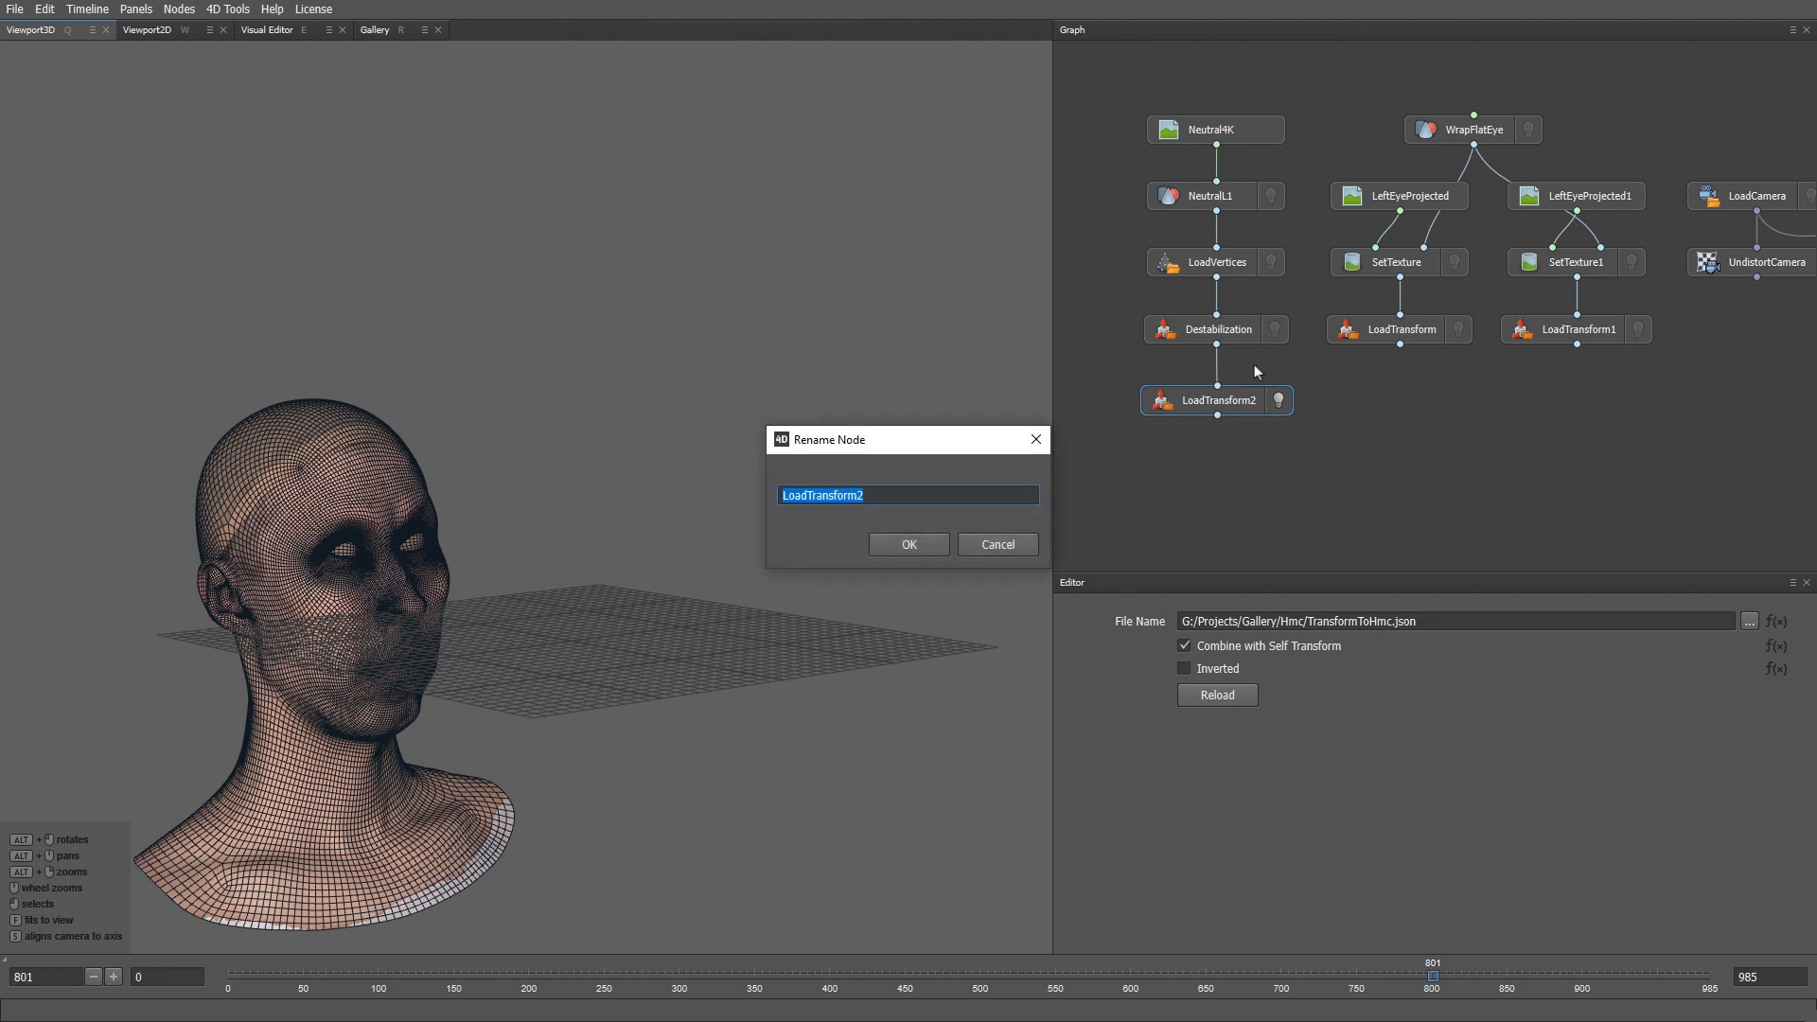
type("TransformToHmc")
key("Return")
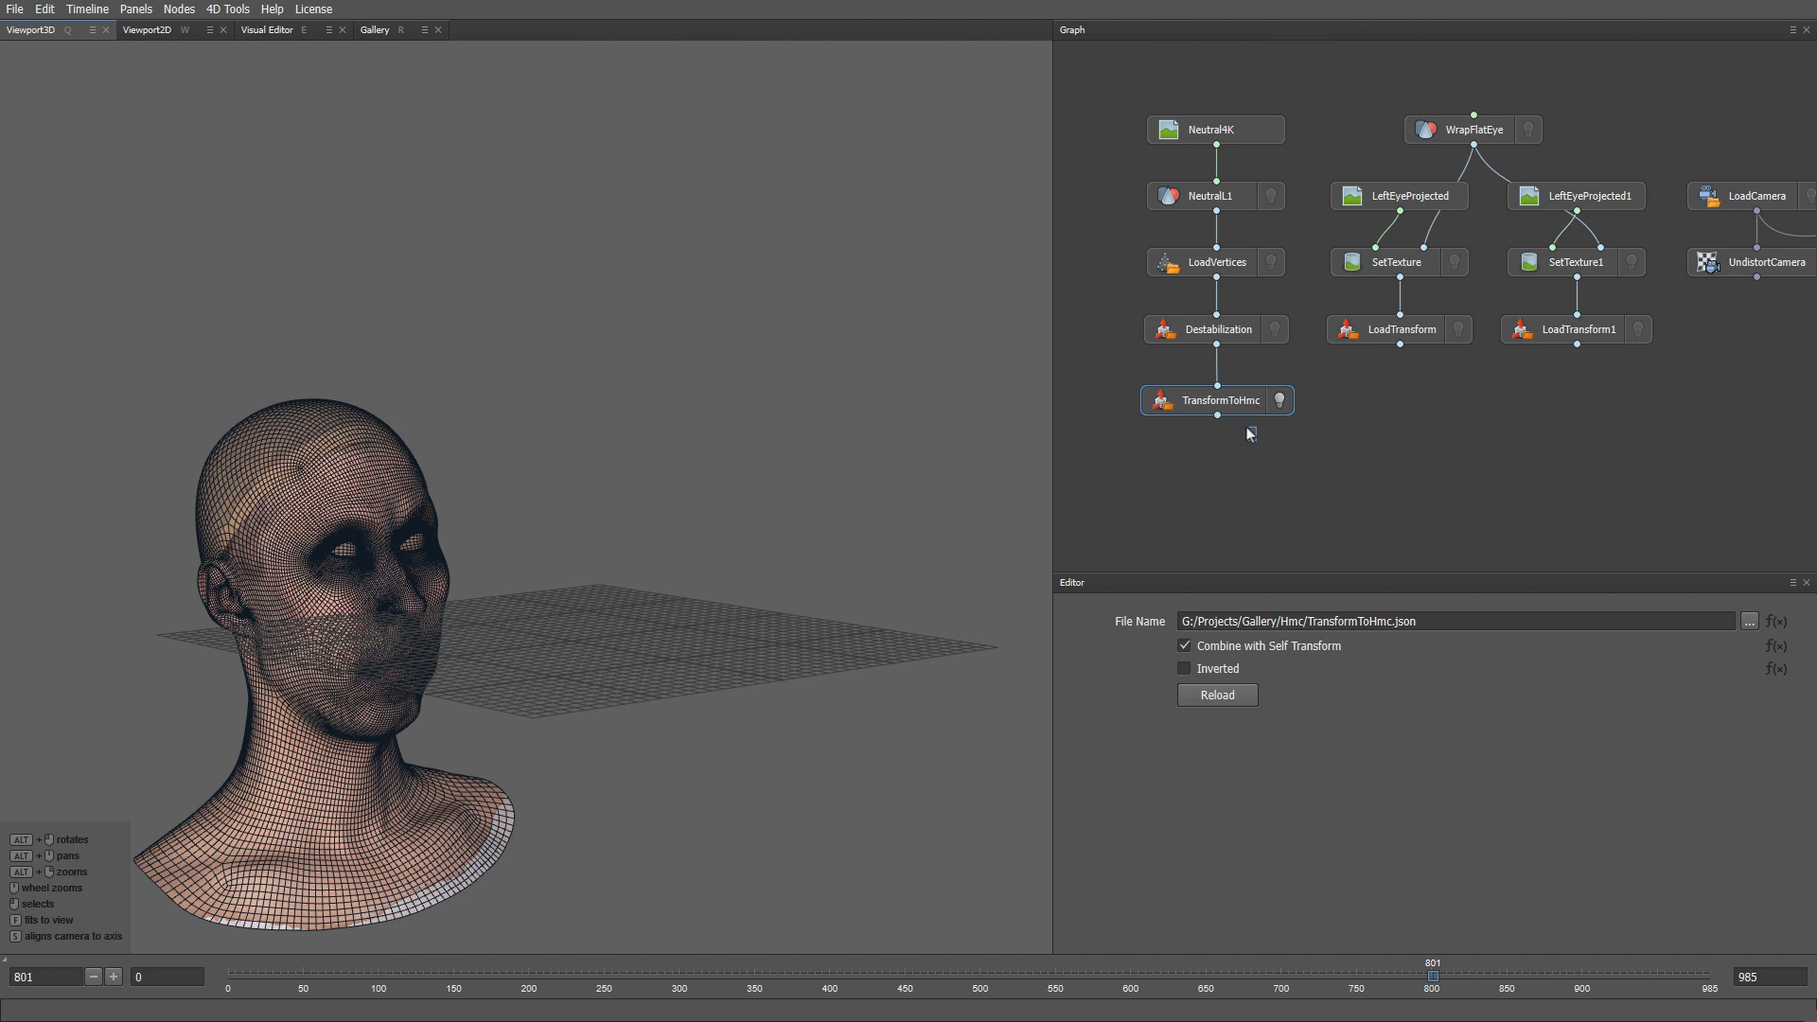
- Duplicate the Destabilization–TransformToHmc pair twice, placing copies under LoadTransform and LoadTransform1
left_click_drag(1252, 433, 1211, 394)
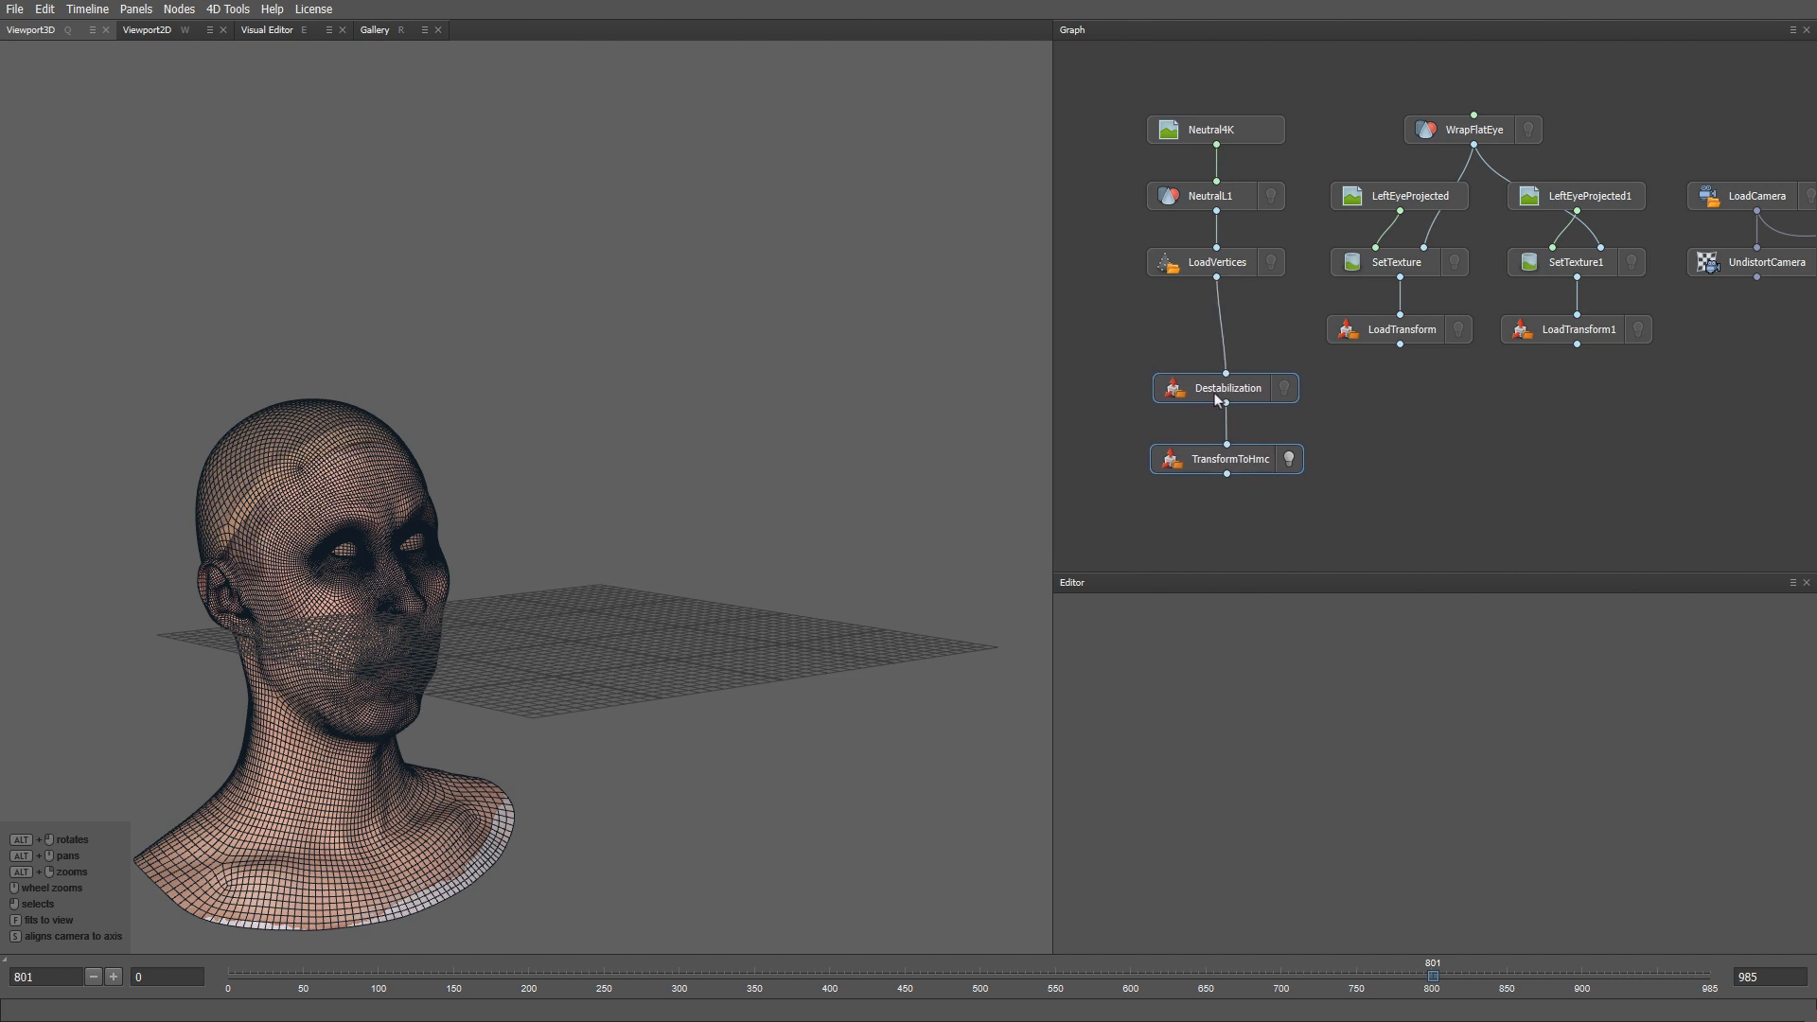
key("ctrl+c")
key("ctrl+v")
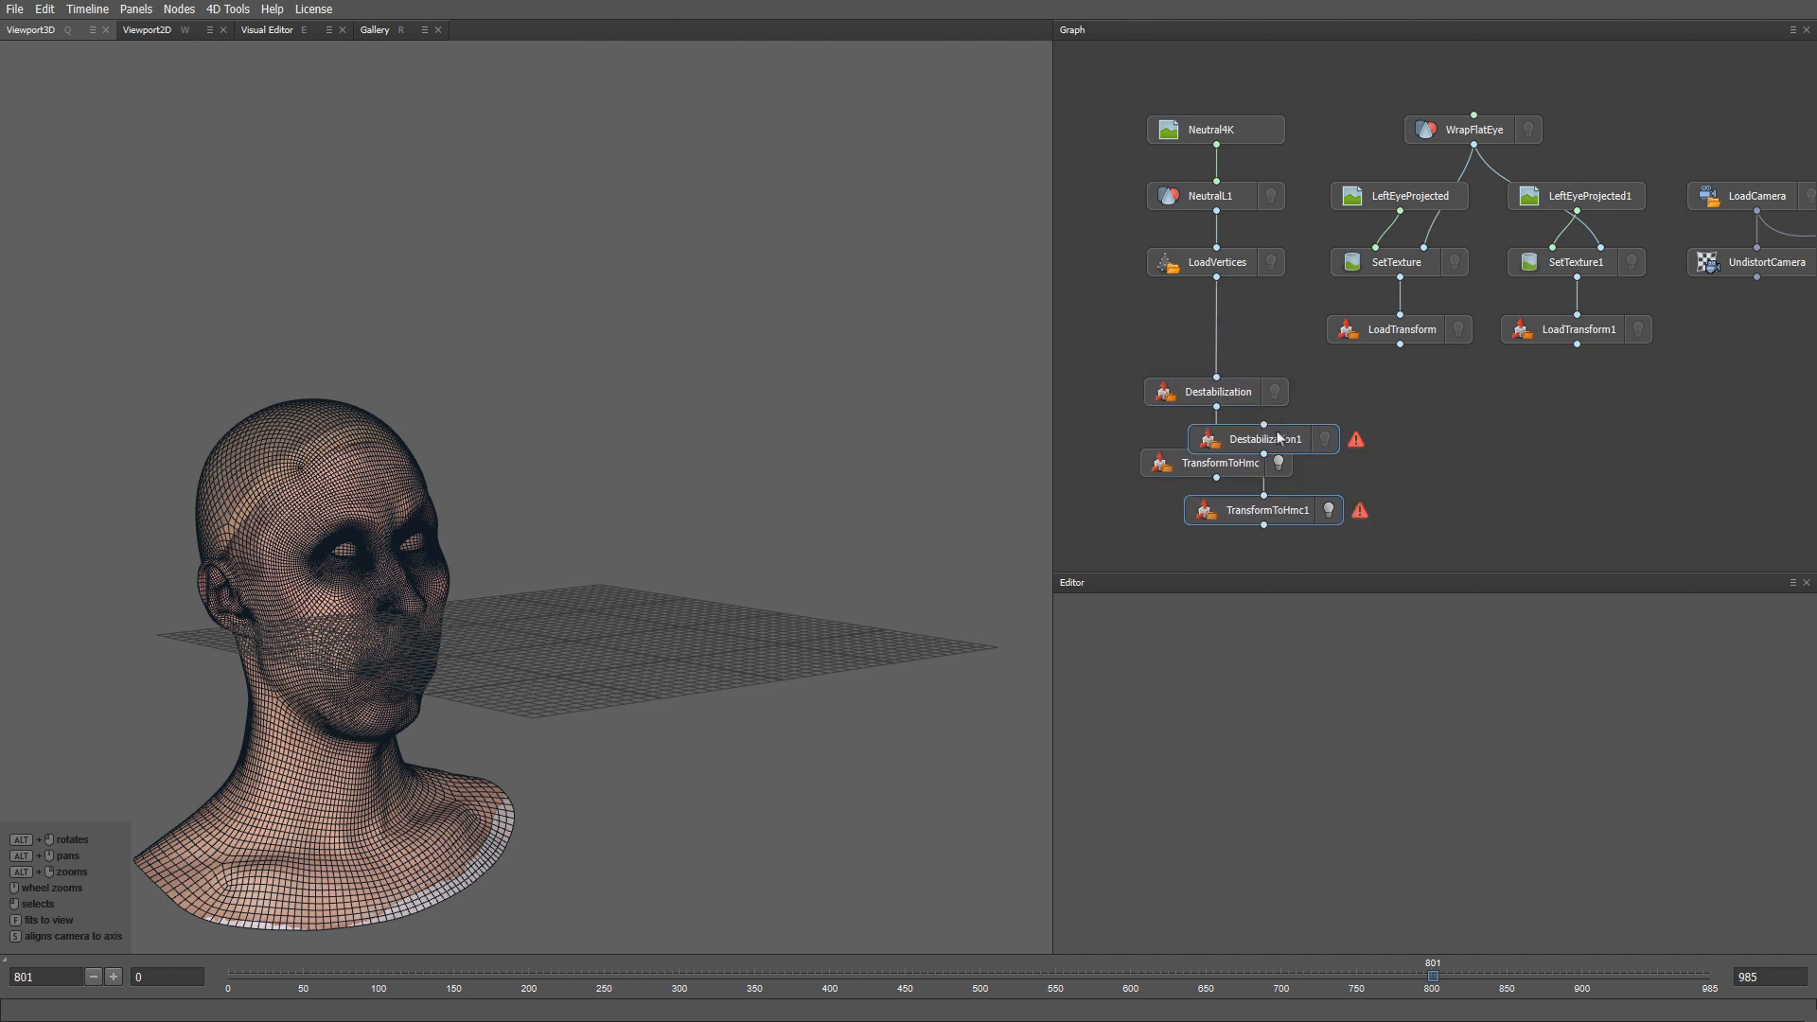
left_click_drag(1290, 438, 1424, 392)
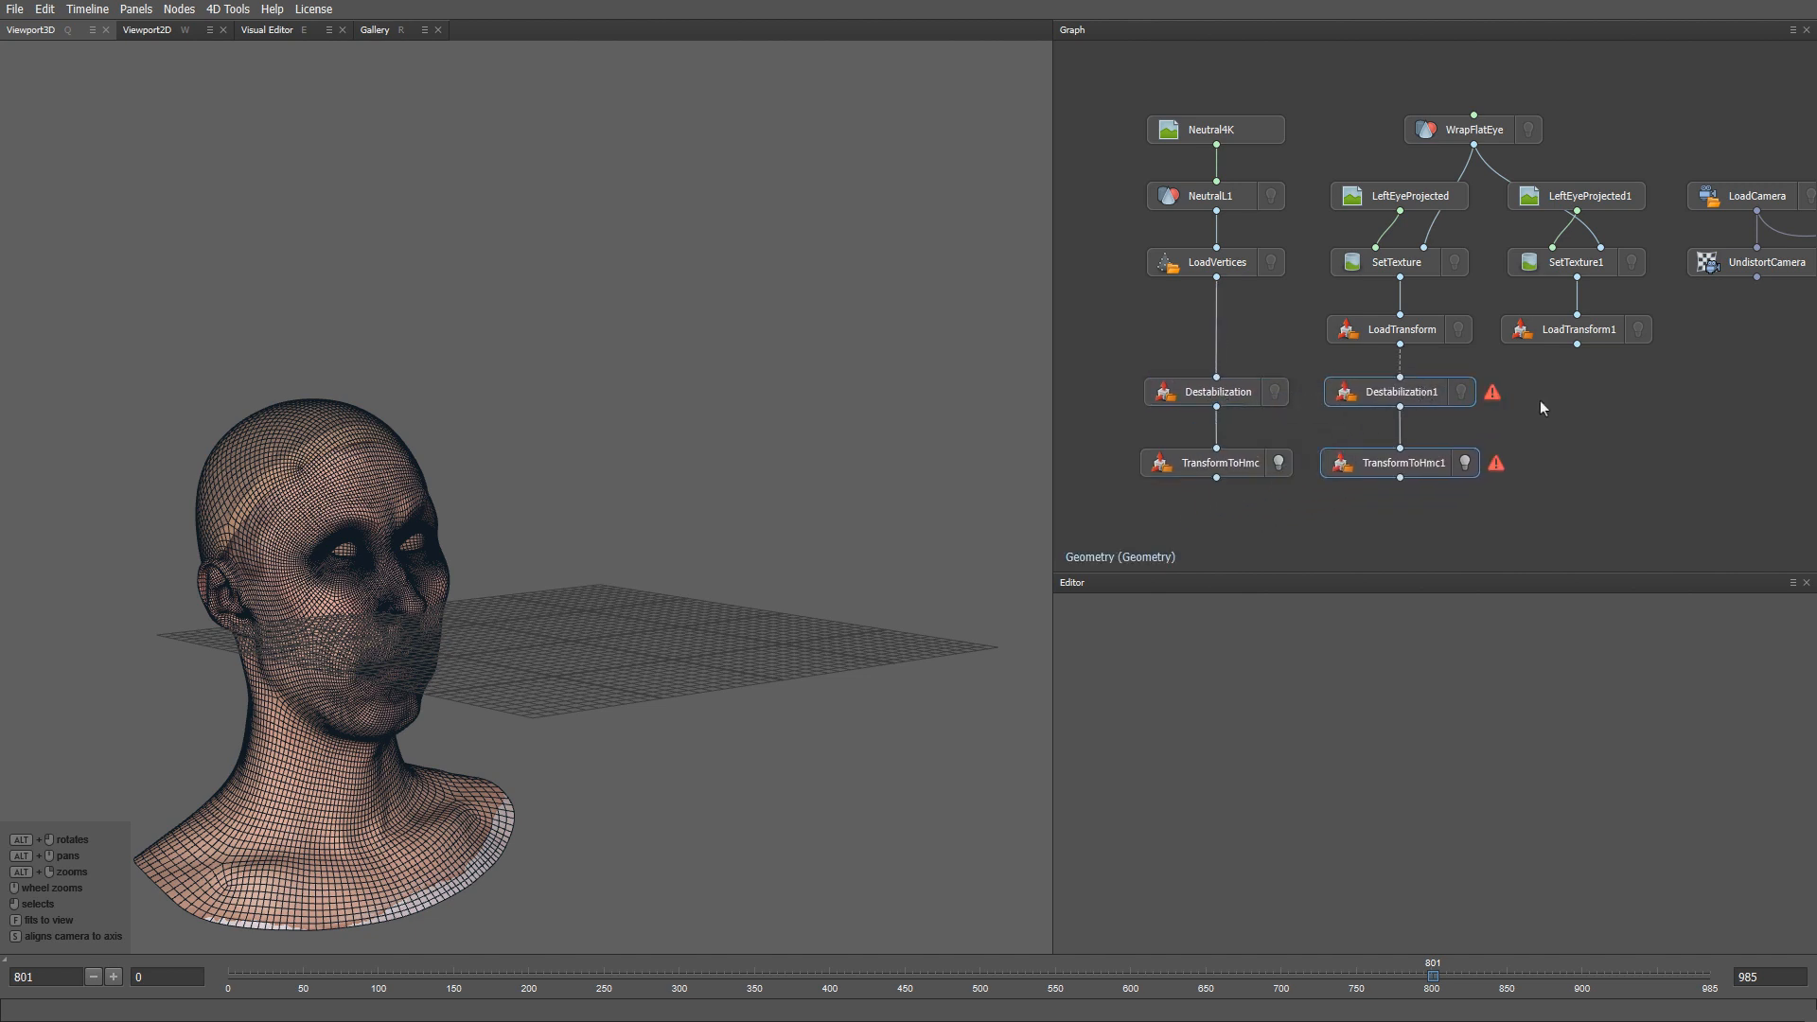
key("ctrl+v")
left_click_drag(1292, 443, 1613, 394)
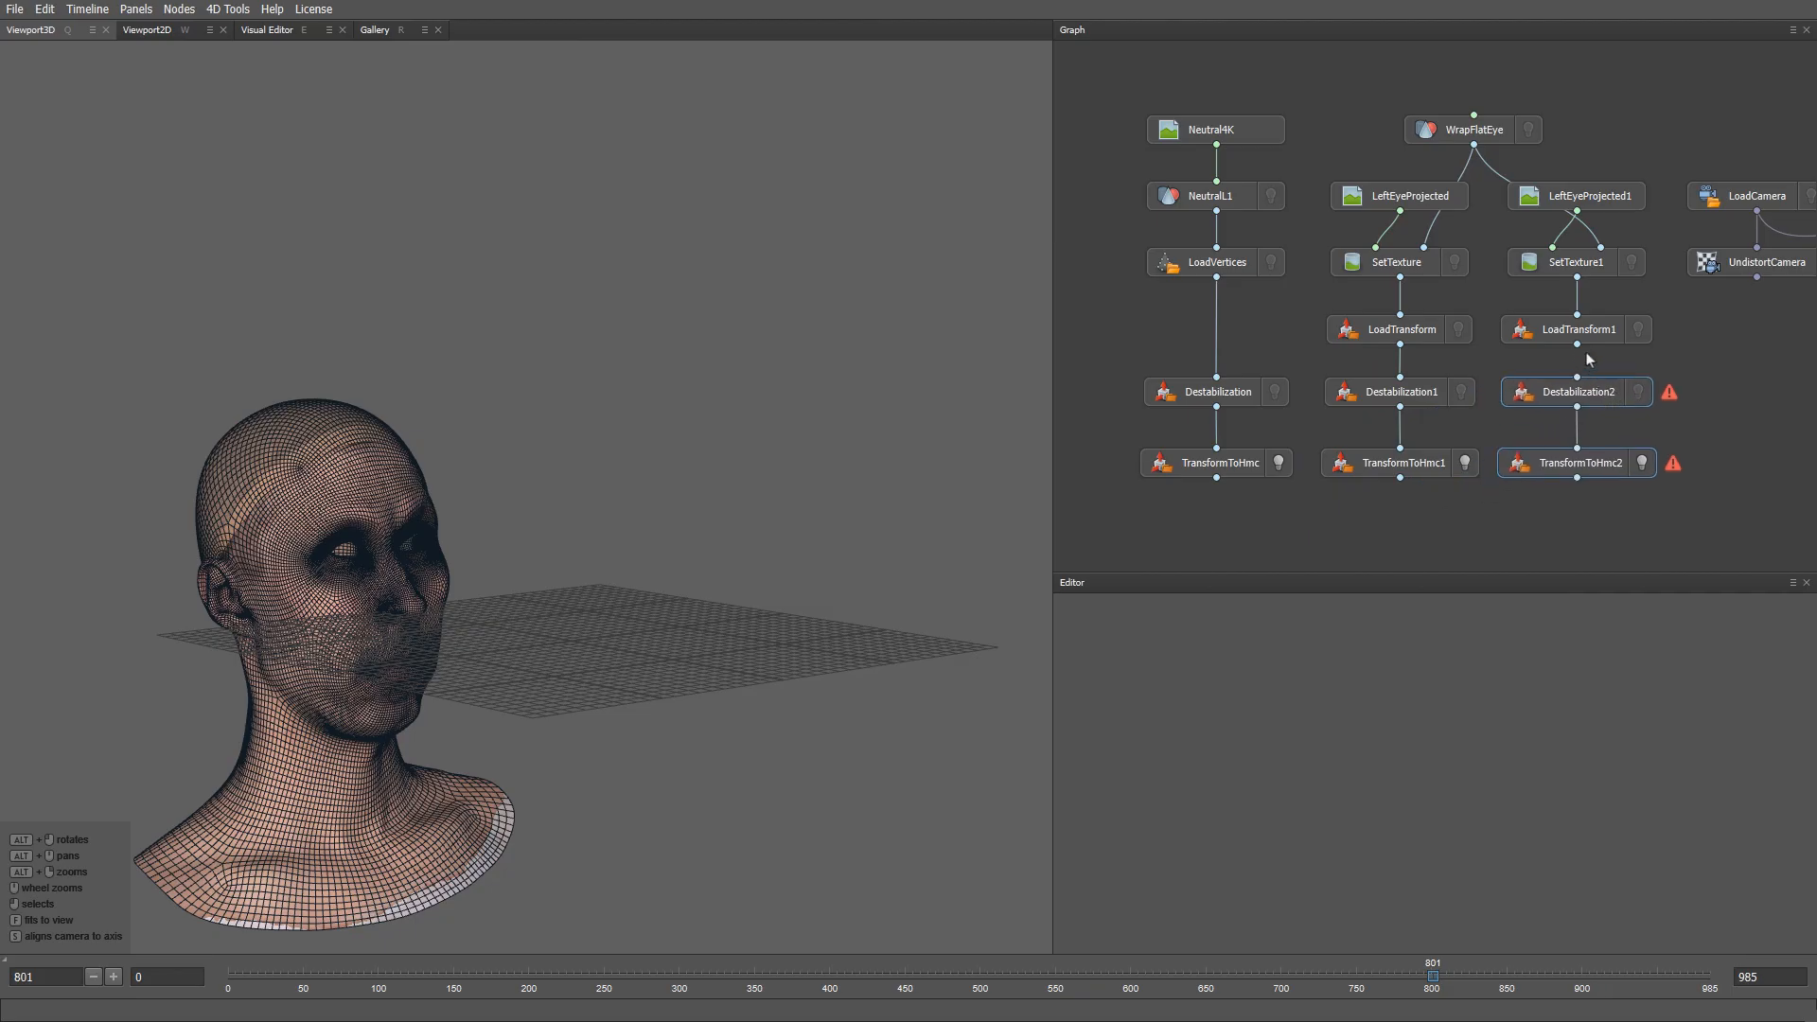
key("f")
right_click_drag(763, 627, 650, 577, "alt")
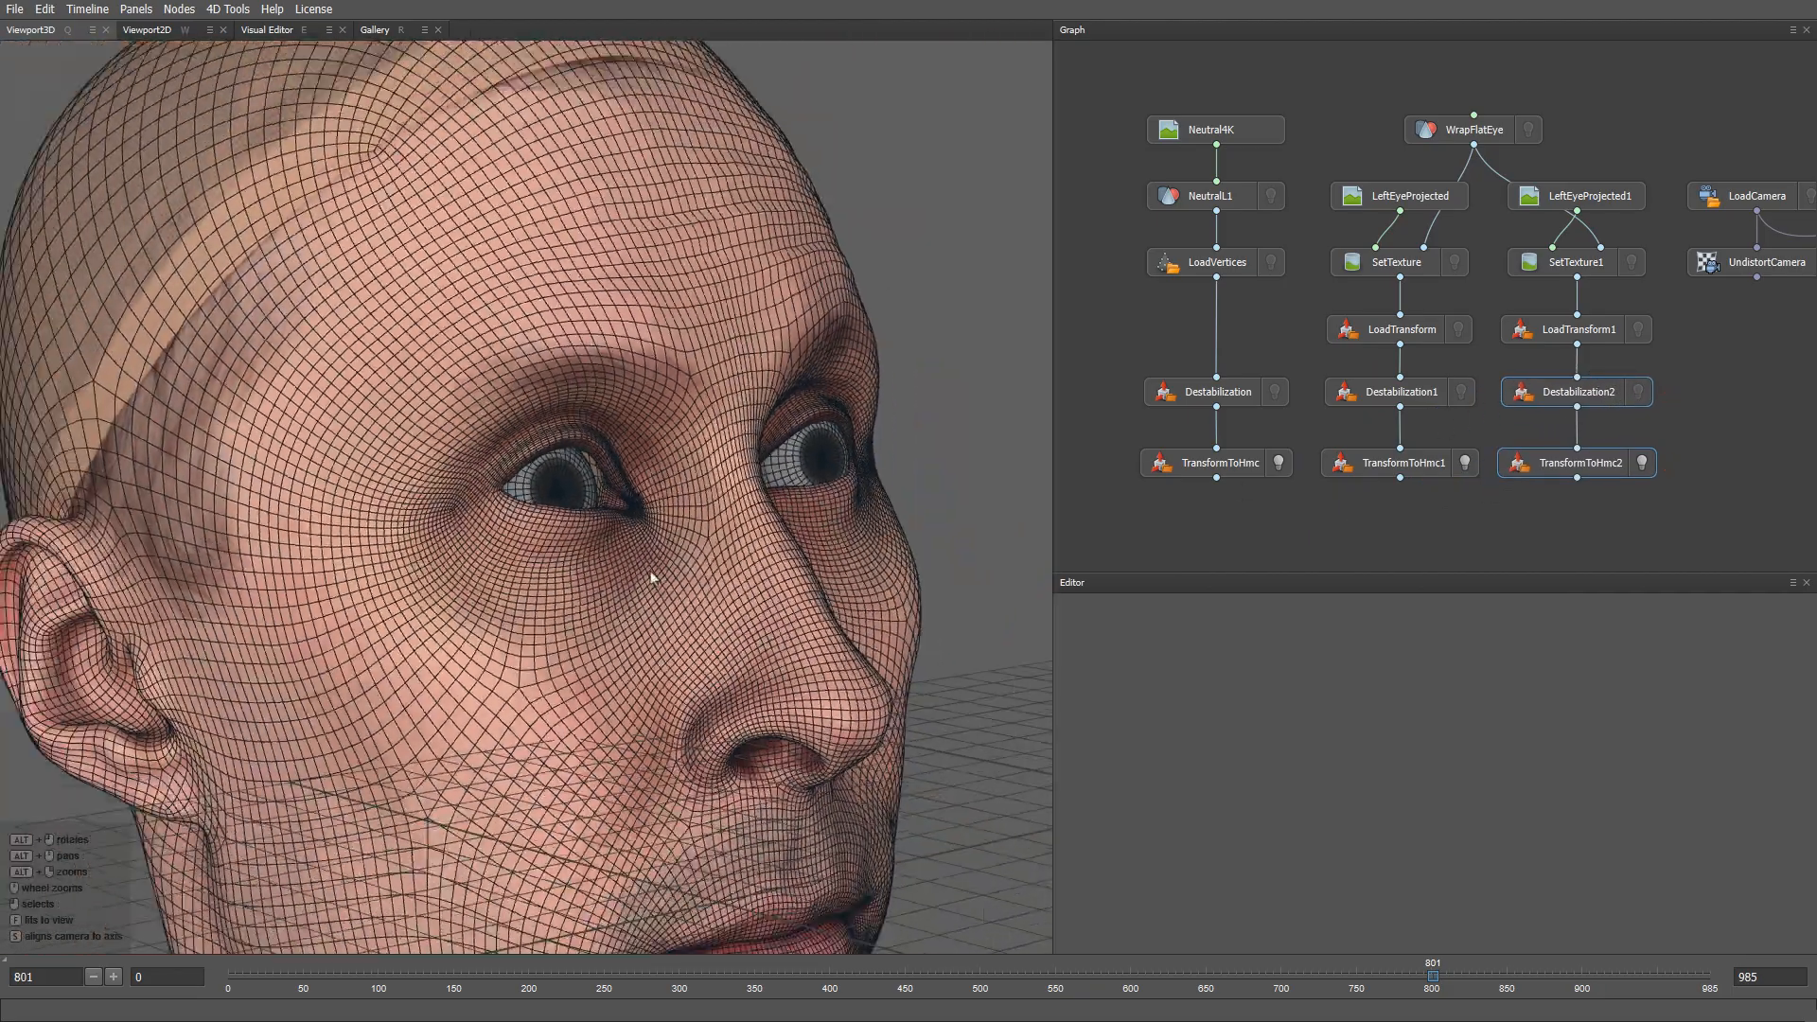
left_click_drag(649, 576, 729, 564, "alt")
scroll(670, 540, "down", 2)
- Create a FitEyesDirection node below the transform chains
middle_click_drag(1378, 520, 1368, 397)
key("Tab")
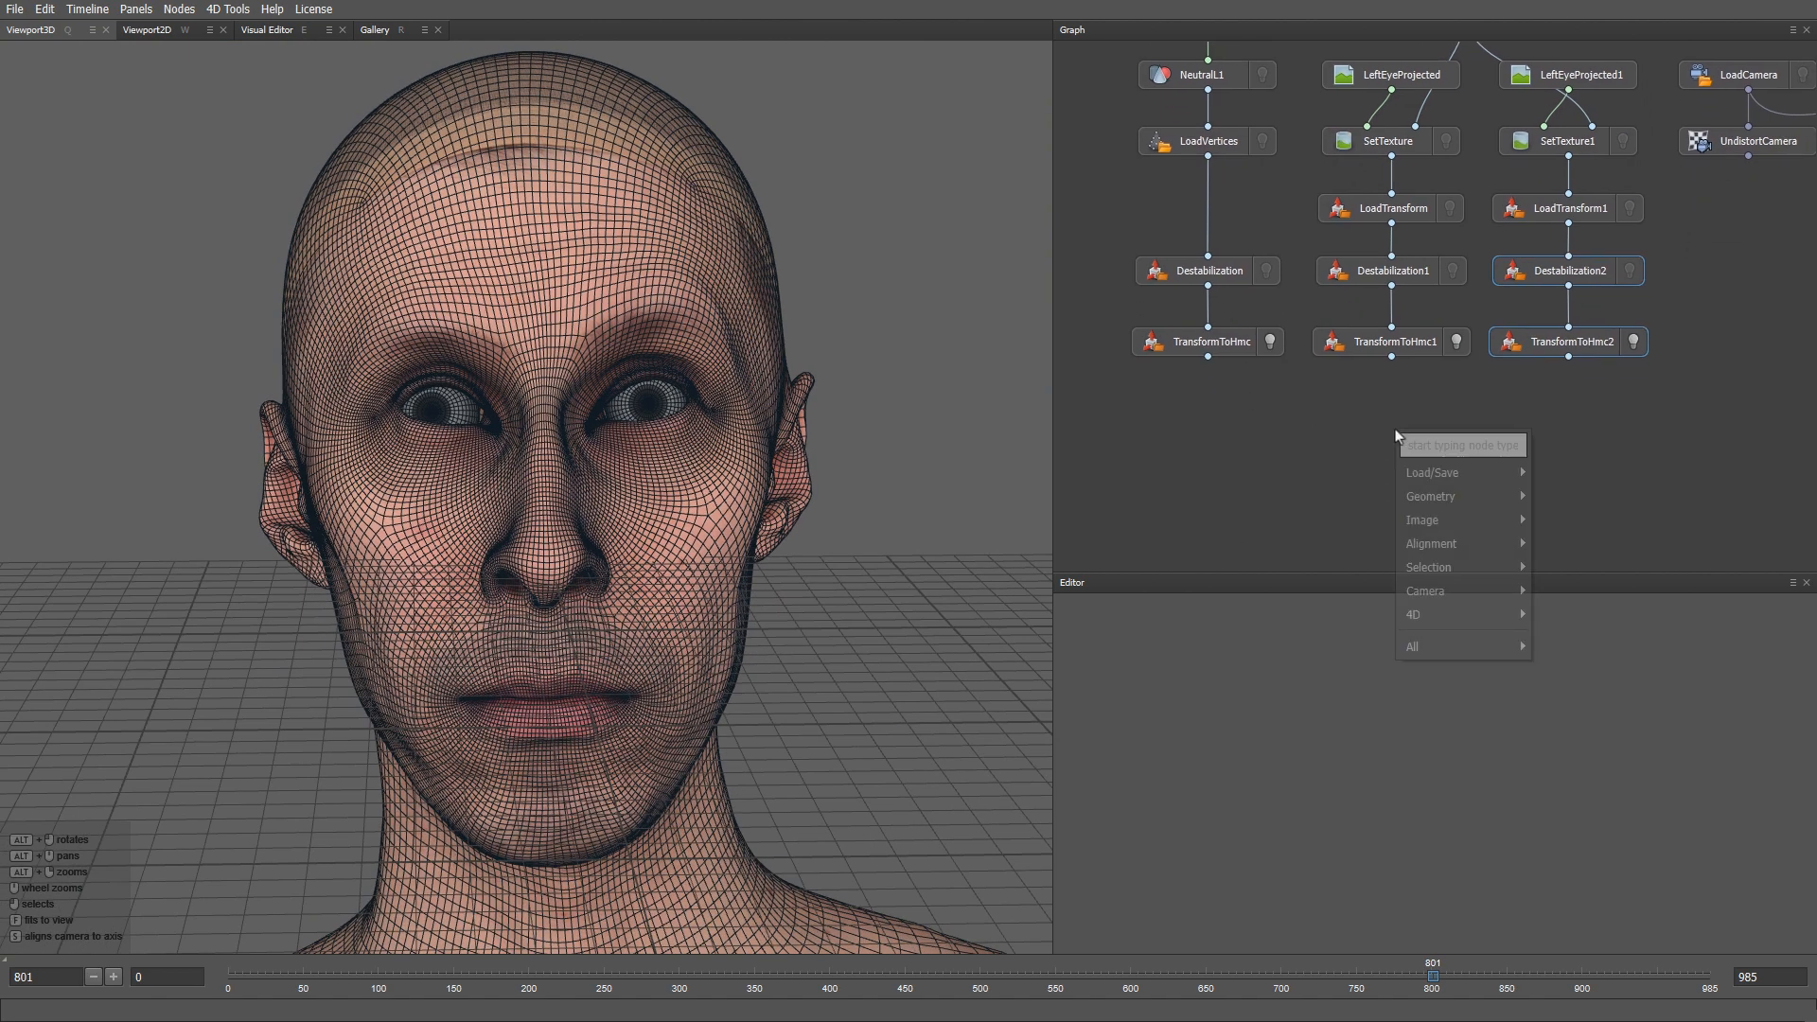
type("fit")
key("Return")
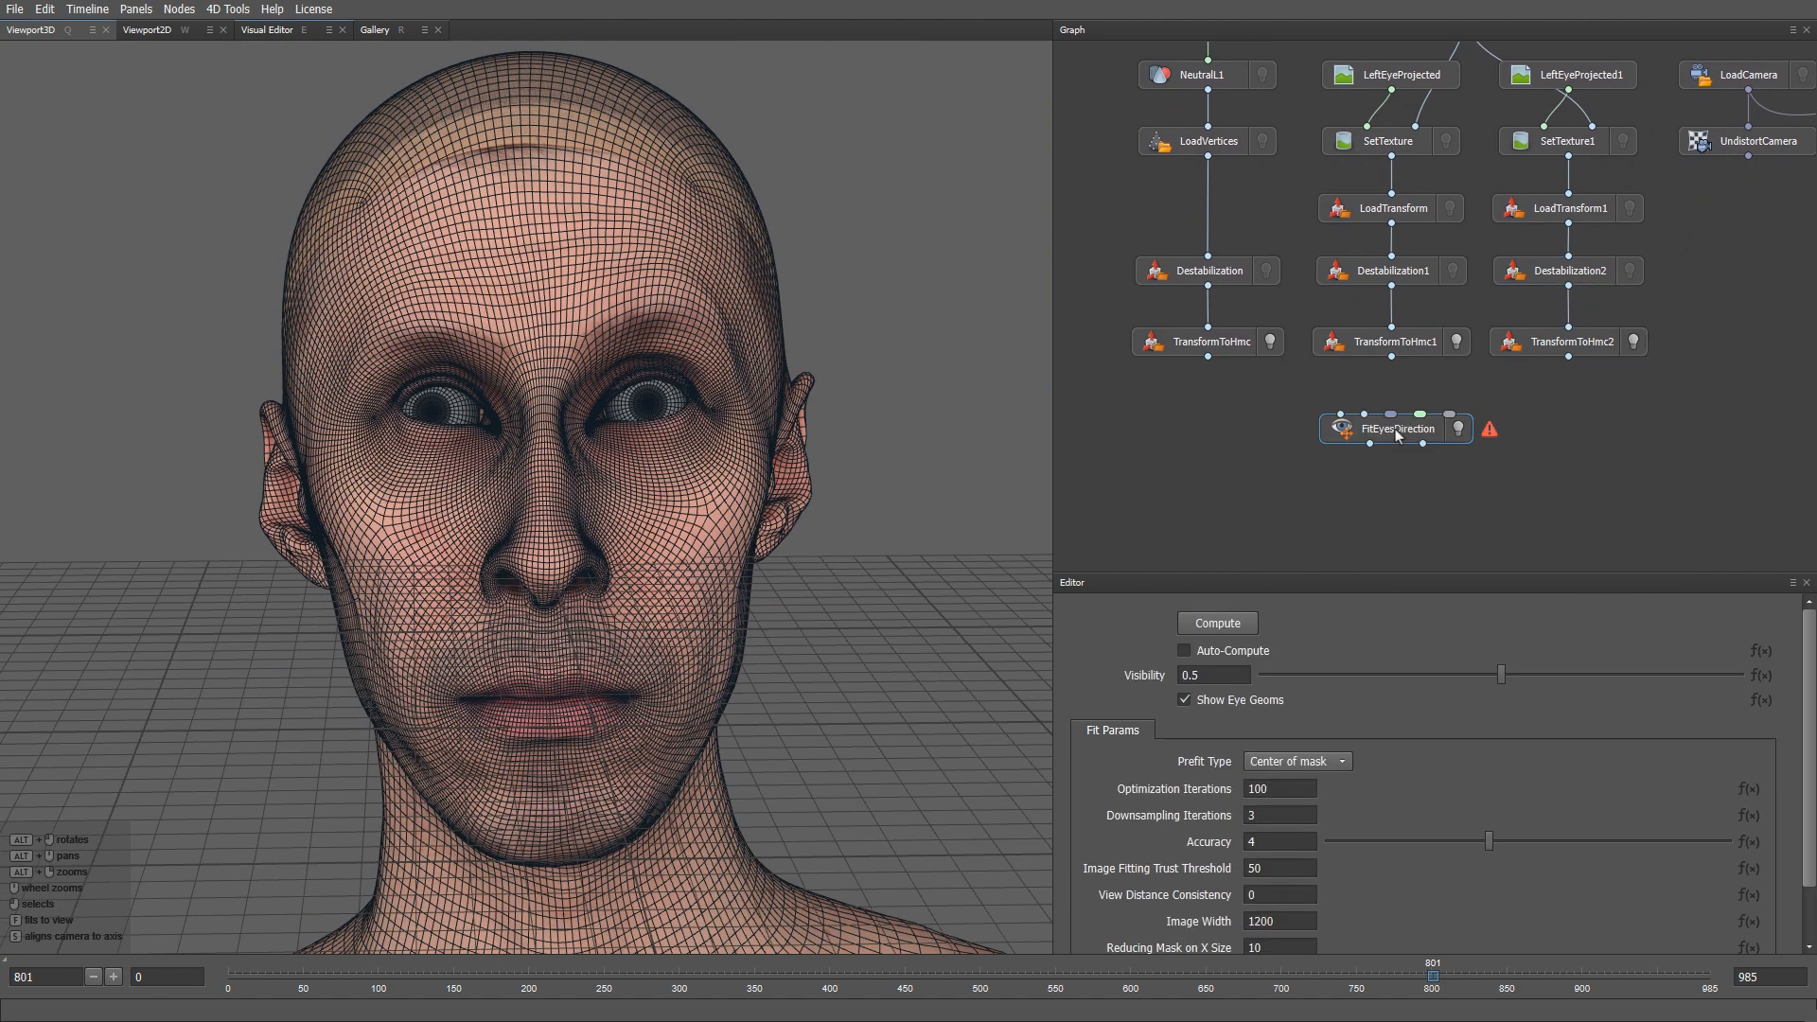
left_click_drag(1399, 436, 1468, 452)
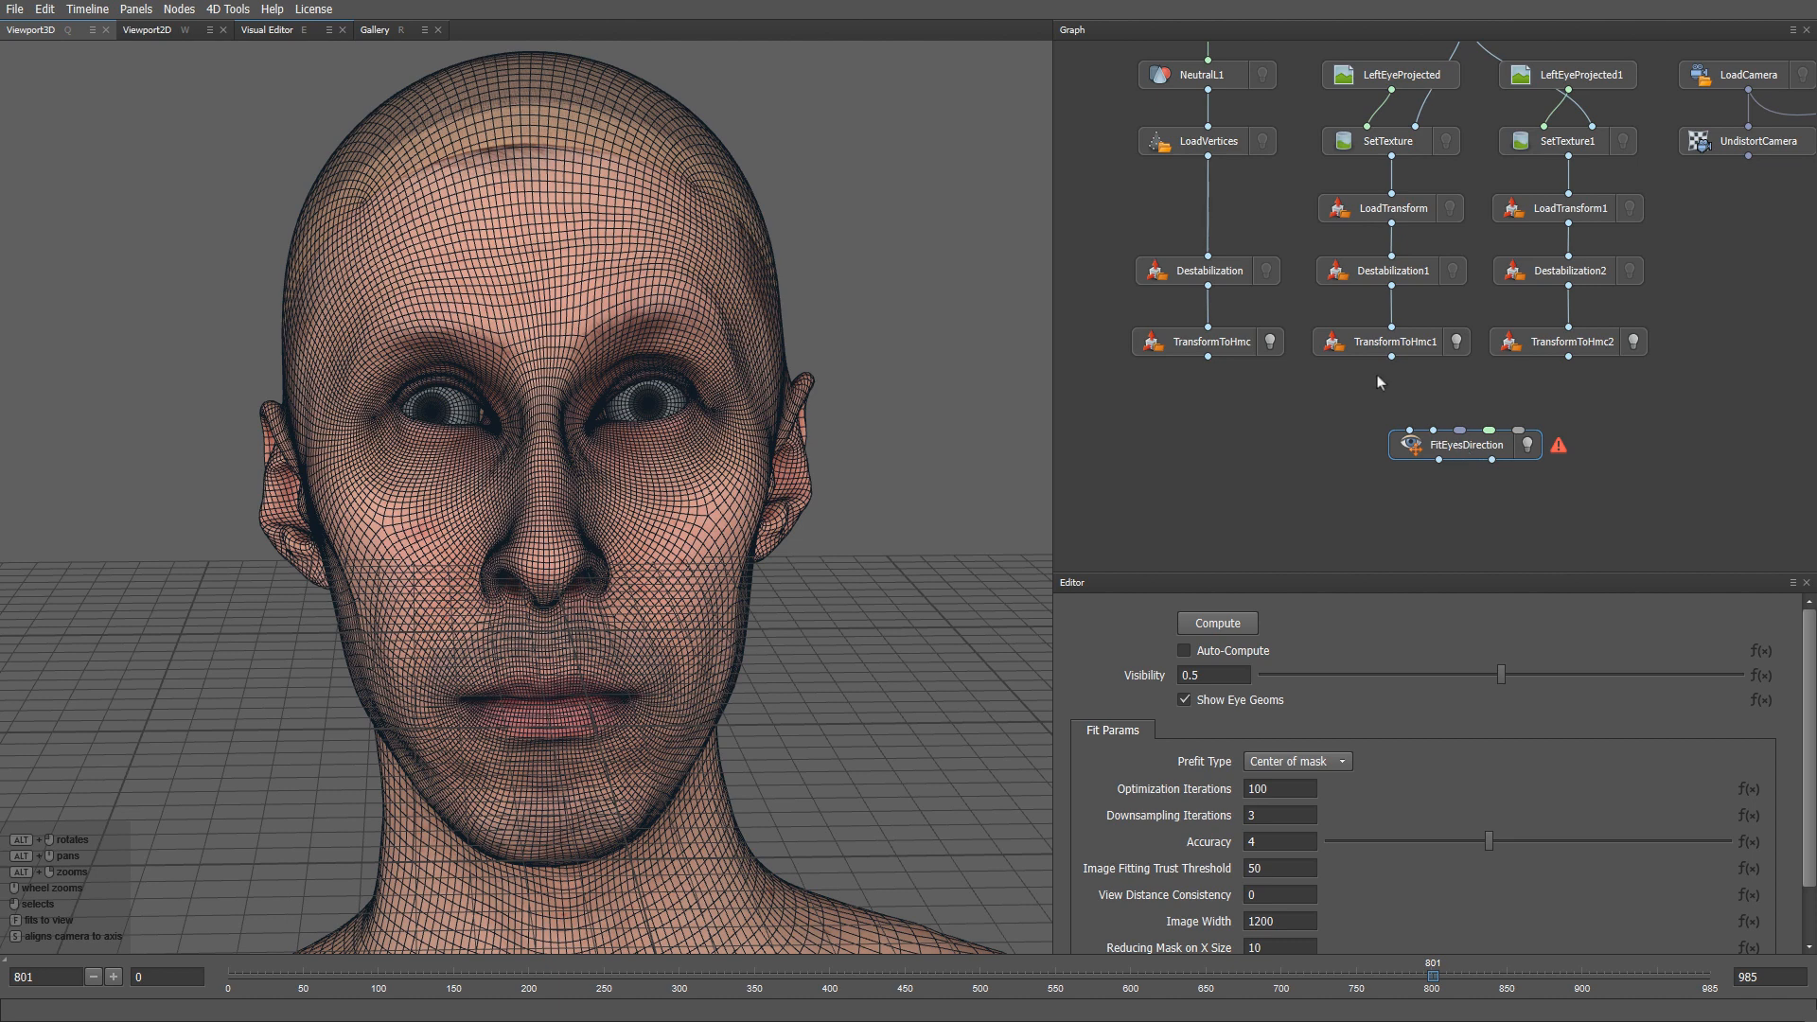
- Wire TransformToHmc1, TransformToHmc2, UndistortCamera and UndistortImage into FitEyesDirection
left_click_drag(1392, 359, 1411, 431)
left_click_drag(1569, 358, 1434, 432)
middle_click_drag(1725, 384, 1582, 379)
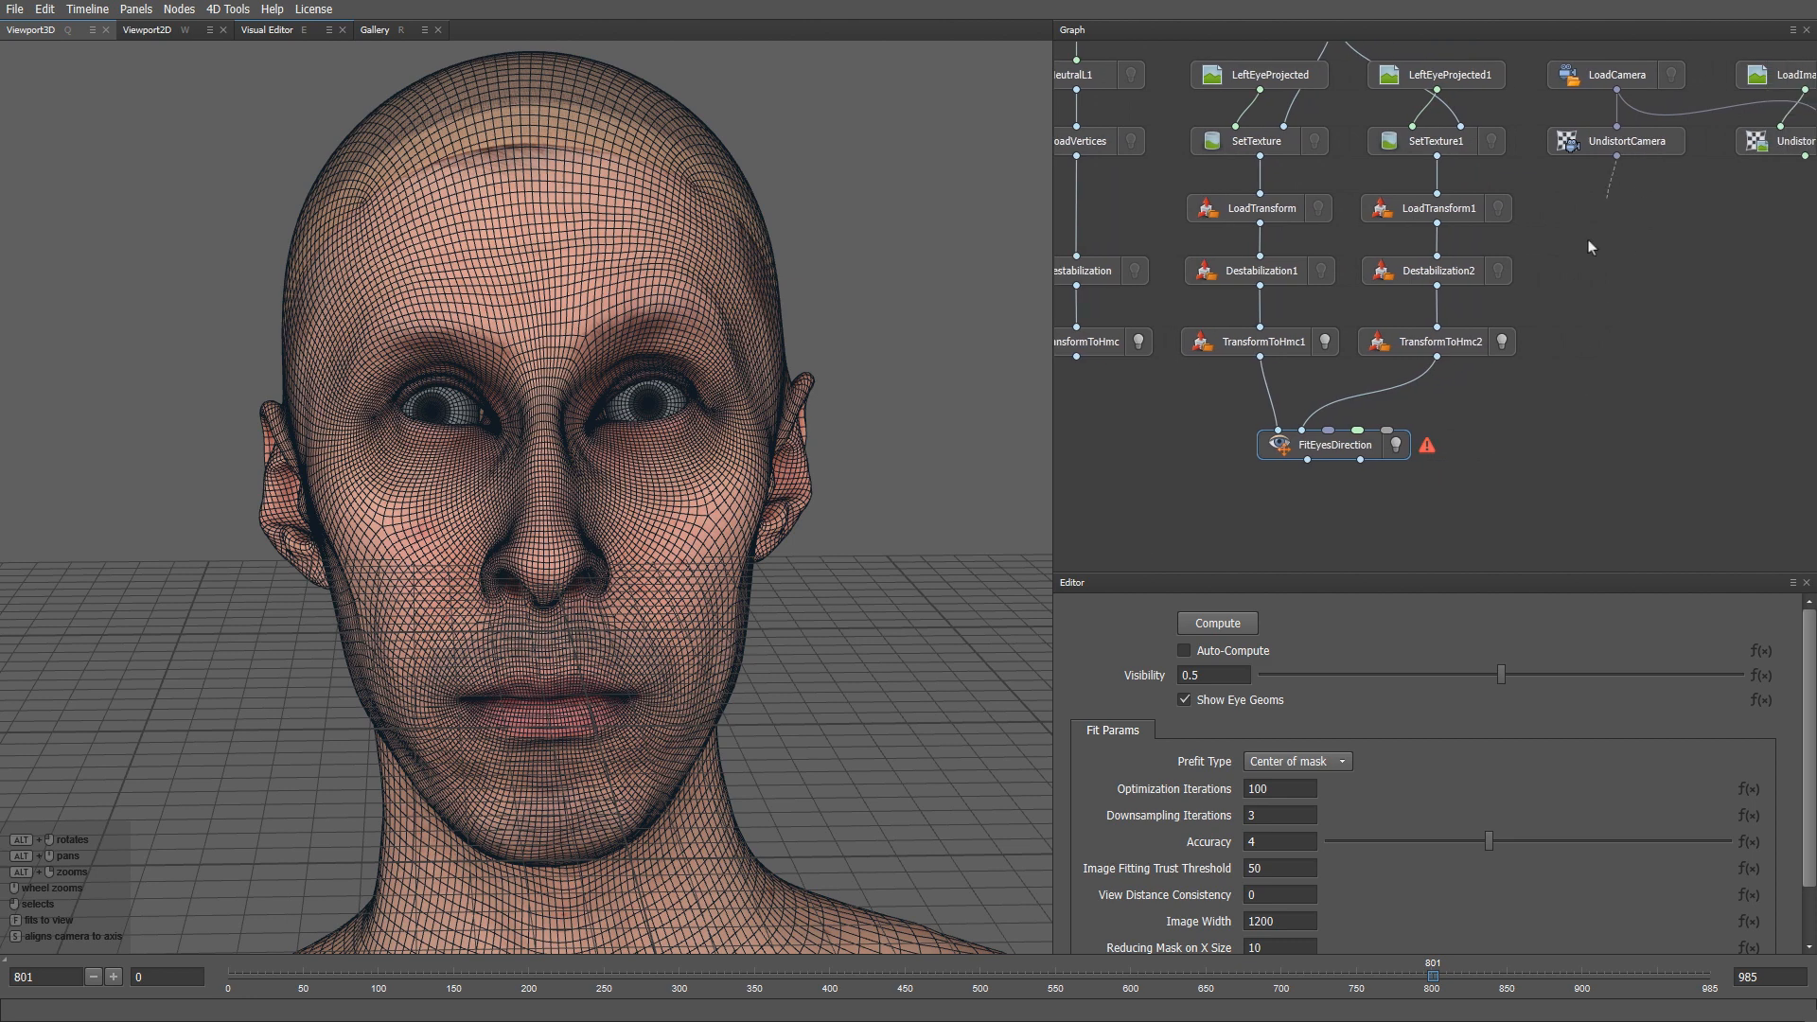
left_click_drag(1590, 247, 1341, 454)
middle_click_drag(1607, 373, 1554, 373)
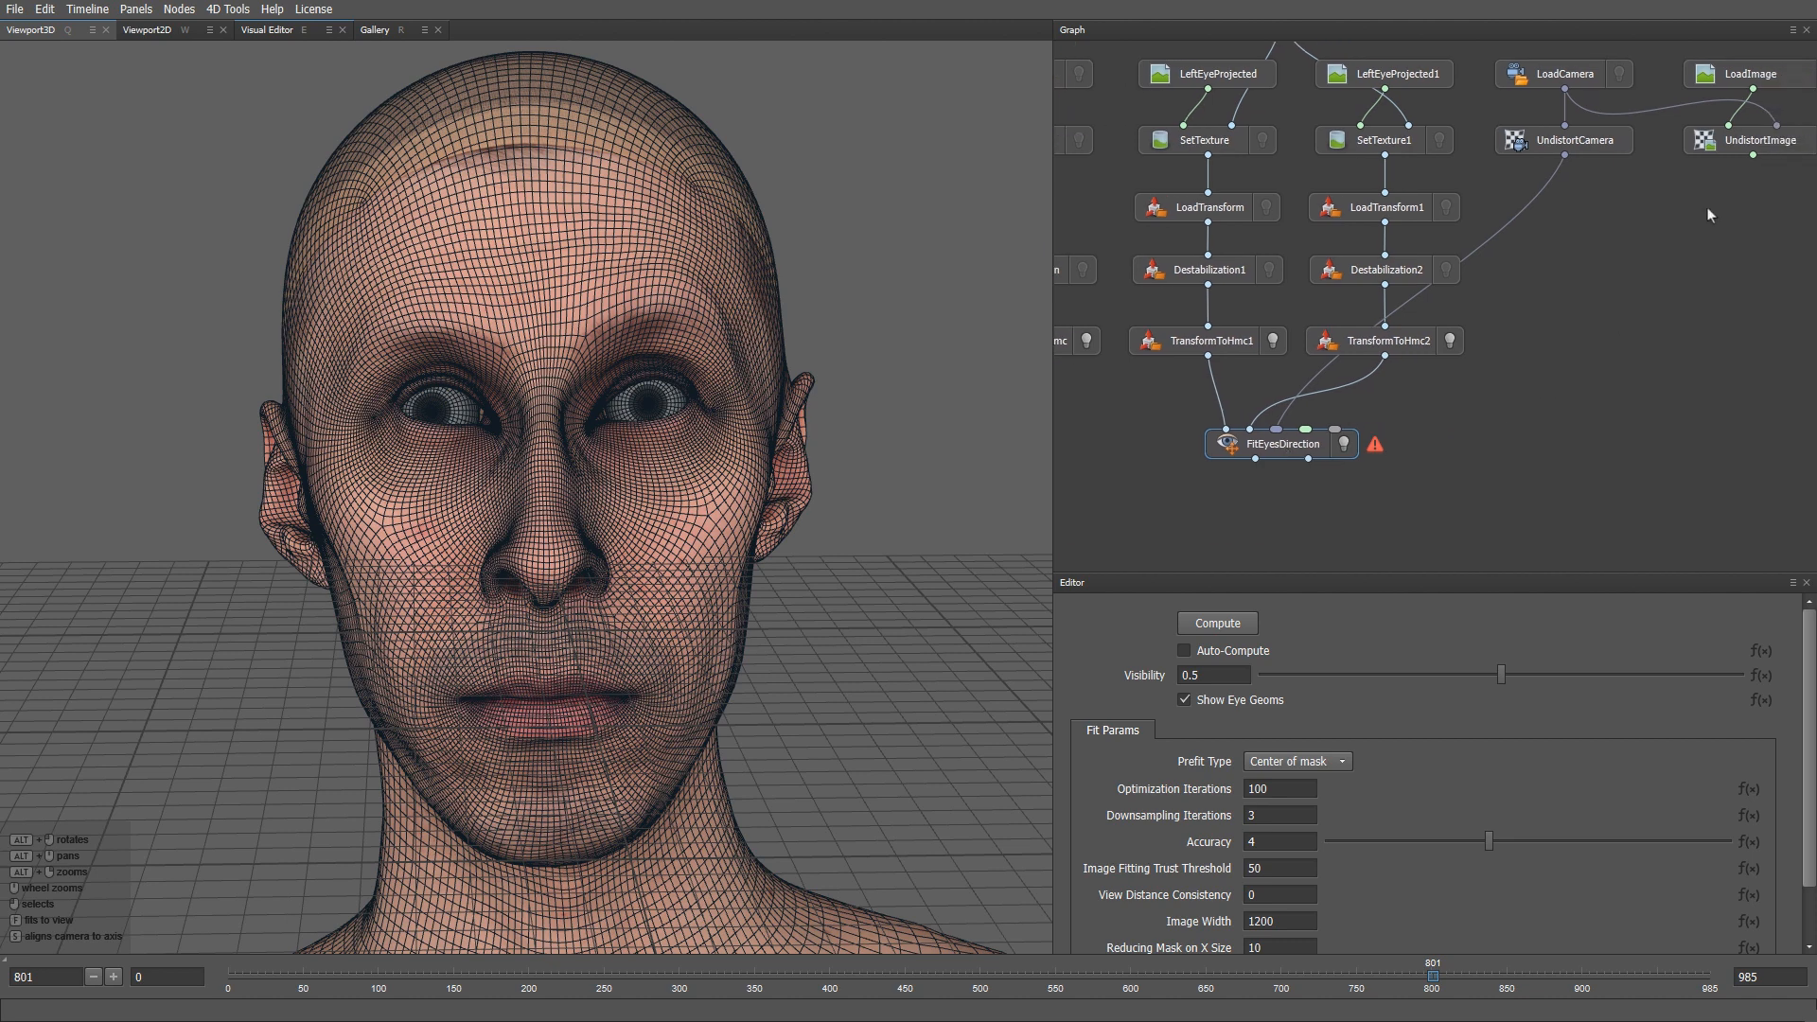
left_click_drag(1753, 156, 1324, 443)
middle_click_drag(1623, 343, 1356, 416)
- Add a LoadFacialDetection node beside the LoadImage row
right_click(1630, 229)
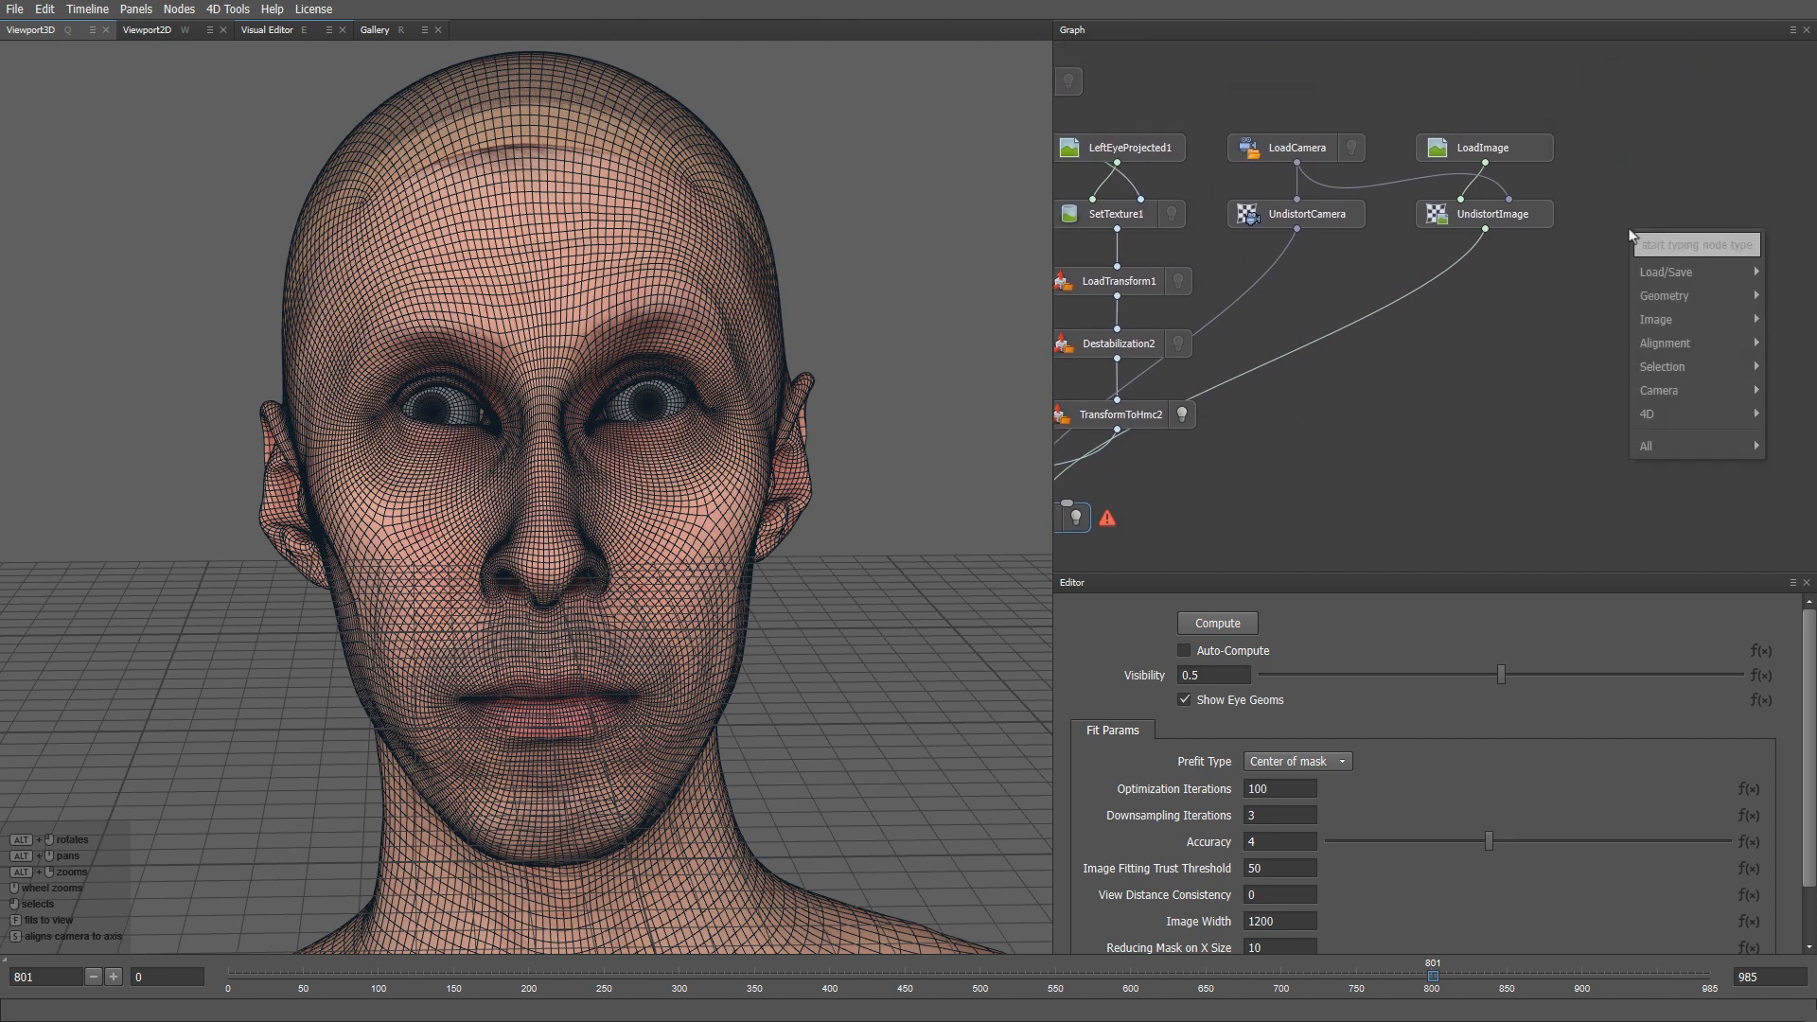
type("loadfaci")
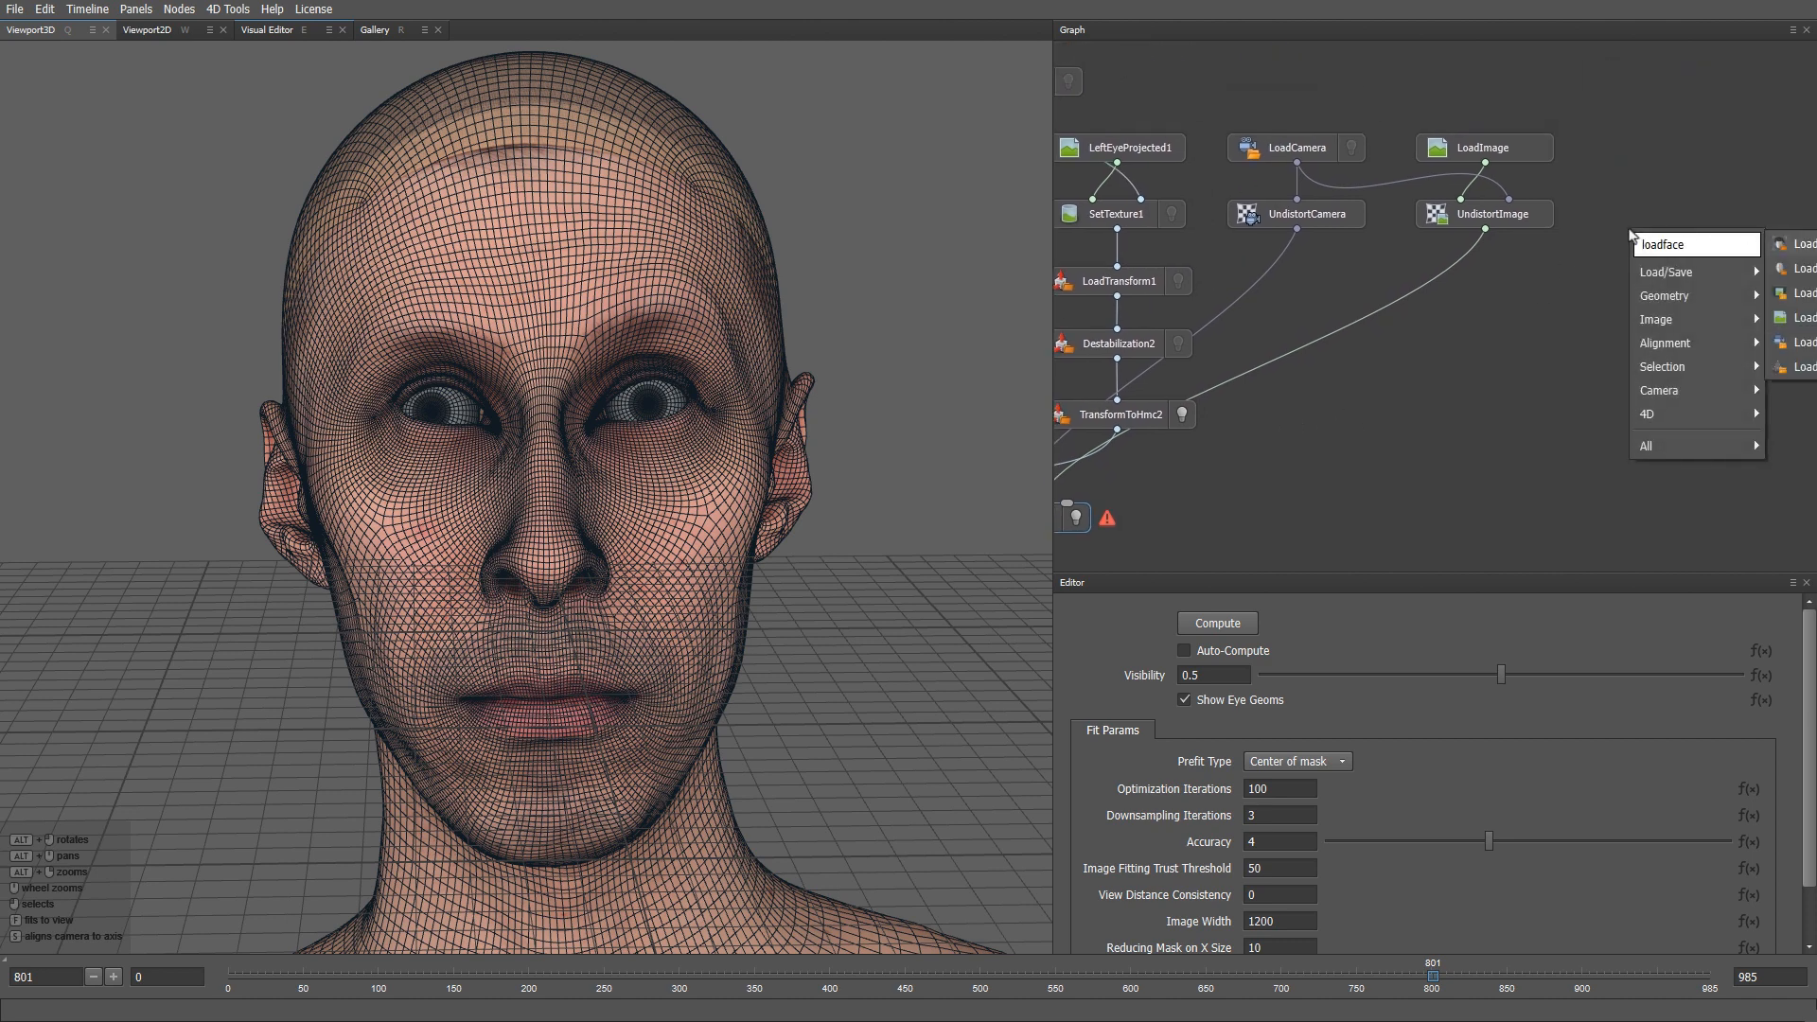
key("Return")
left_click_drag(1631, 234, 1671, 154)
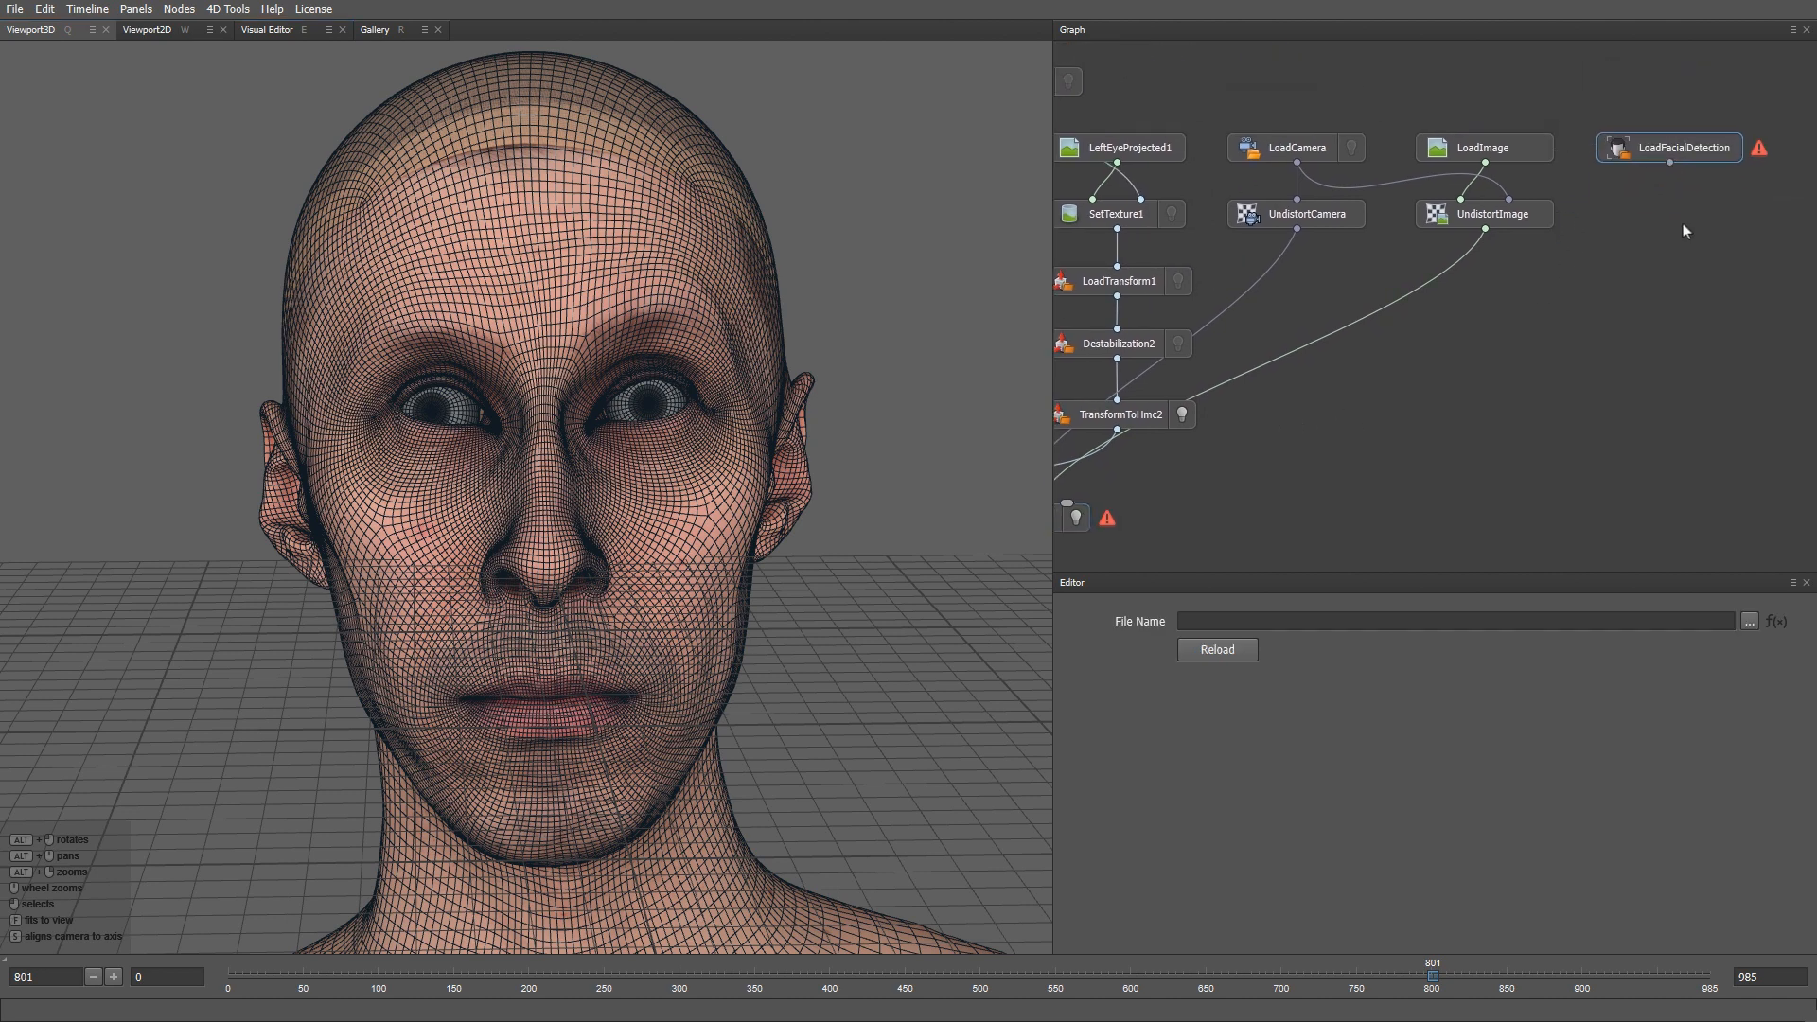
- Load Hmc/Take01/Detection/frame000000.json as a frame sequence
left_click(1750, 622)
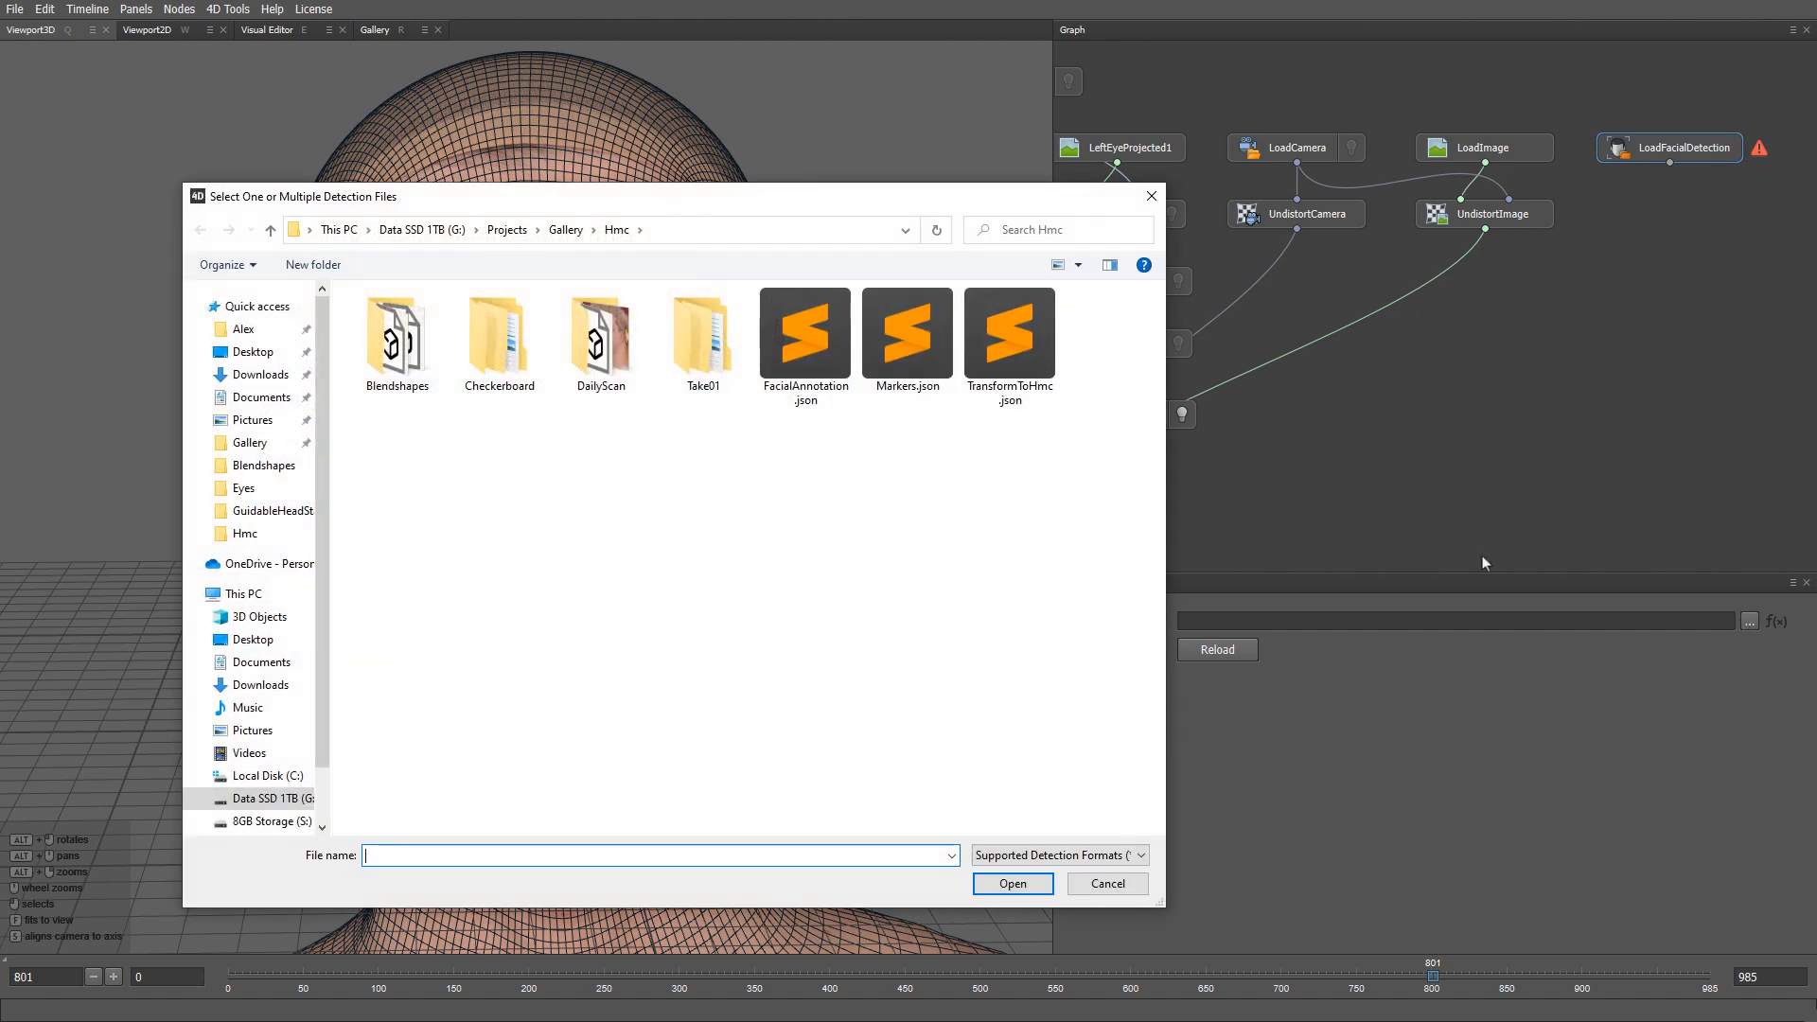
left_click(580, 244)
double_click(597, 400)
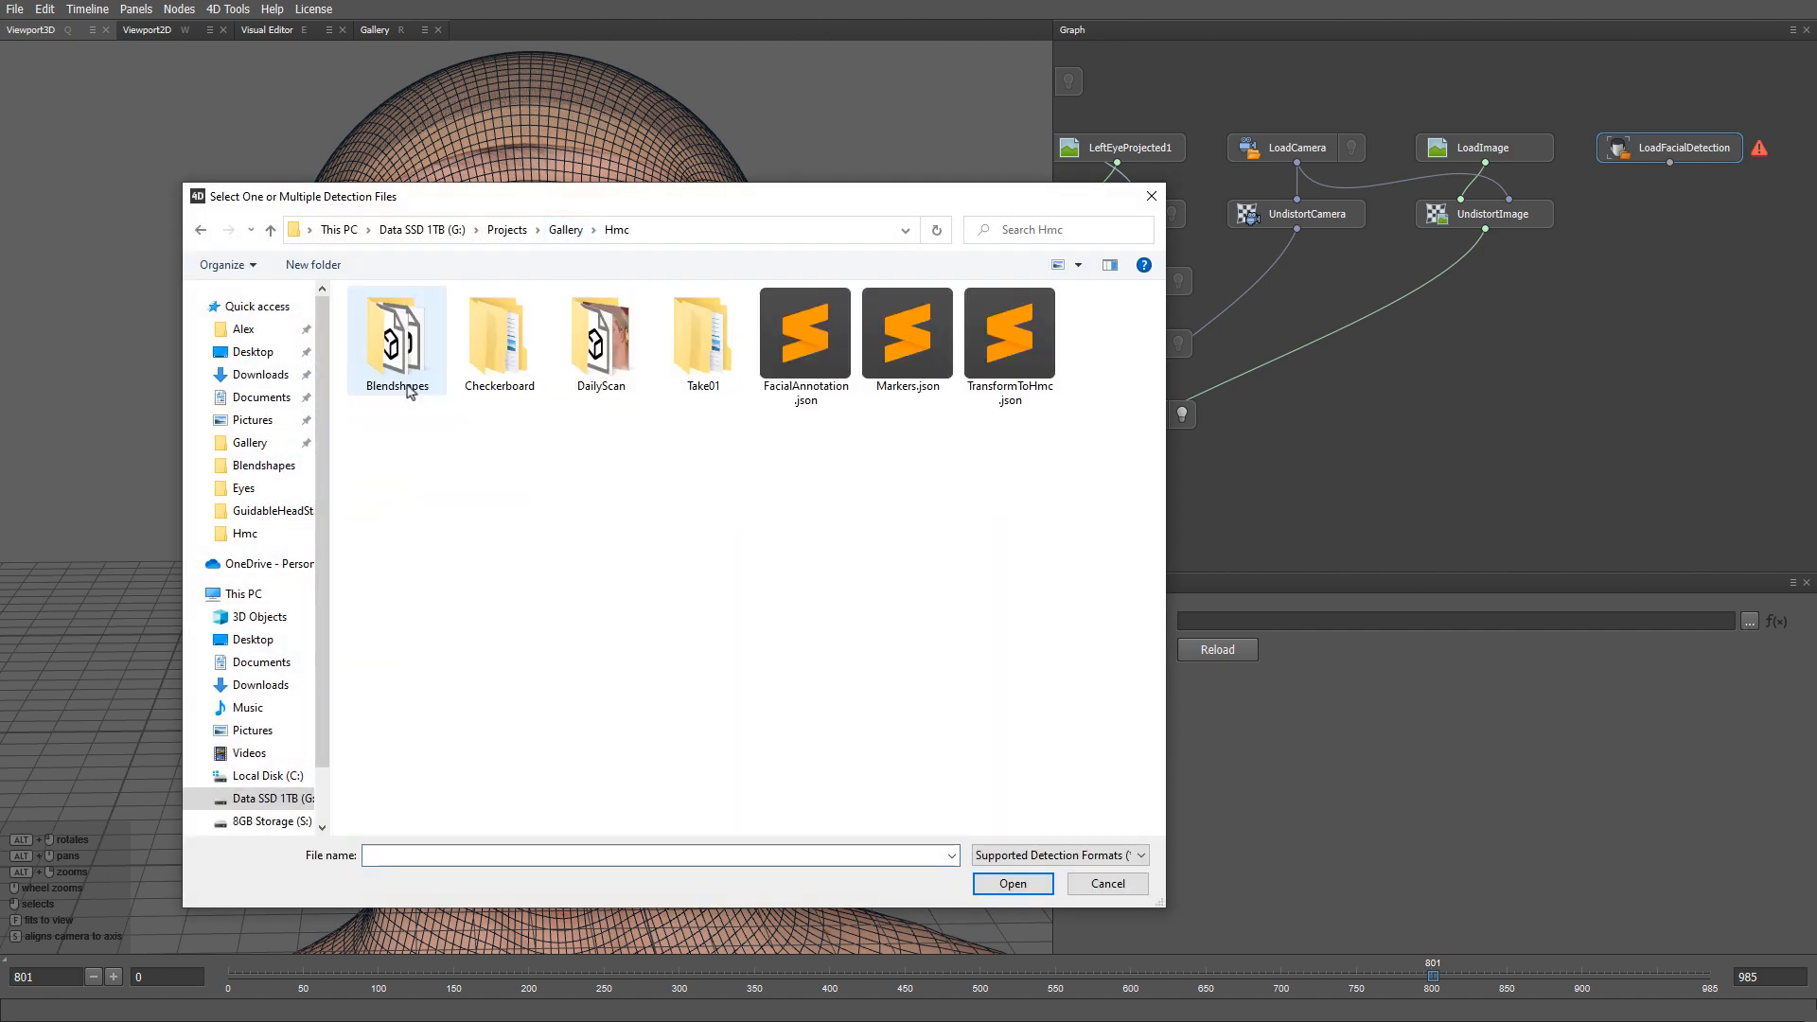
double_click(672, 365)
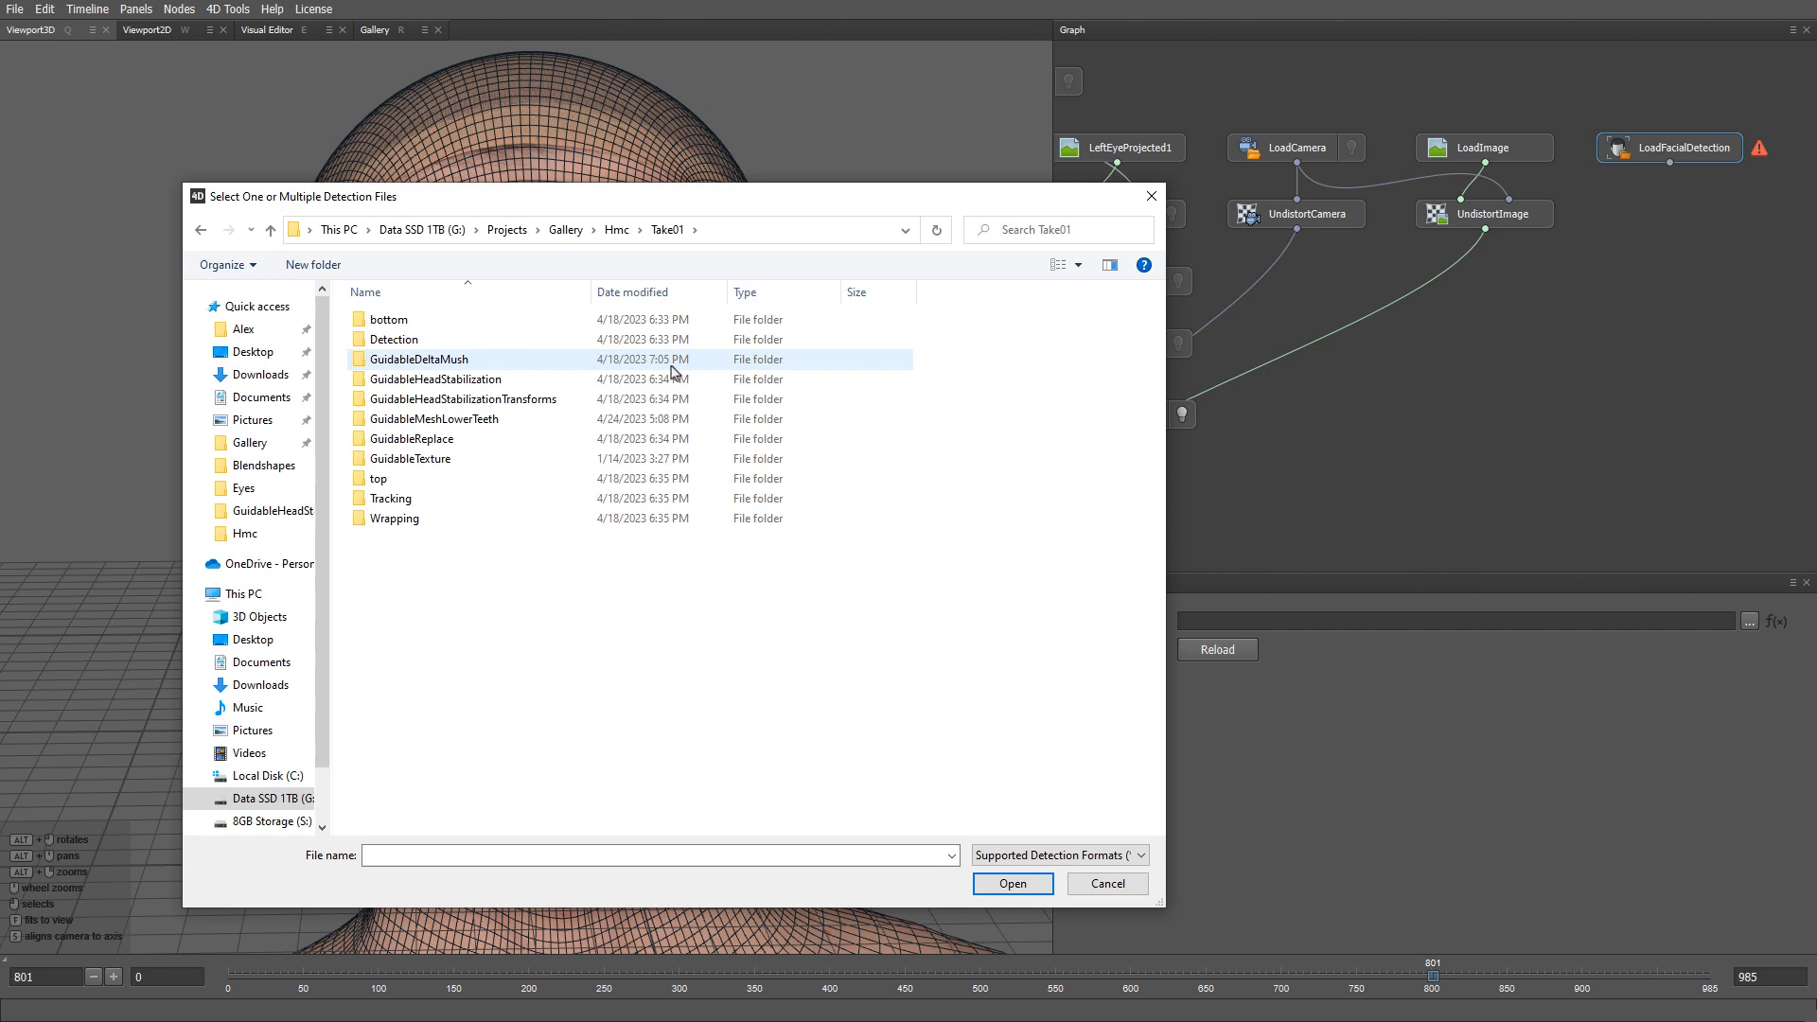
double_click(435, 343)
double_click(436, 320)
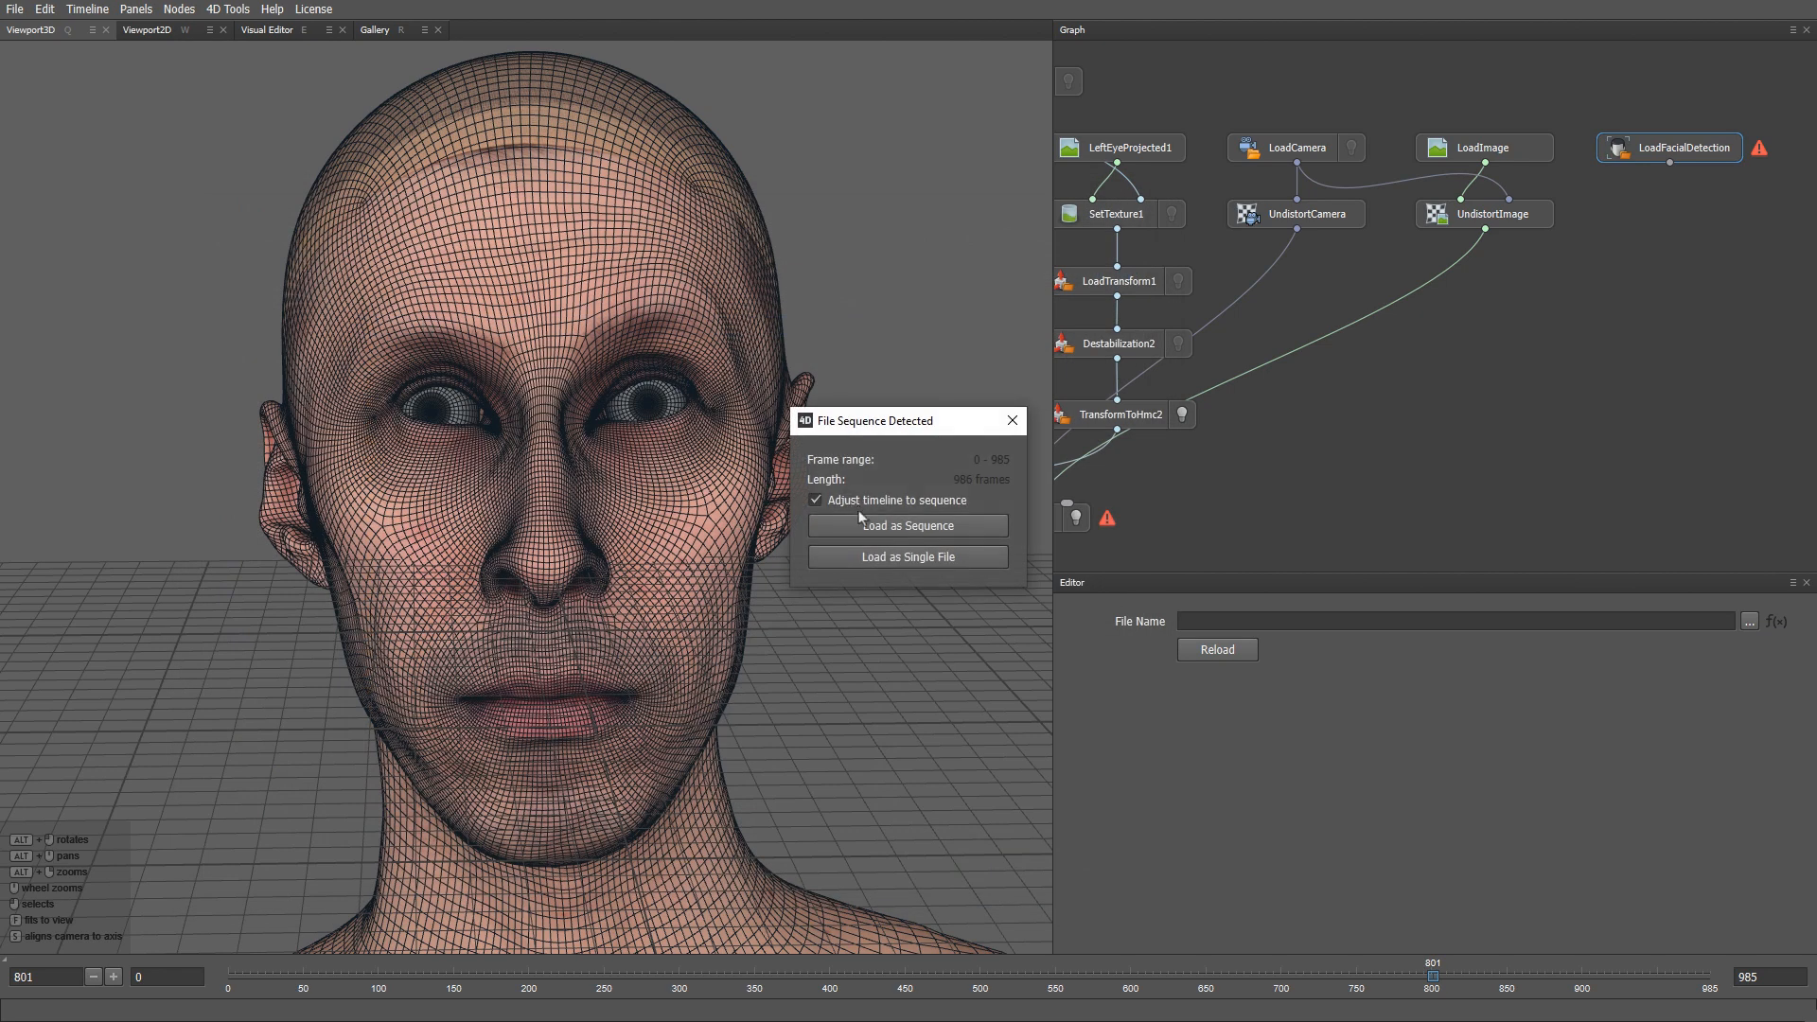
left_click(859, 524)
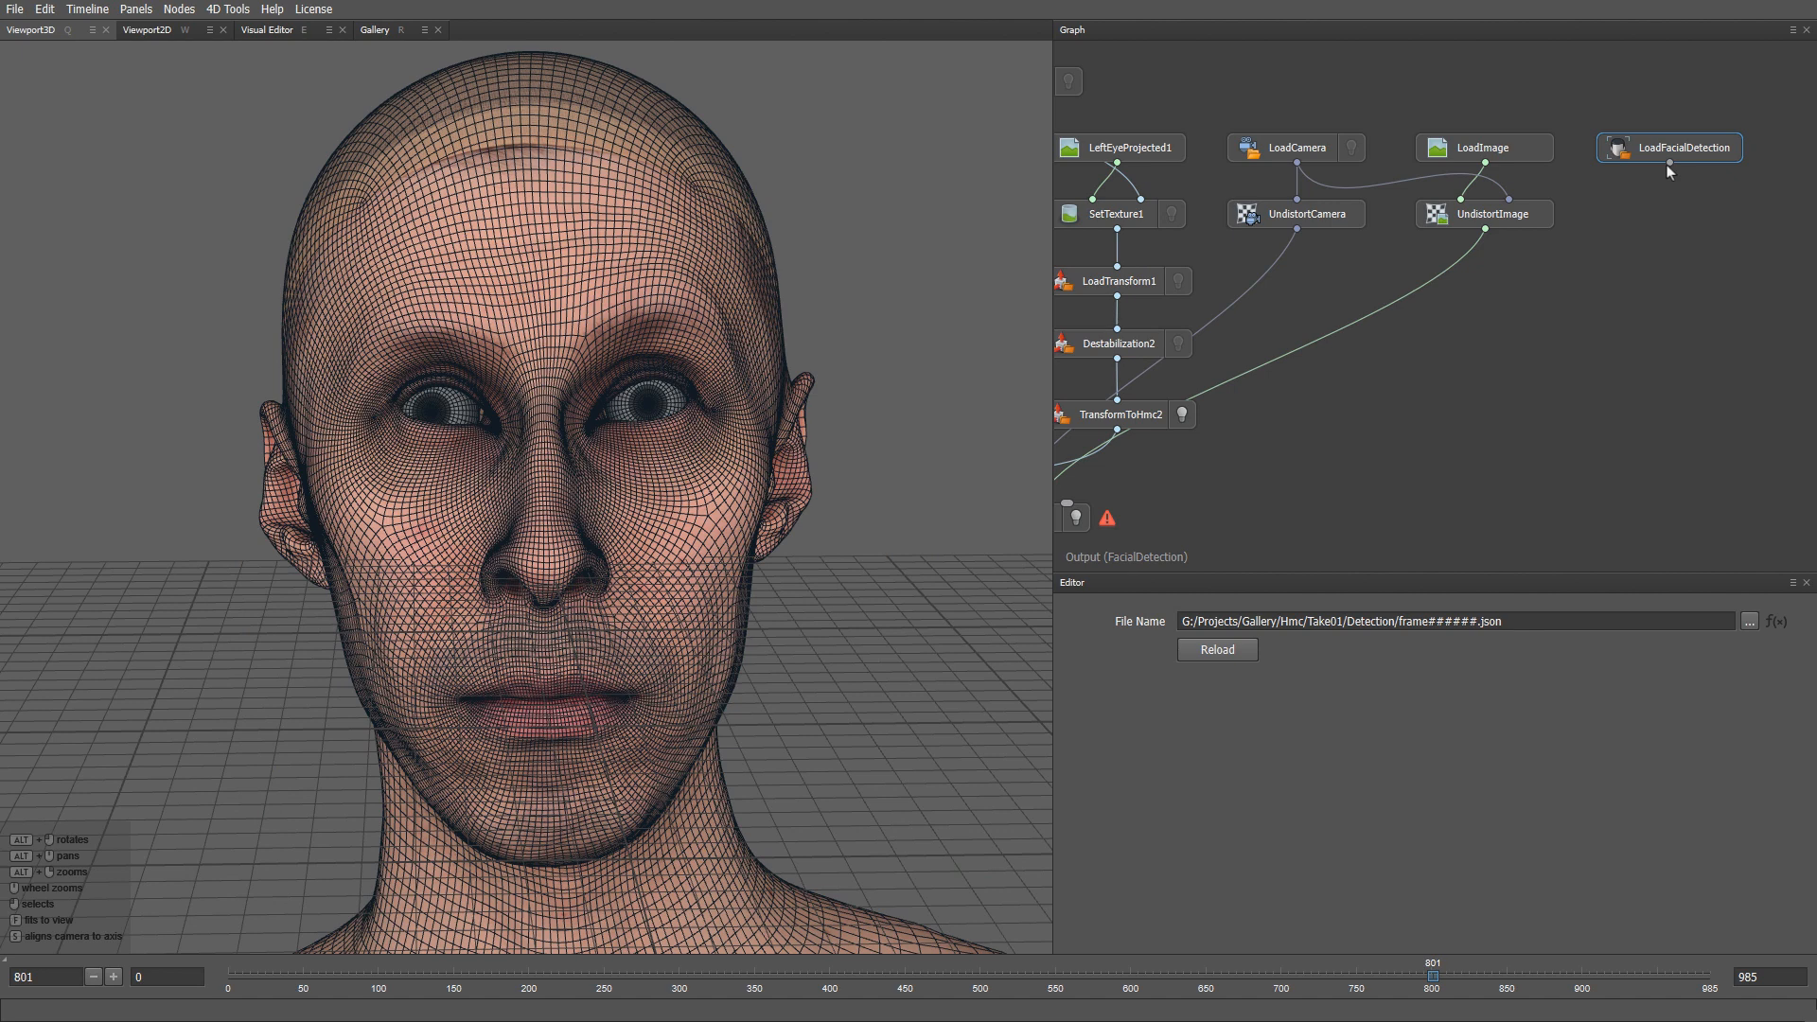
- Connect LoadFacialDetection to FitEyesDirection and compute the eye fit on frame 801
left_click_drag(1668, 163, 1312, 471)
middle_click_drag(1410, 519, 1593, 475)
left_click(1433, 433)
key("e")
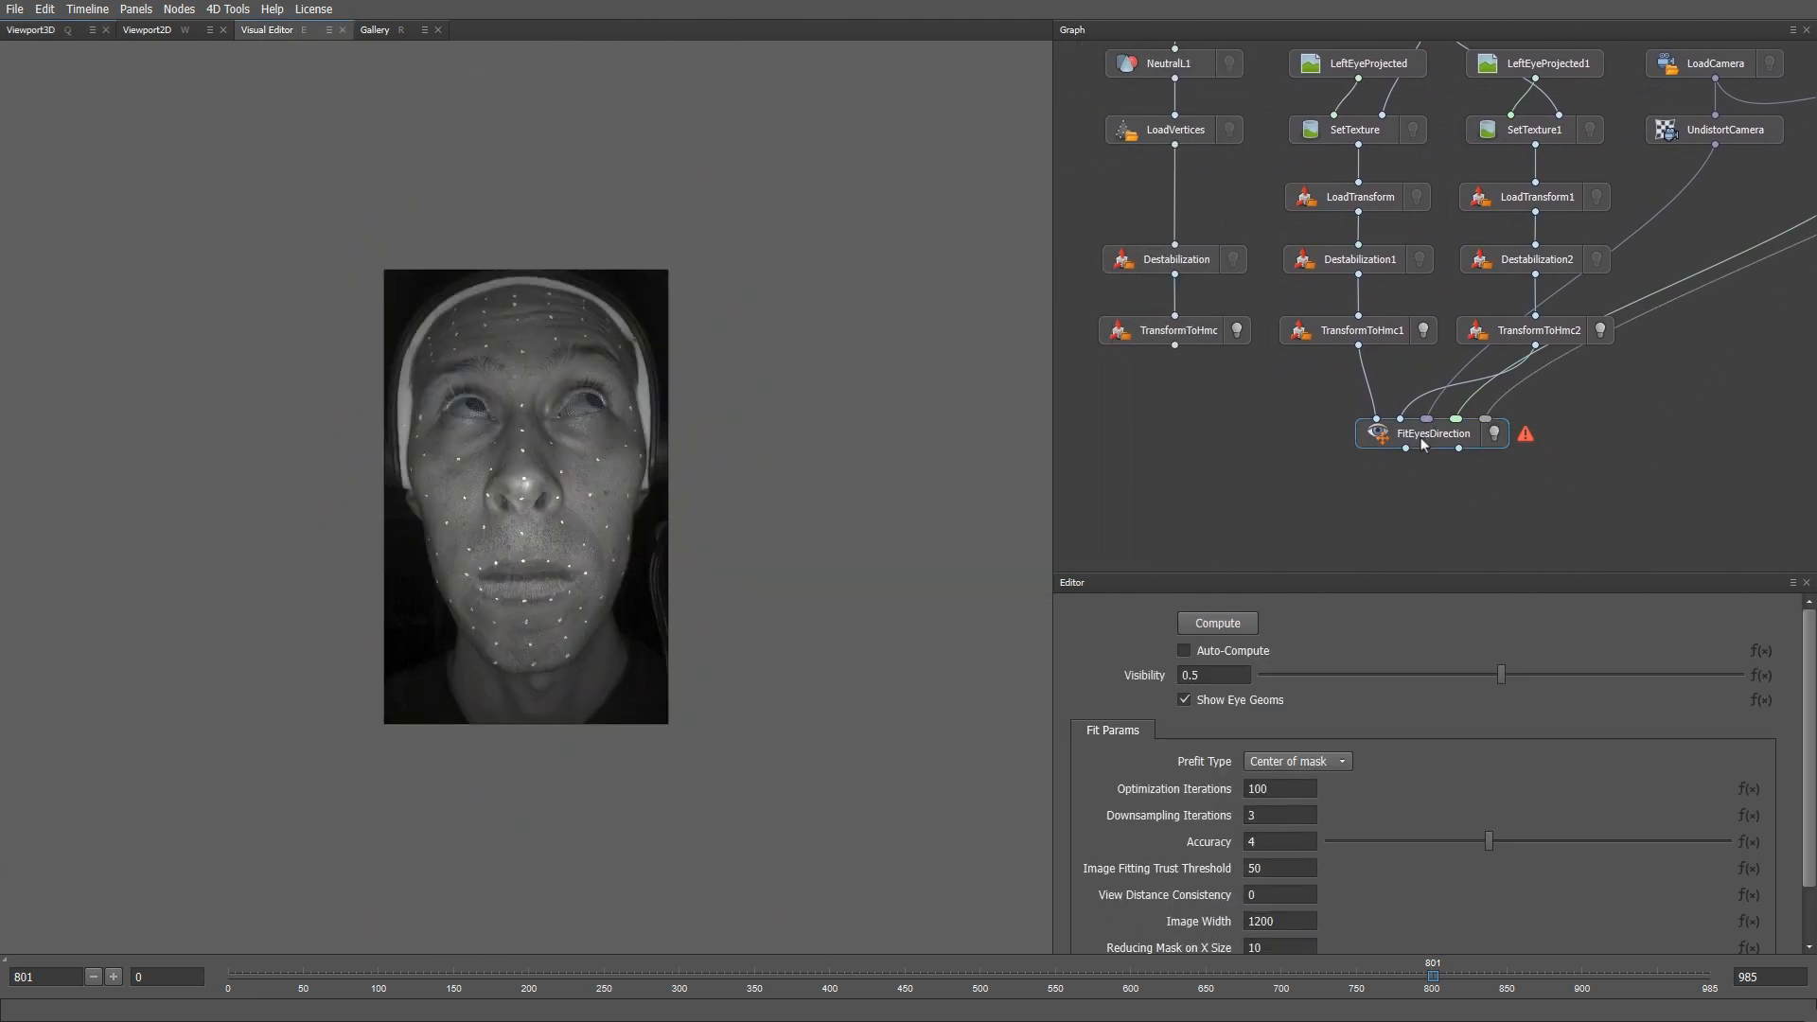
scroll(587, 502, "up", 3)
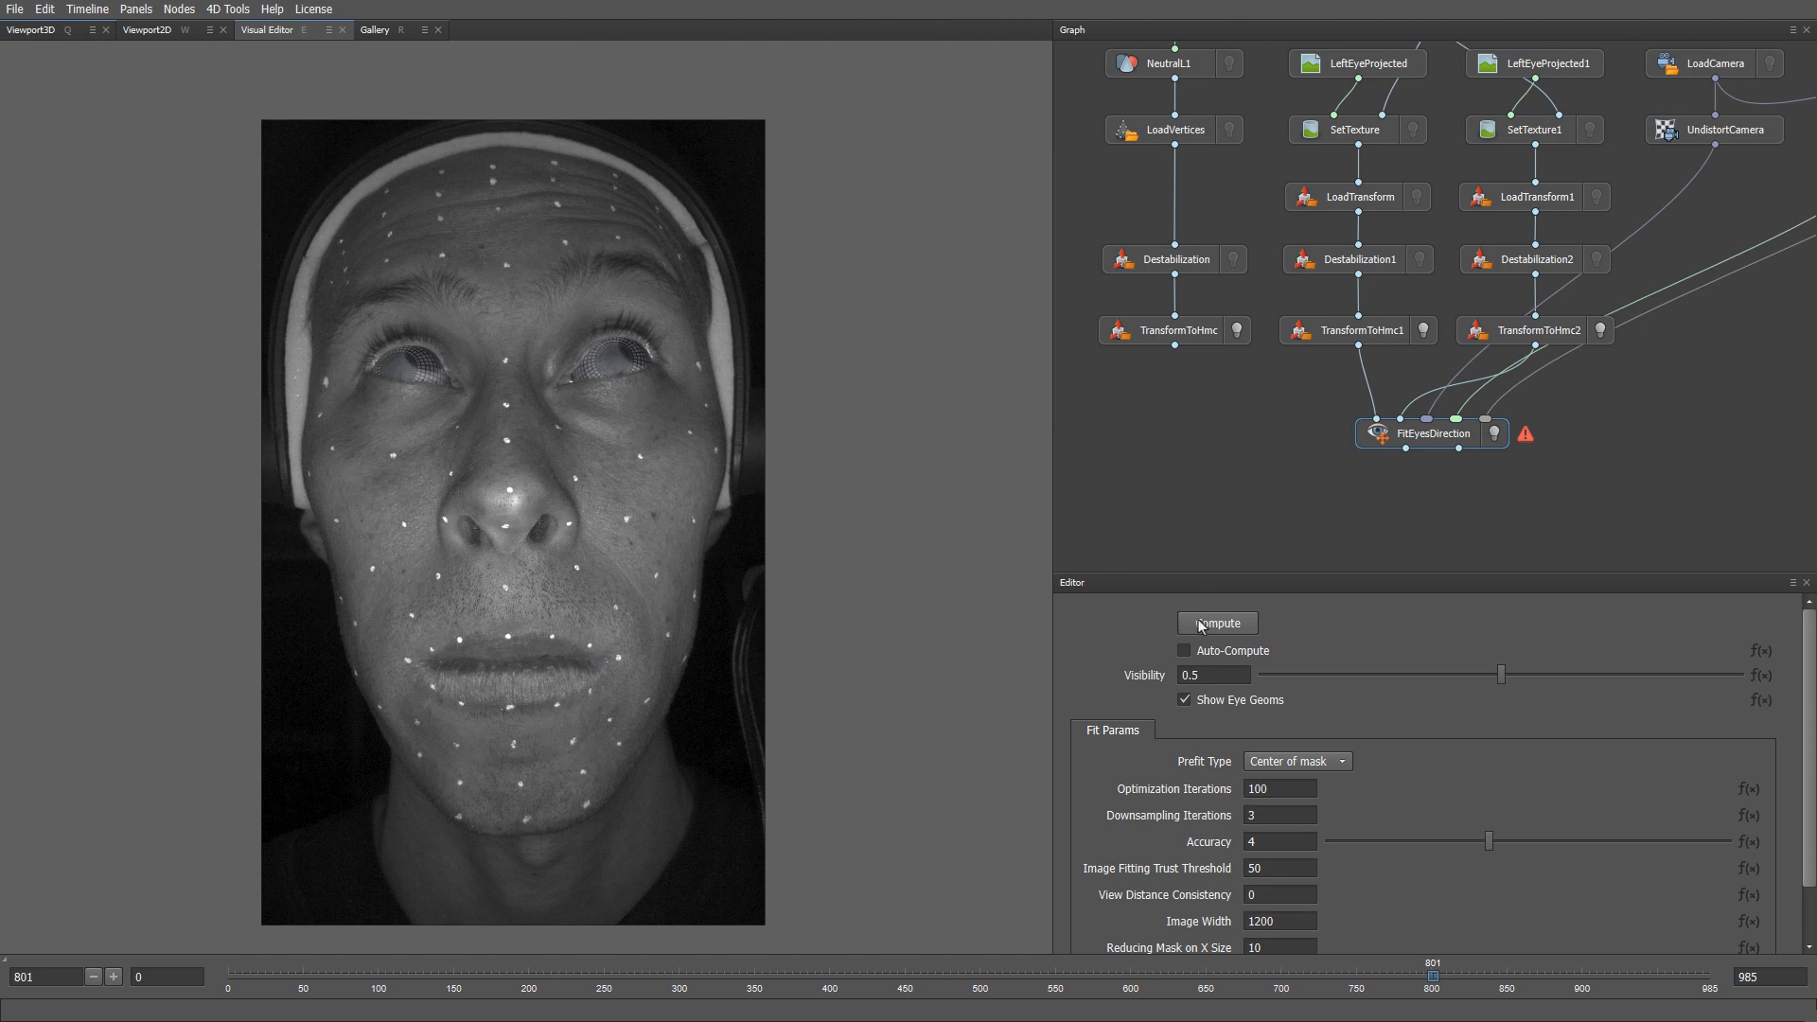
left_click(1198, 621)
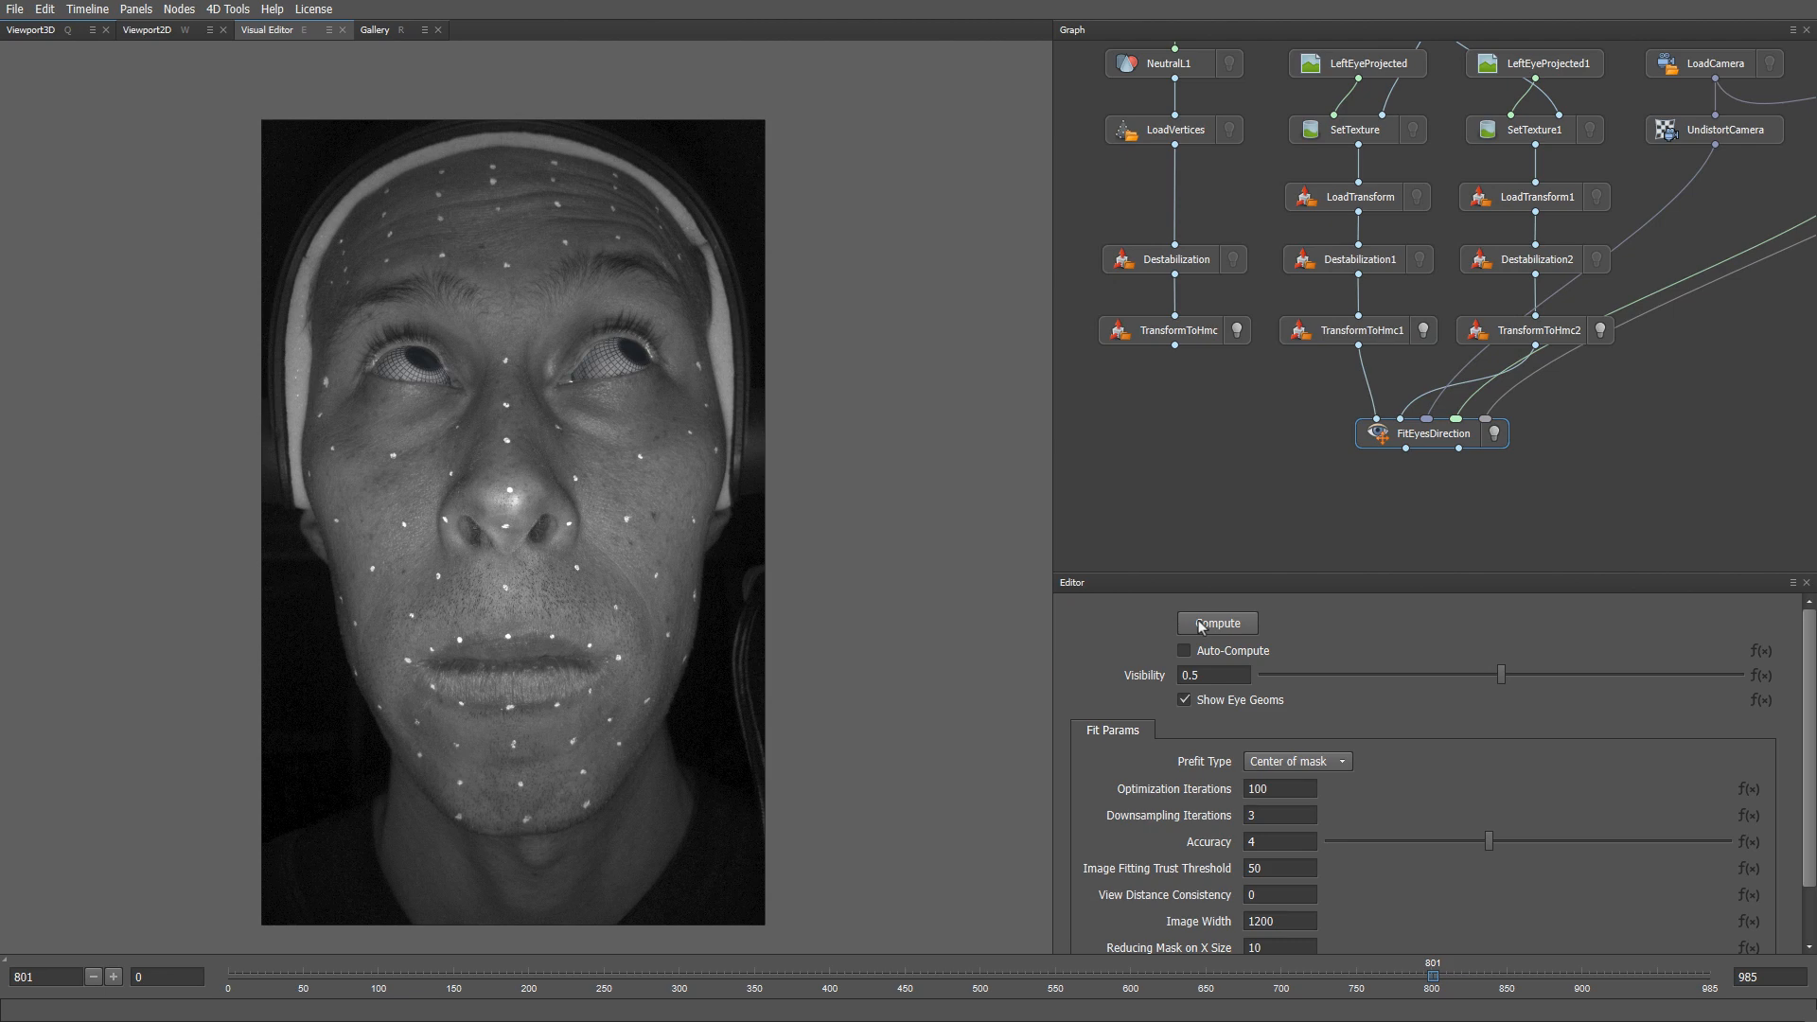
- Toggle Show Eye Geoms to compare the fit, then compute it again at frame 751
left_click(1186, 703)
left_click(1184, 701)
left_click(1184, 702)
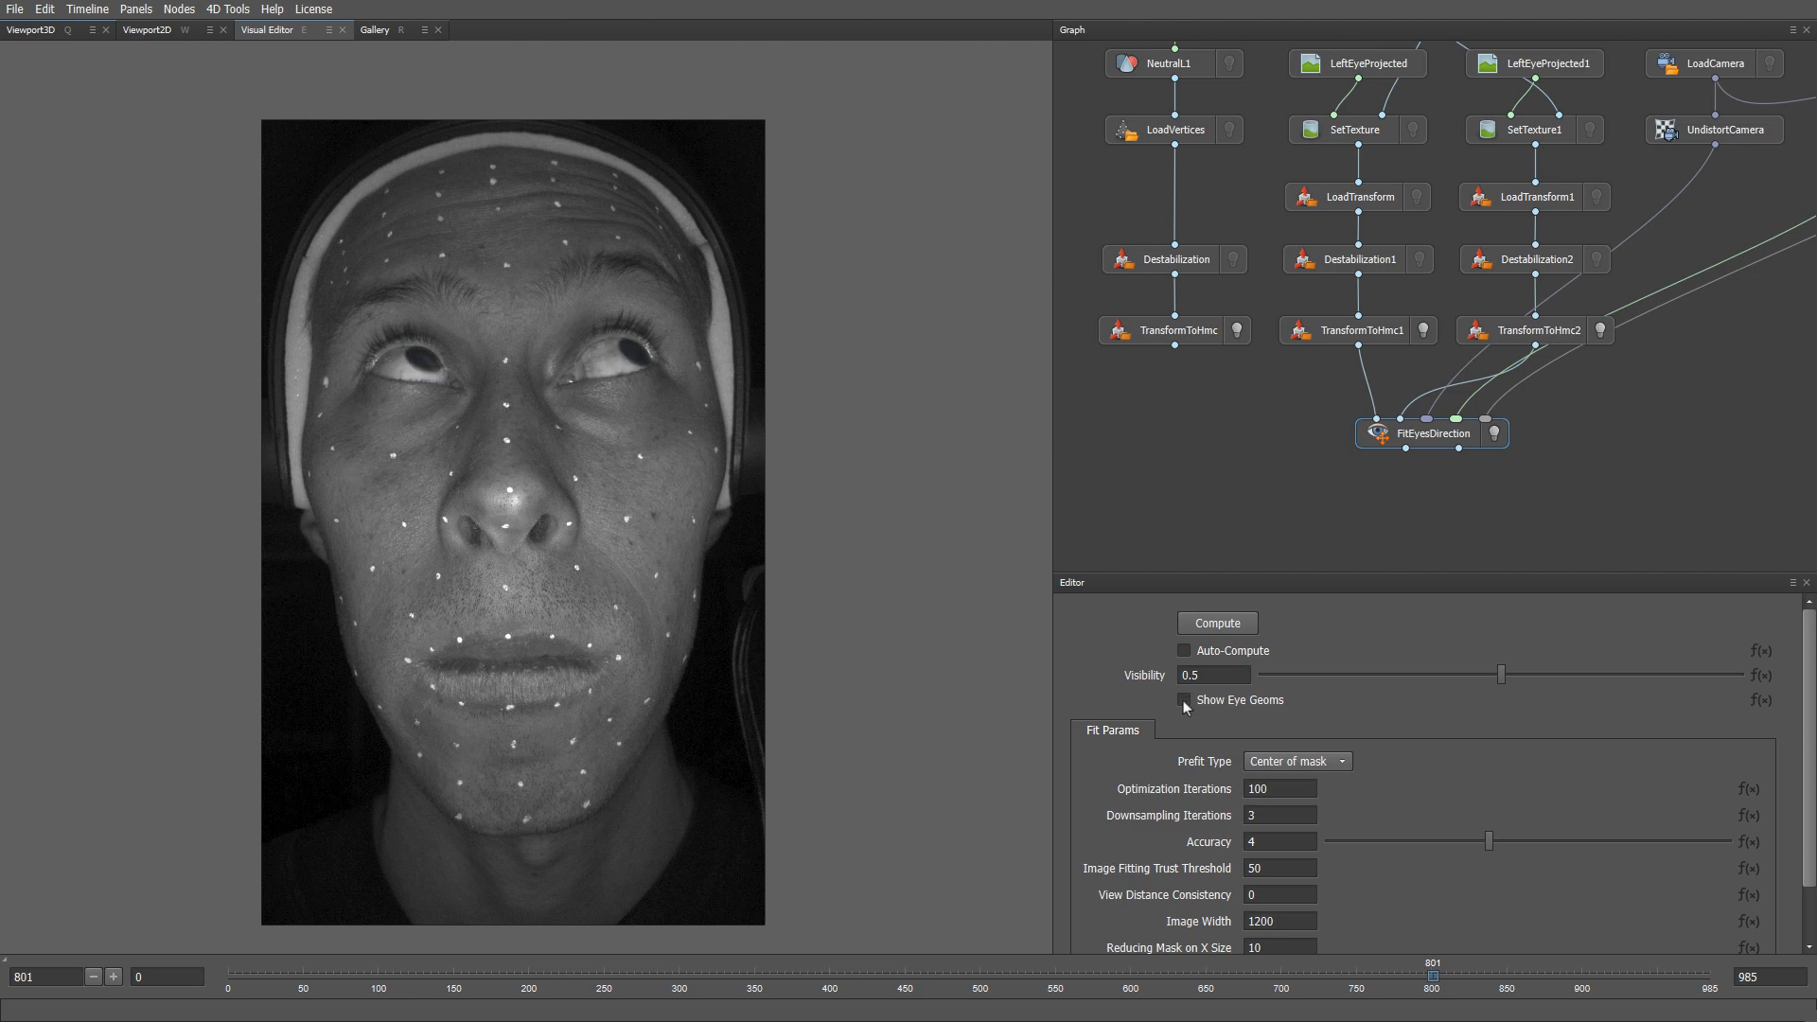
left_click(1185, 701)
left_click(1184, 701)
left_click(1185, 701)
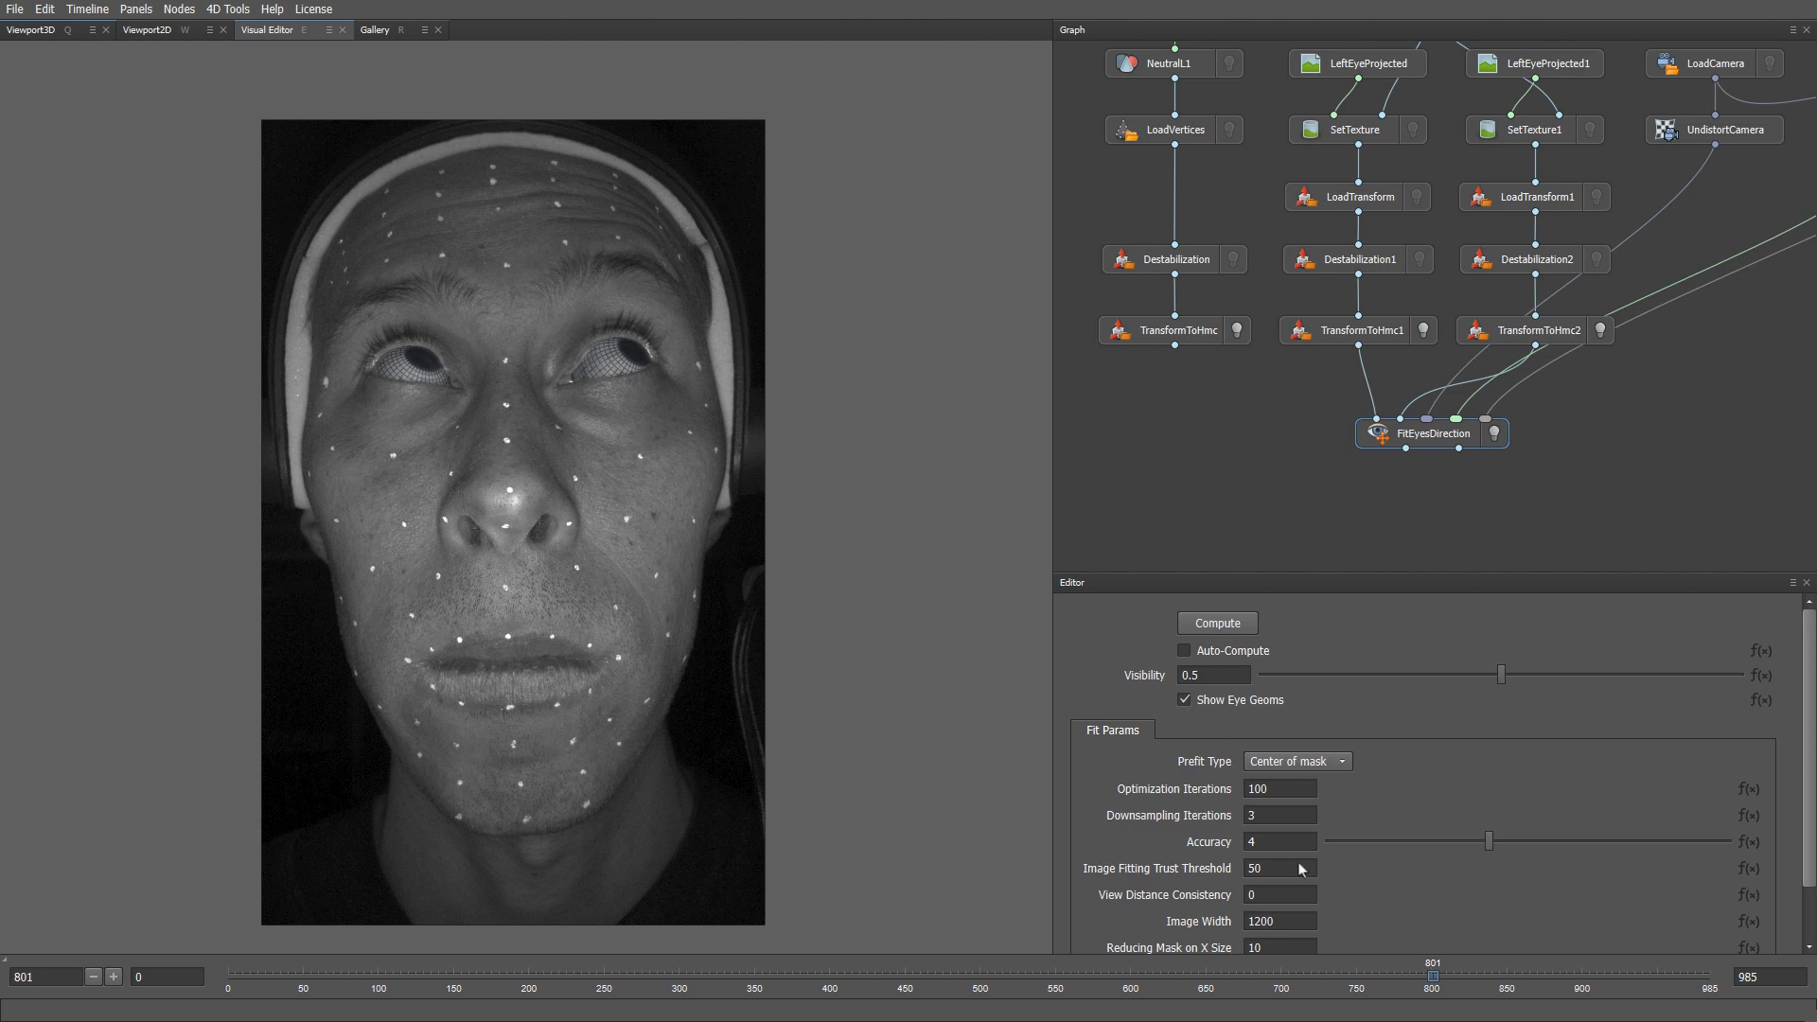
left_click(1358, 976)
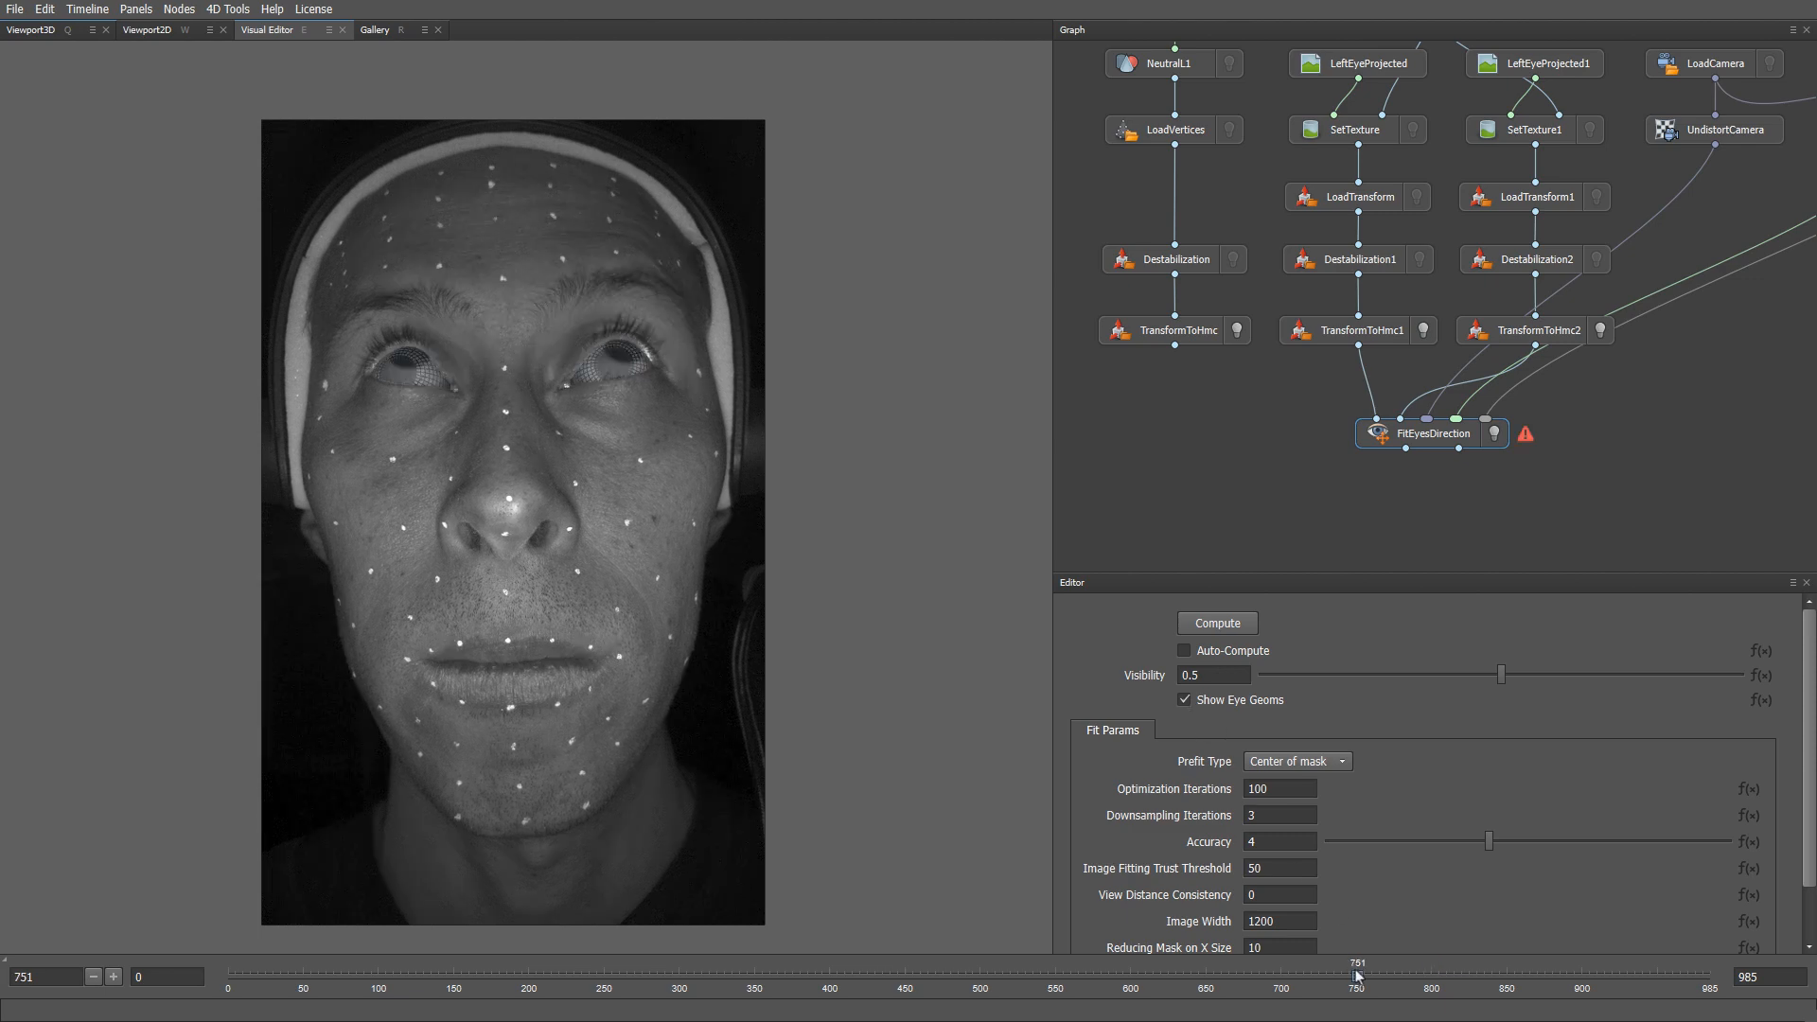
left_click(1229, 625)
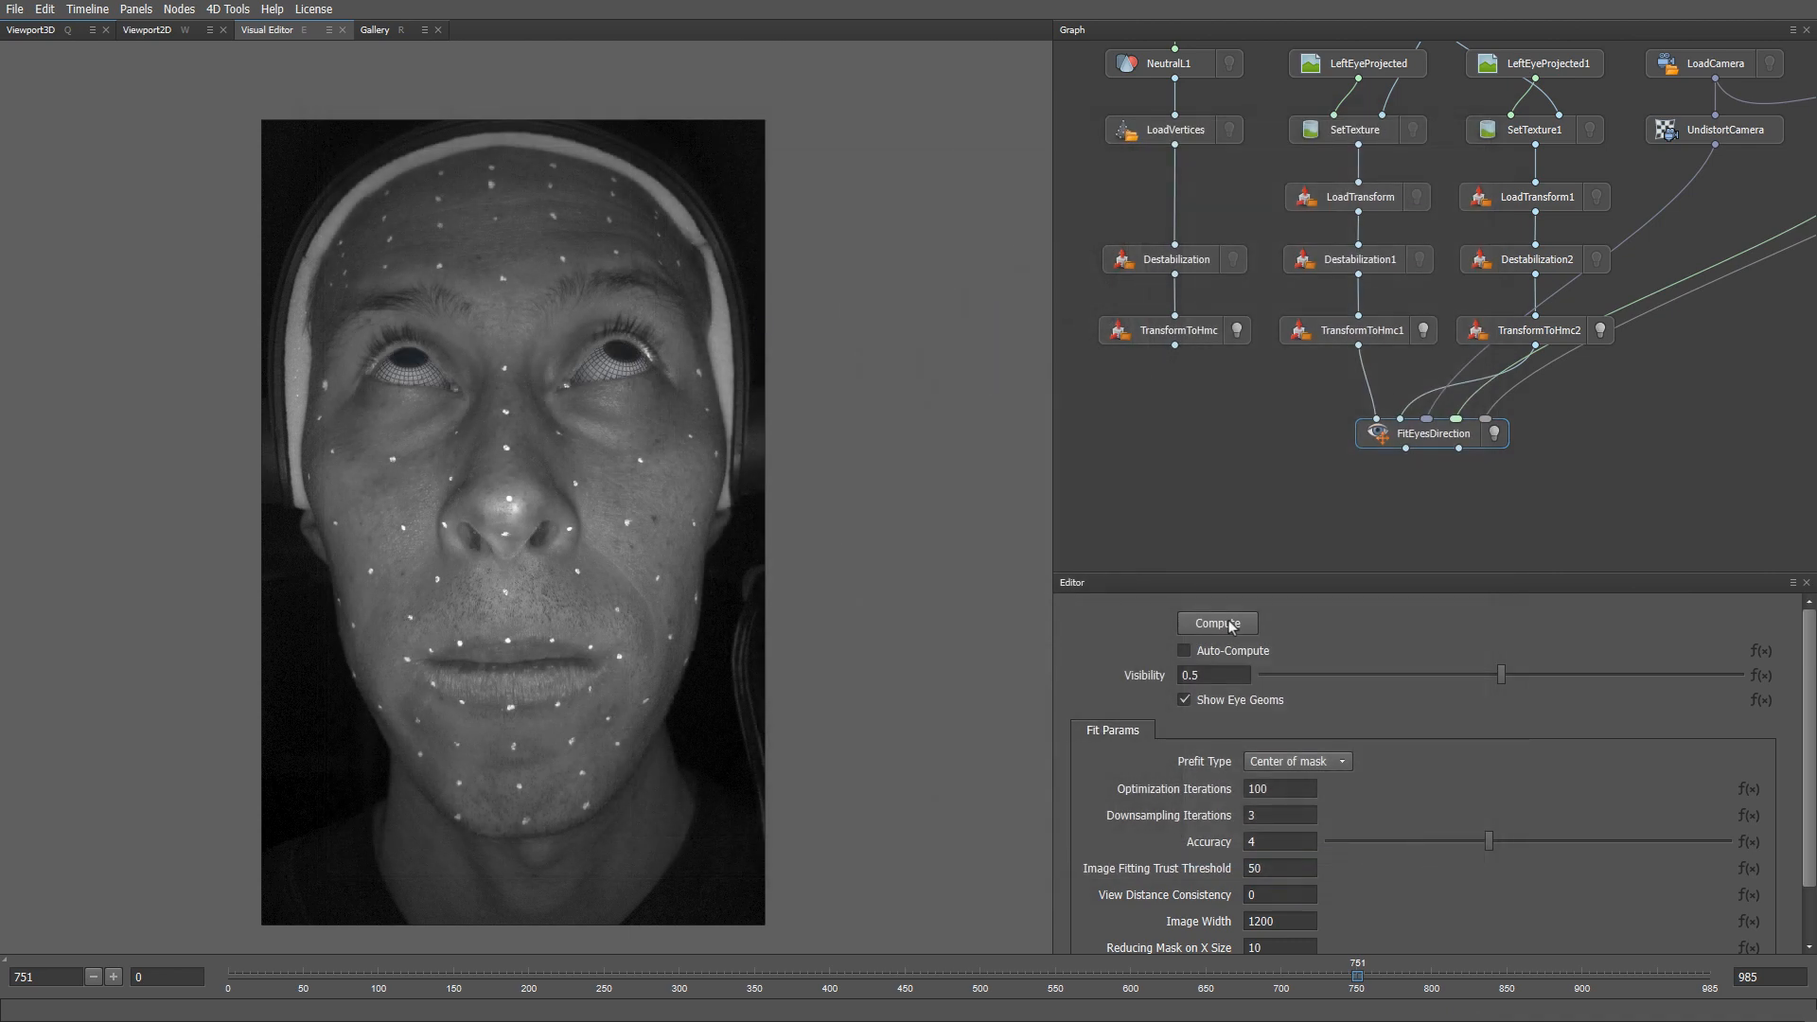
- In the 3D view, show both eyes' geometry and fit the eyes at frames 433 and 435
key("q")
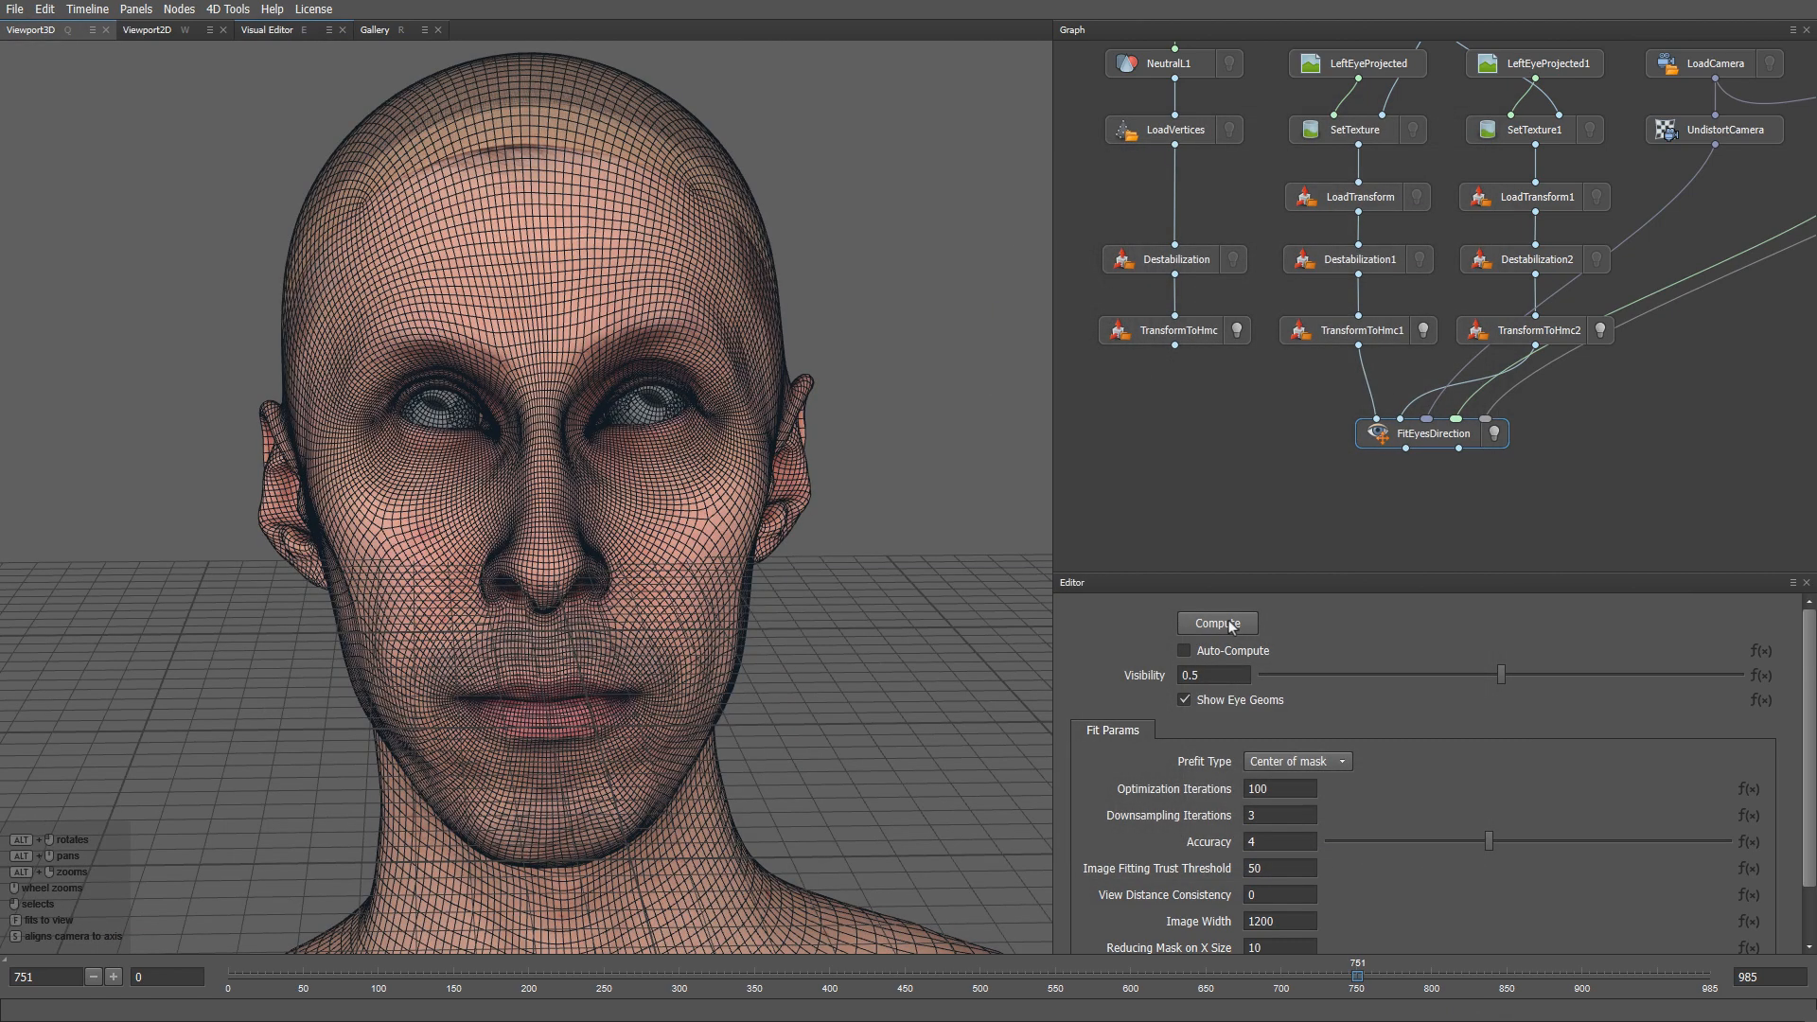
left_click(1424, 331)
left_click(1600, 330)
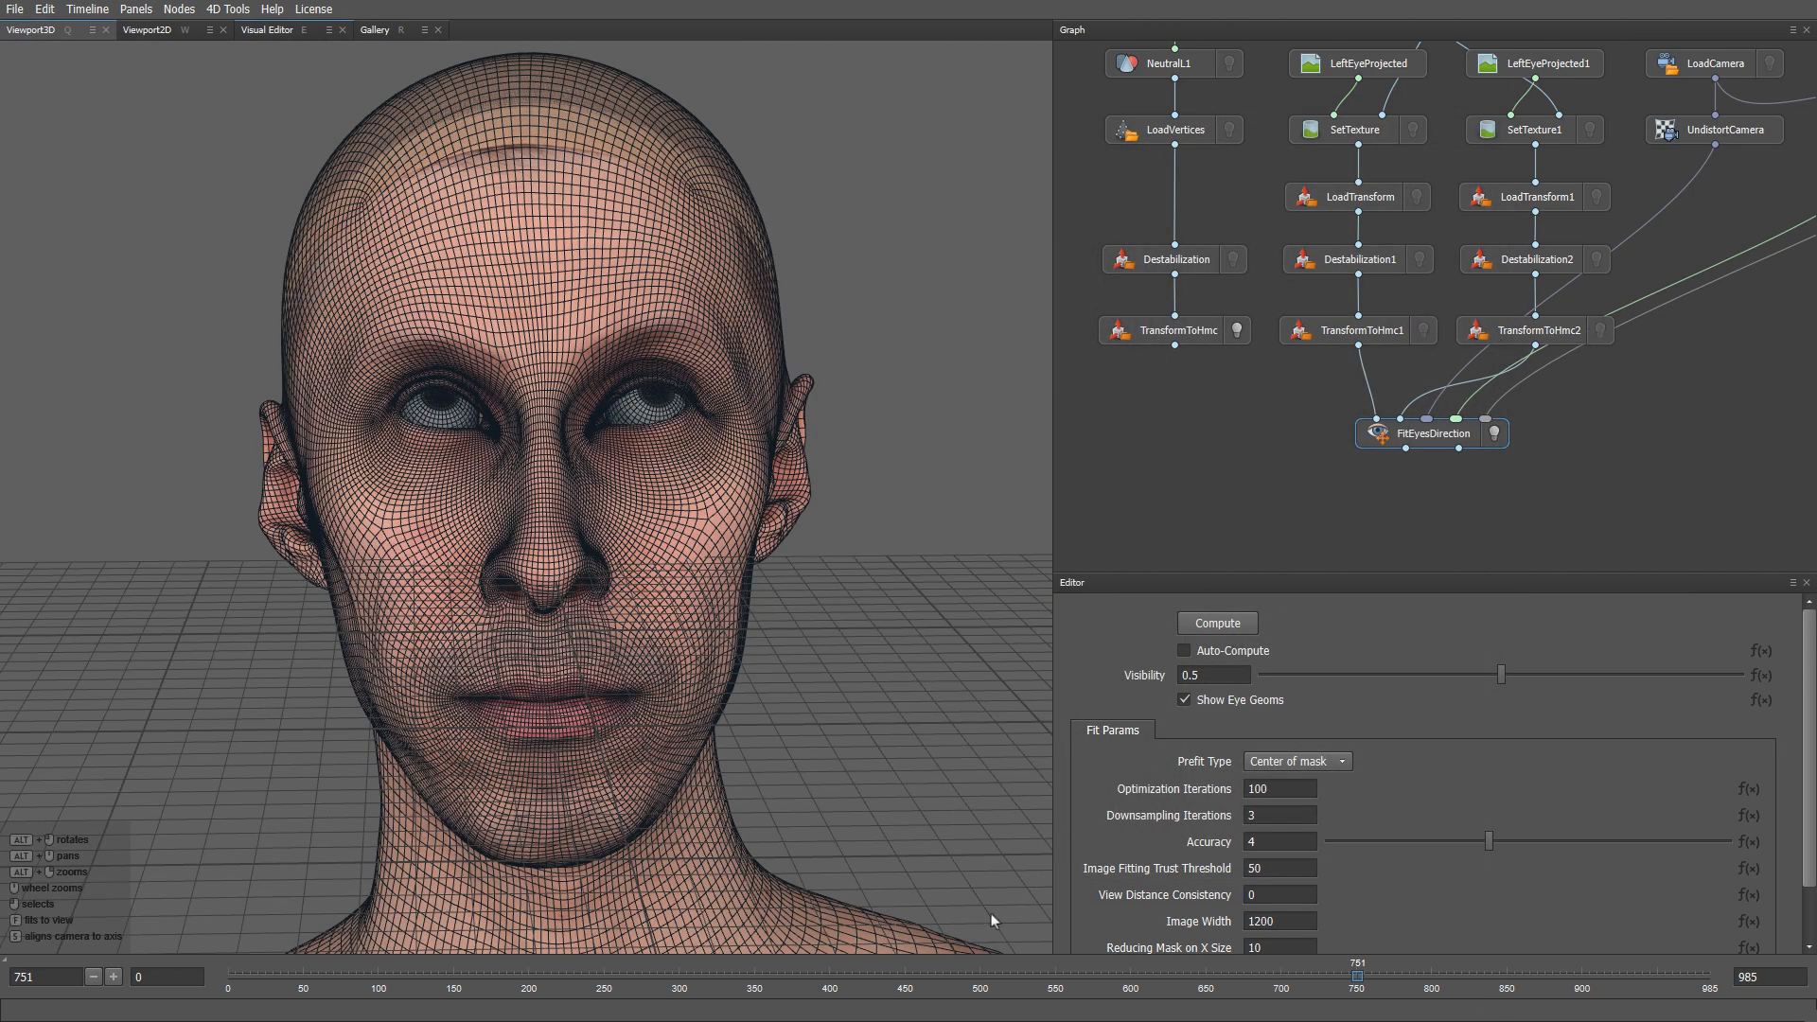
left_click(880, 975)
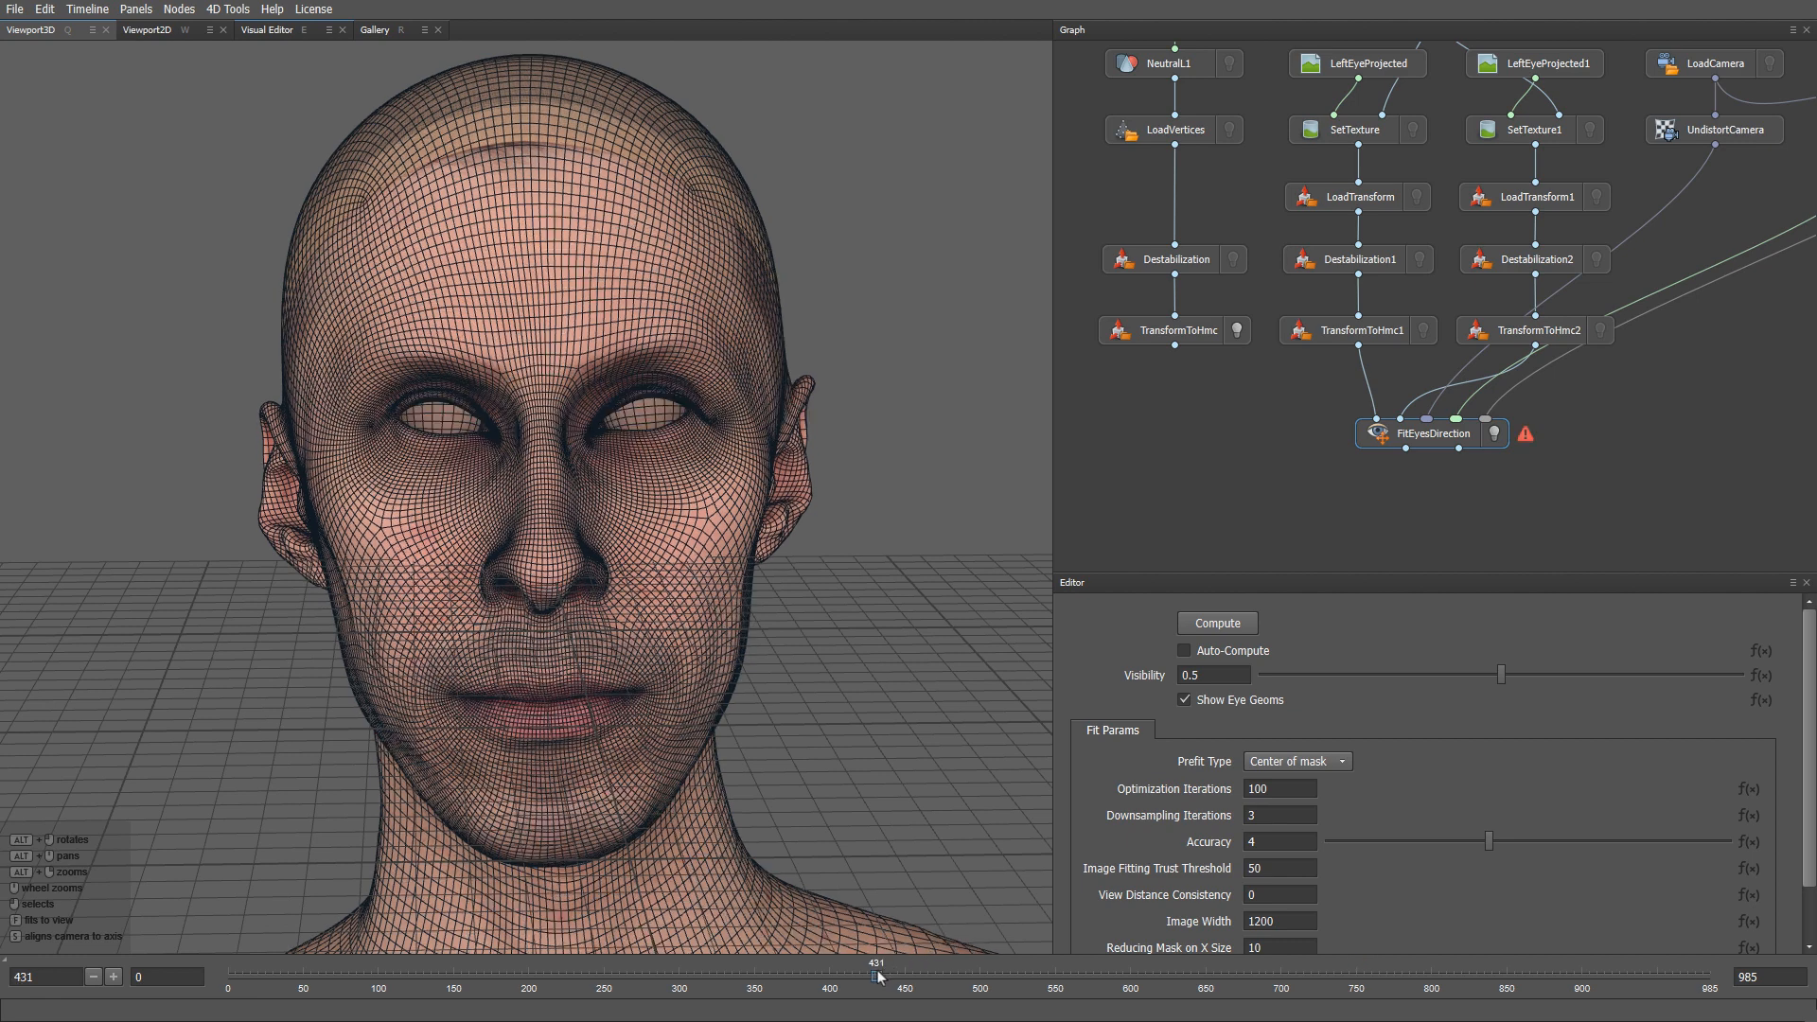
left_click(1219, 622)
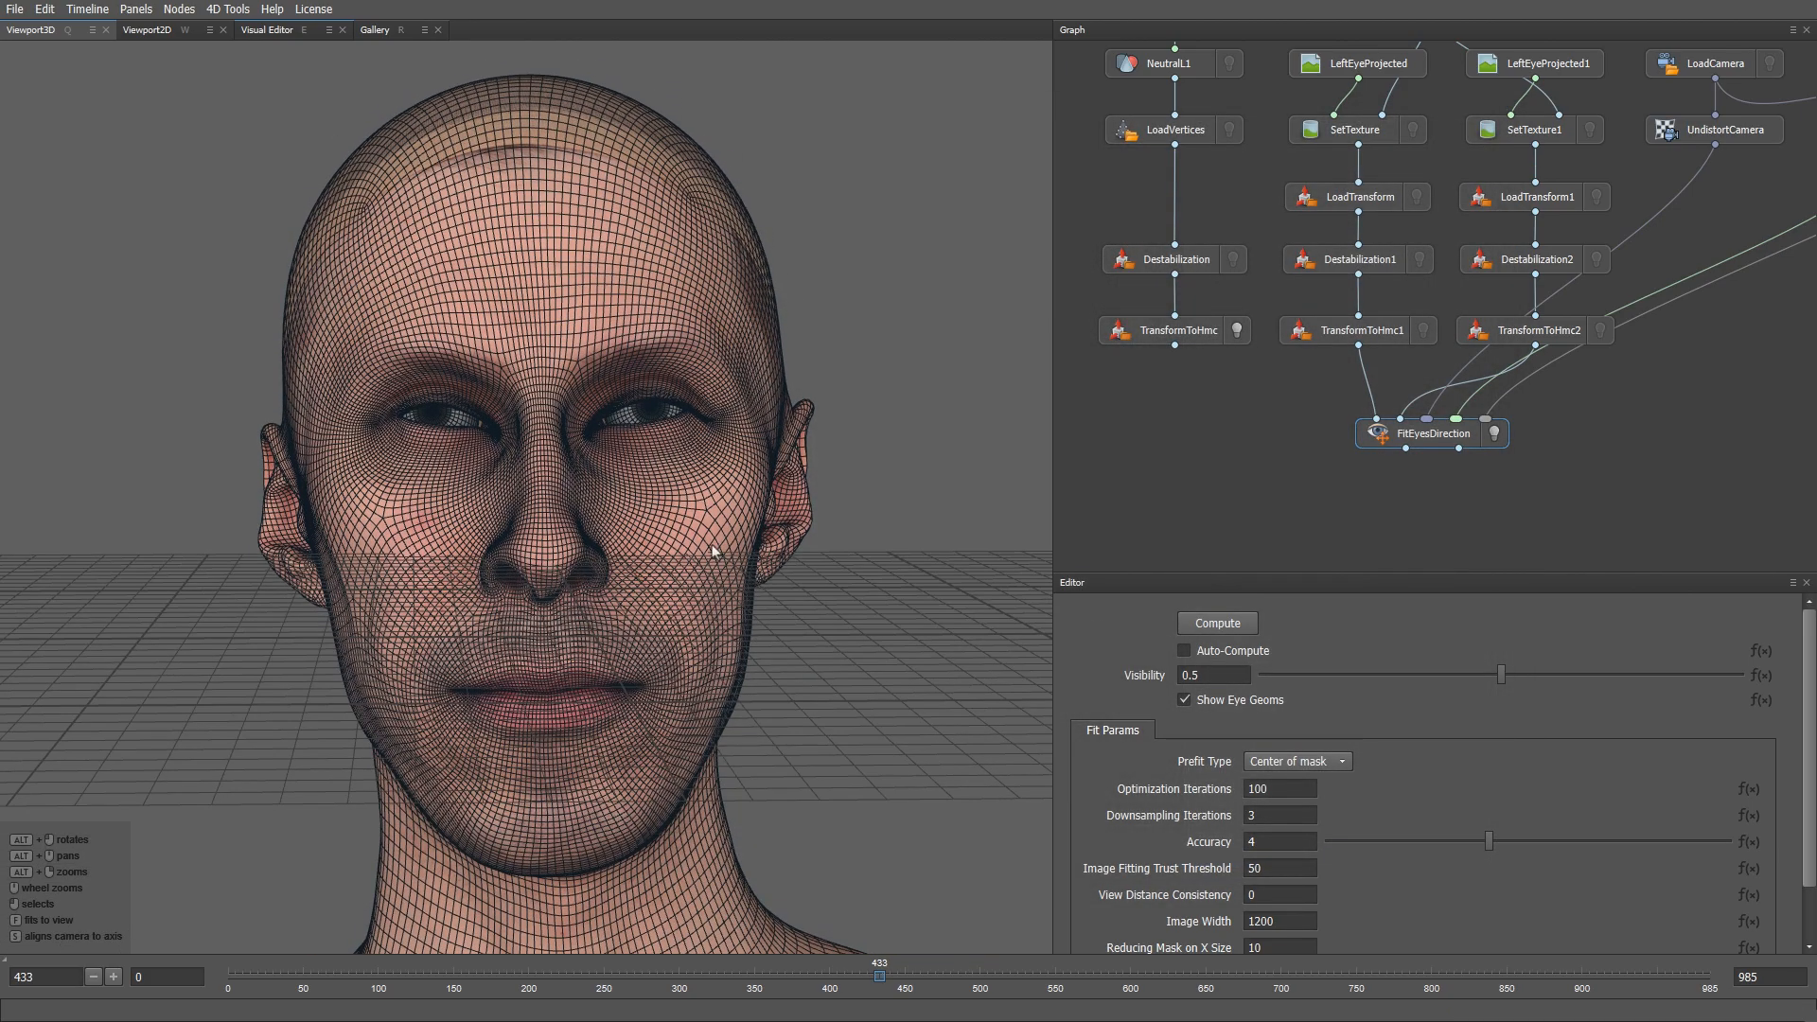
scroll(757, 606, "up", 5)
left_click(883, 972)
key("Right")
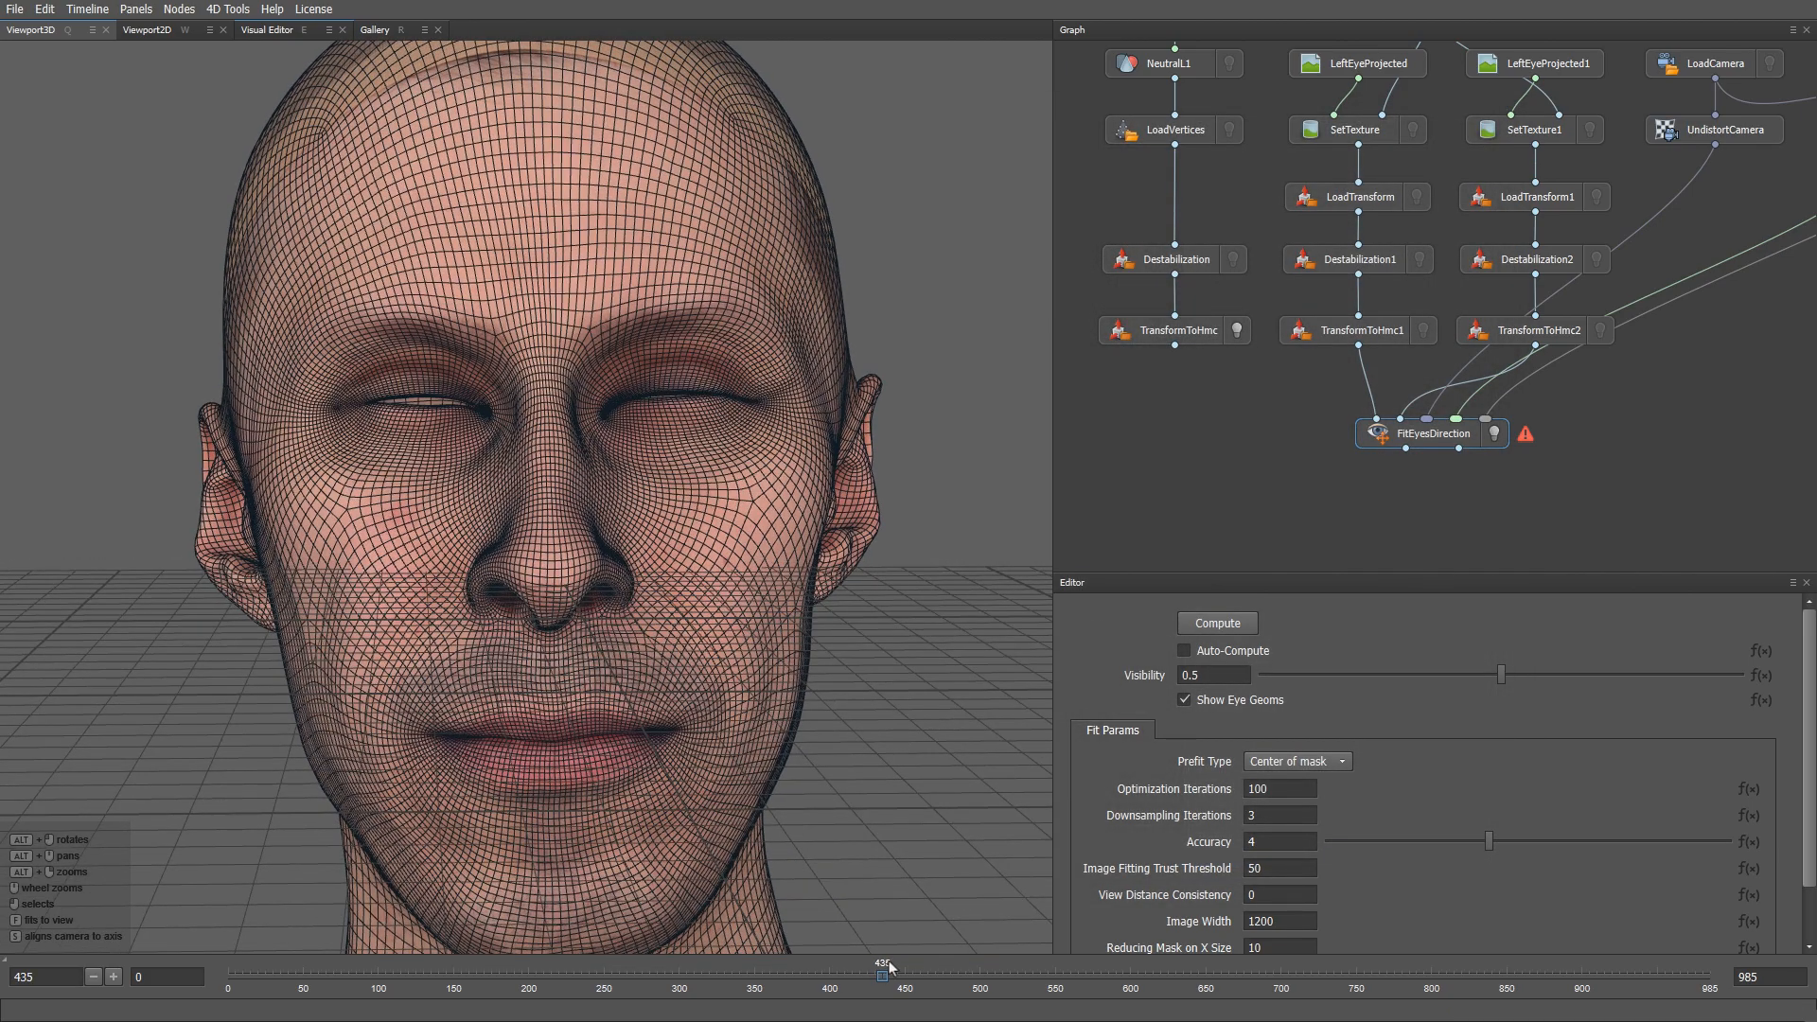
left_click(1218, 623)
- Fit the eyes at open-mouthed frame 126 and orbit to a three-quarter view from above
left_click(417, 977)
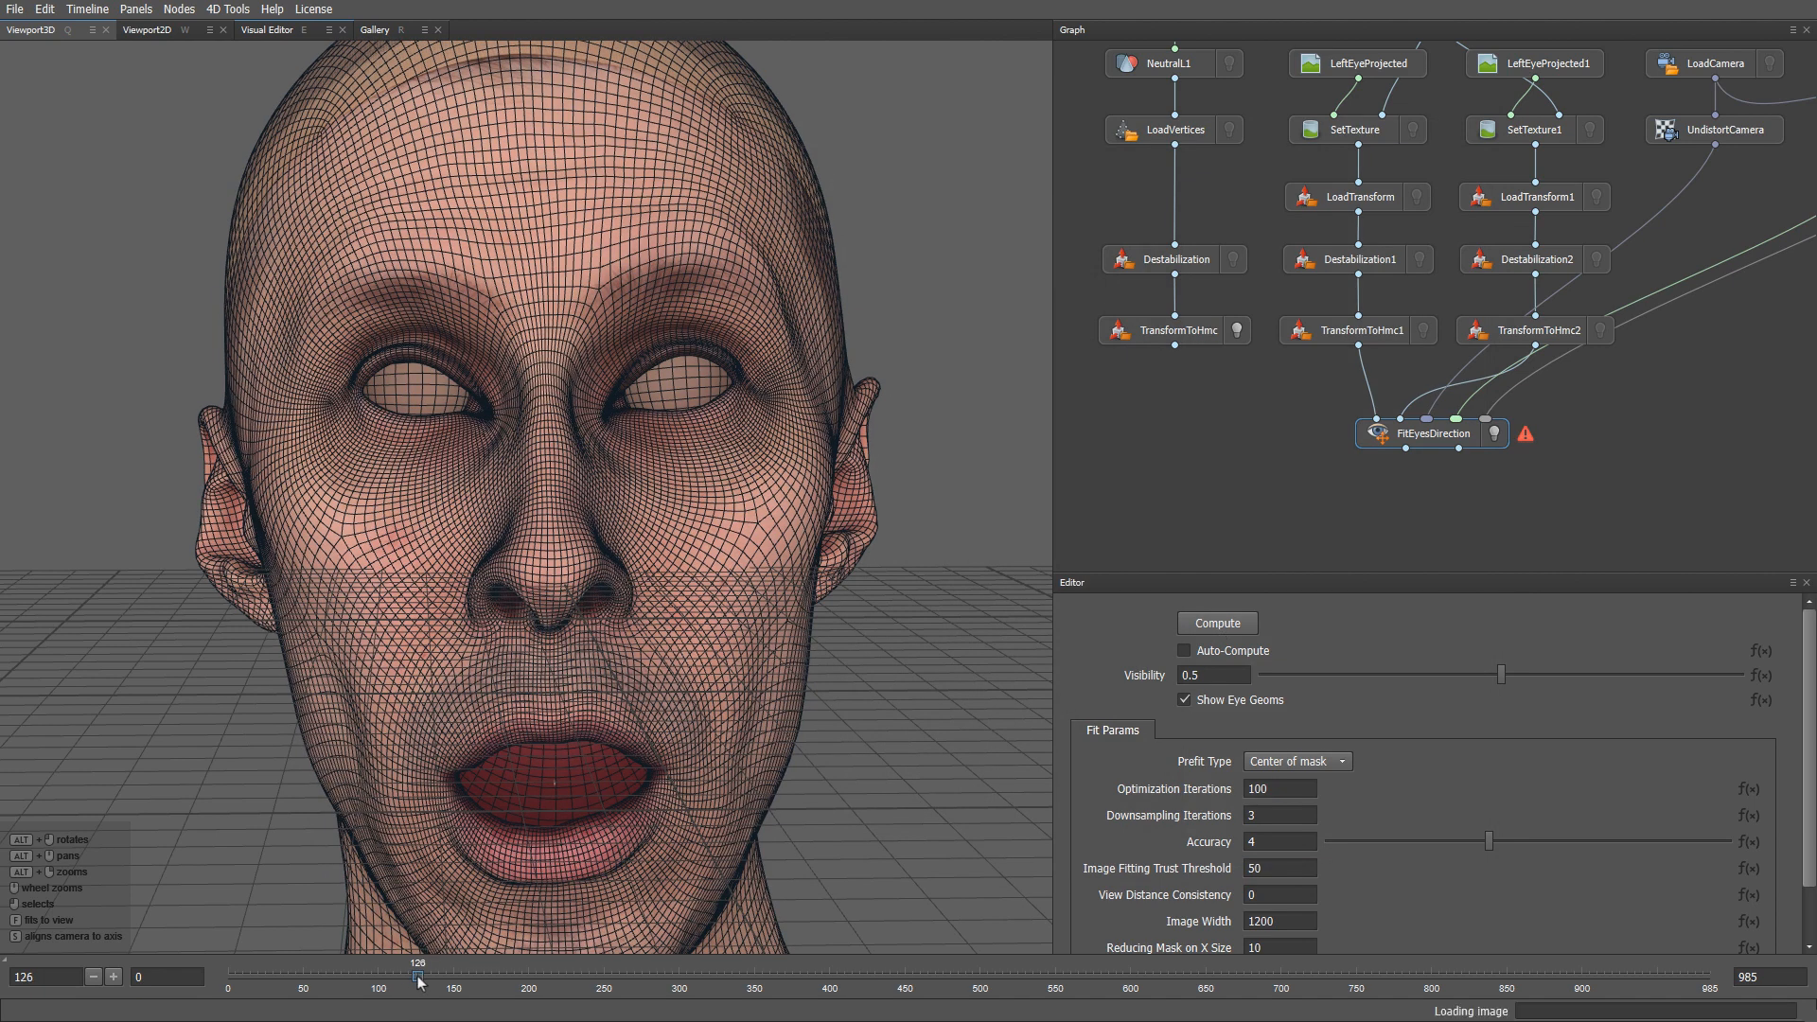
left_click(1241, 626)
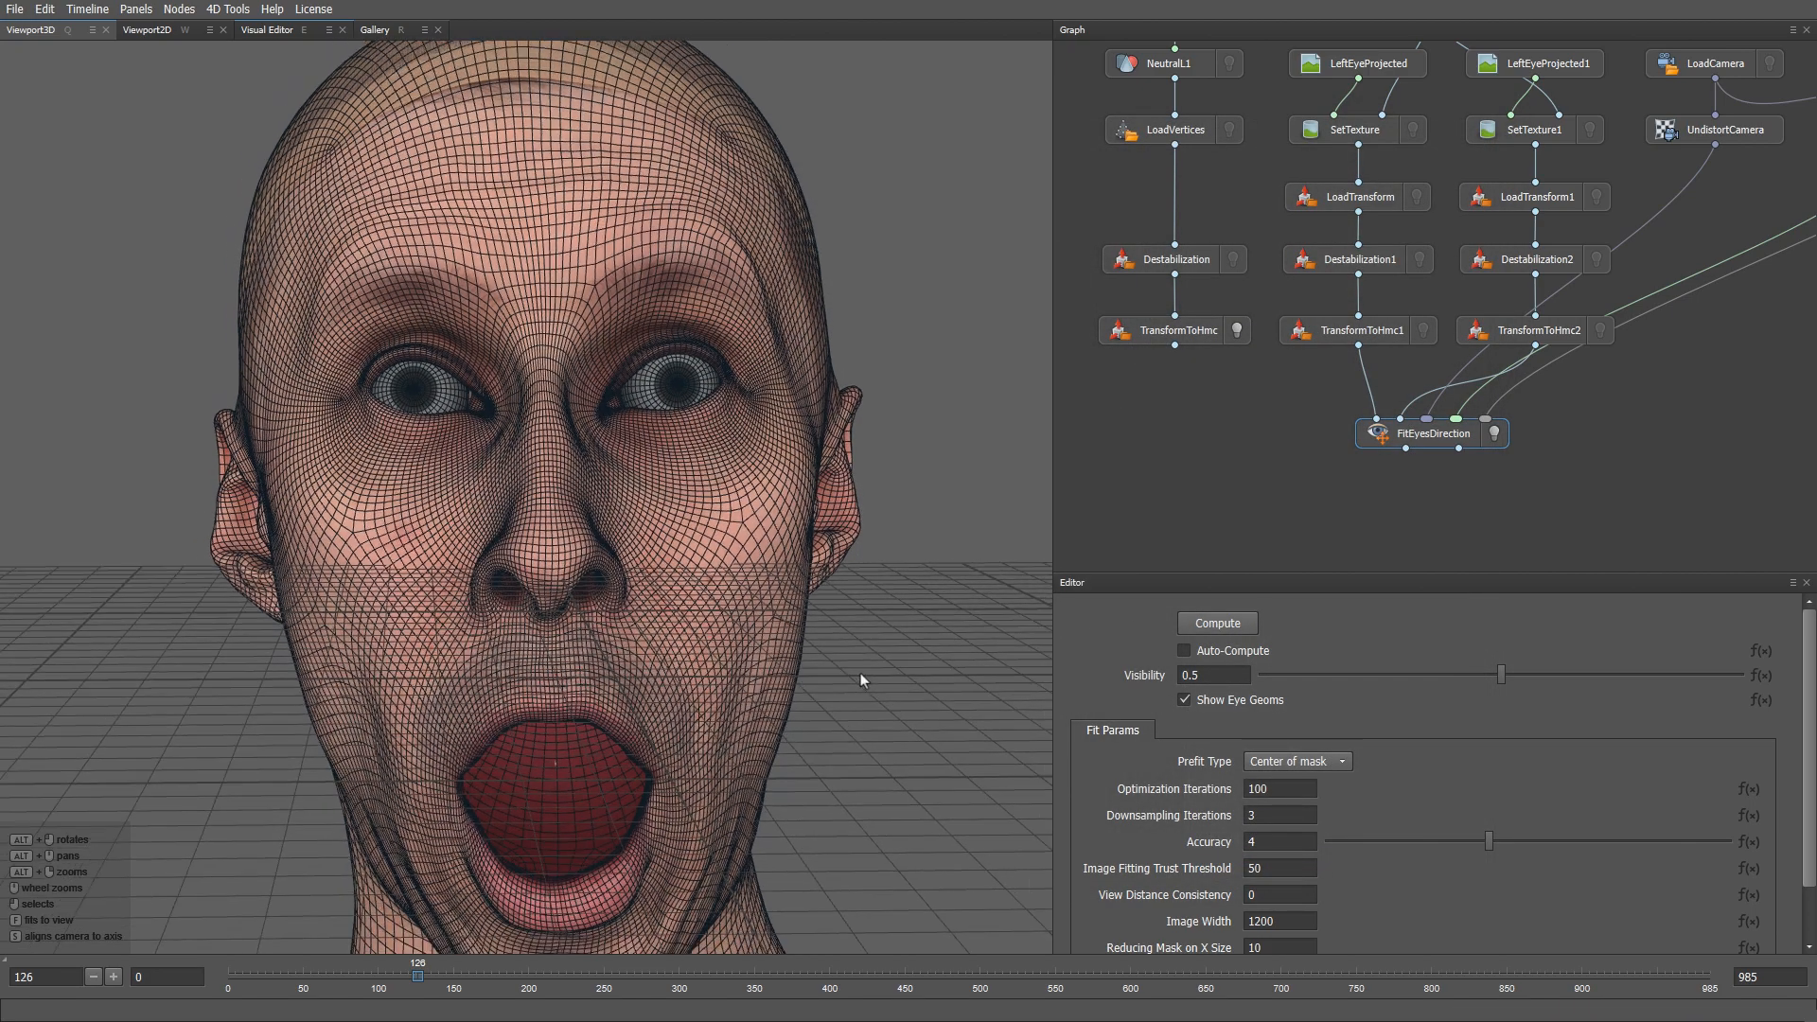
left_click_drag(861, 673, 831, 580, "alt")
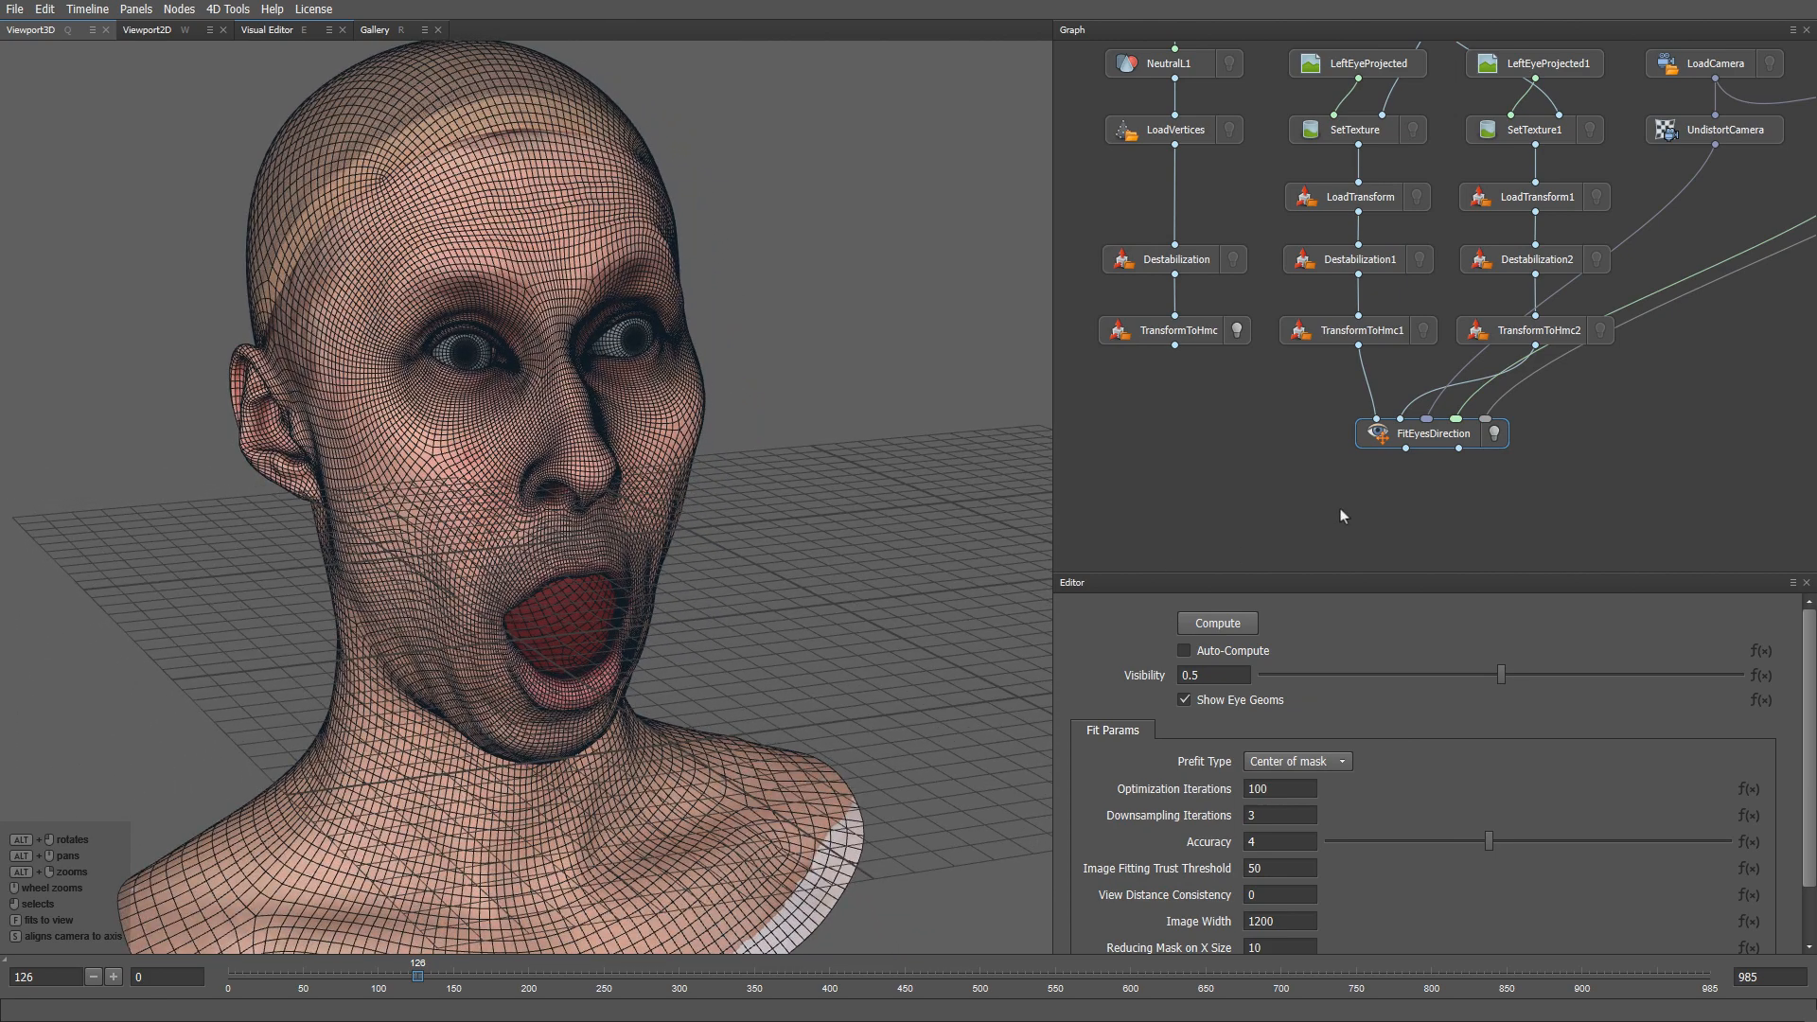
middle_click_drag(1341, 516, 1355, 456)
- Add a CopyTransform fed by TransformToHmc1 and FitEyesDirection with Invert source transform ticked
key("Tab")
type("copy")
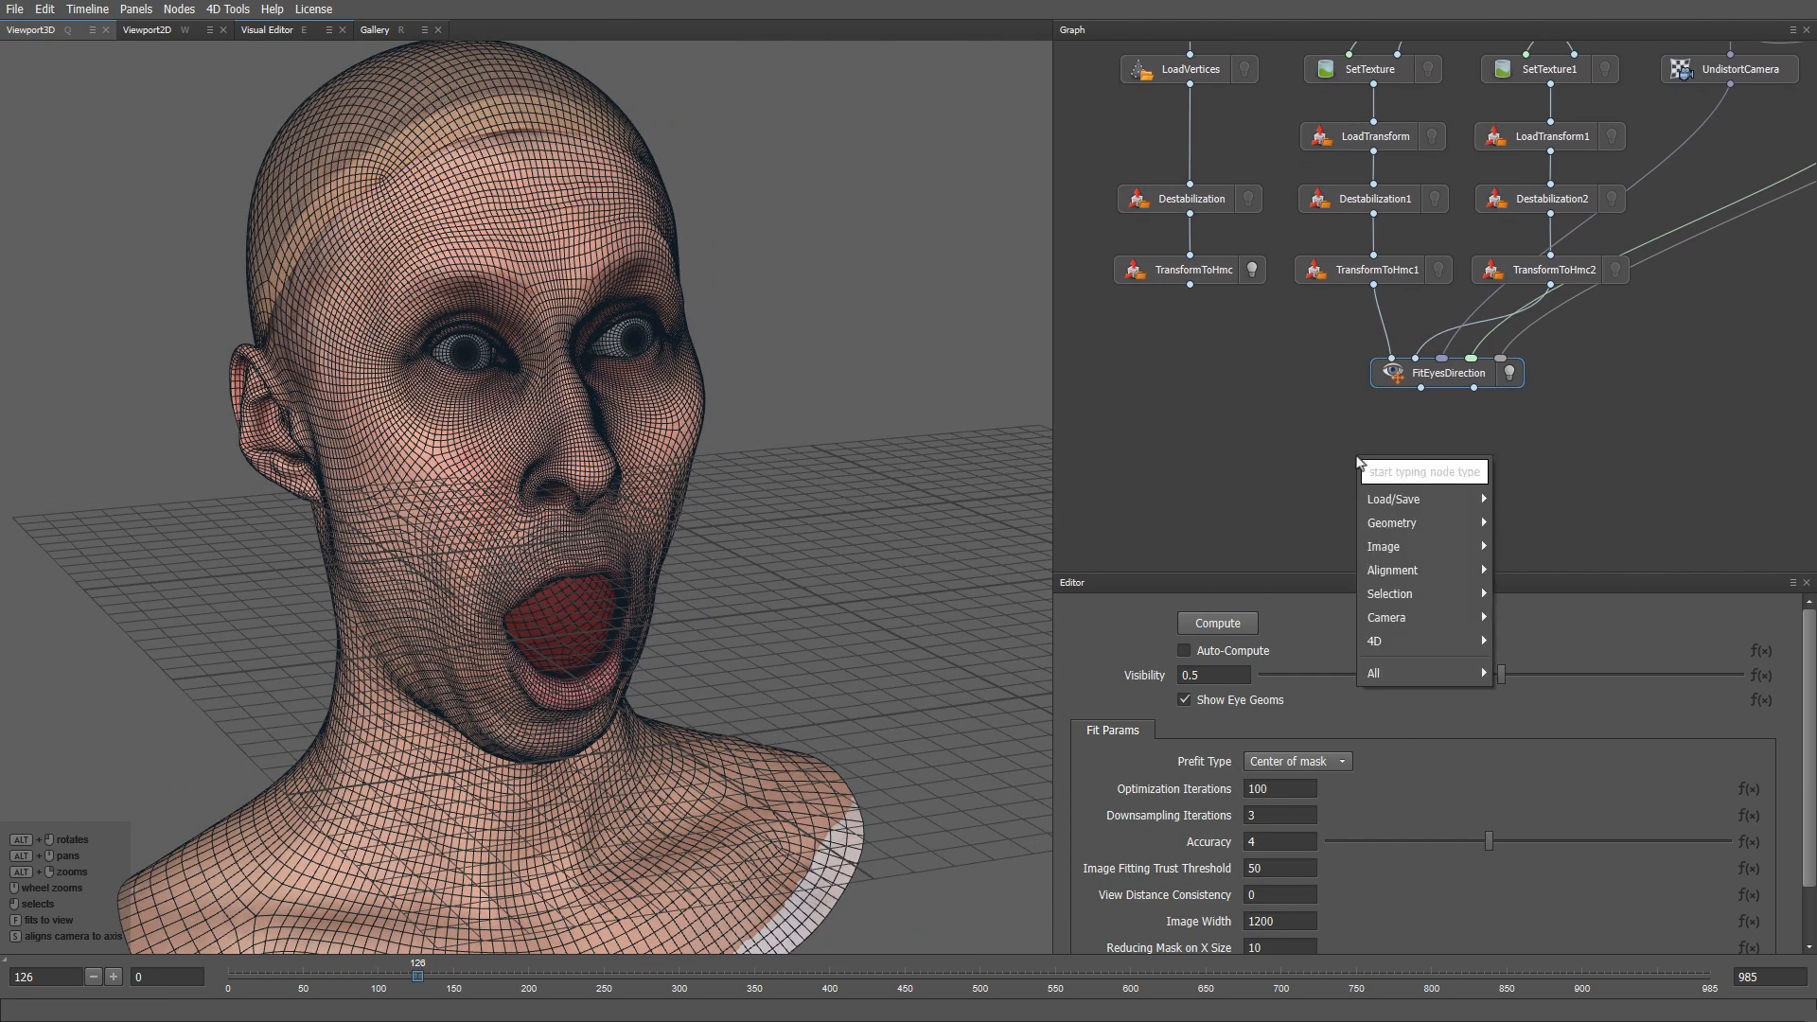
type("t")
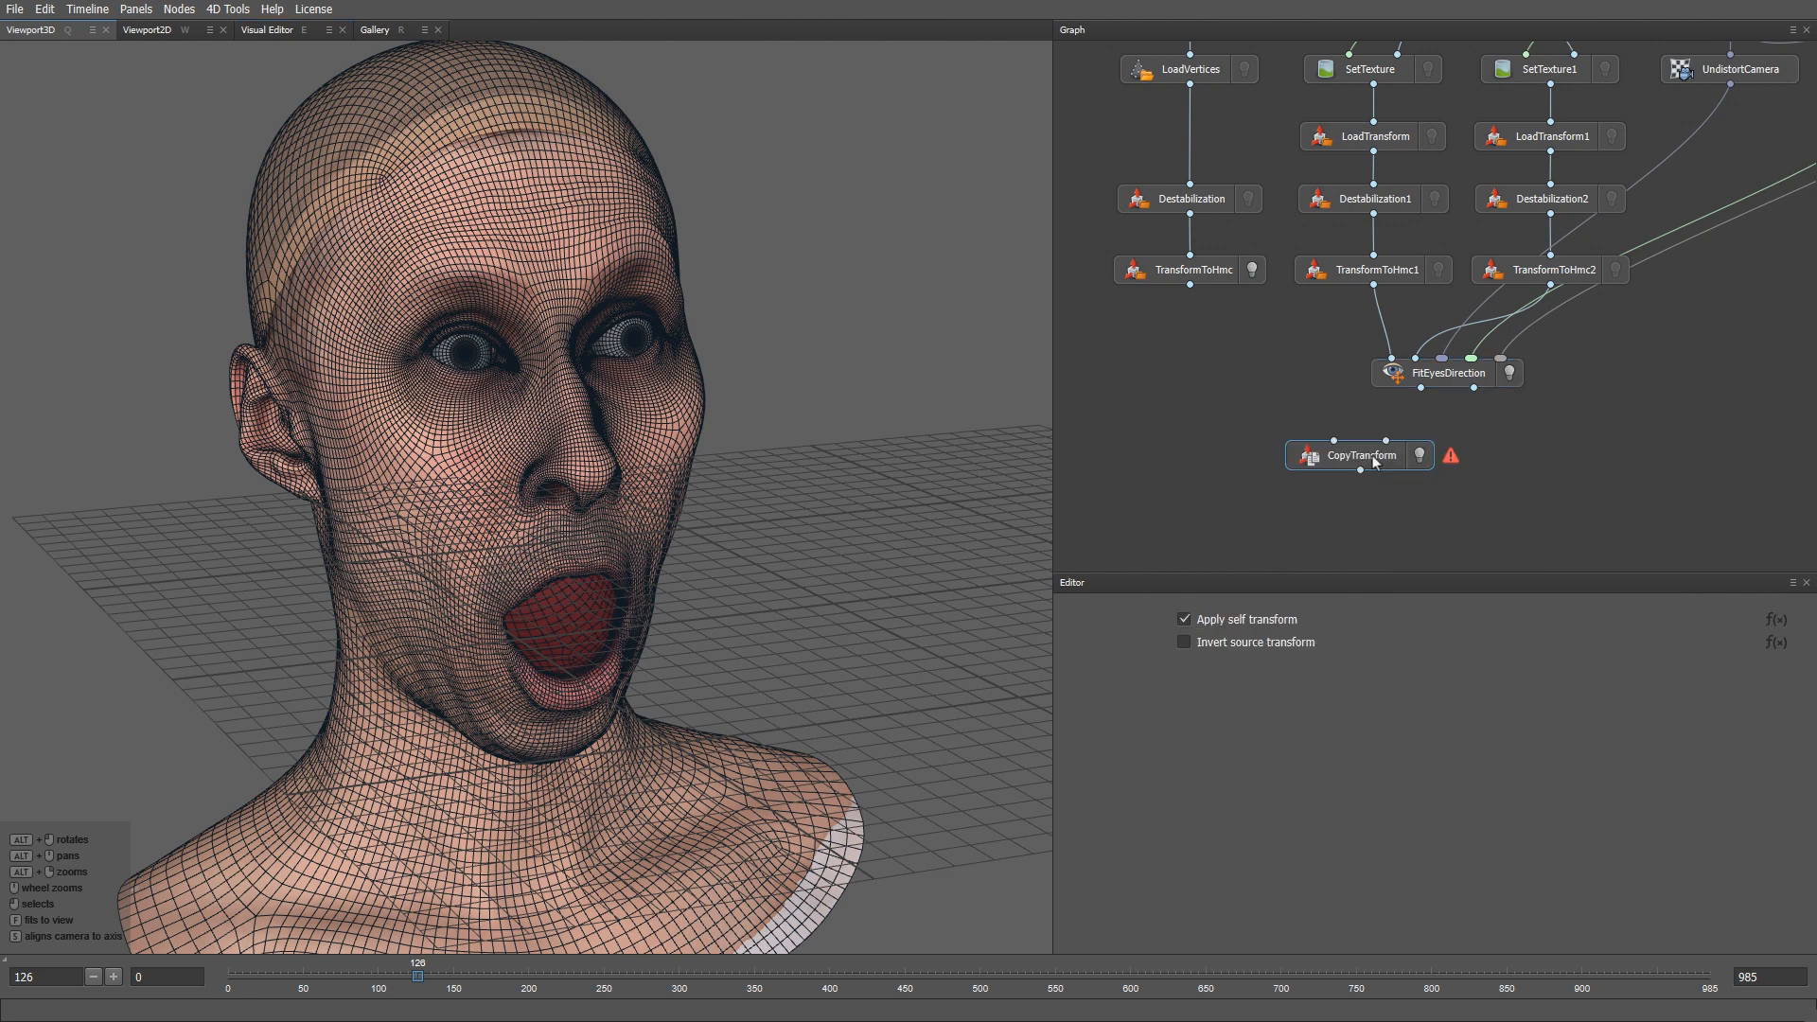
key("Return")
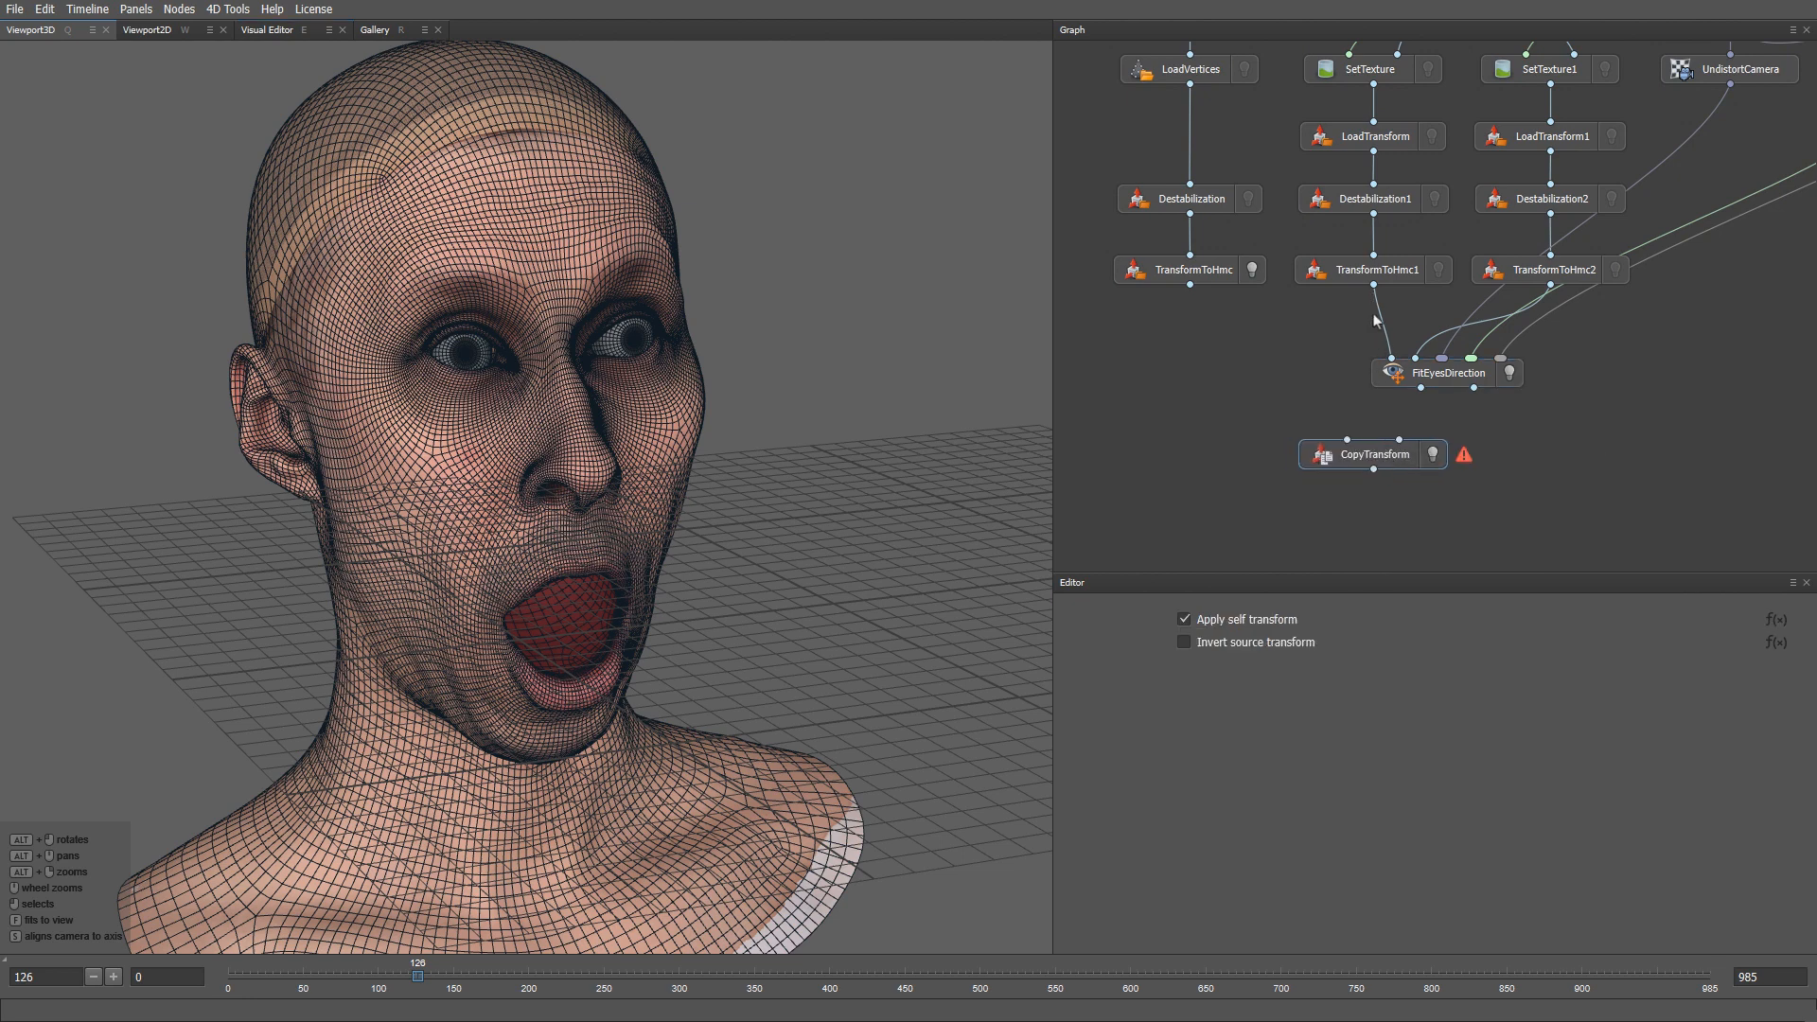
left_click_drag(1373, 285, 1348, 439)
left_click_drag(1421, 388, 1399, 460)
left_click(1272, 641)
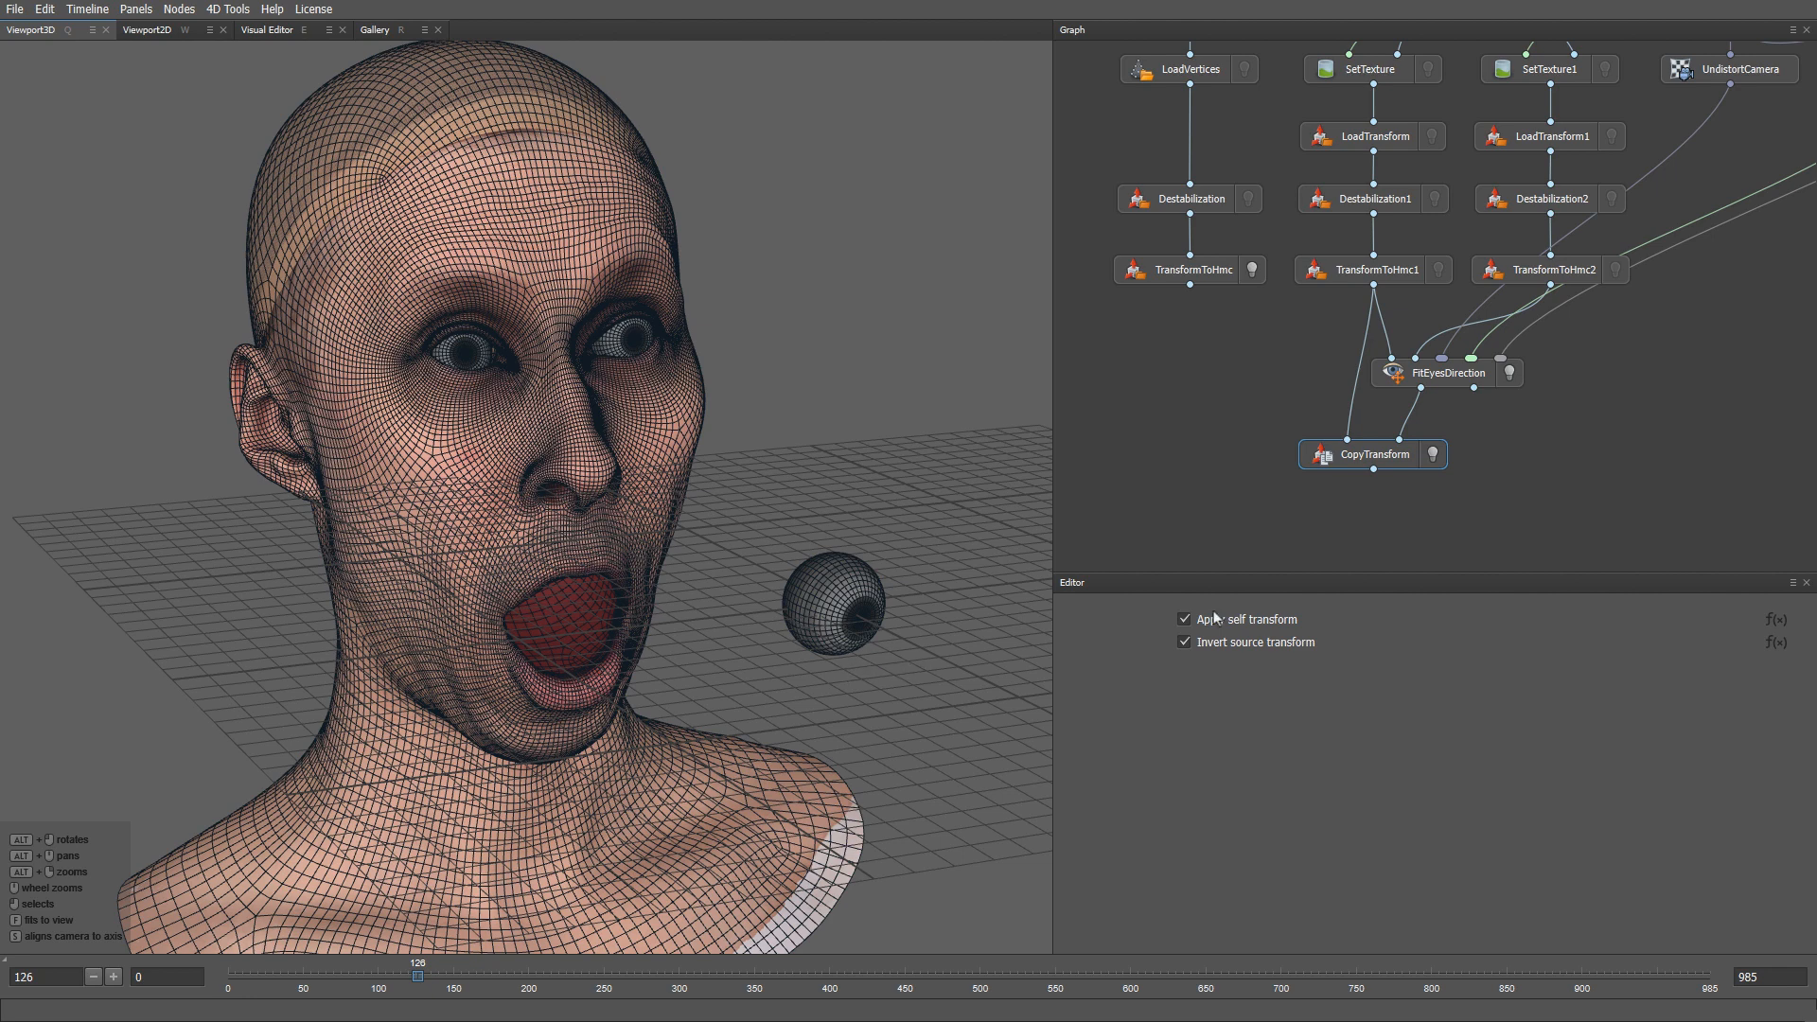
middle_click_drag(1375, 522, 1365, 464)
- Add a SaveTransform after CopyTransform and browse its output to the Hmc/Take01 folder
key("Tab")
type("s")
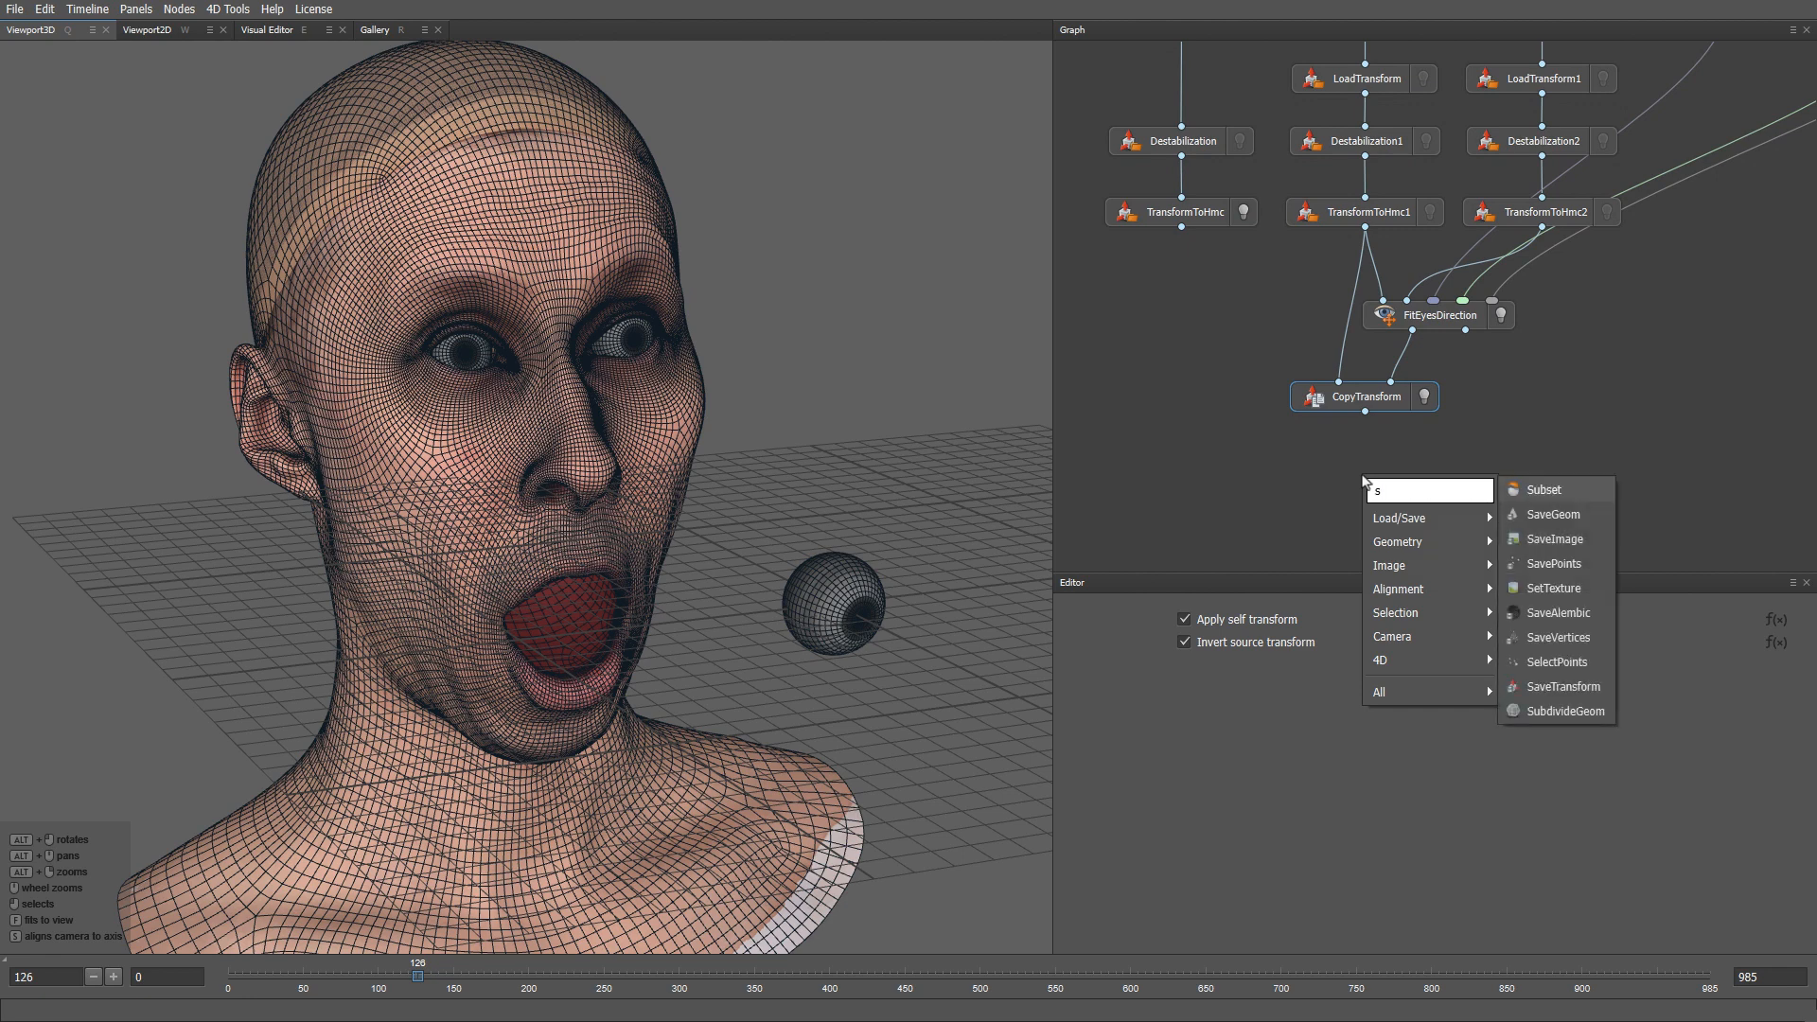
type("avetr")
key("Return")
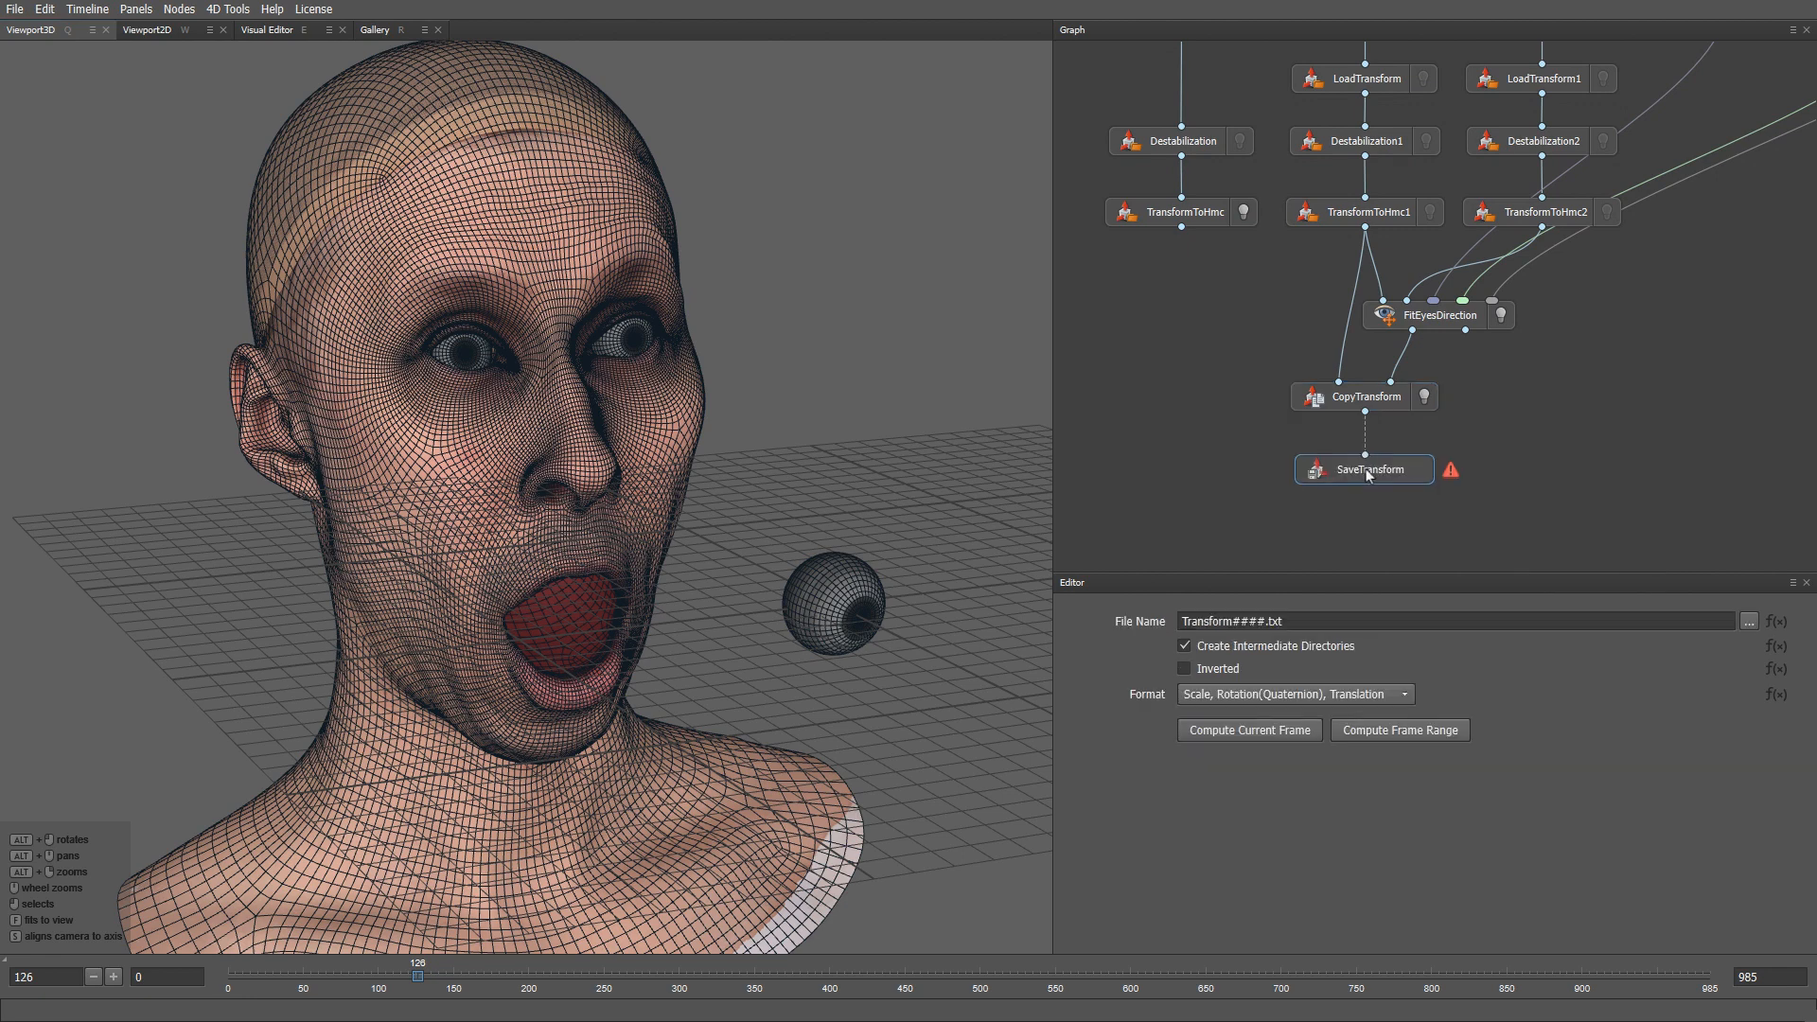
left_click_drag(1365, 413, 1373, 457)
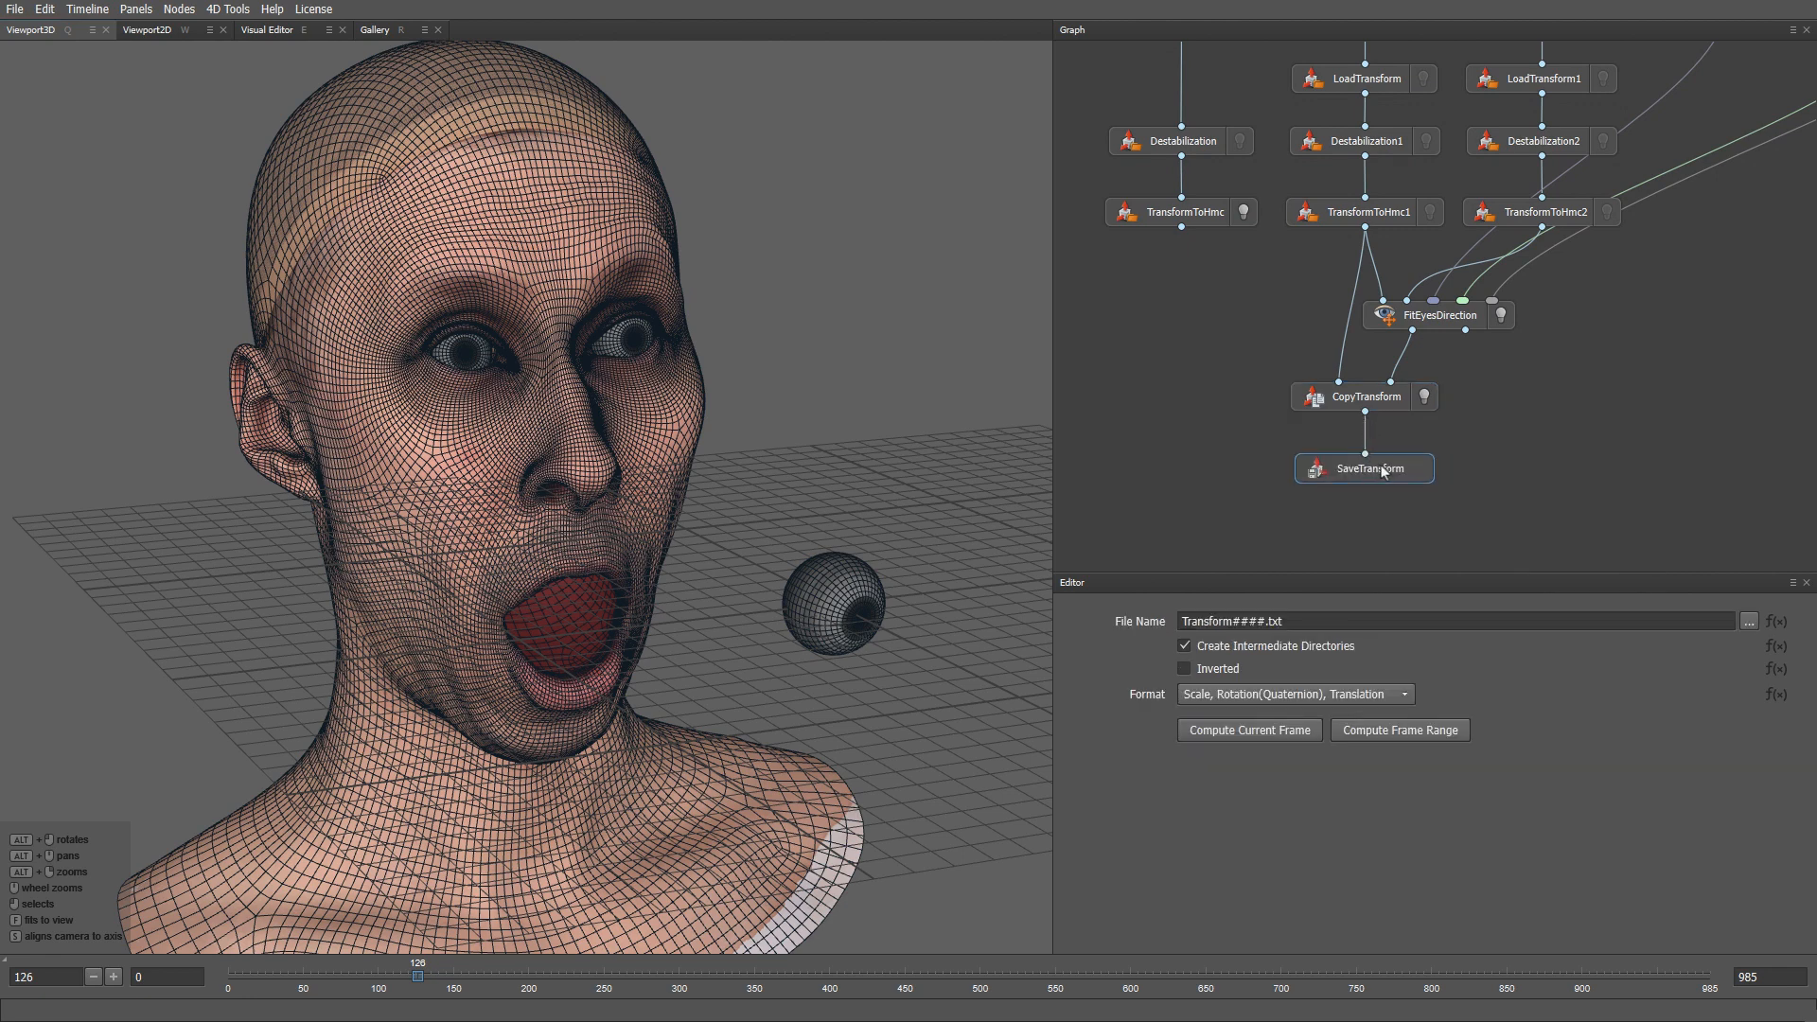
left_click(1749, 621)
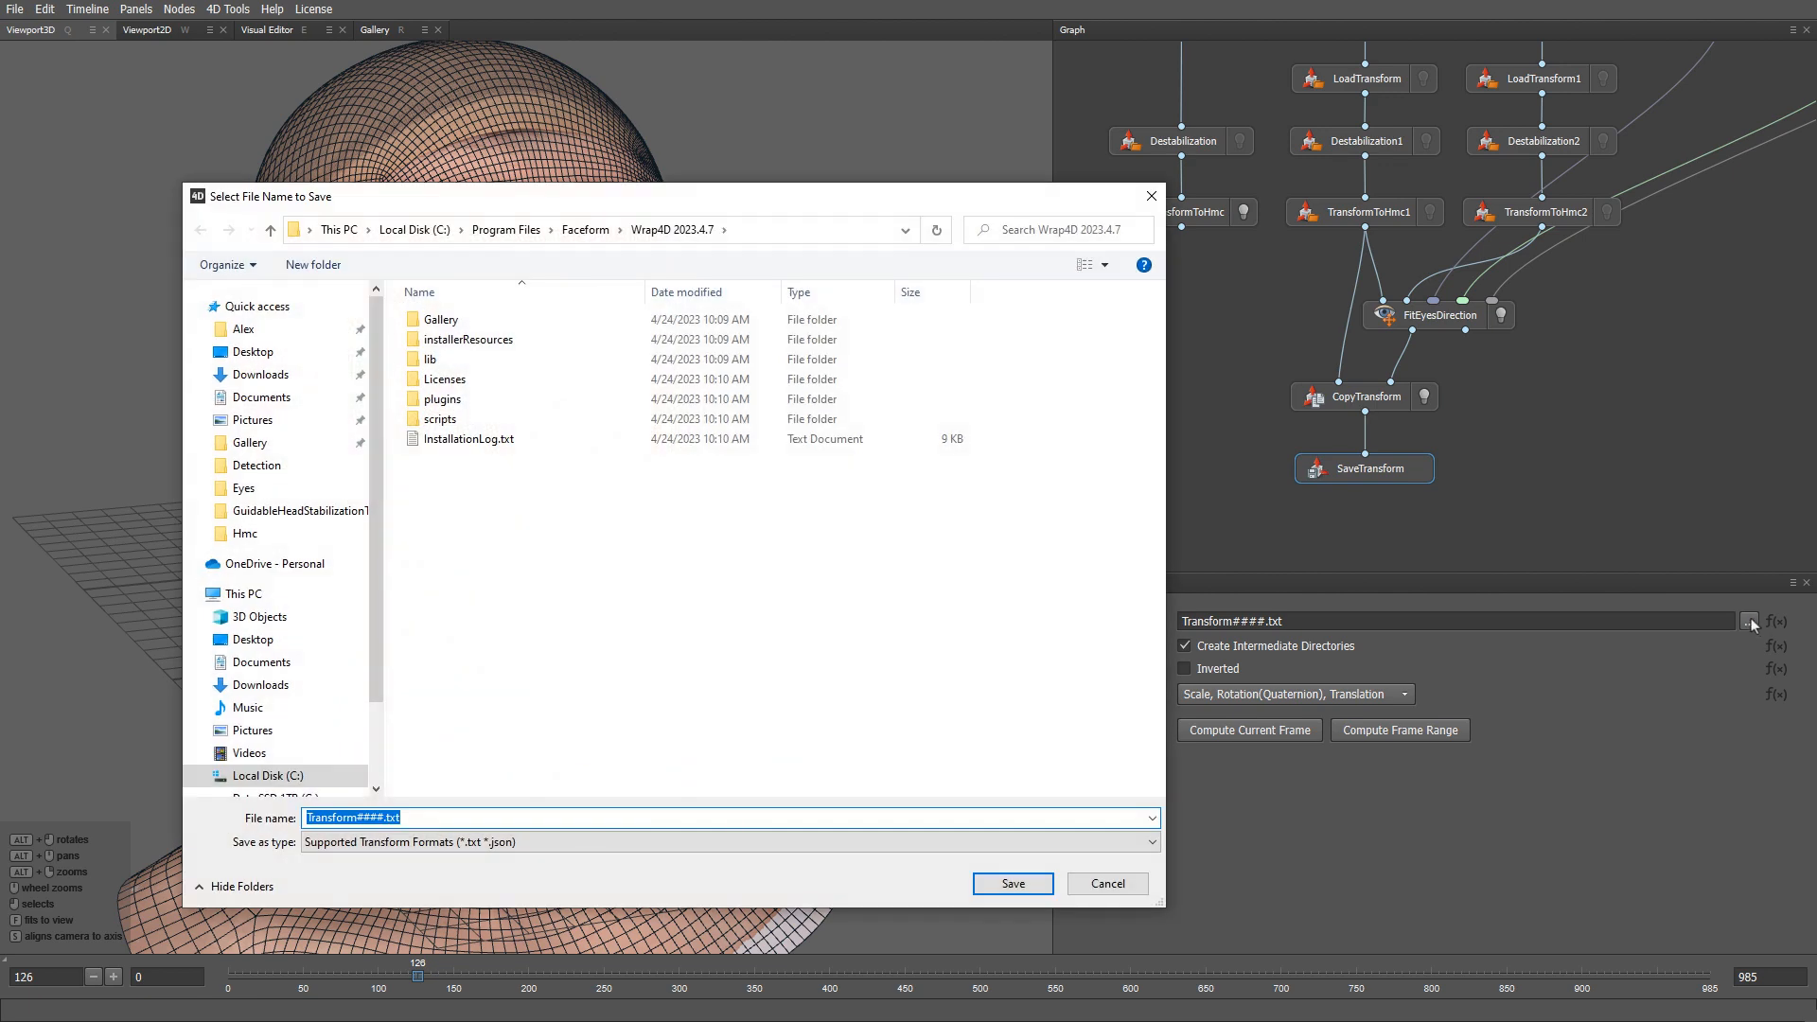
left_click(251, 442)
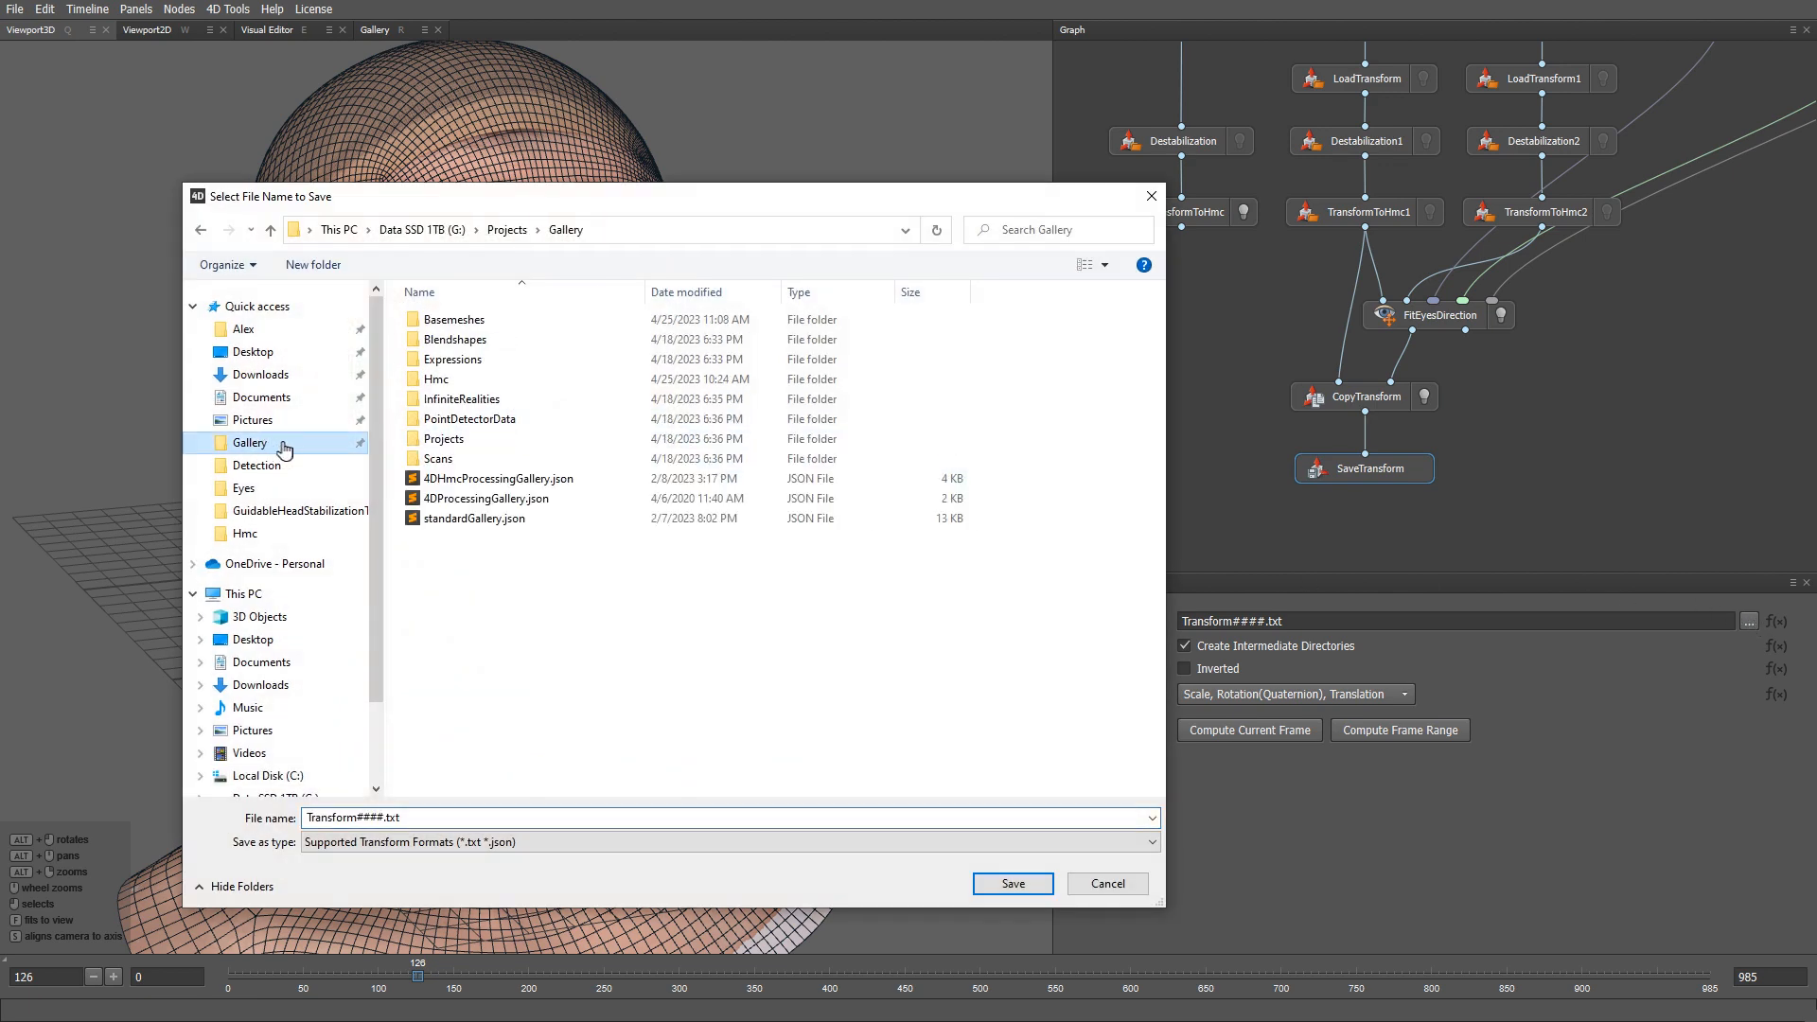
double_click(450, 388)
double_click(776, 341)
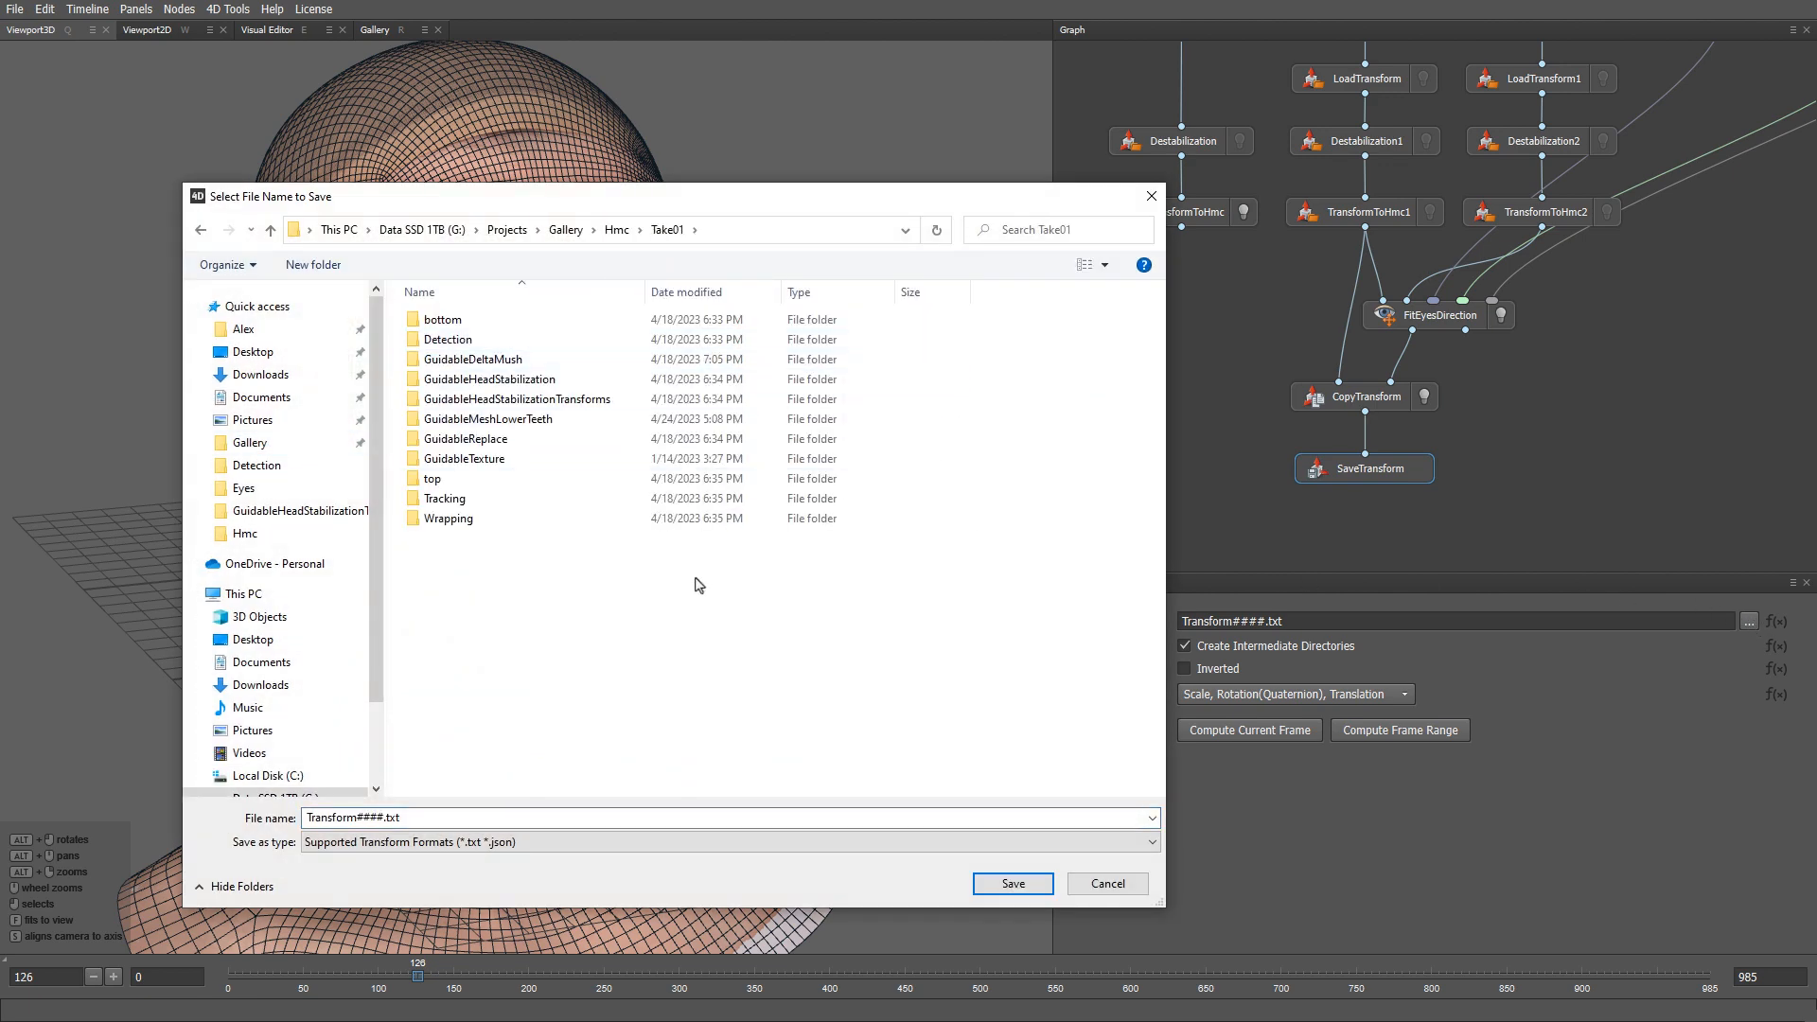
- Create FittingEyeDirections/LeftEyeTransforms folders and set the output name to Frame####.json
key("ctrl+shift+n")
type("FittingEyeDirections")
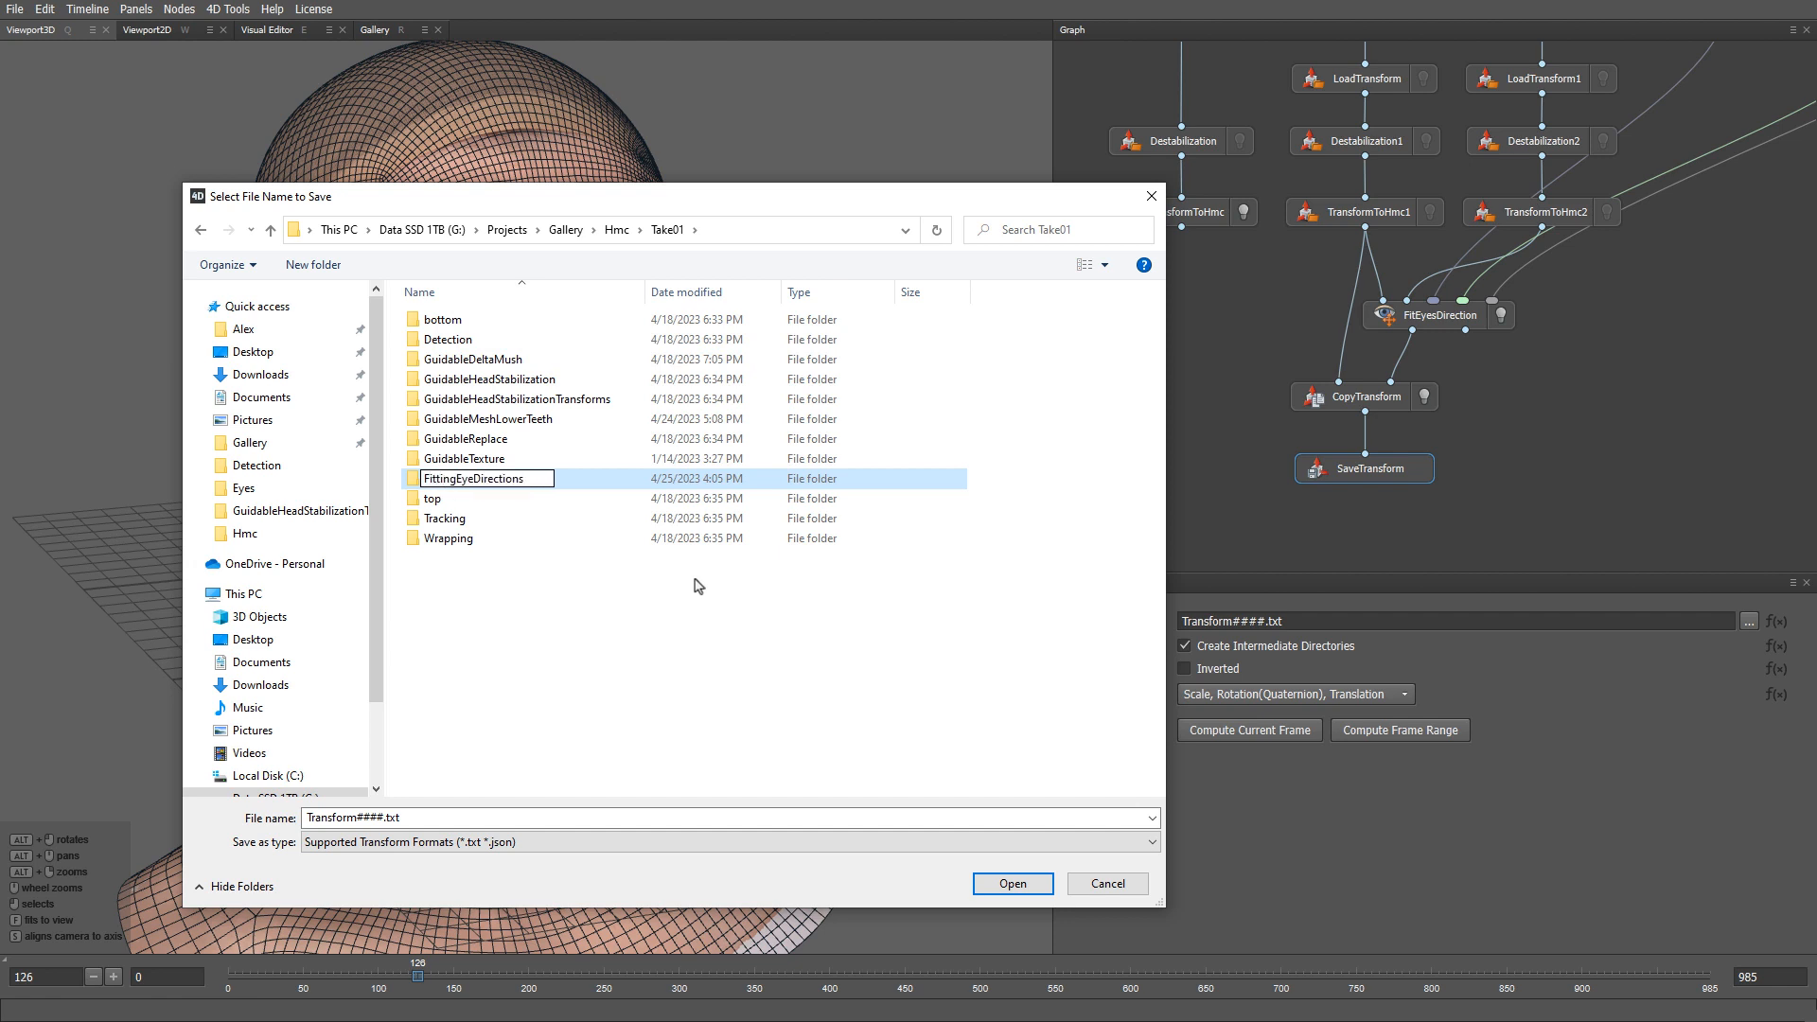
key("Return")
key("Return")
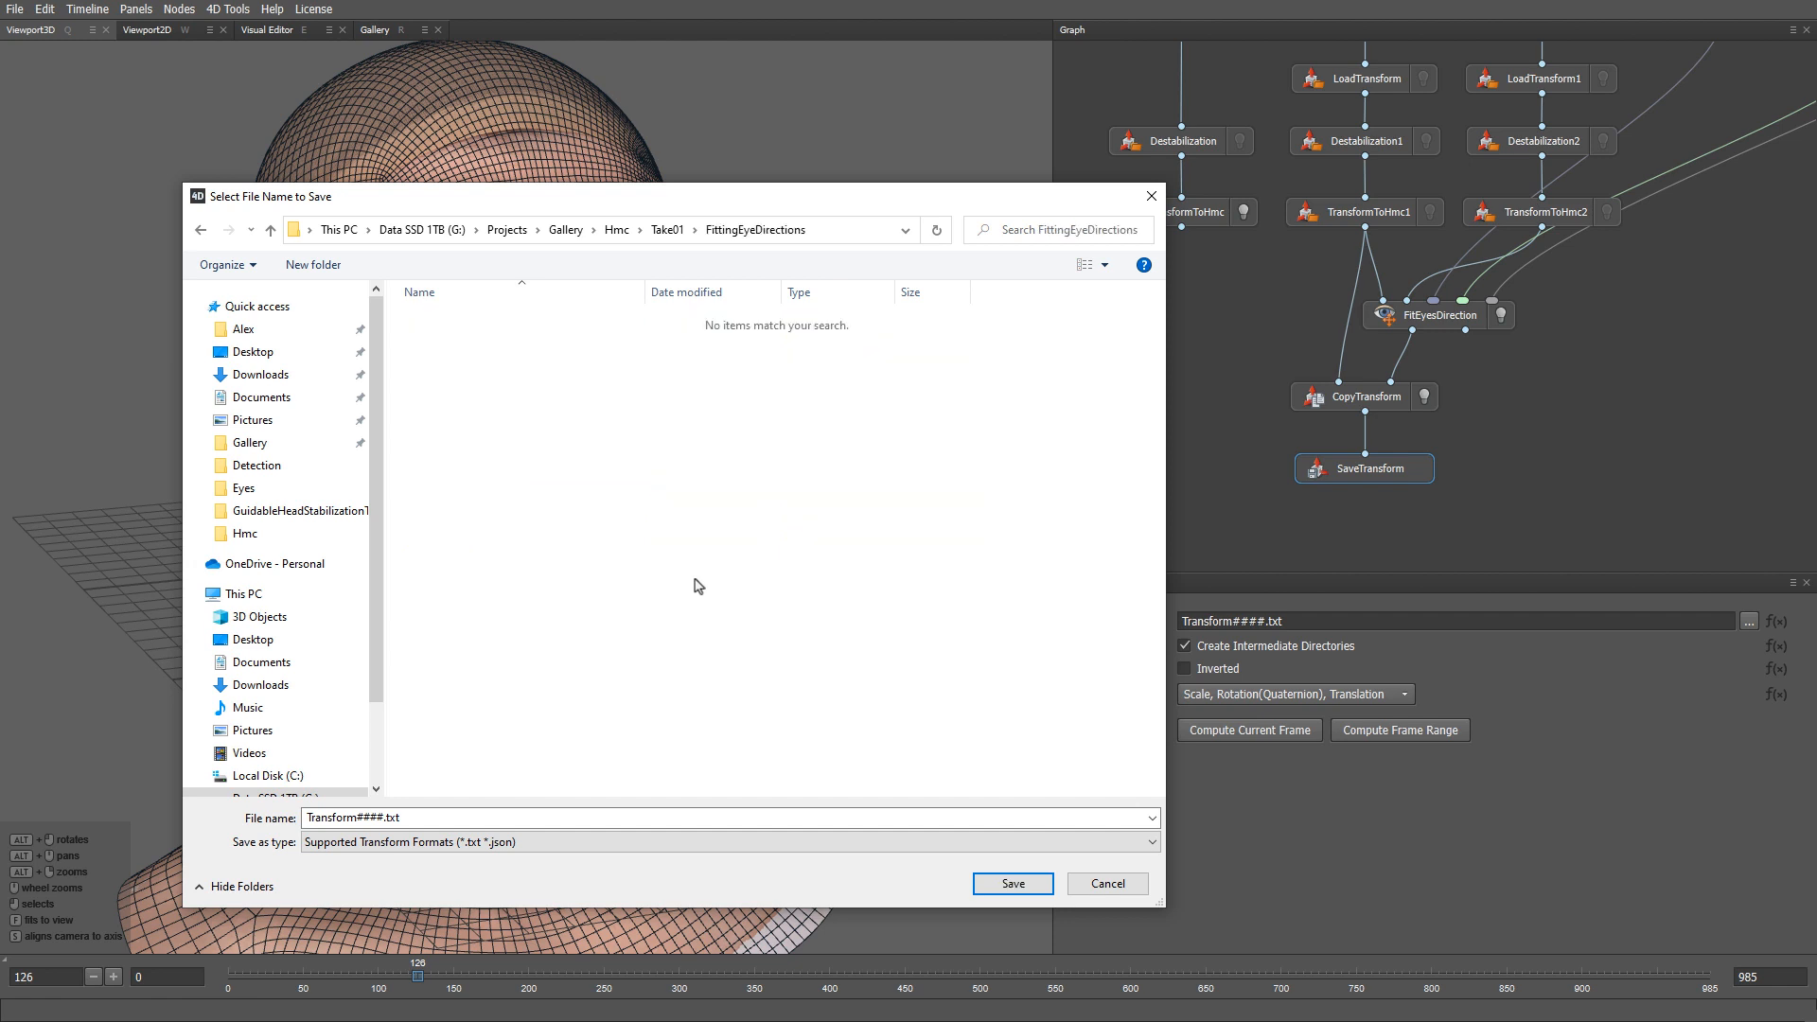
key("ctrl+shift+n")
type("LeftEy")
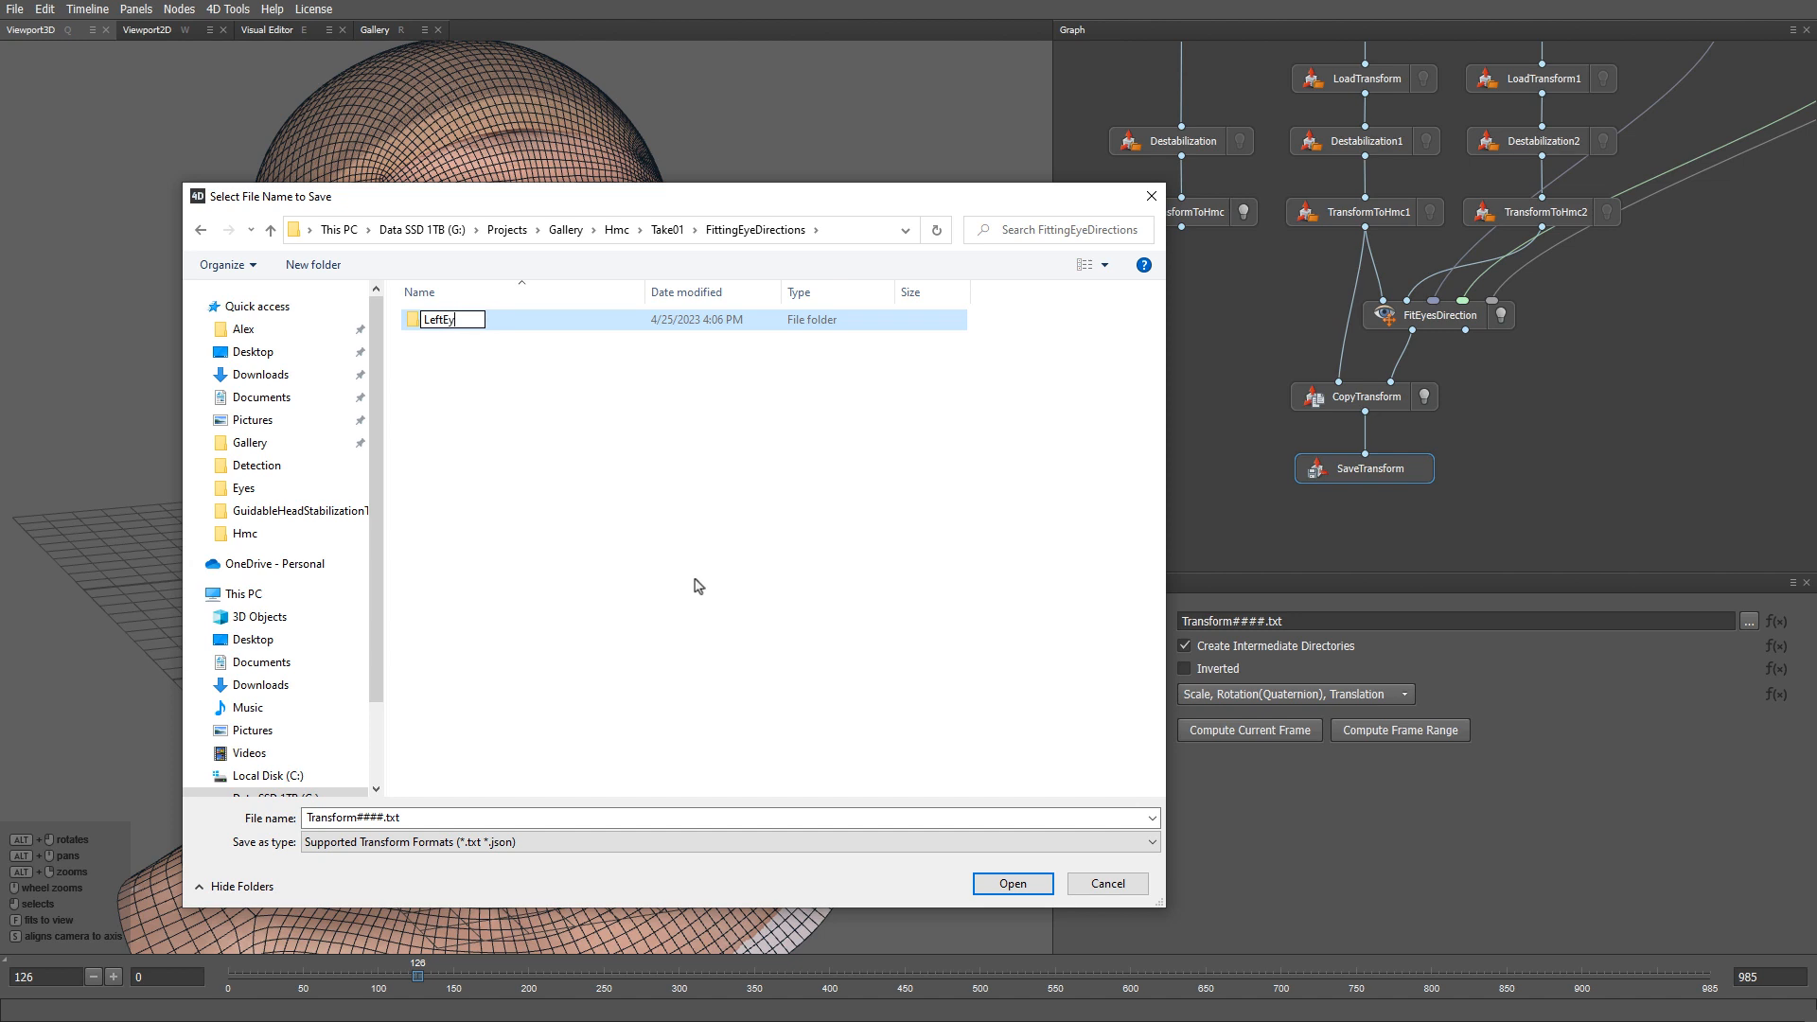
type("eTransforms")
key("Return")
key("Return")
left_click(621, 816)
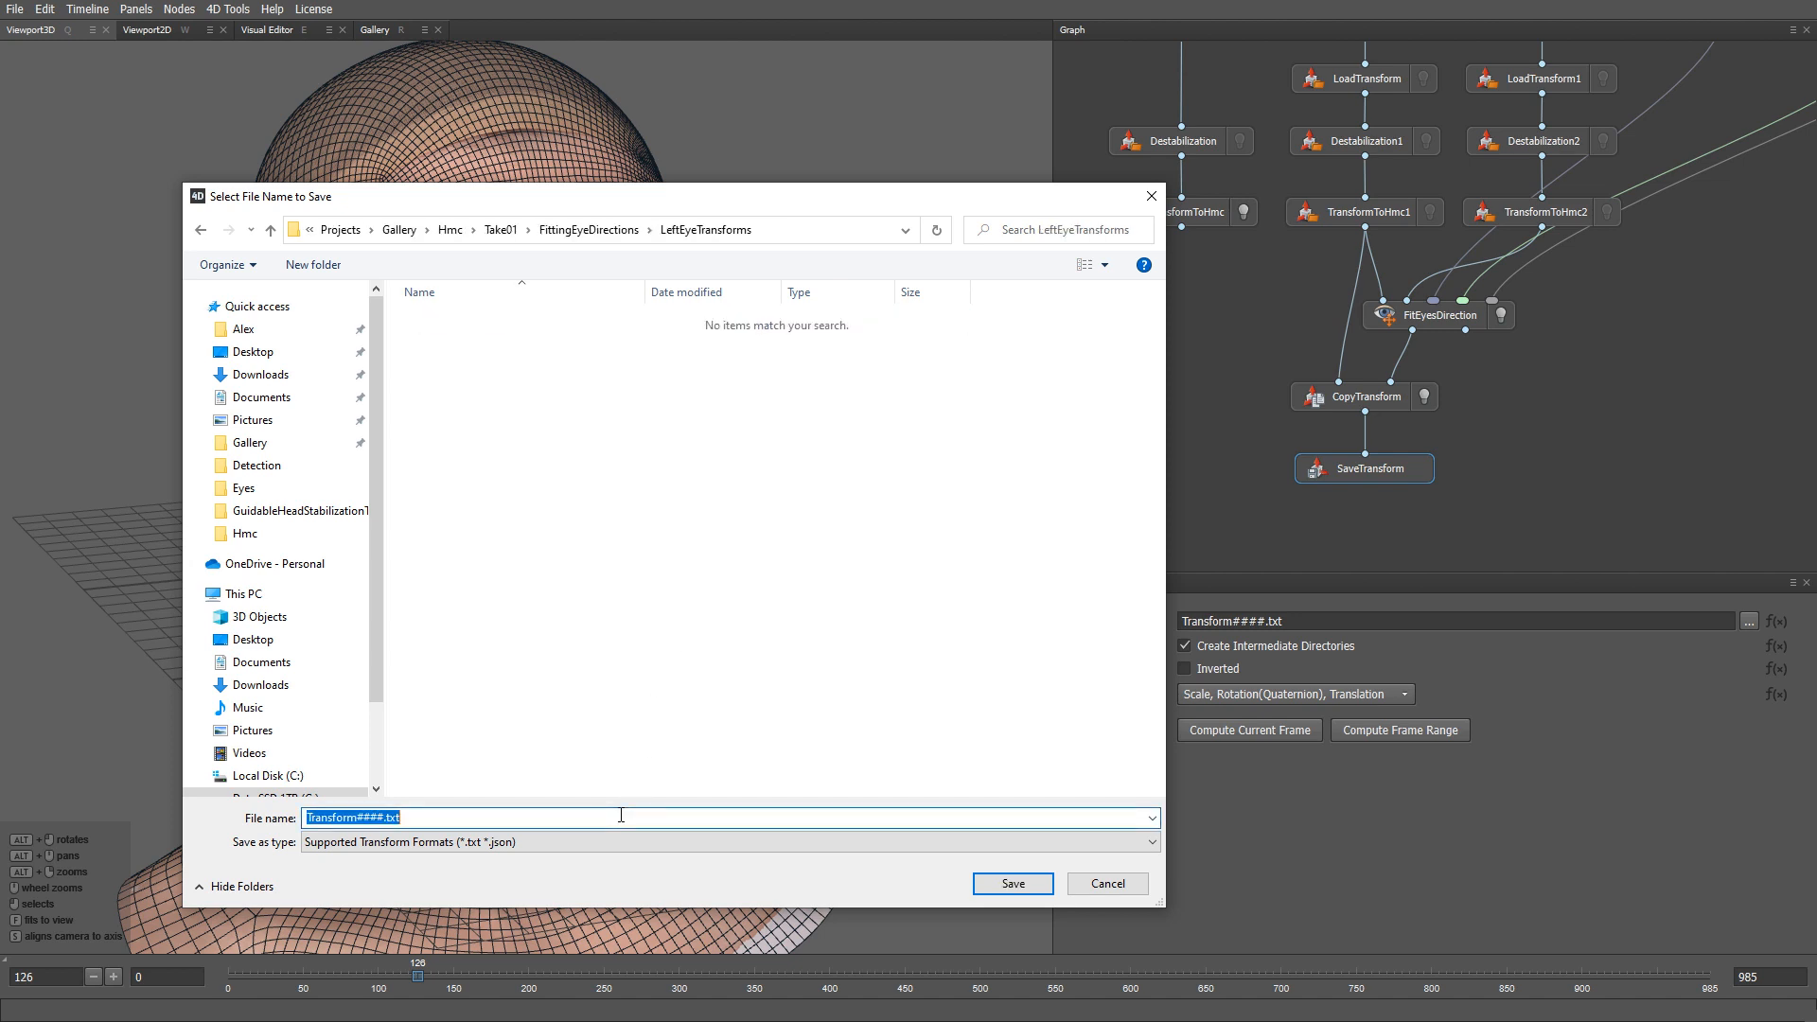
type("Frame####.json")
key("Return")
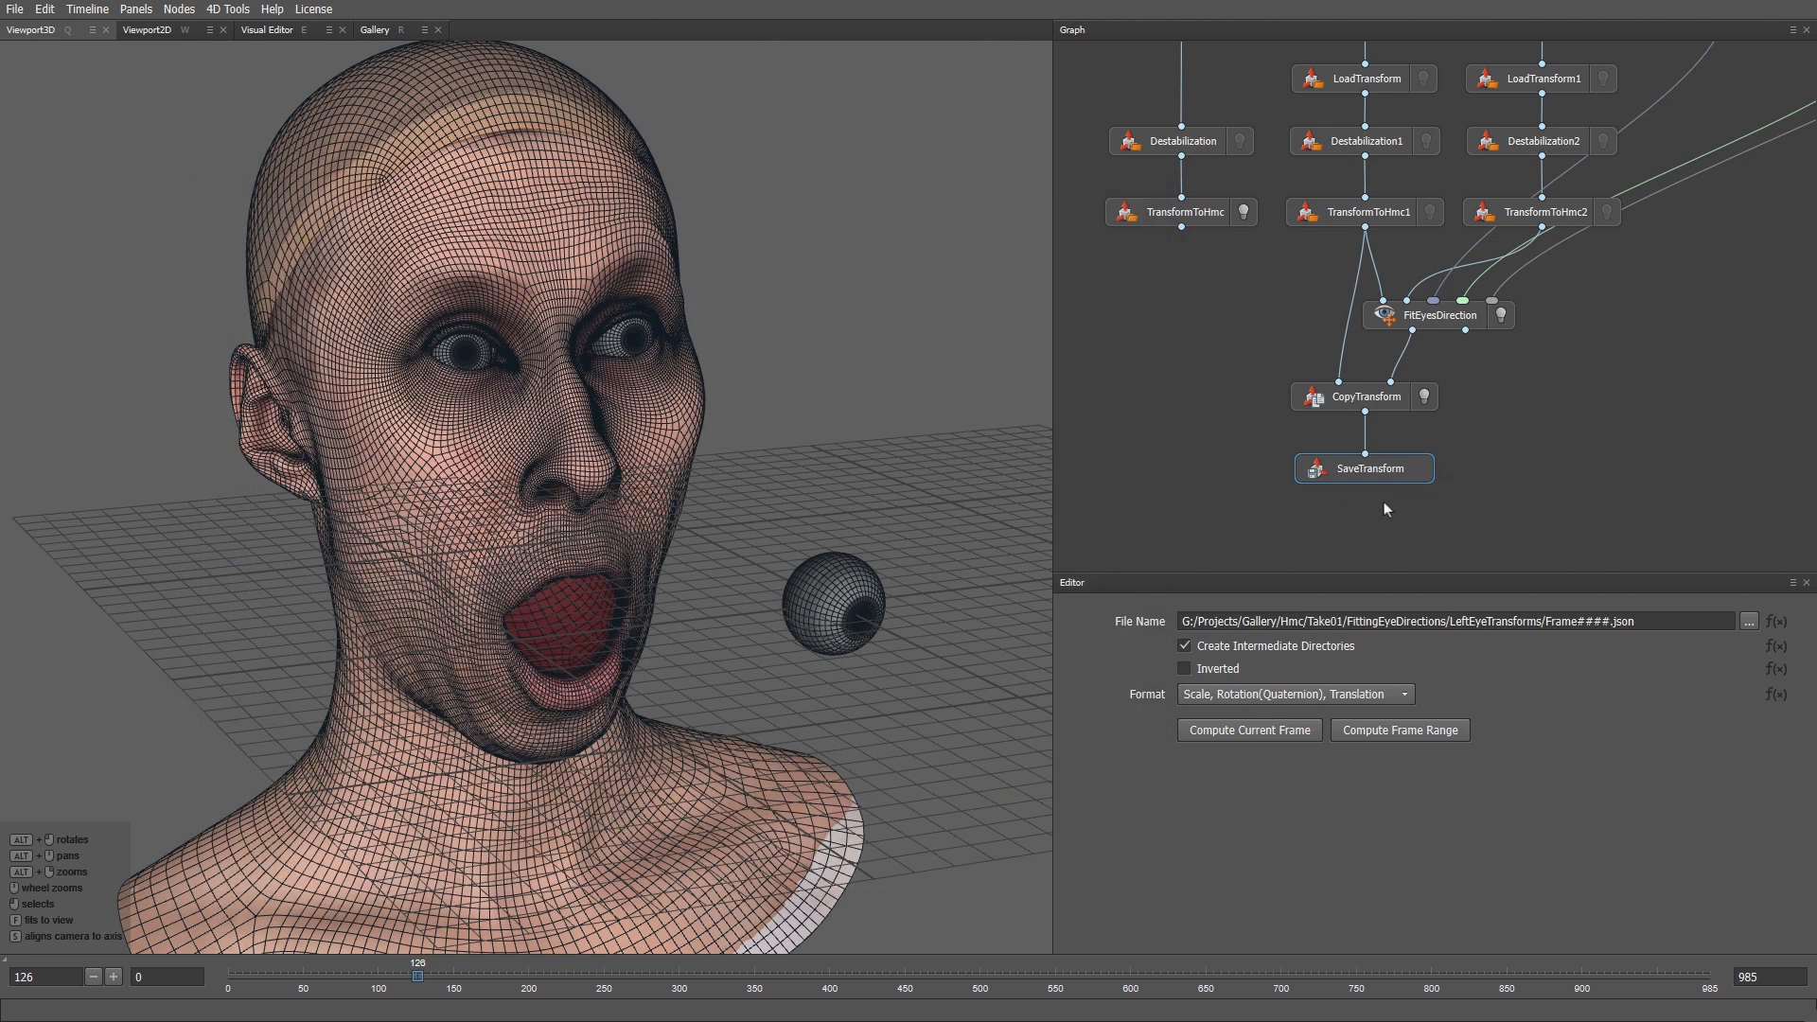
left_click_drag(1384, 509, 1297, 360)
- Duplicate the copy-and-save nodes, wire in TransformToHmc2 and FitEyesDirection, and point output to RightEyeTransforms
key("ctrl+c")
key("ctrl+v")
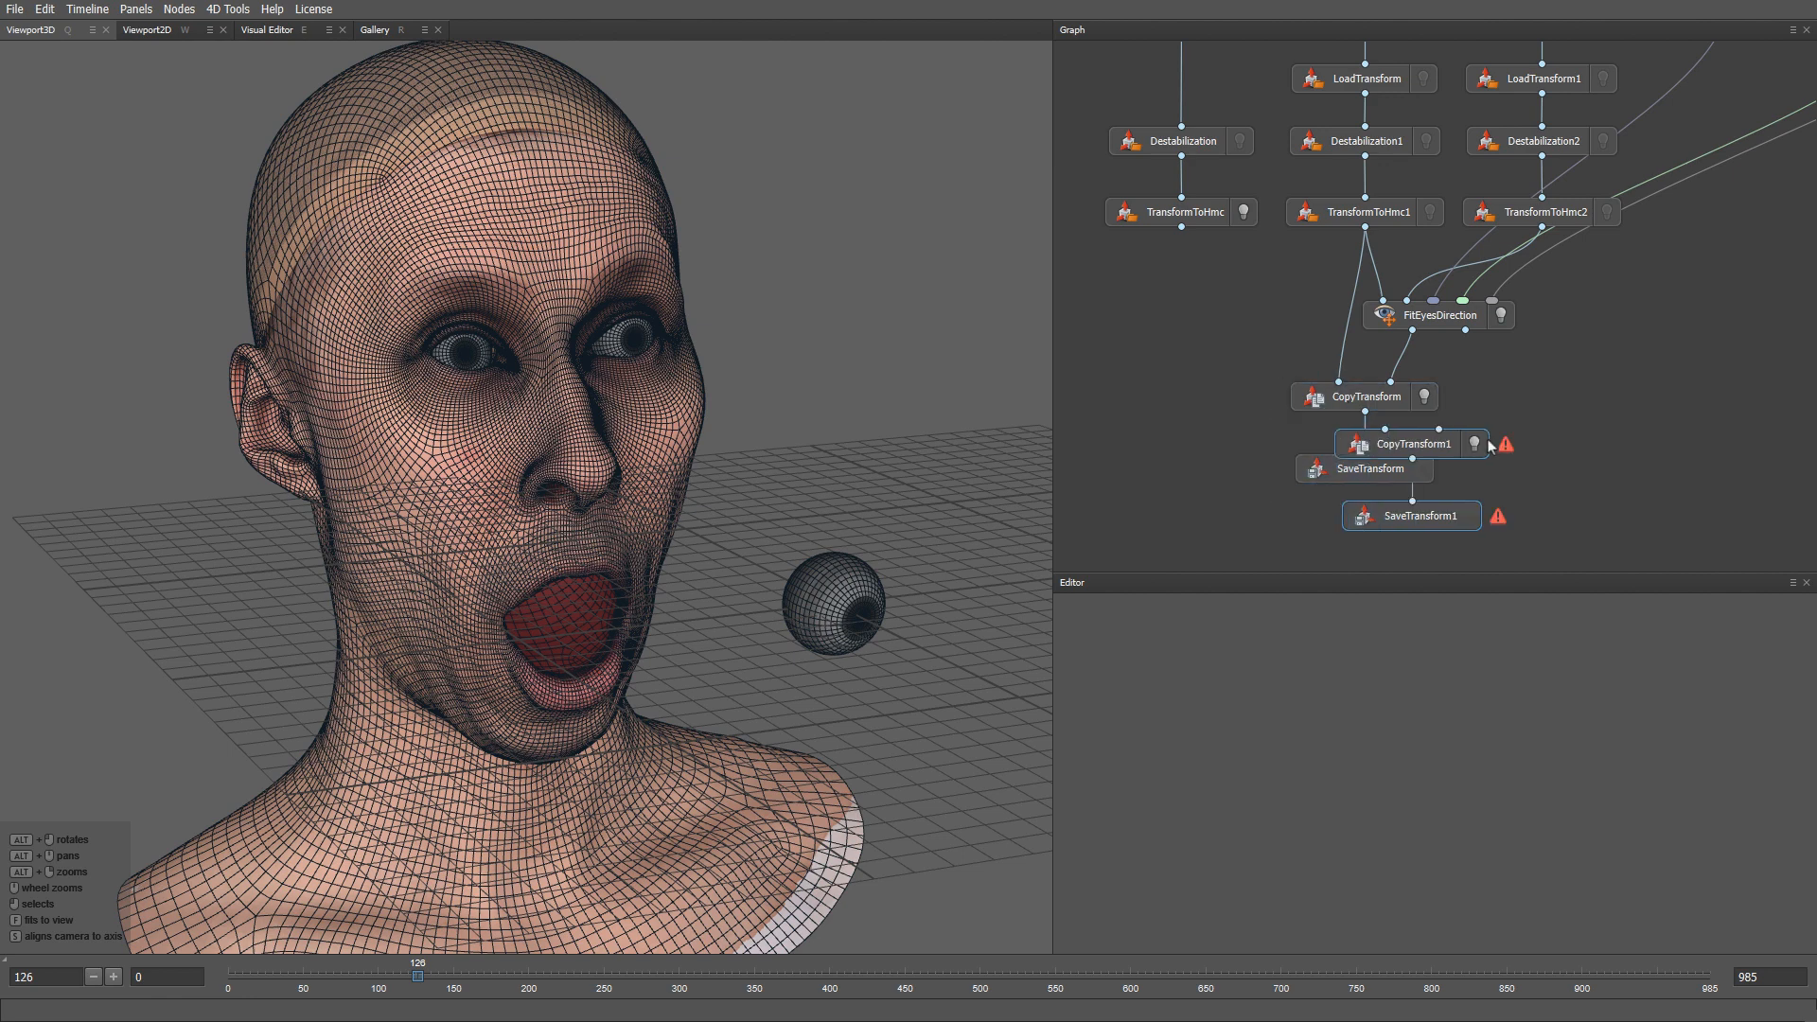
left_click_drag(1489, 445, 1618, 397)
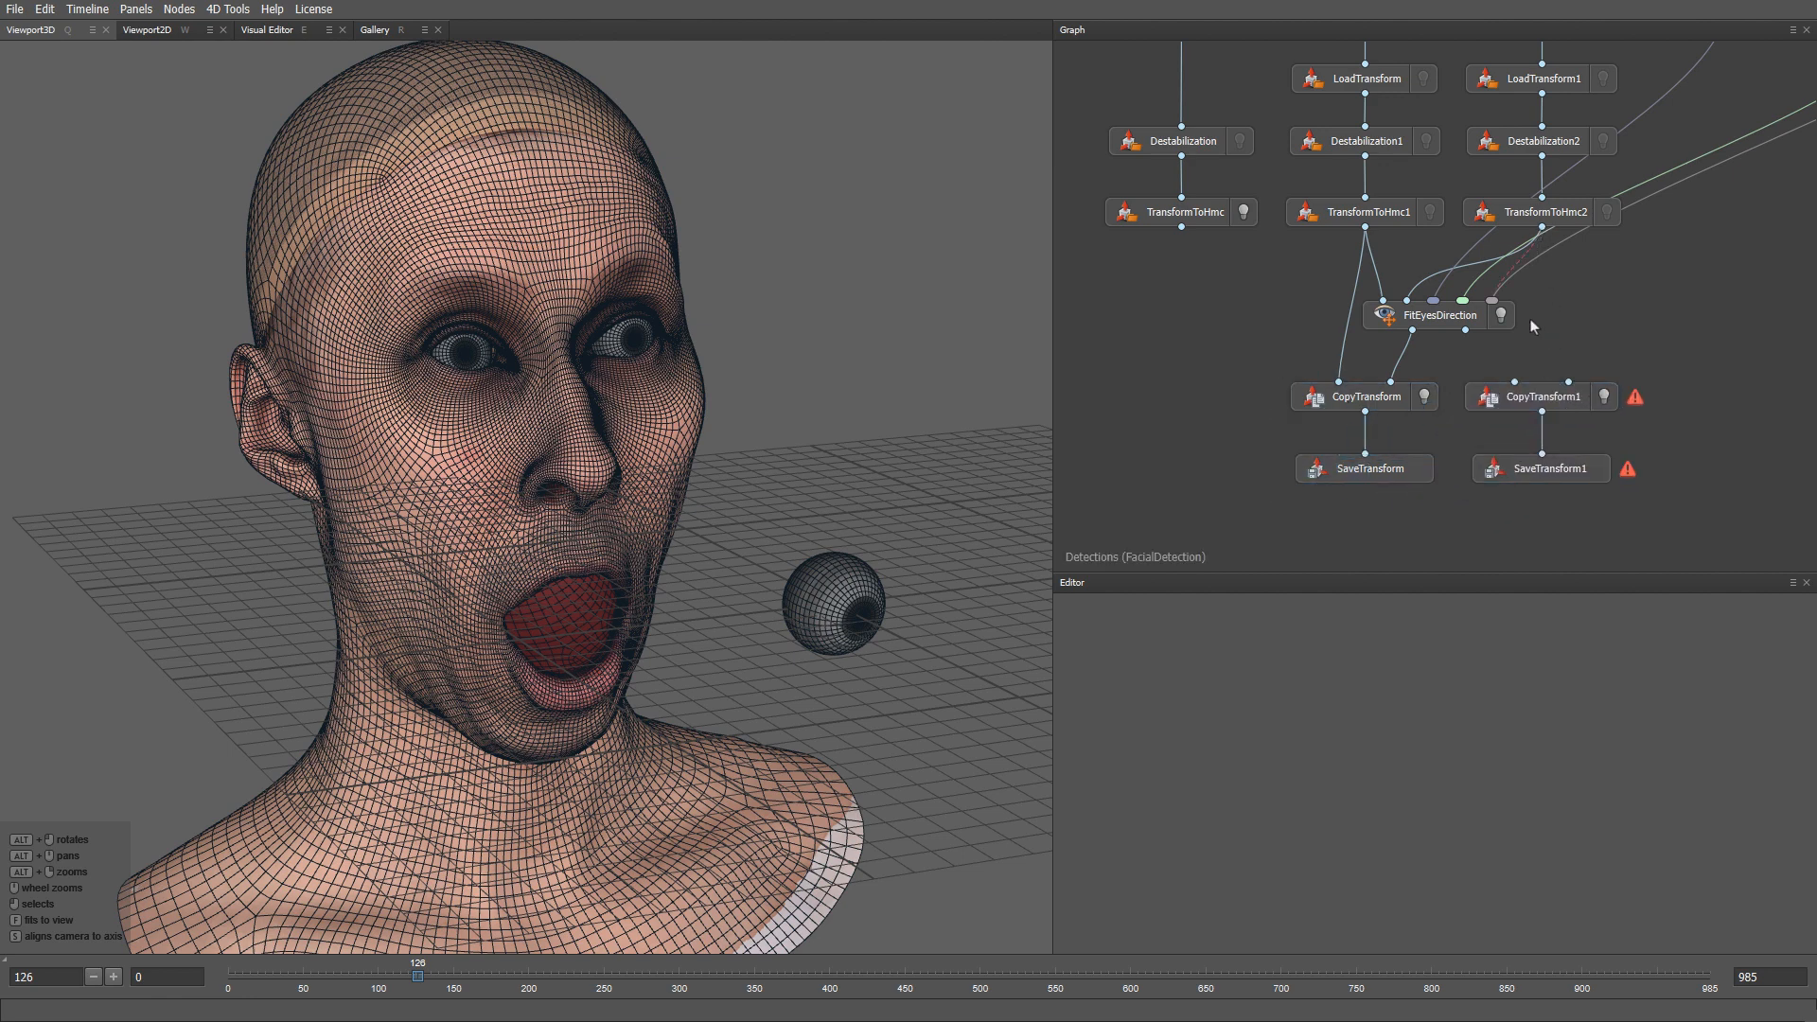
left_click_drag(1533, 326, 1568, 382)
left_click(1550, 468)
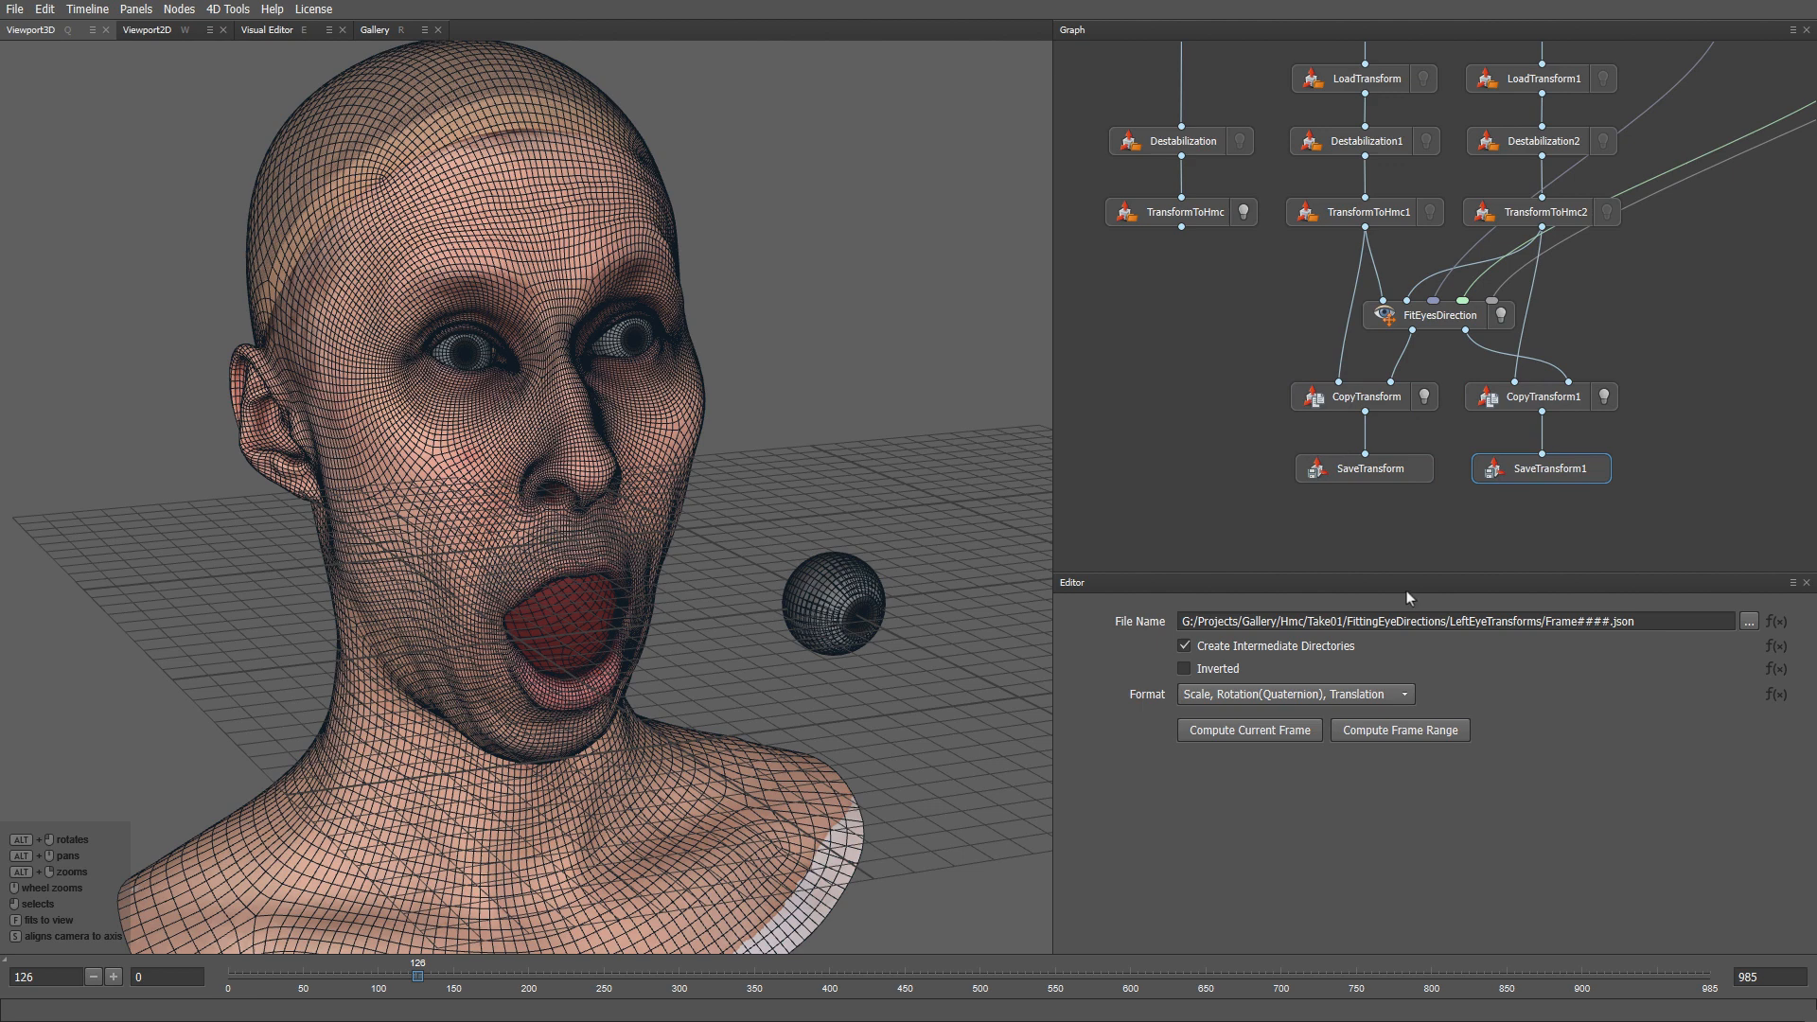
left_click(1468, 621)
key("BackSpace")
key("BackSpace")
key("BackSpace")
key("BackSpace")
type("Right")
- Compute all nodes over frames 0 to 985
left_click(180, 10)
left_click(237, 238)
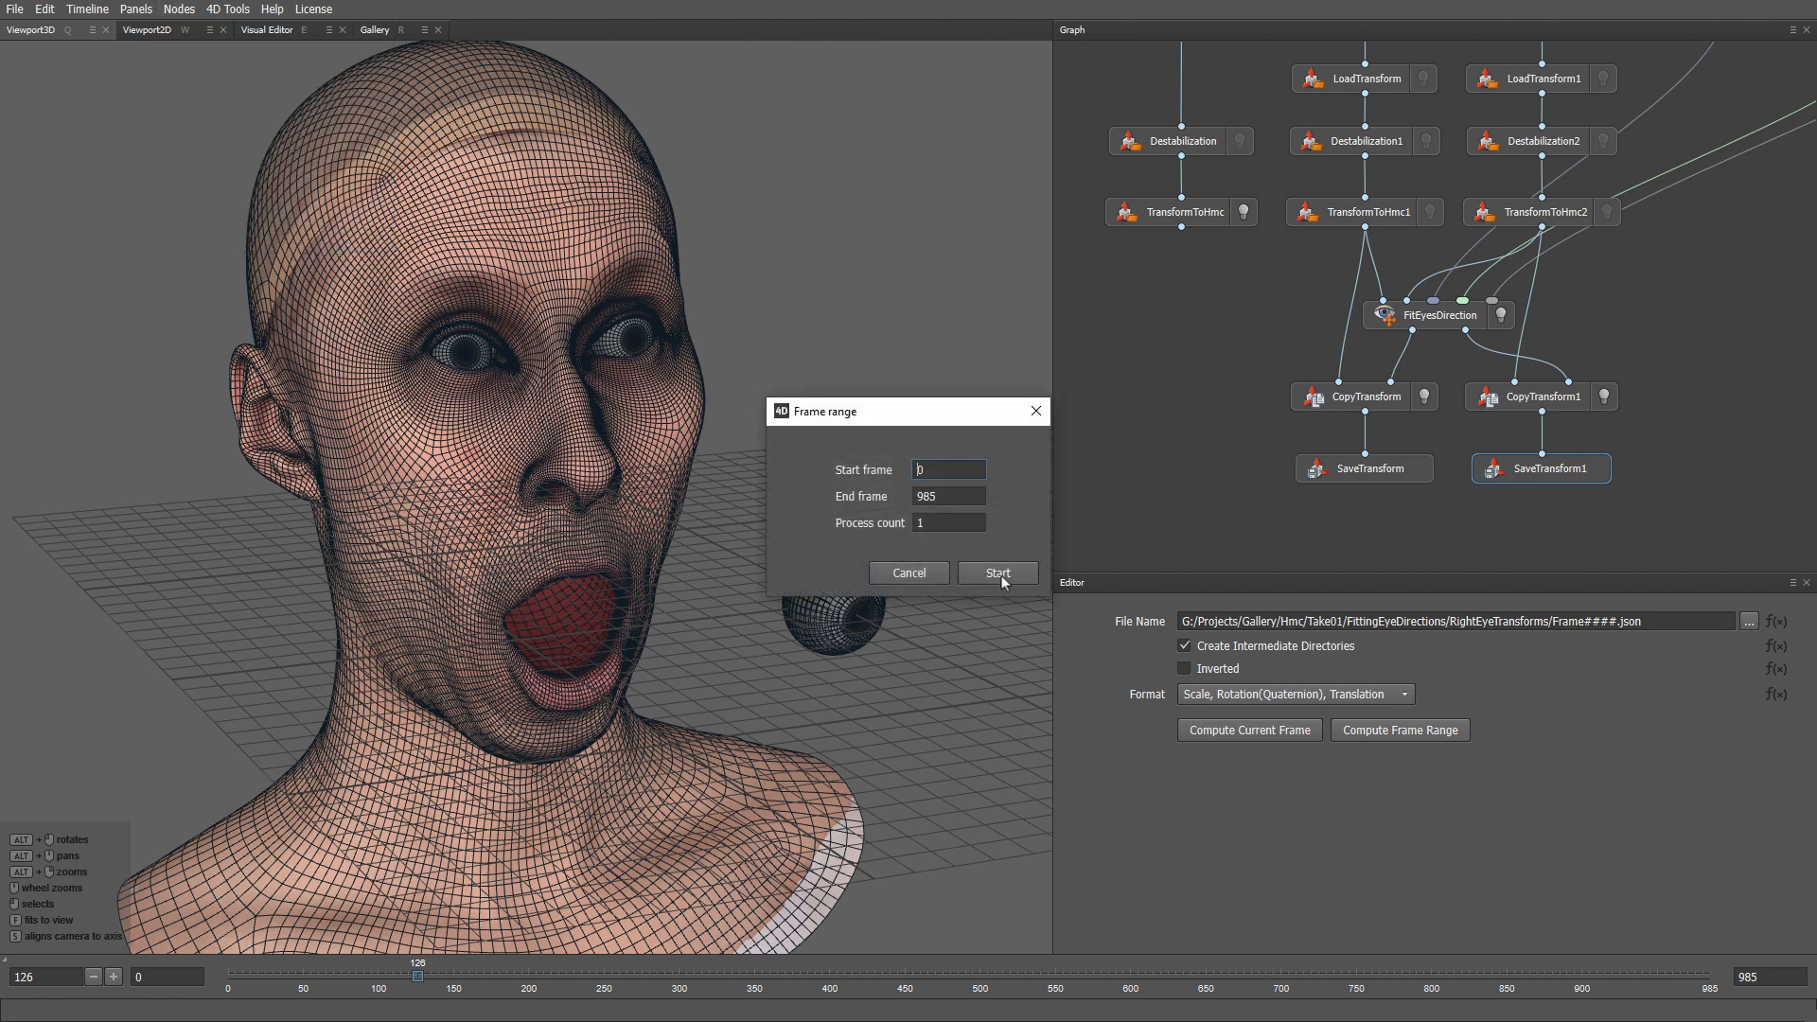
left_click(1036, 412)
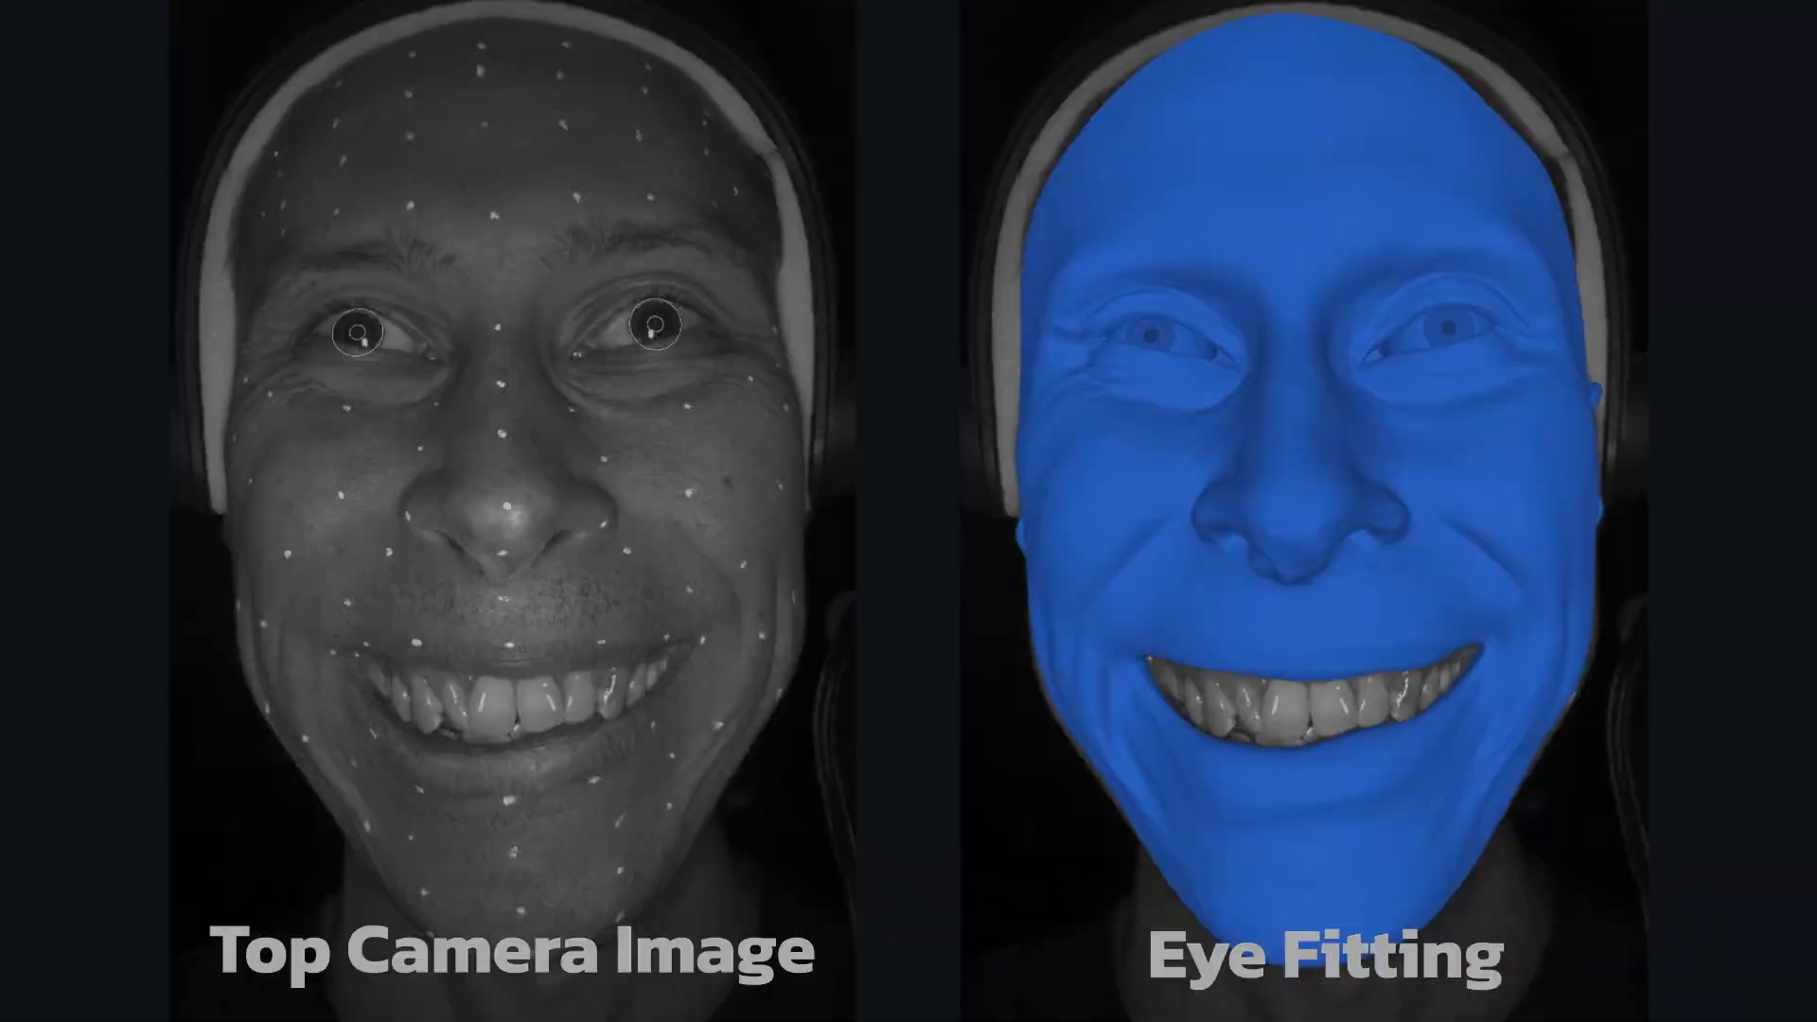